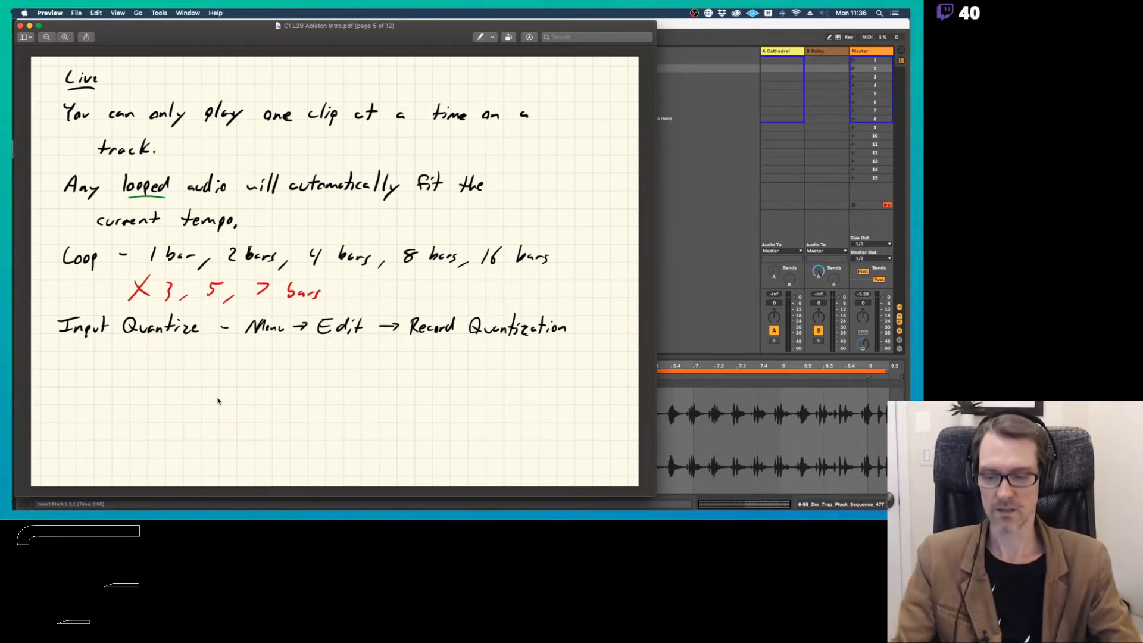
Switch to Ableton Live, arm the 808 LP track at its empty scene 9 slot, and start playback with the metronome on.
key("super+Tab")
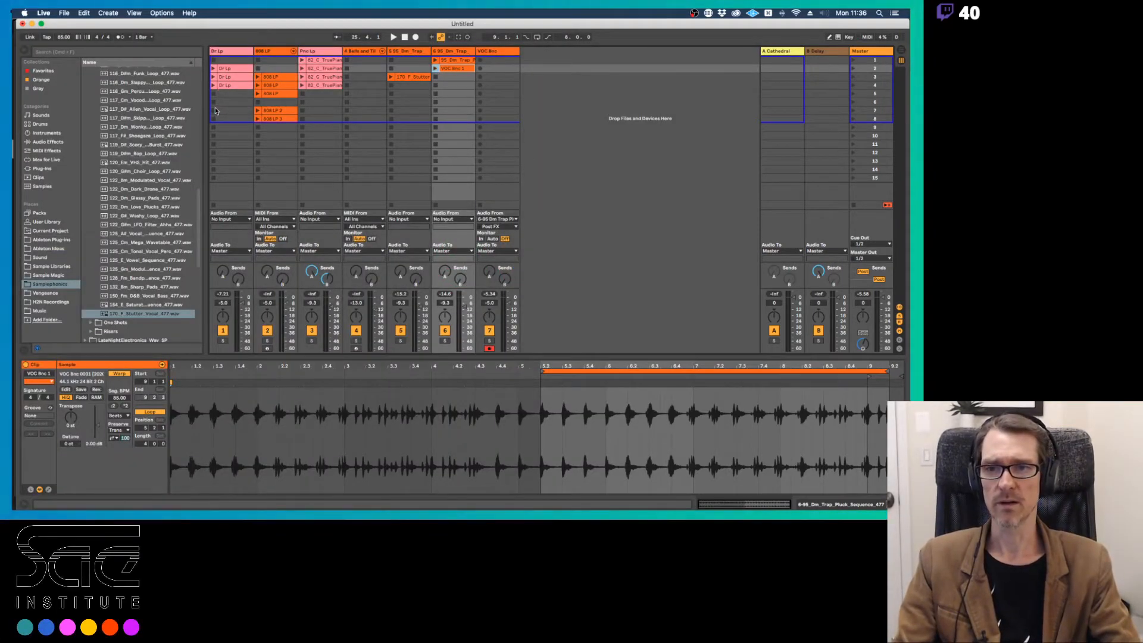
left_click(274, 126)
left_click(268, 348)
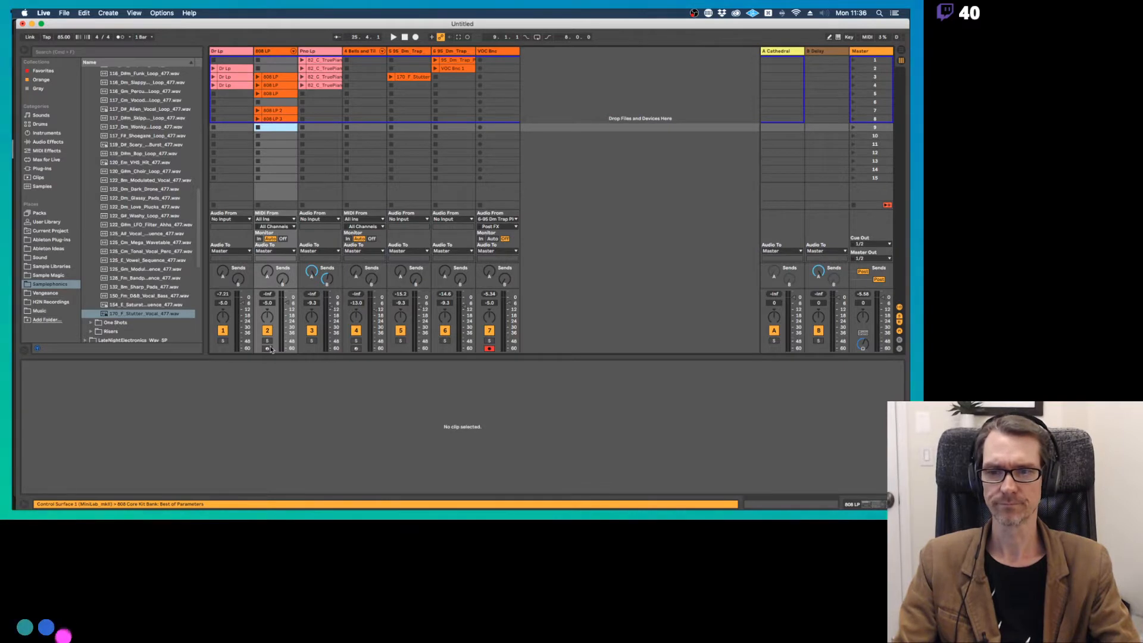
key("space")
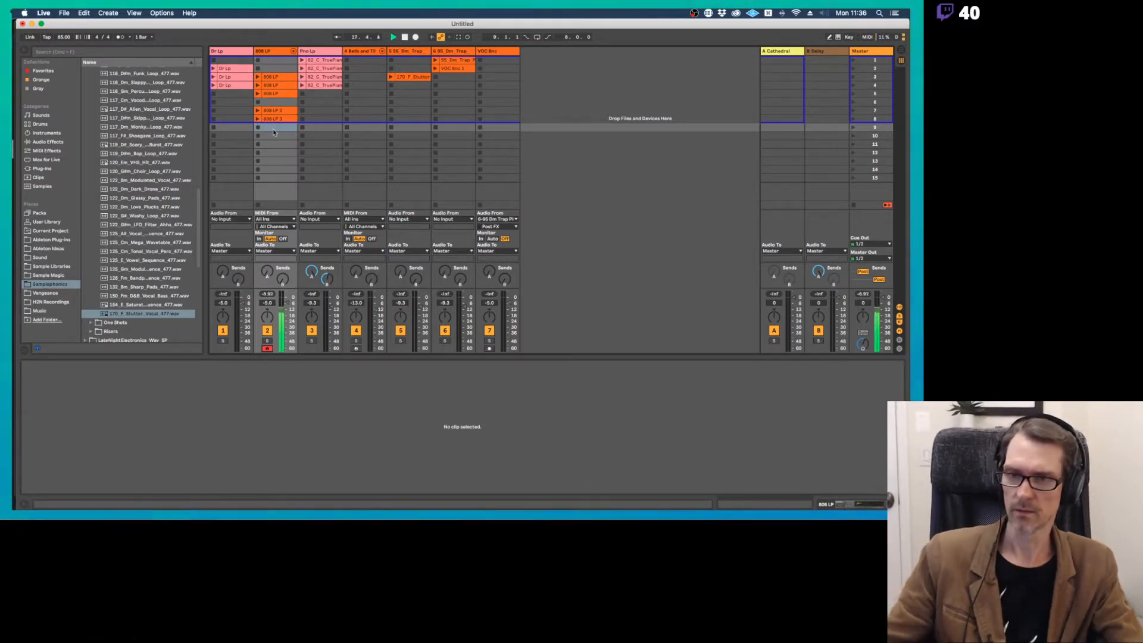
left_click(120, 37)
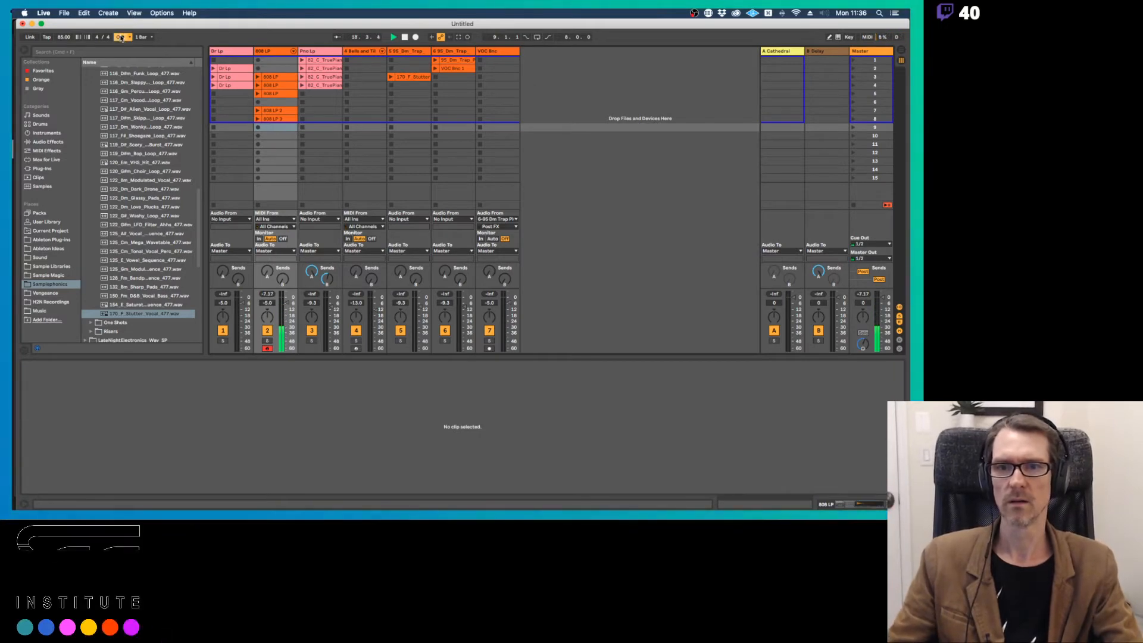
Record a looped MIDI kick and snare pattern into the scene 9 slot of the 808 LP track.
left_click(258, 127)
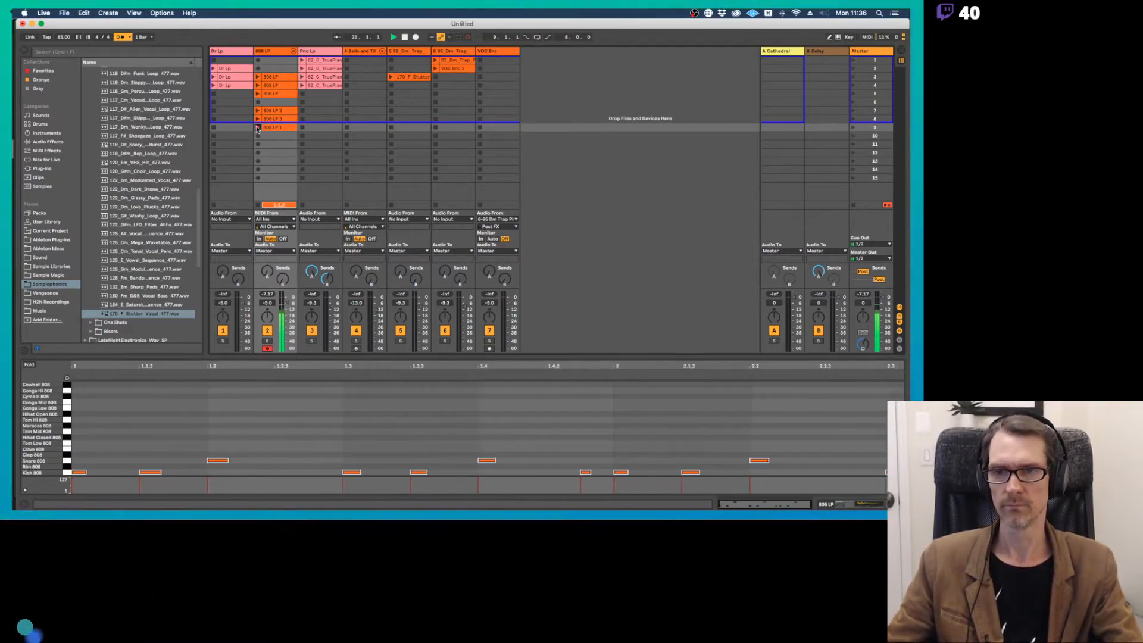
left_click(258, 128)
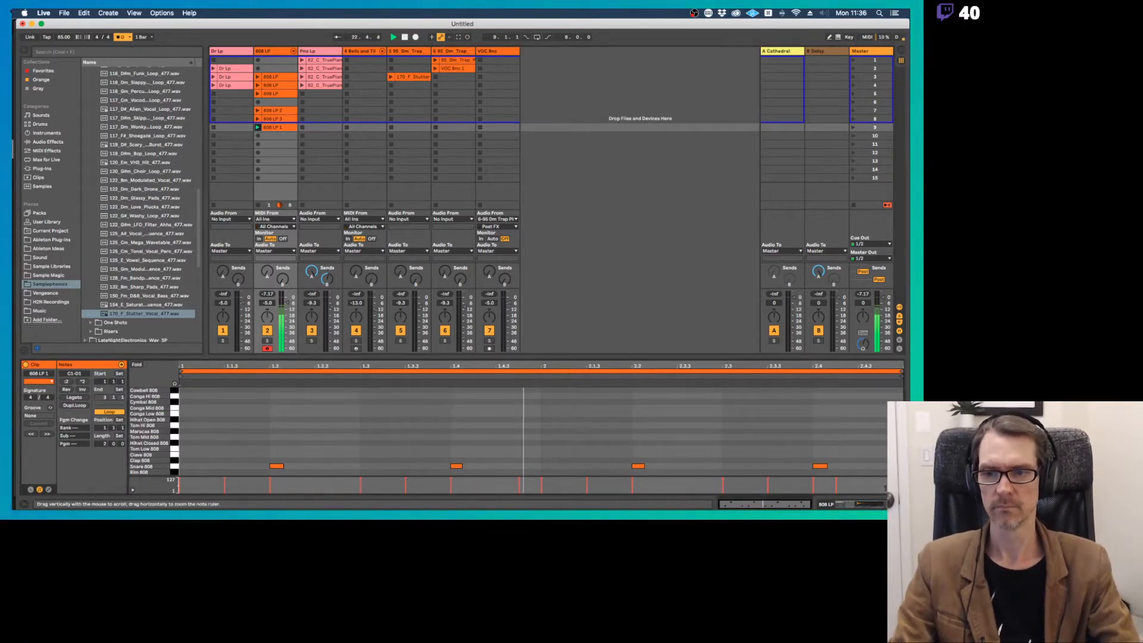
scroll(153, 472, "down", 1)
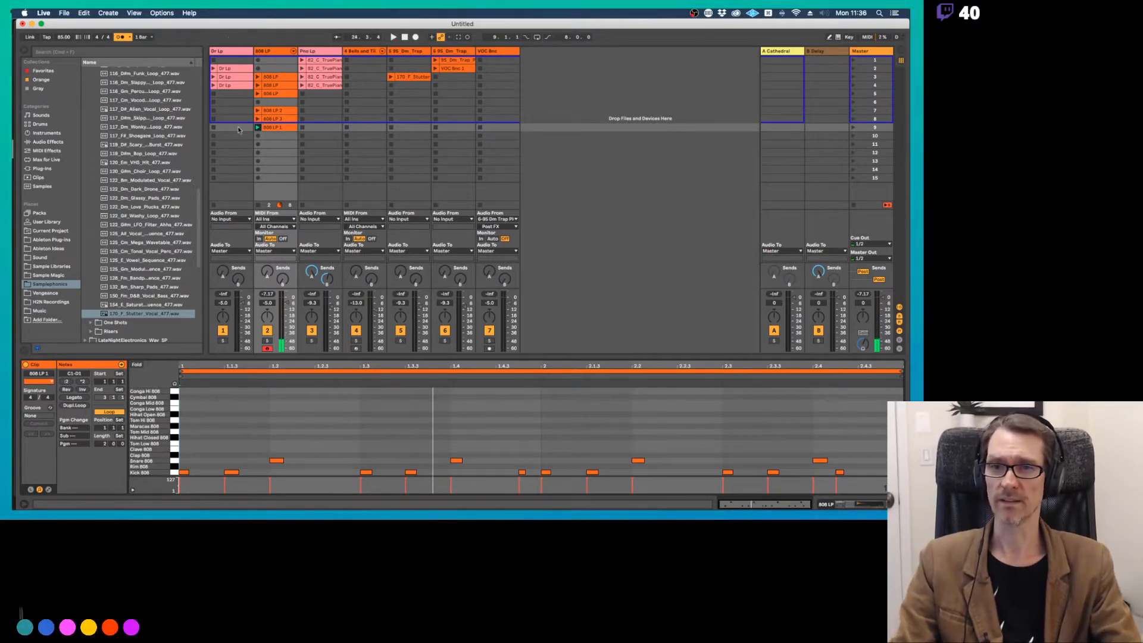
Review where the Record Quantization option is found, and delete the newly recorded scene 9 clip from the 808 LP track.
left_click(84, 14)
mouse_move(143, 256)
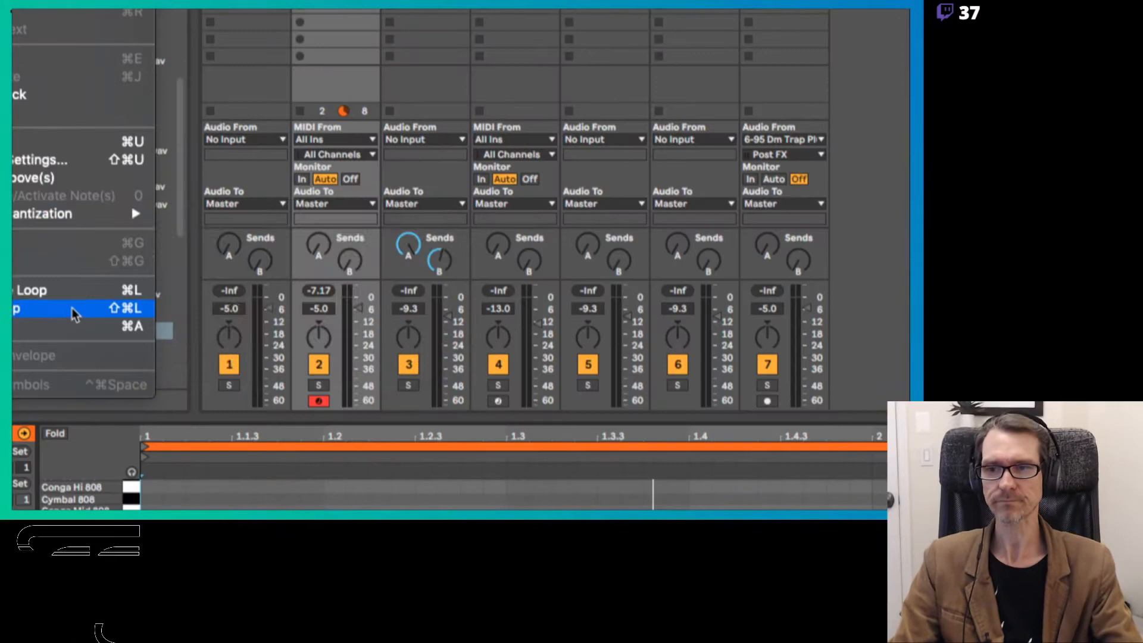
mouse_move(26, 218)
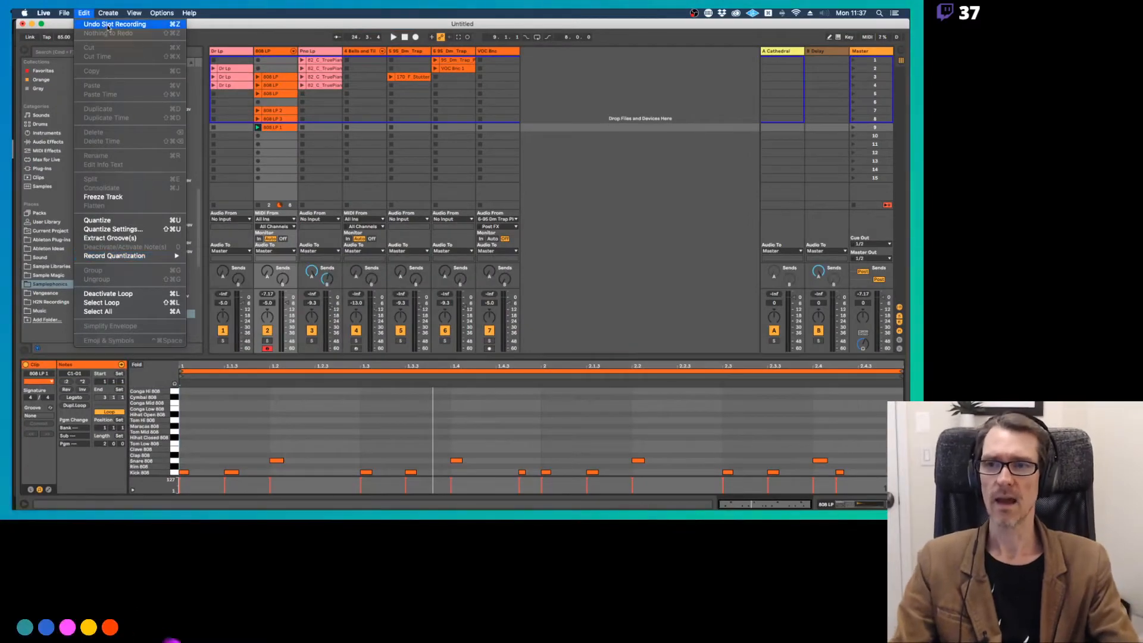
left_click(317, 131)
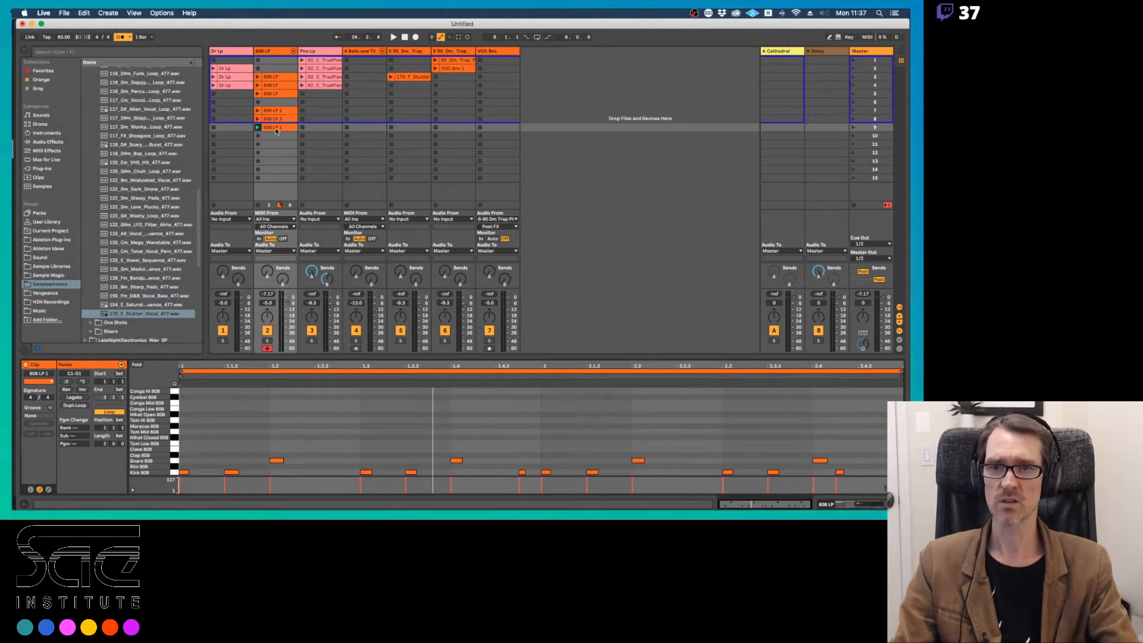
key("Delete")
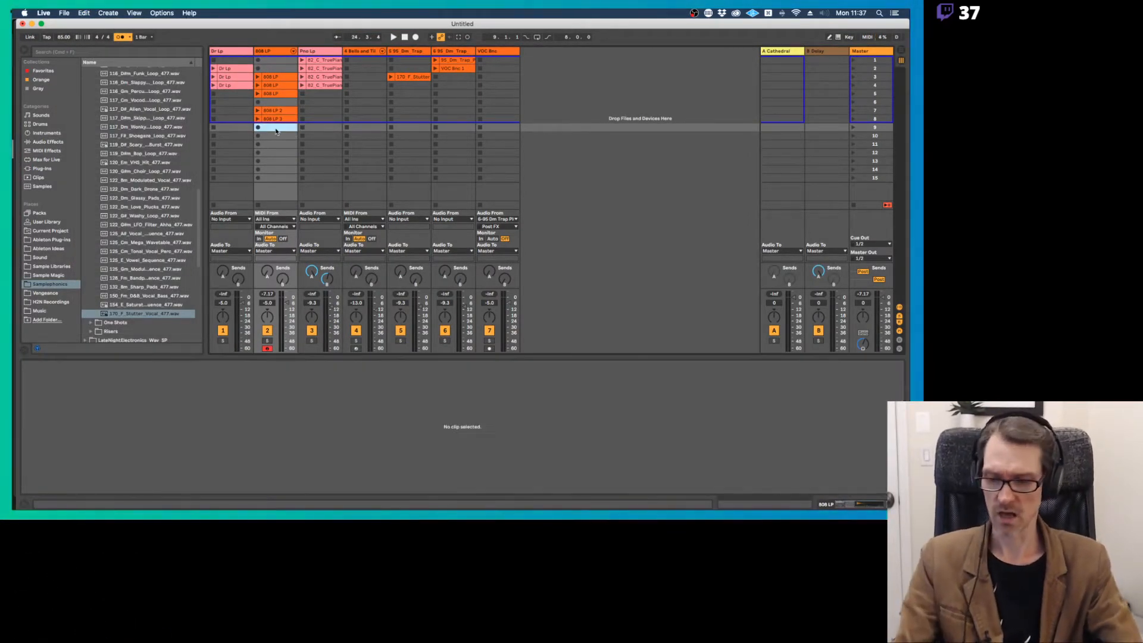
Switch to the lesson notes in Preview and page forward through Live Views to the Live Shortcuts page.
key("super+Tab")
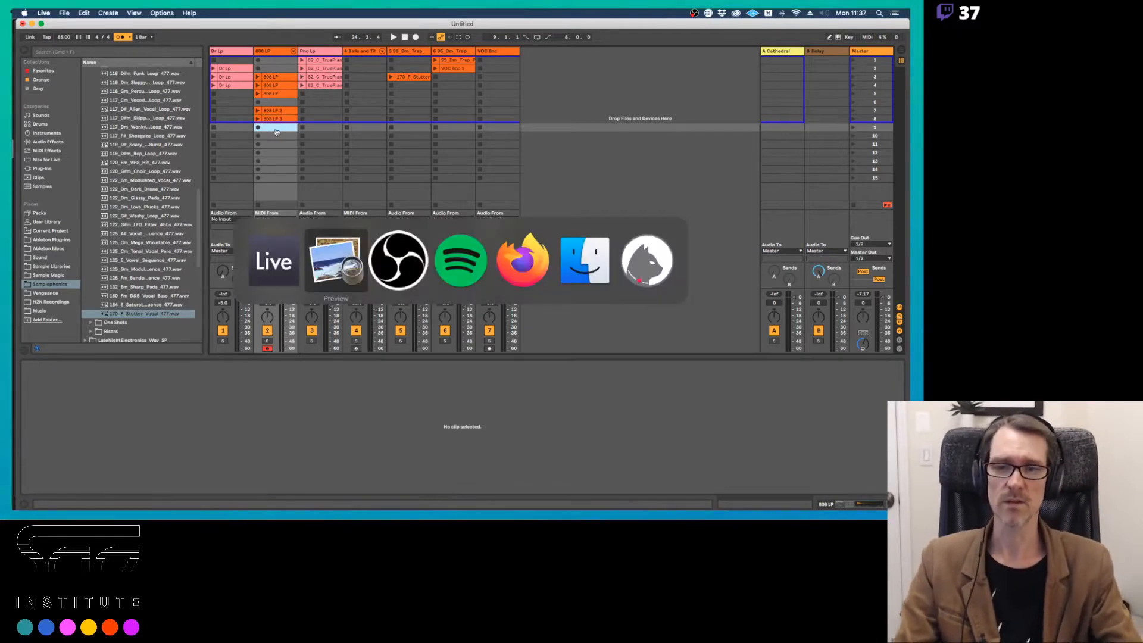
left_click(277, 238)
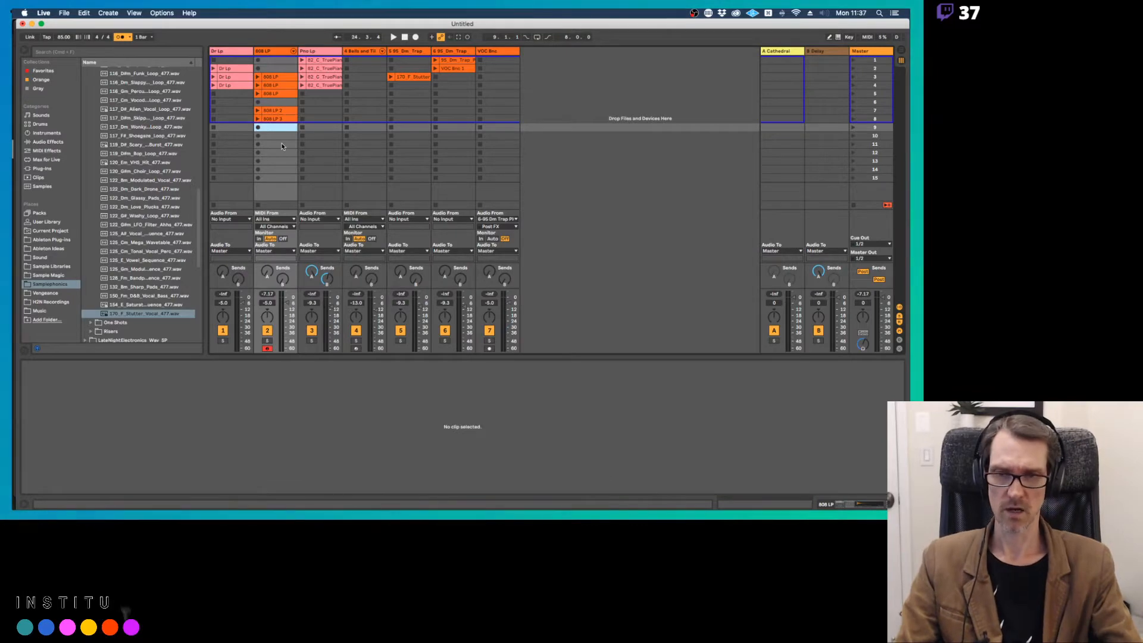
key("super+Tab")
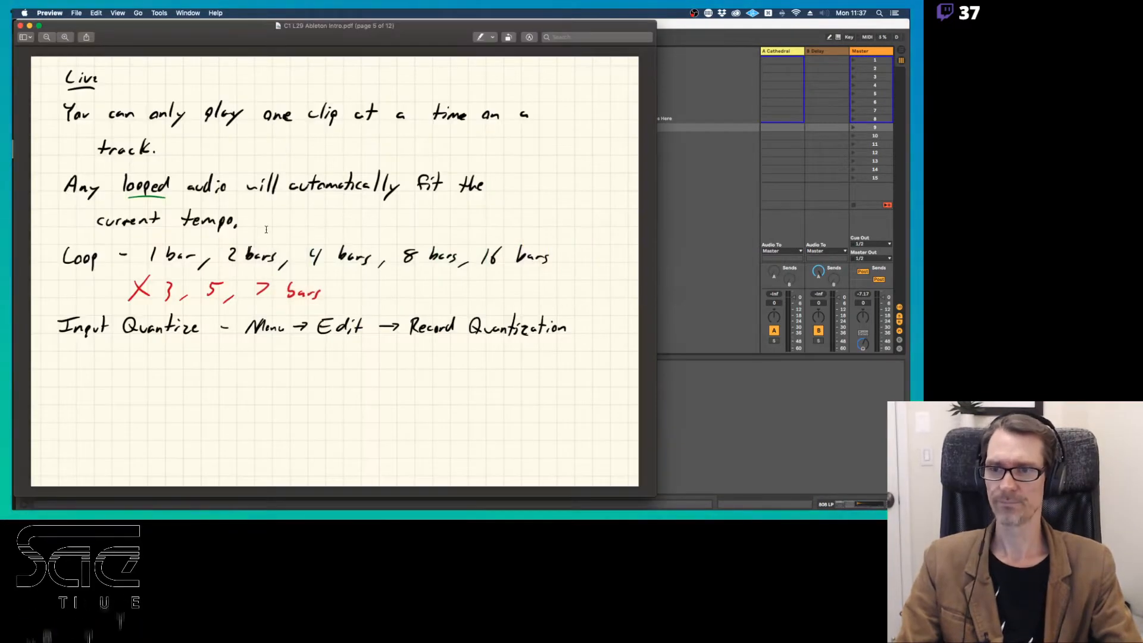
key("Right")
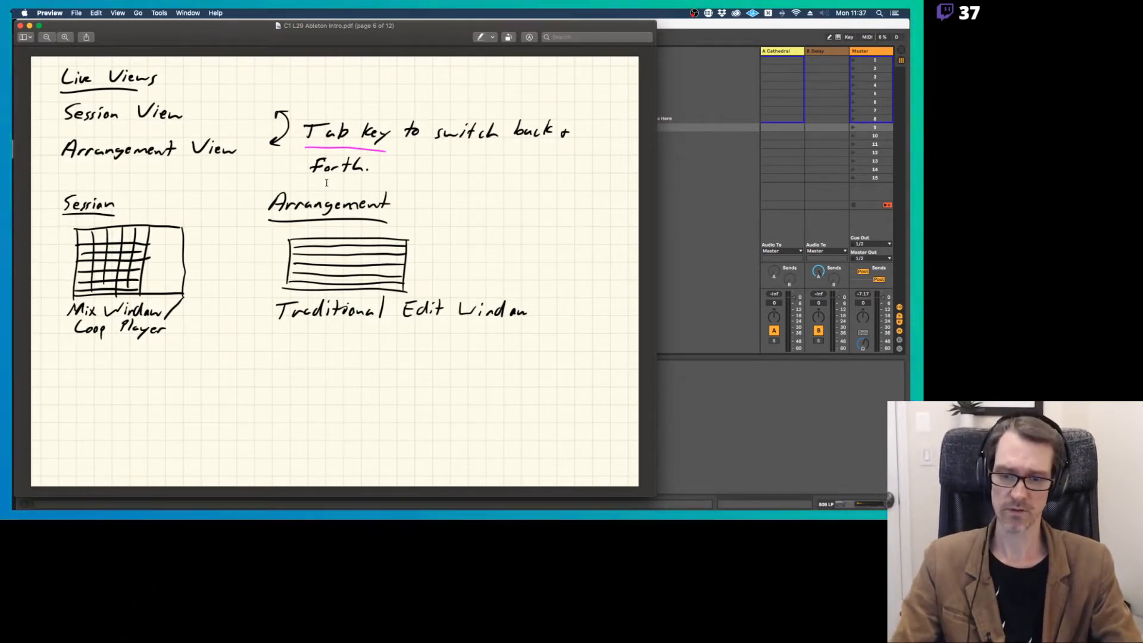
key("Right")
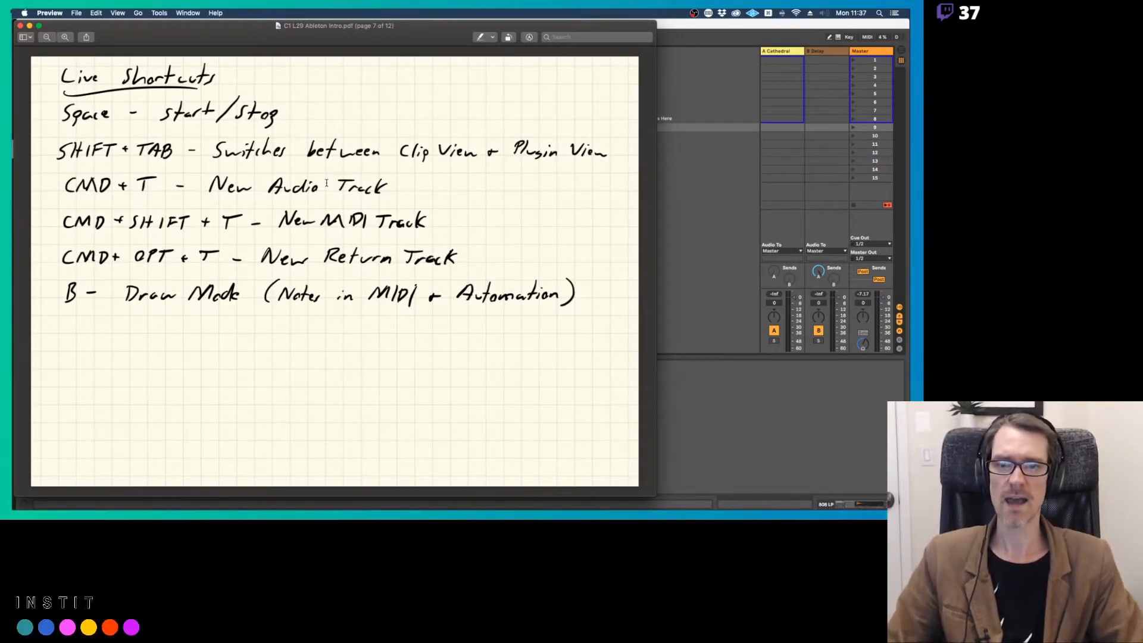
Return to Ableton Live, open the scene 8 clip on the 808 LP track, and toggle between its clip view and device view.
key("super+Tab")
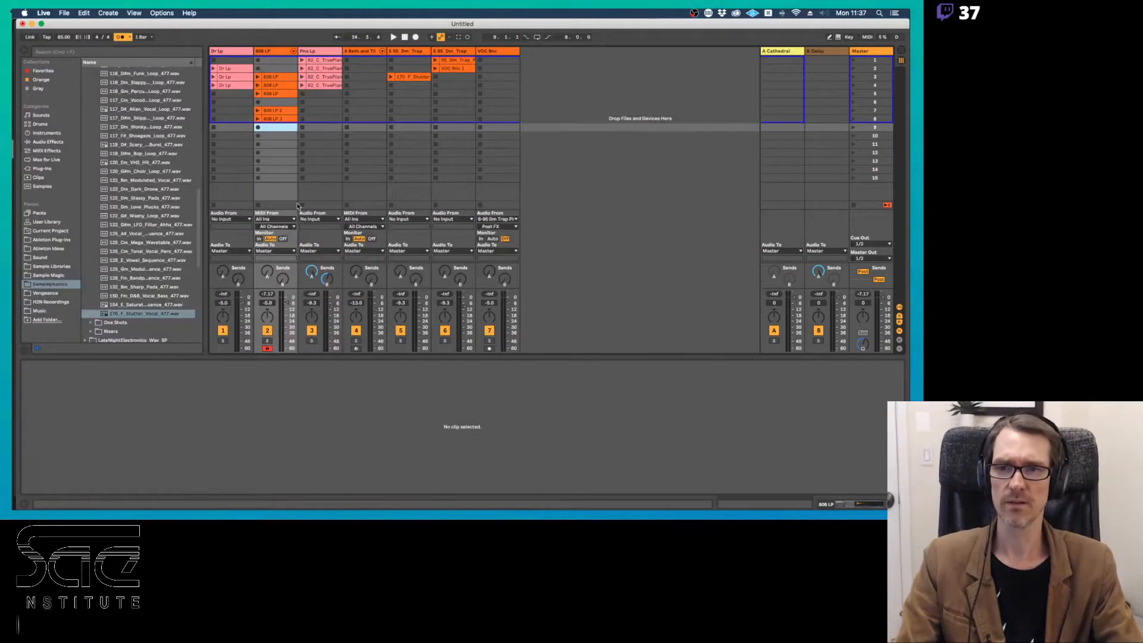
left_click(278, 119)
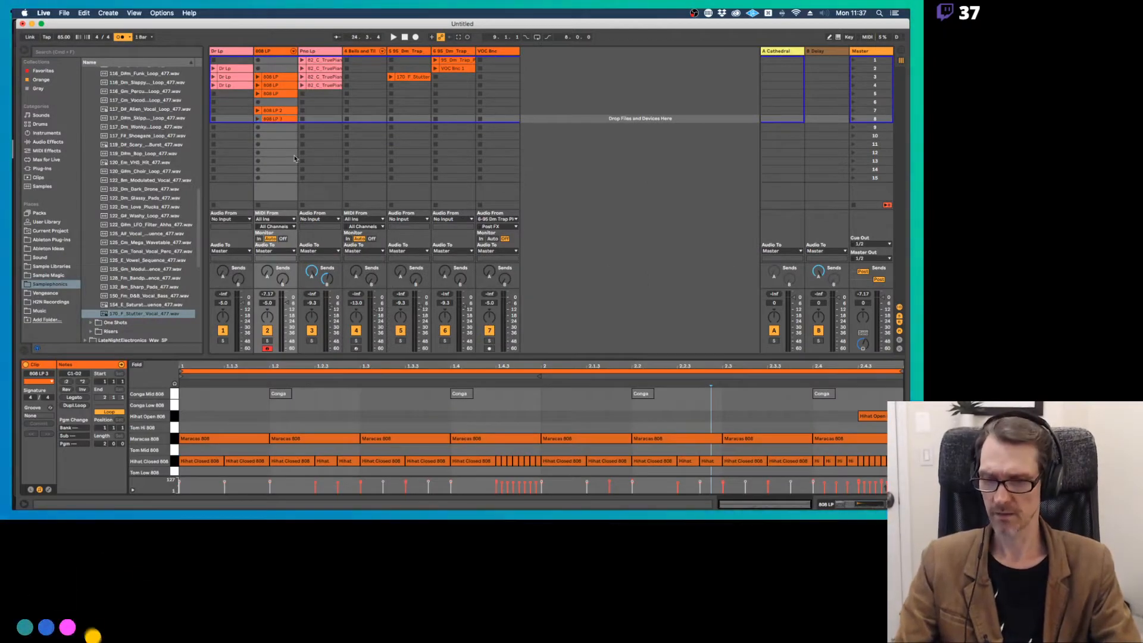
key("shift+Tab")
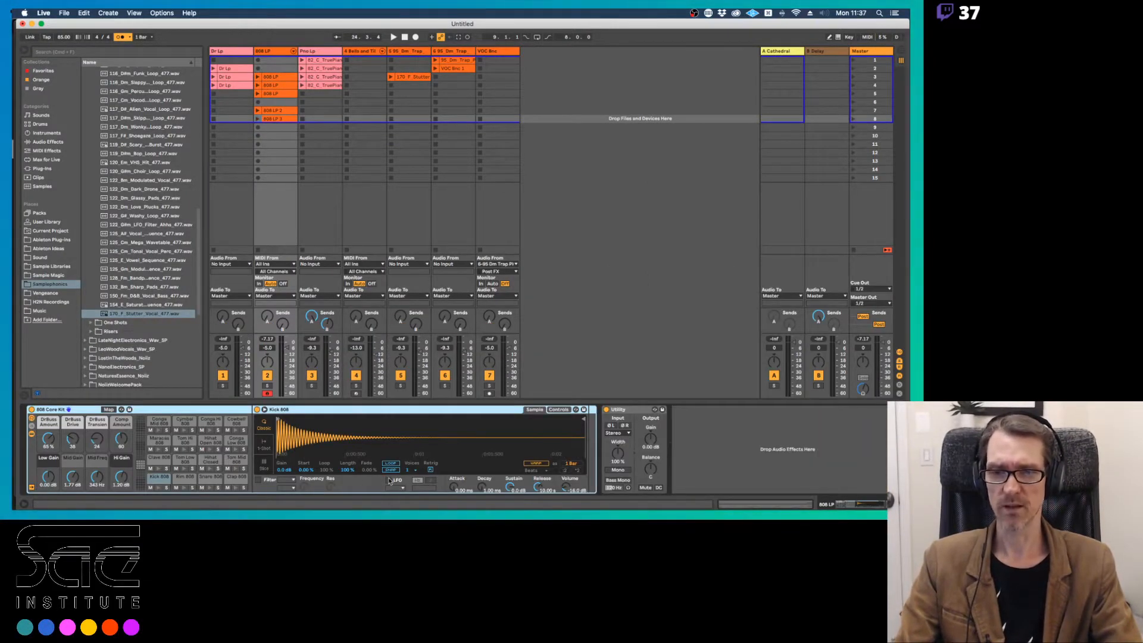
key("shift+Tab")
key("shift+Tab")
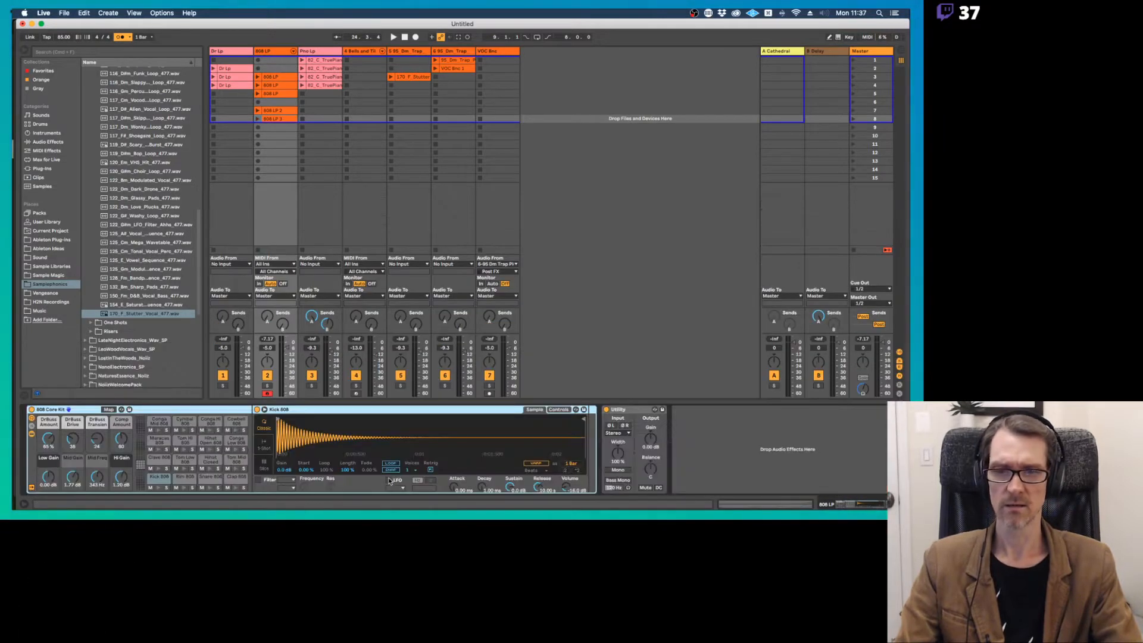
key("shift+Tab")
Glance at the Preview shortcut notes, return to Ableton Live, and draw two adjacent Conga Low 808 notes starting at beat 1.3.
key("super+Tab")
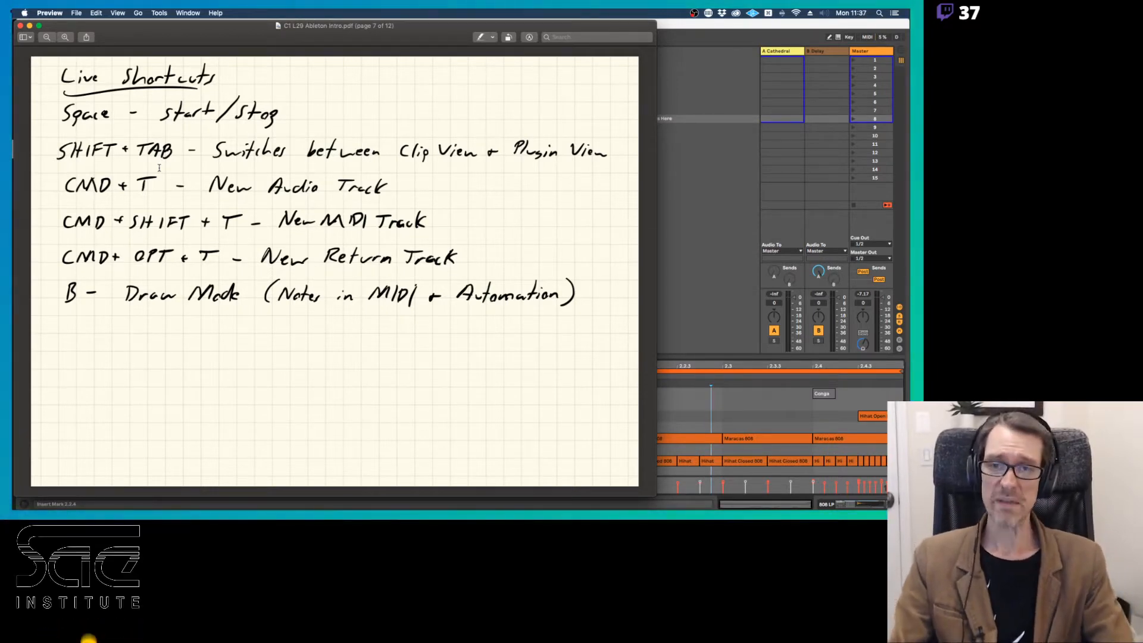
key("super+Tab")
left_click(337, 403)
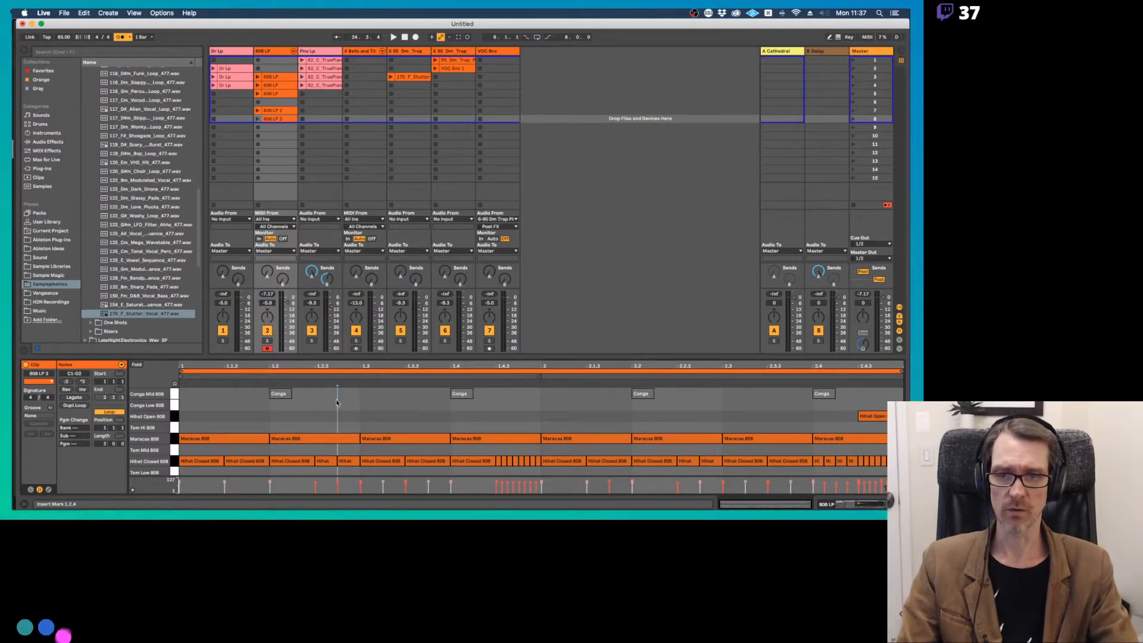
key("b")
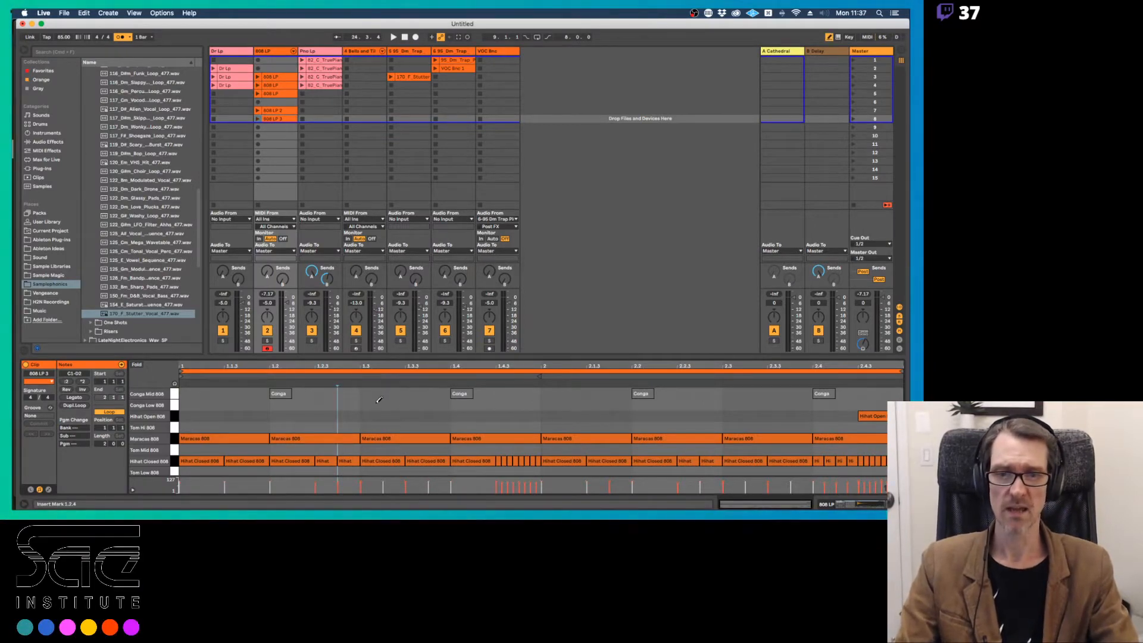
left_click_drag(376, 406, 391, 405)
key("b")
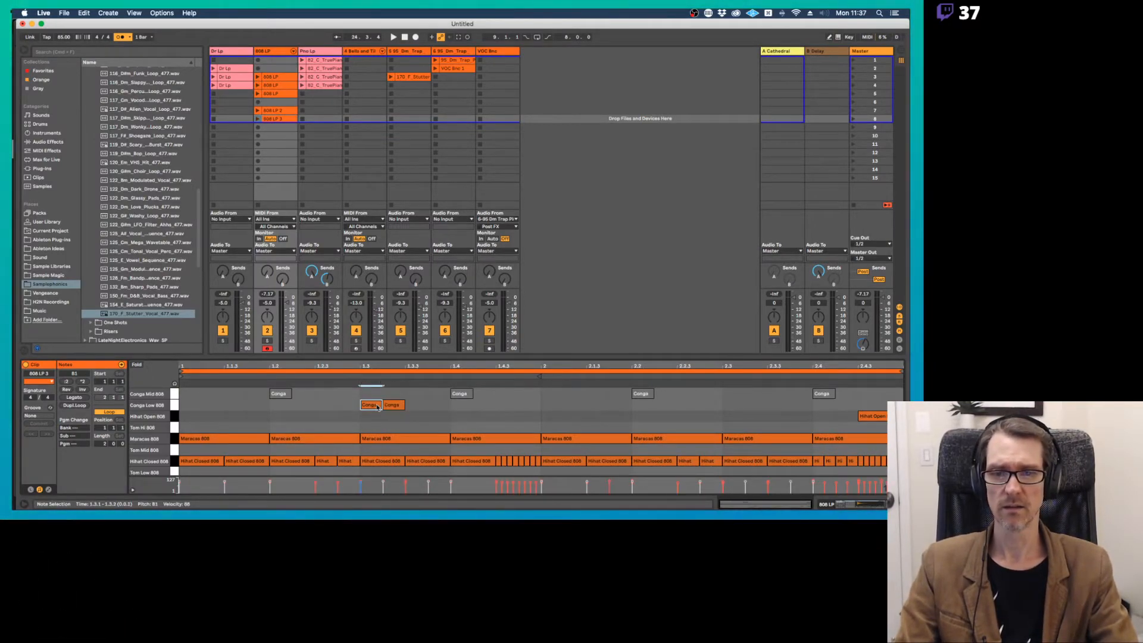
Delete the two drawn Conga Low 808 notes from the scene 8 clip.
key("Delete")
left_click(393, 406)
key("Delete")
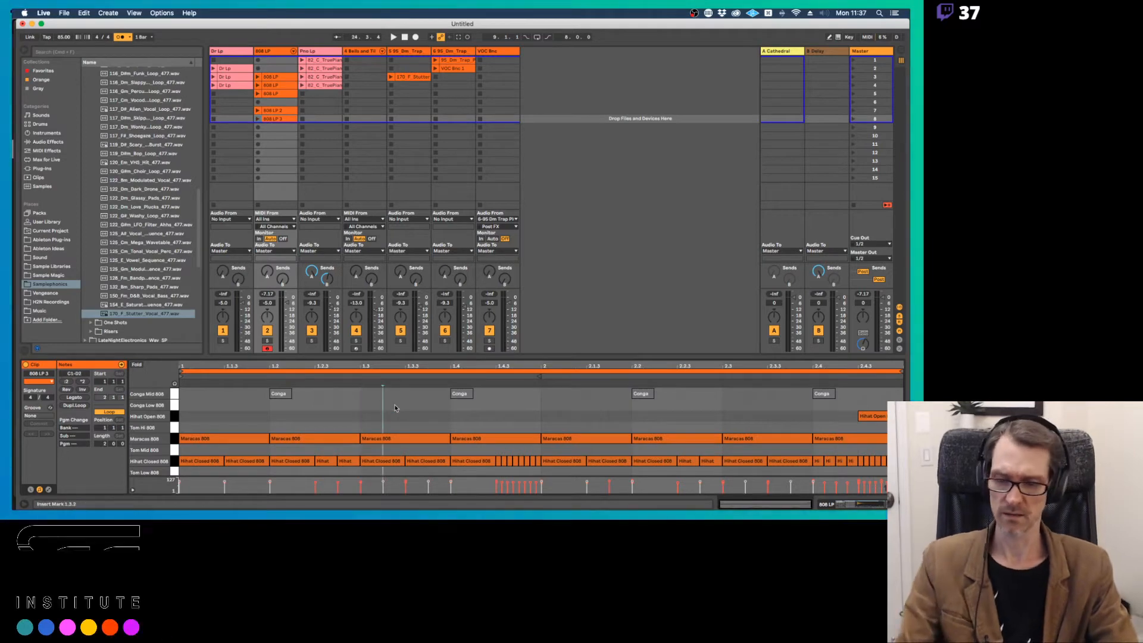
Bring up page 8 of the Preview notes, and return to Ableton Live to show the Dr Lp track's mixer controls in Arrangement View.
key("super+Tab")
key("Down")
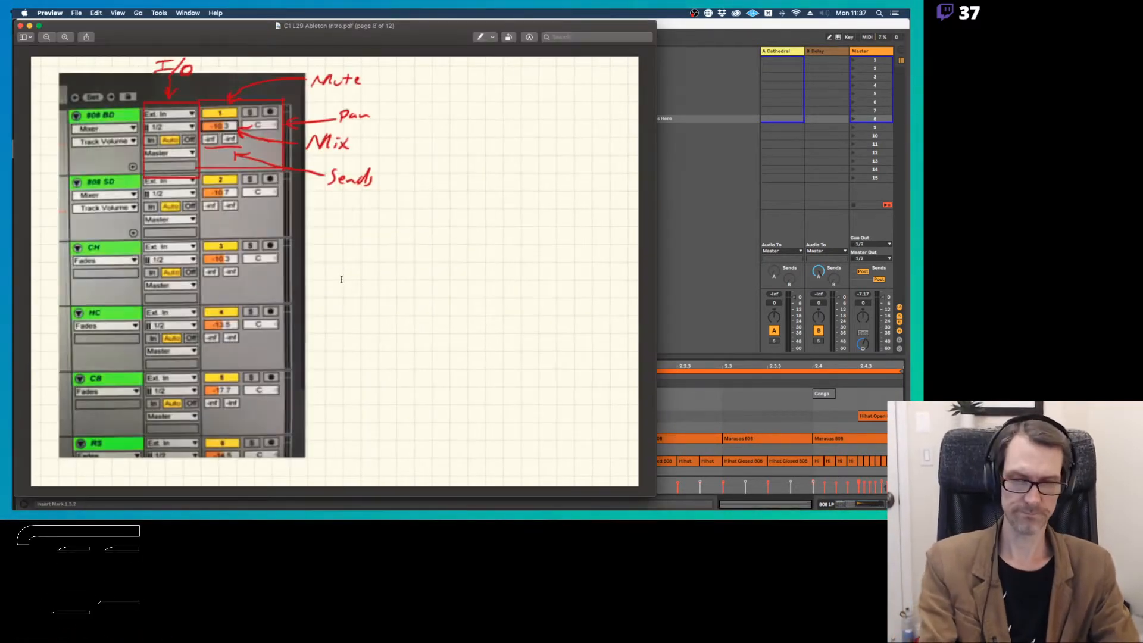
left_click(727, 71)
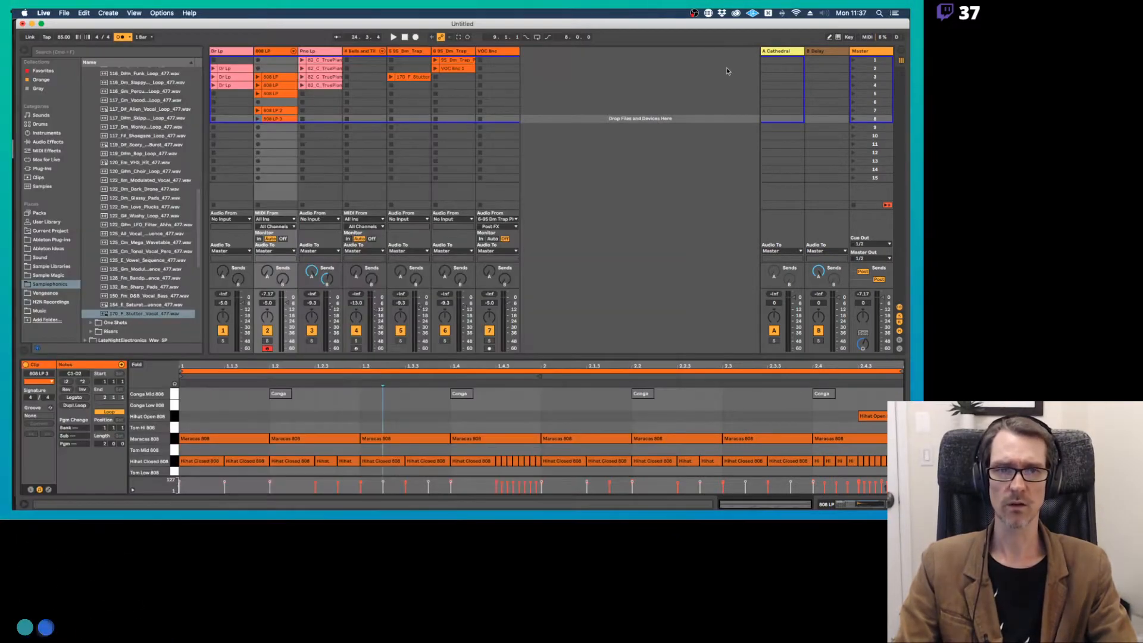
key("Tab")
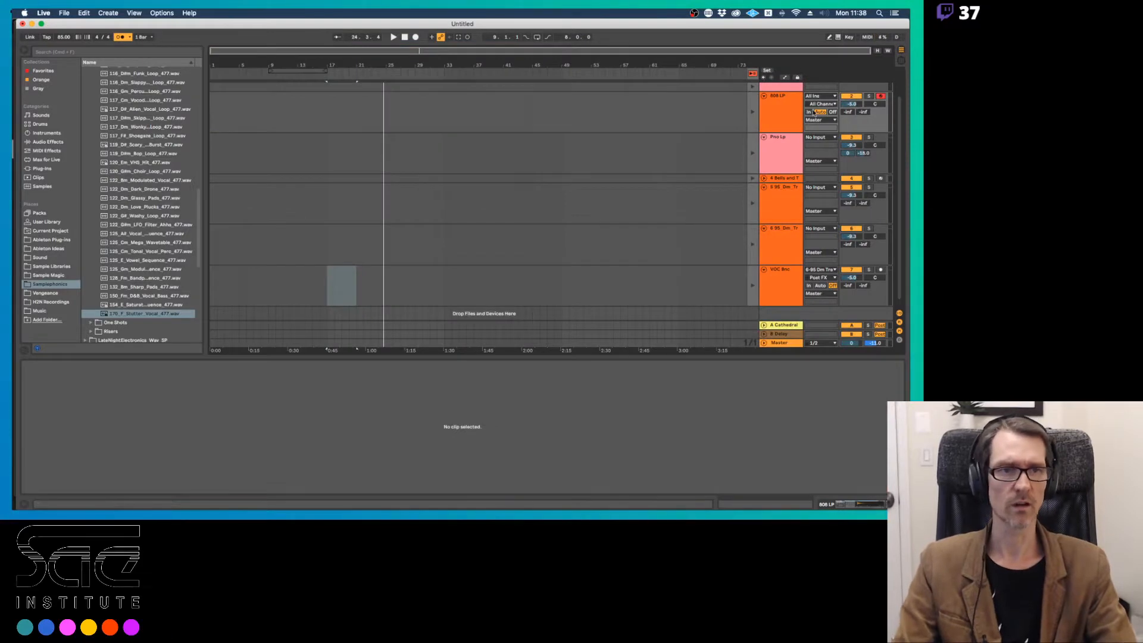
scroll(669, 95, "up", 3)
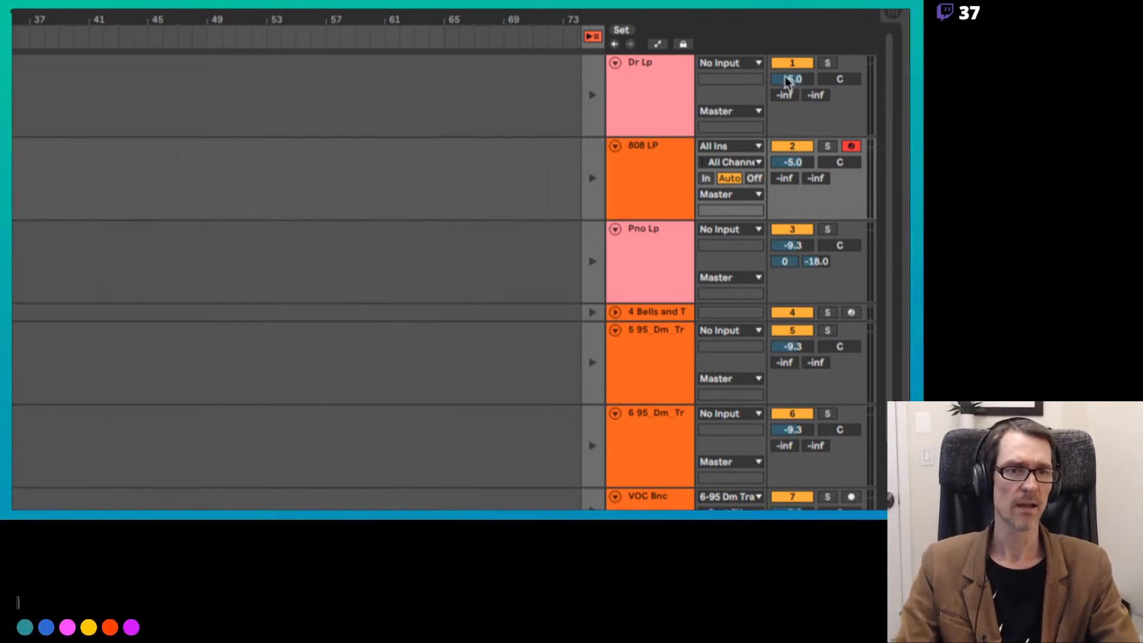
Try adjusting the Dr Lp track's volume and pan, and undo both changes.
left_click_drag(785, 84, 785, 95)
key("super+z")
key("super+z")
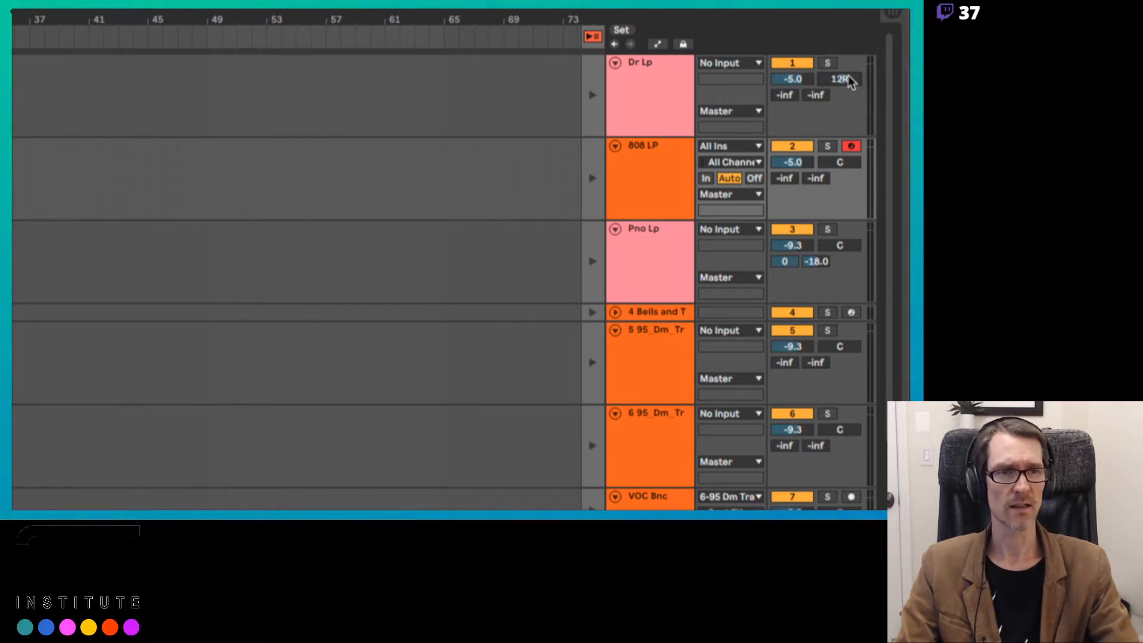
key("super+z")
Mute and unmute the Dr Lp track, and solo and unsolo it.
left_click(796, 64)
left_click(797, 64)
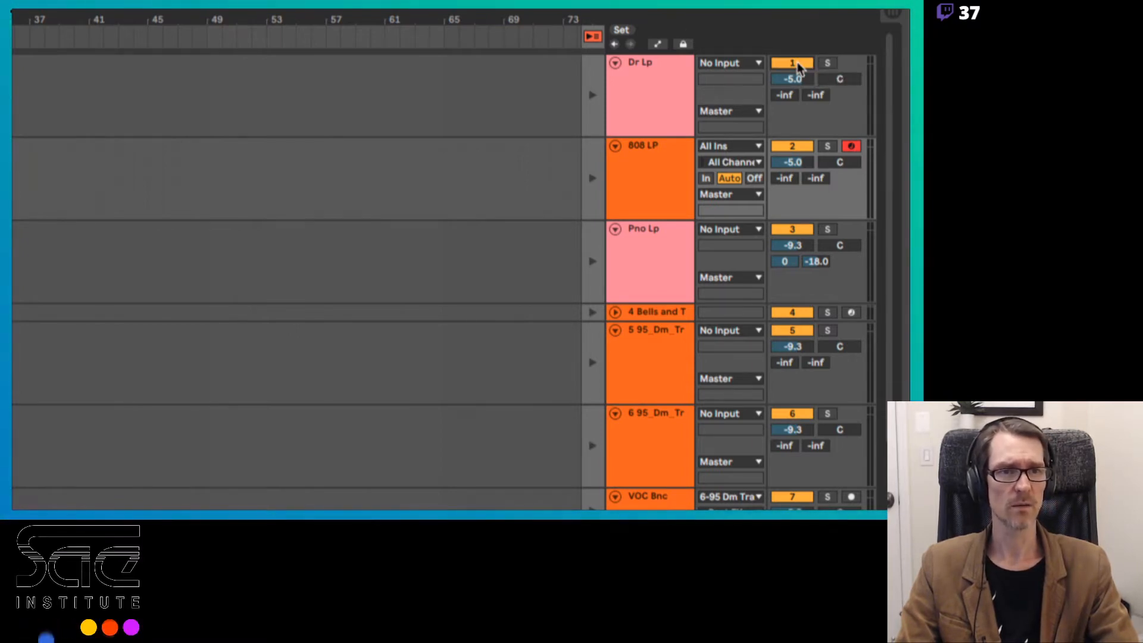
left_click(828, 64)
left_click(828, 63)
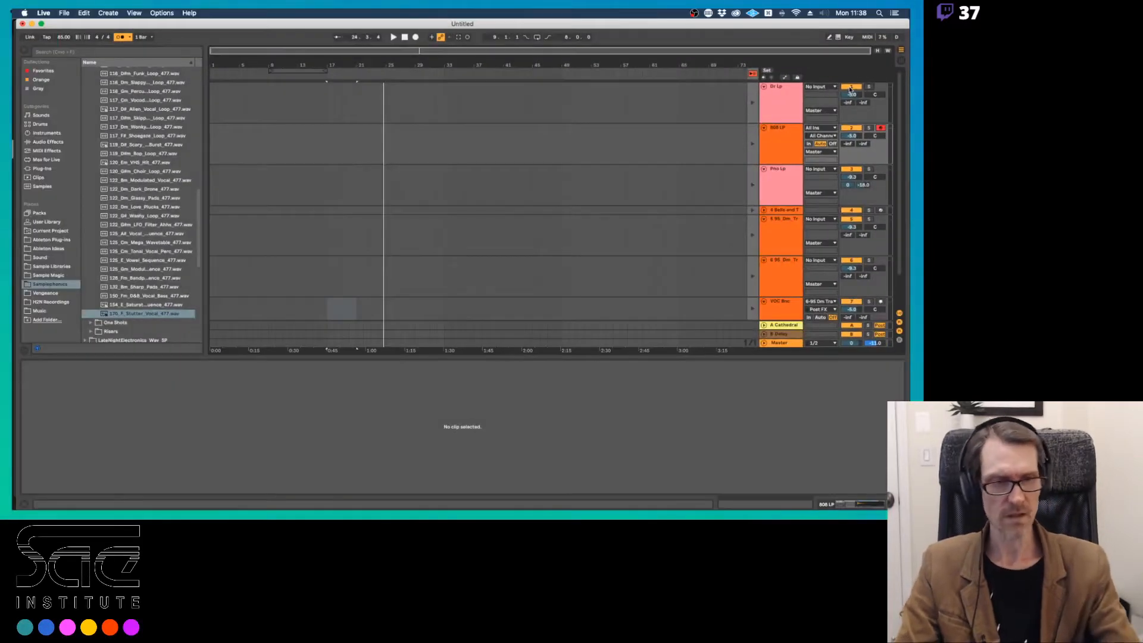
Return to Session View, and switch to the Preview notes at page 9 on Ableton Live Prefs.
key("Tab")
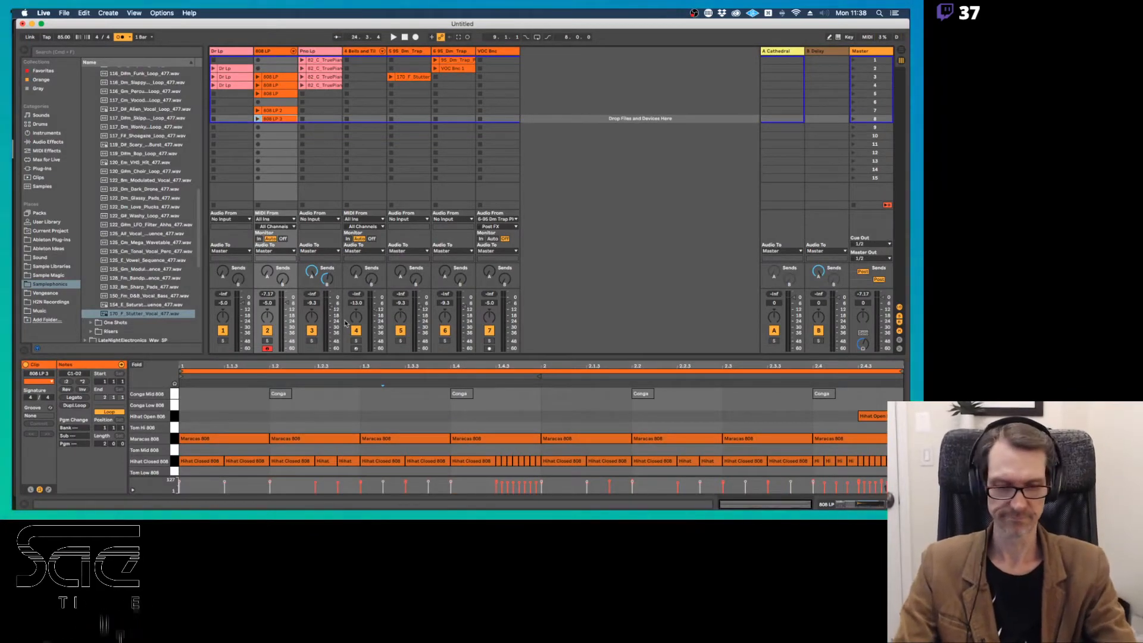
key("super+Tab")
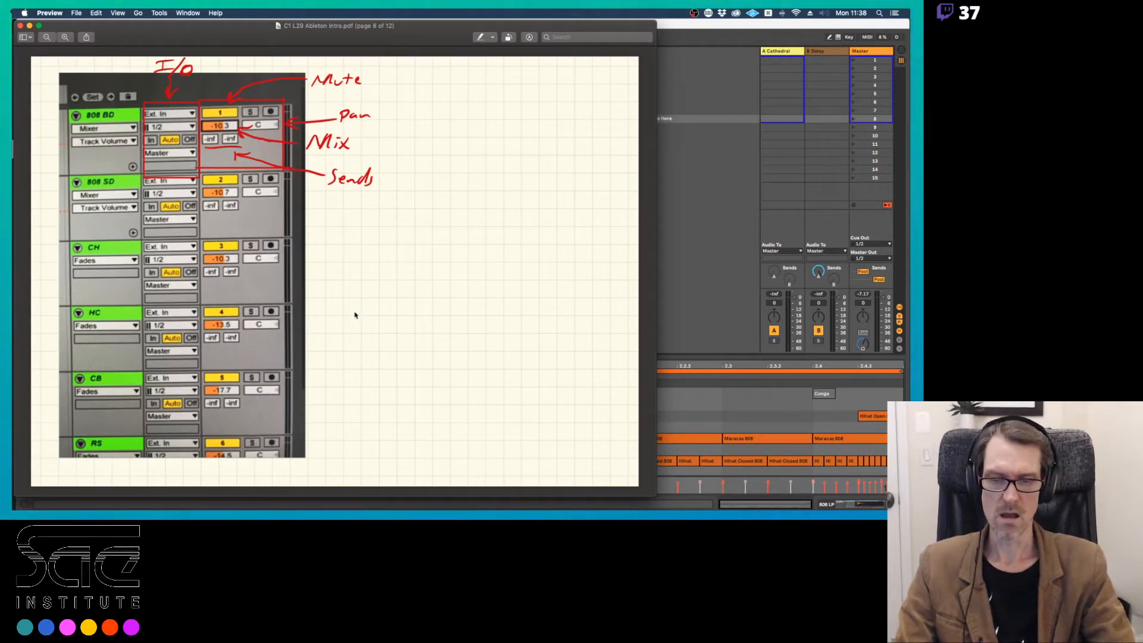
key("Down")
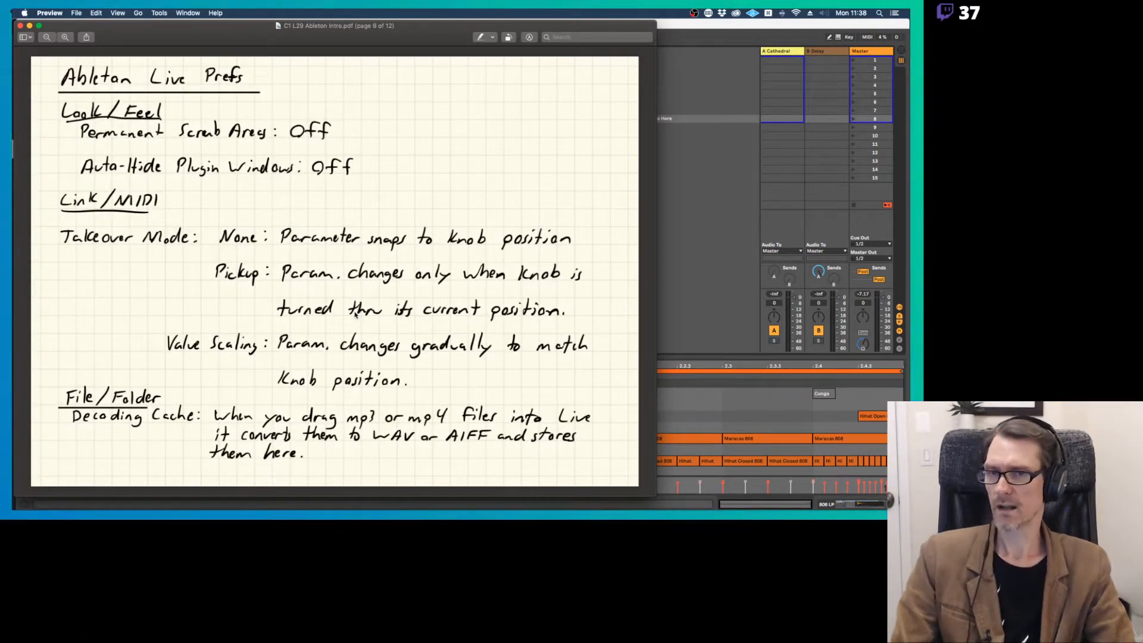
Advance the lesson notes to page 10, and return to Ableton Live to show the 808 LP track's devices.
key("Down")
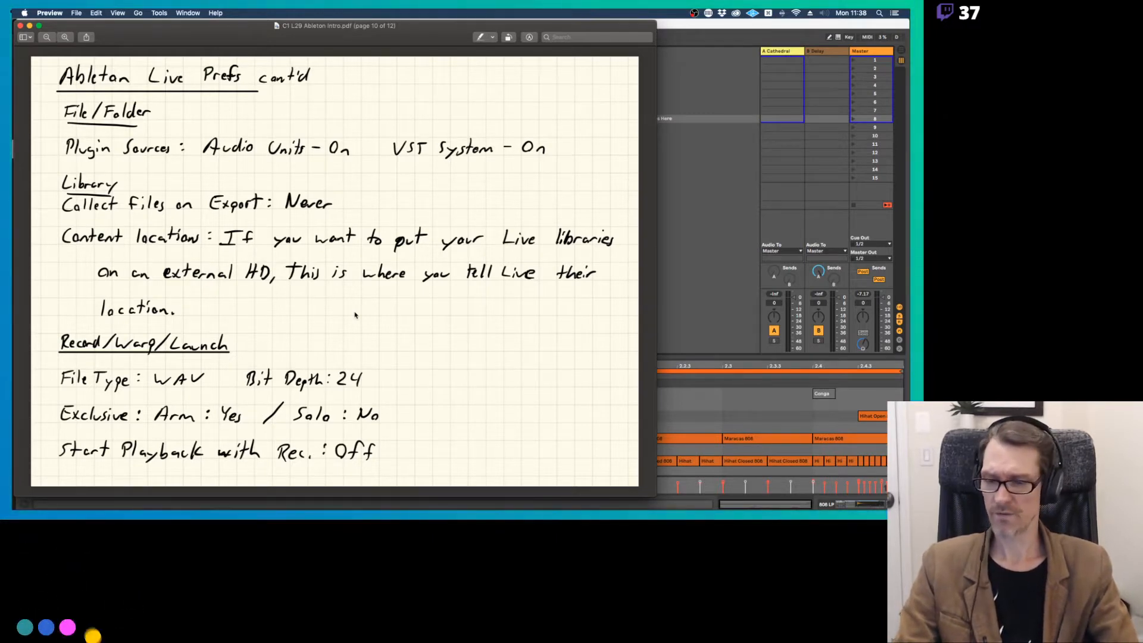
left_click(736, 163)
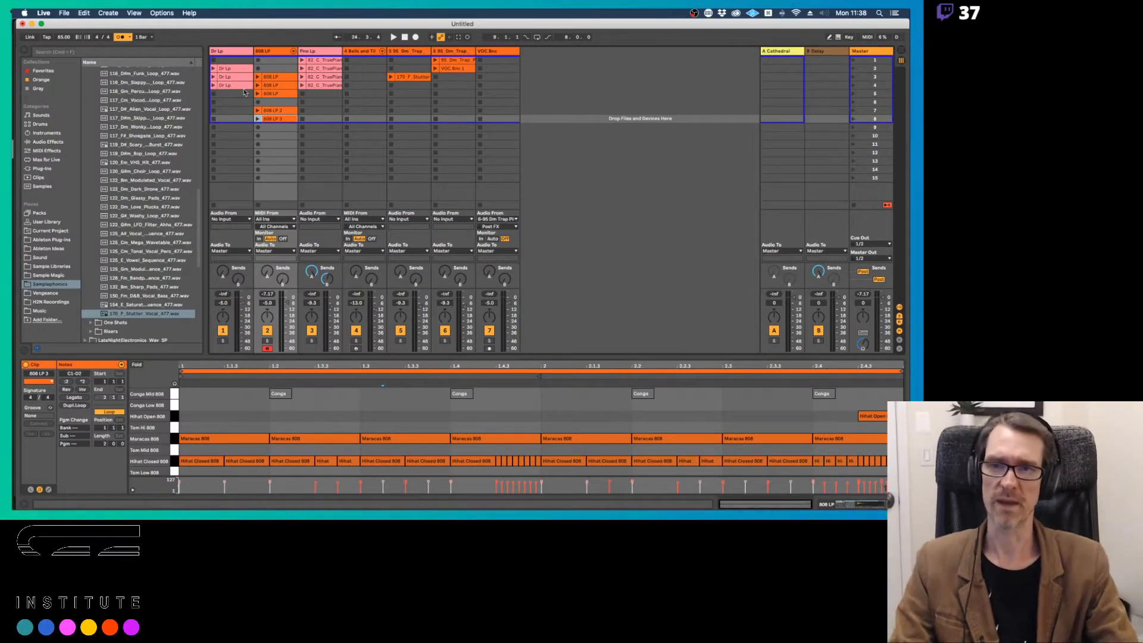
left_click(270, 52)
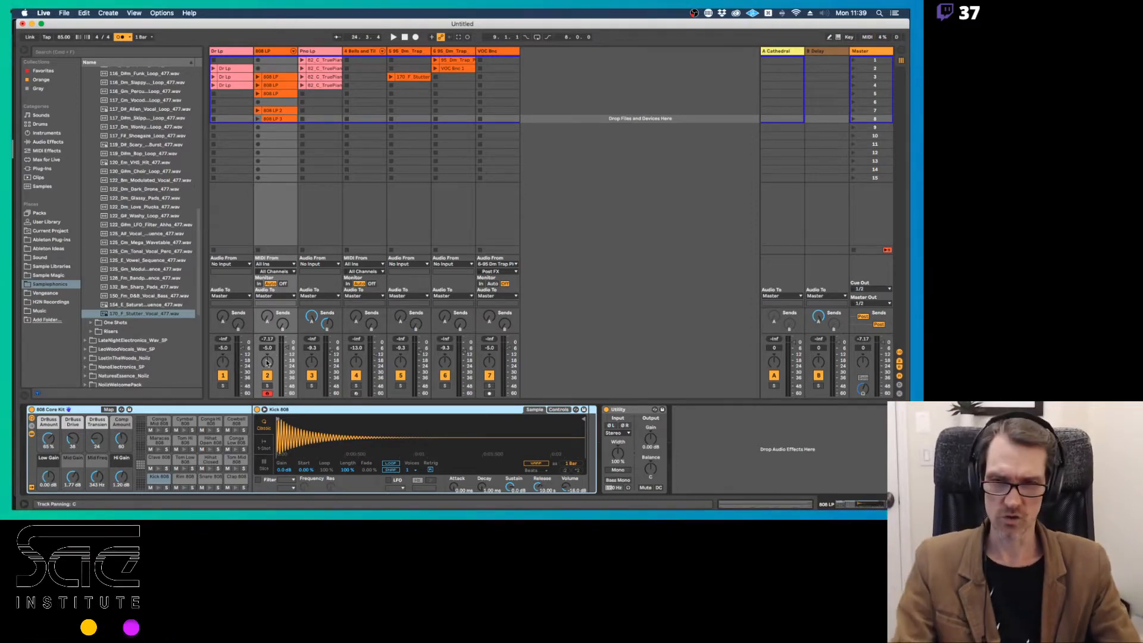
Try panning the 808 LP track, and switch its pan control to split stereo pan mode and back to stereo.
left_click_drag(266, 362, 267, 361)
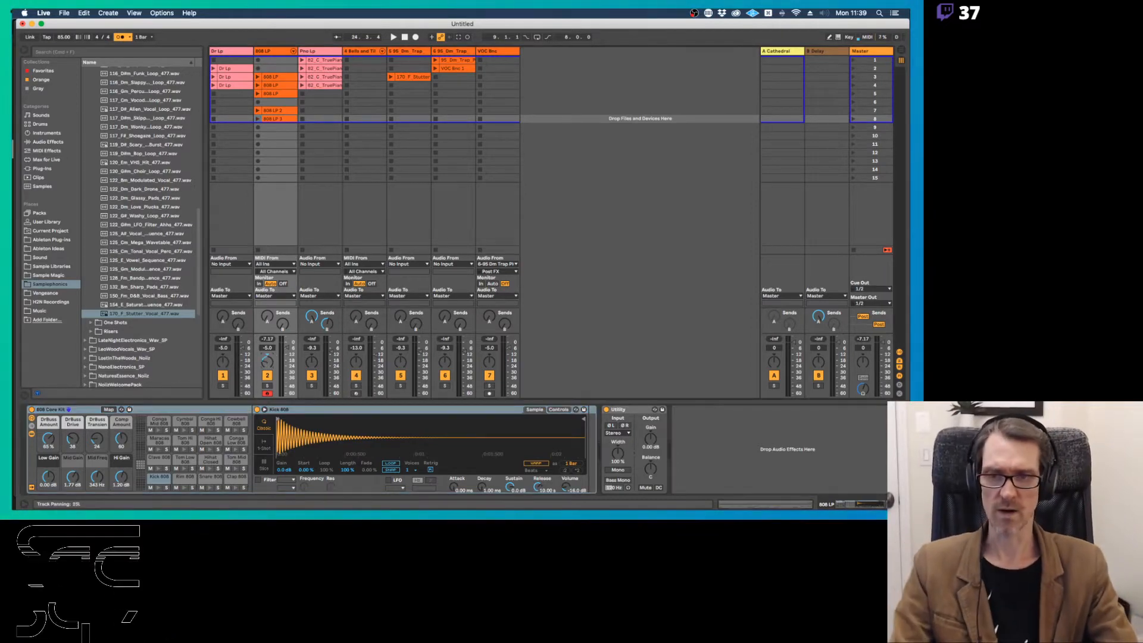
right_click(267, 363)
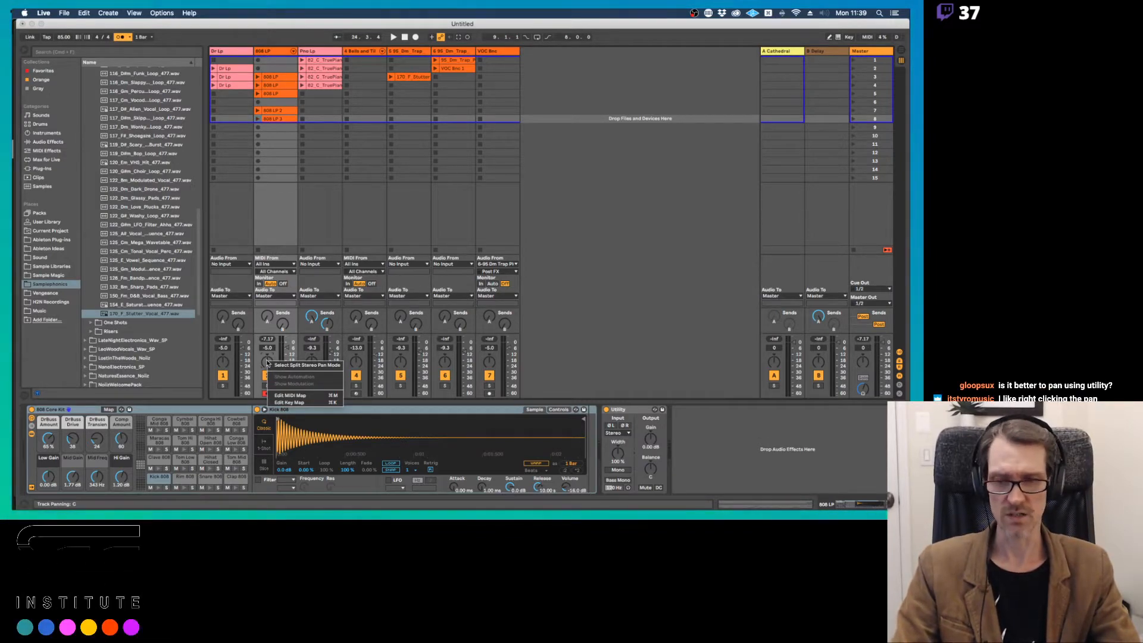
left_click(291, 365)
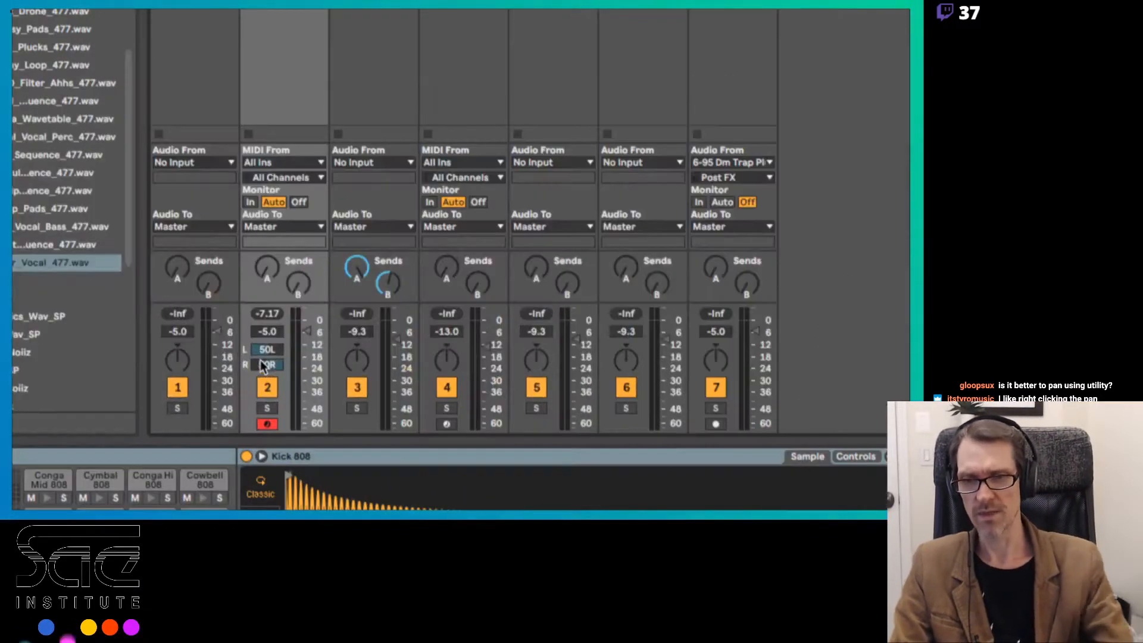
right_click(268, 364)
left_click(275, 369)
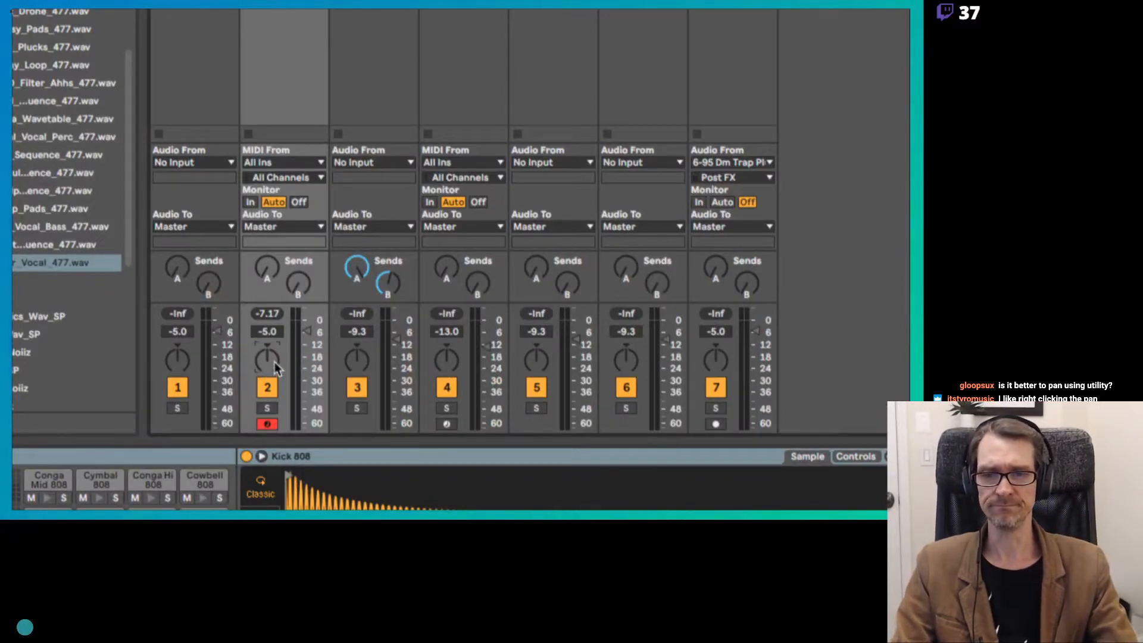
right_click(276, 366)
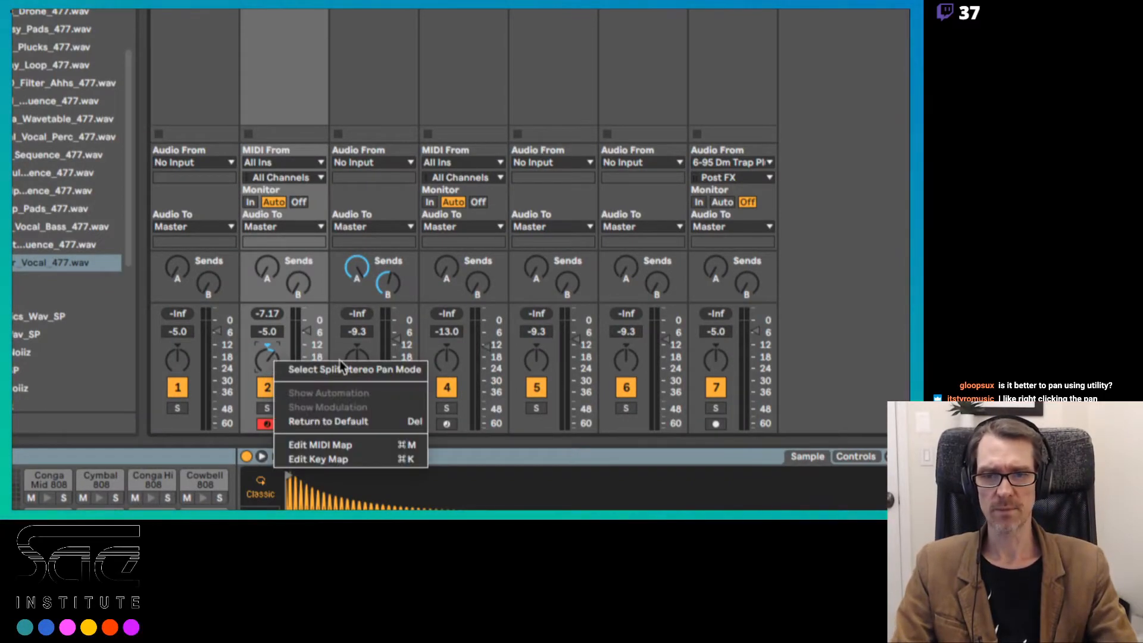
left_click(270, 357)
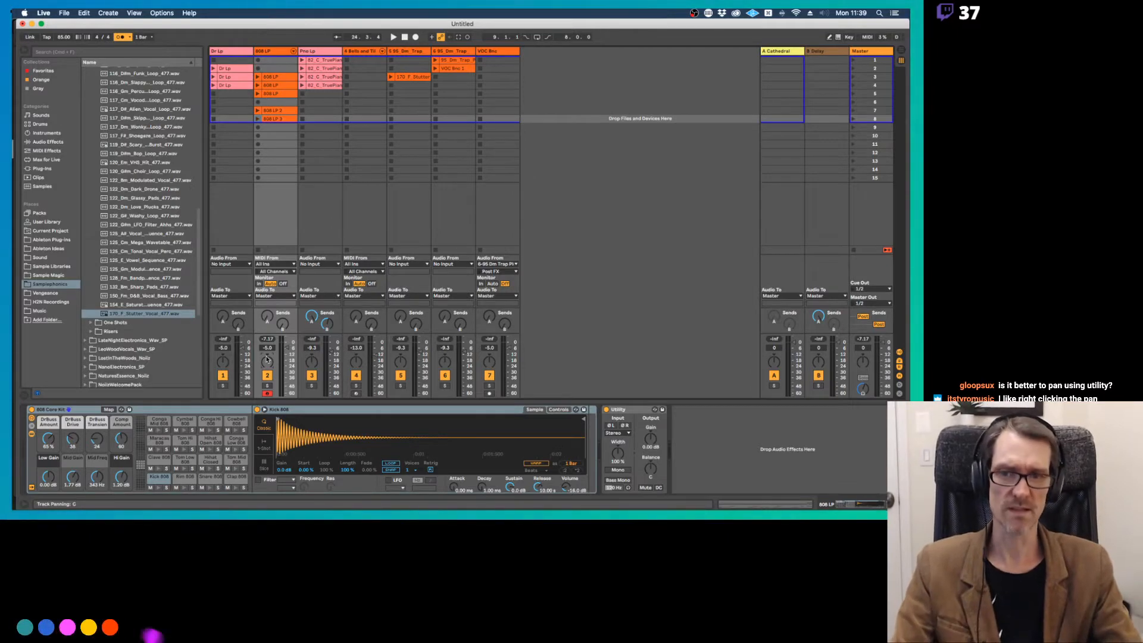
Pan the 808 LP track right, compare split stereo pan mode with its Utility device, and restore the centred stereo pan.
left_click_drag(269, 371, 270, 345)
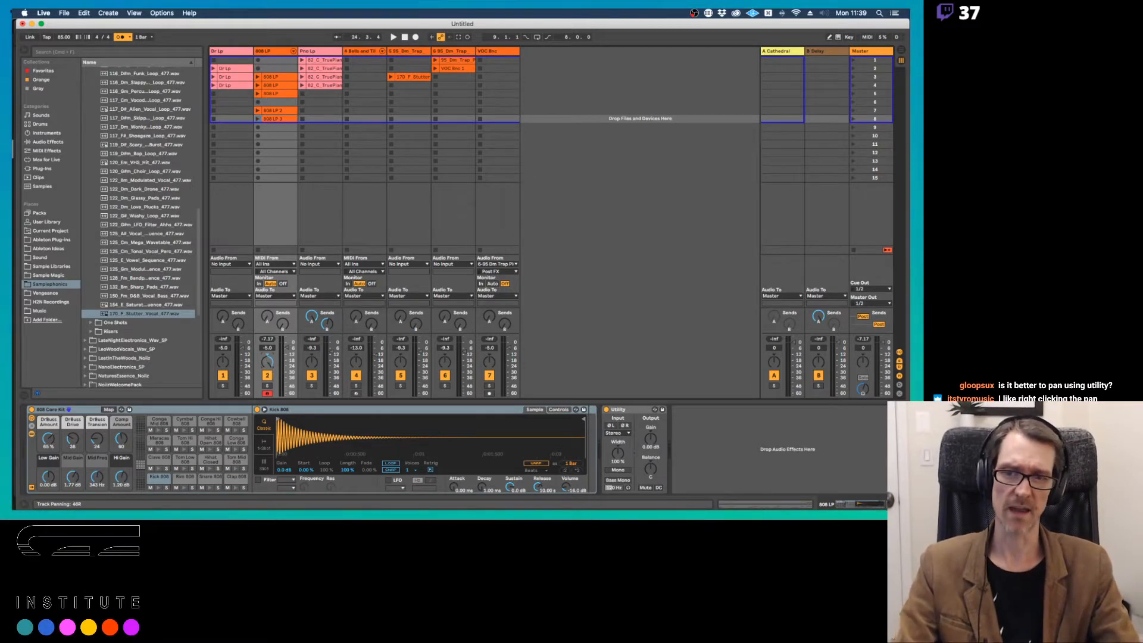
right_click(269, 366)
left_click(290, 372)
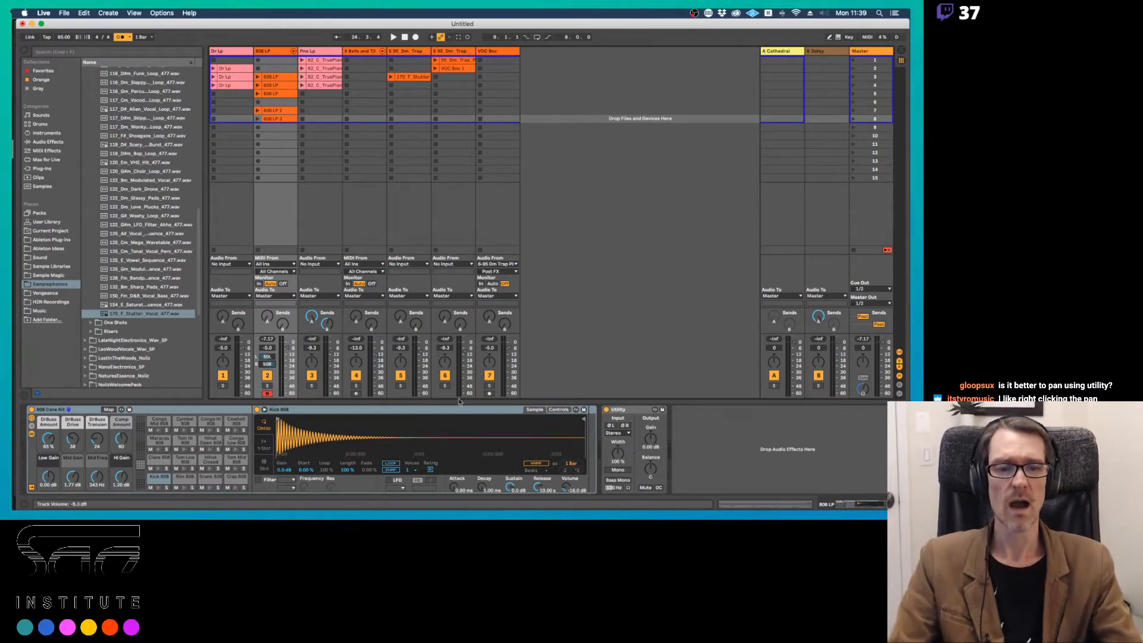
left_click(635, 410)
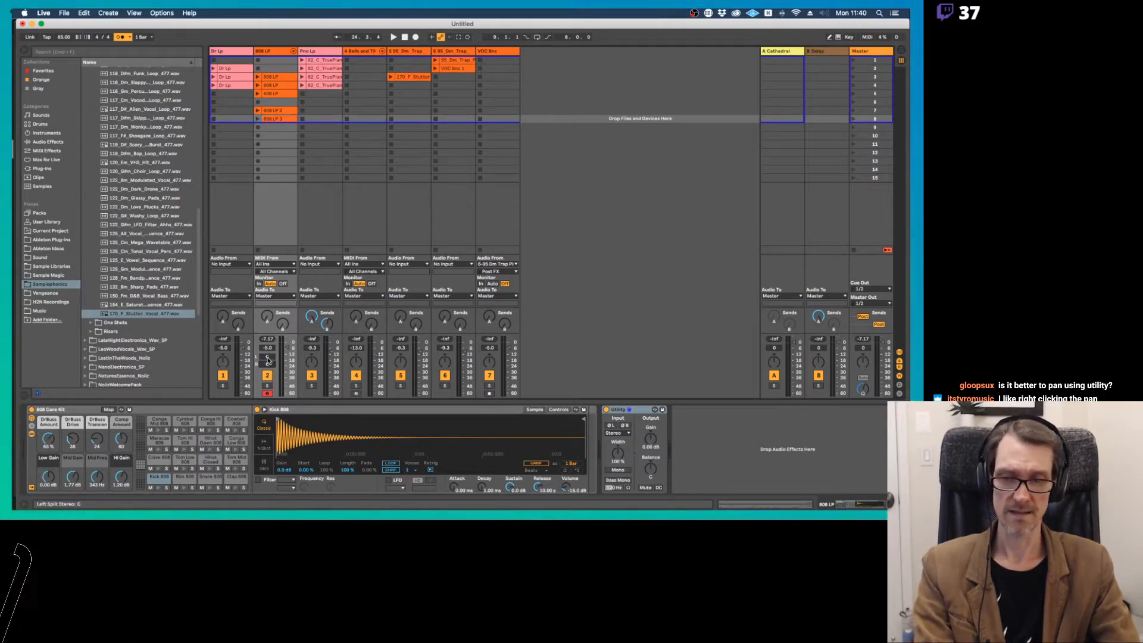
right_click(268, 362)
left_click(281, 363)
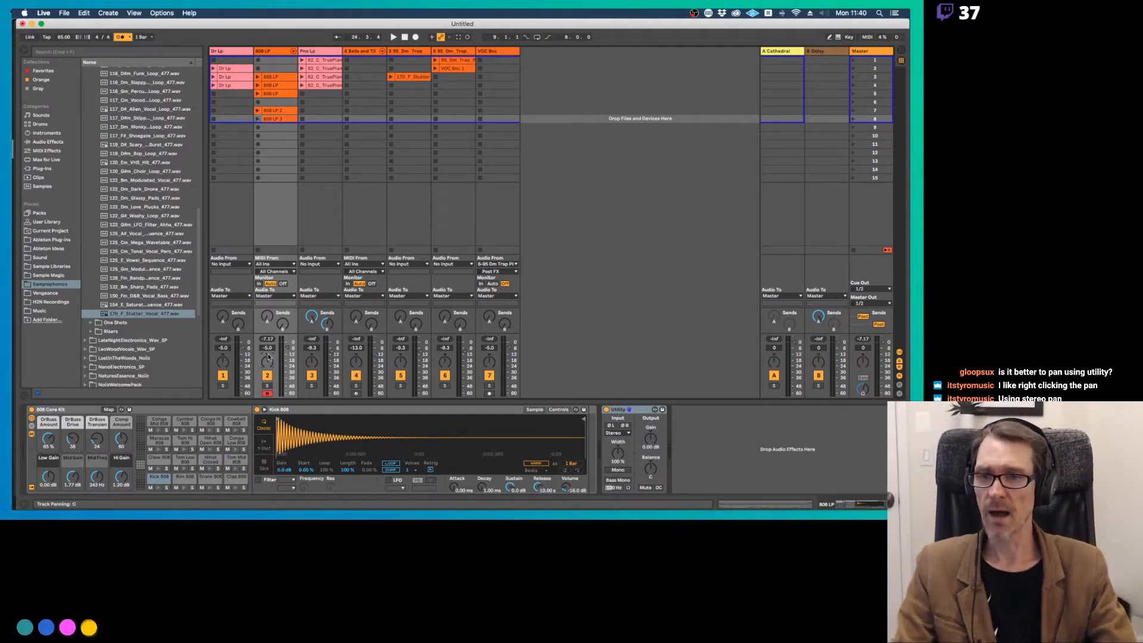
Find Auto Pan among the audio effects and add it to the Pno Lp track.
scroll(152, 225, "up", 15)
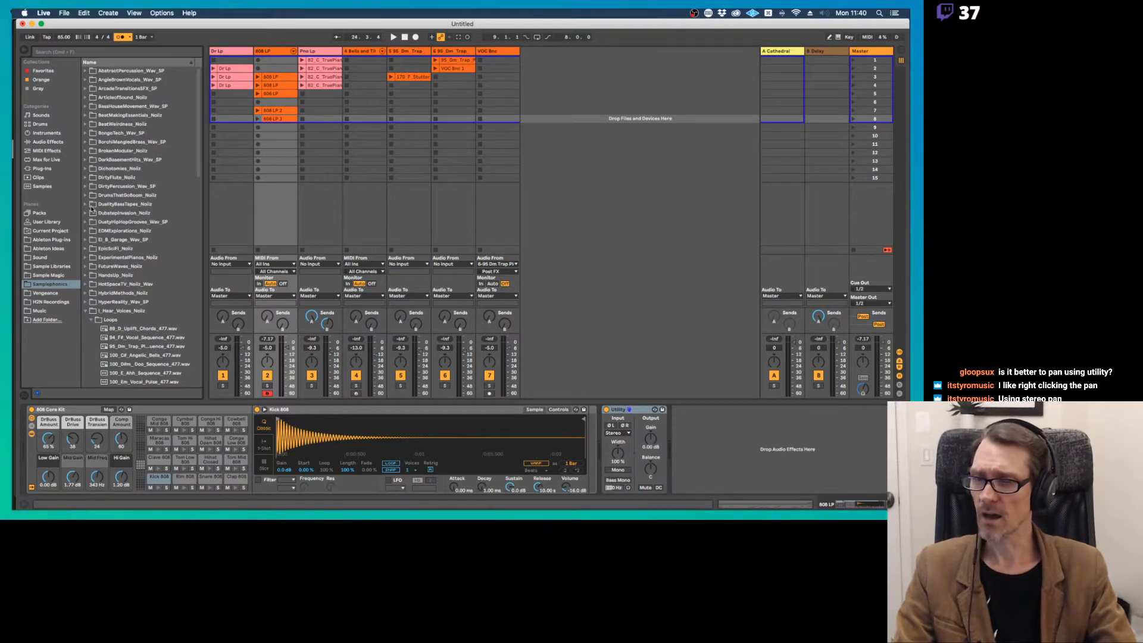
left_click(50, 239)
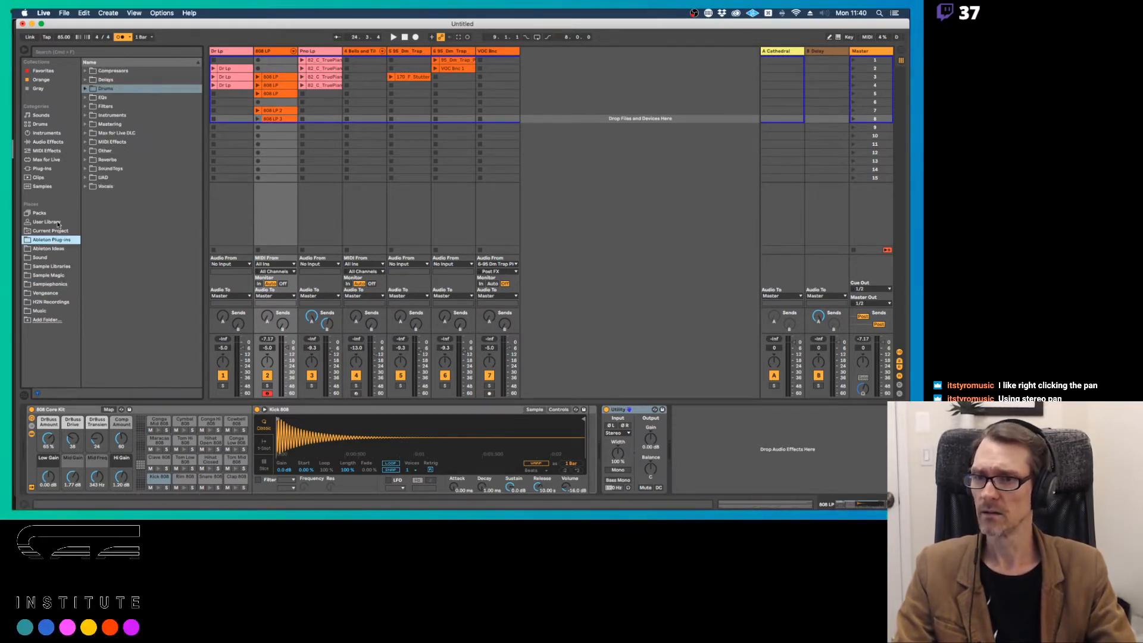
left_click(42, 142)
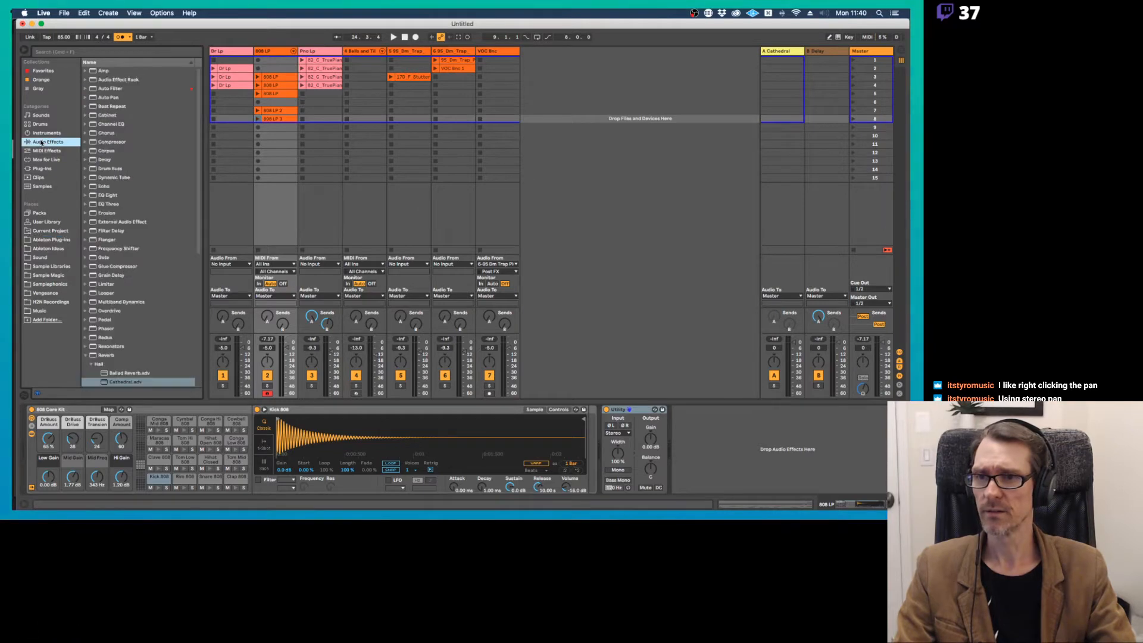
left_click(108, 98)
left_click_drag(312, 126, 327, 69)
left_click(322, 52)
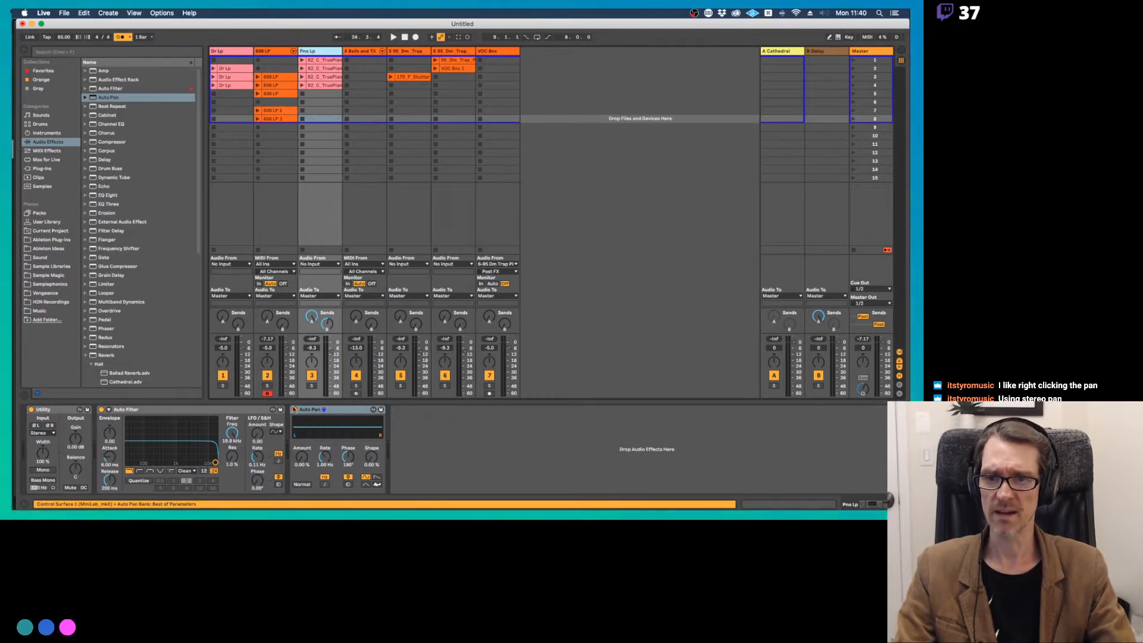
Move Utility to the end of the Pno Lp device chain, and launch the track's clip in scene 4.
left_click_drag(60, 412, 437, 432)
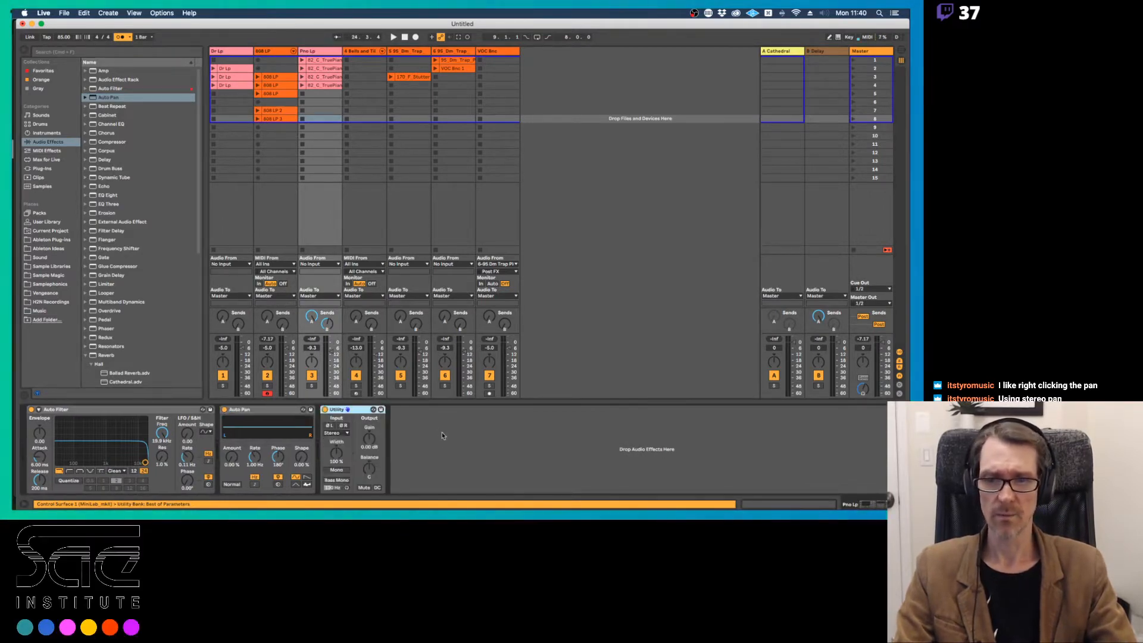
left_click(302, 85)
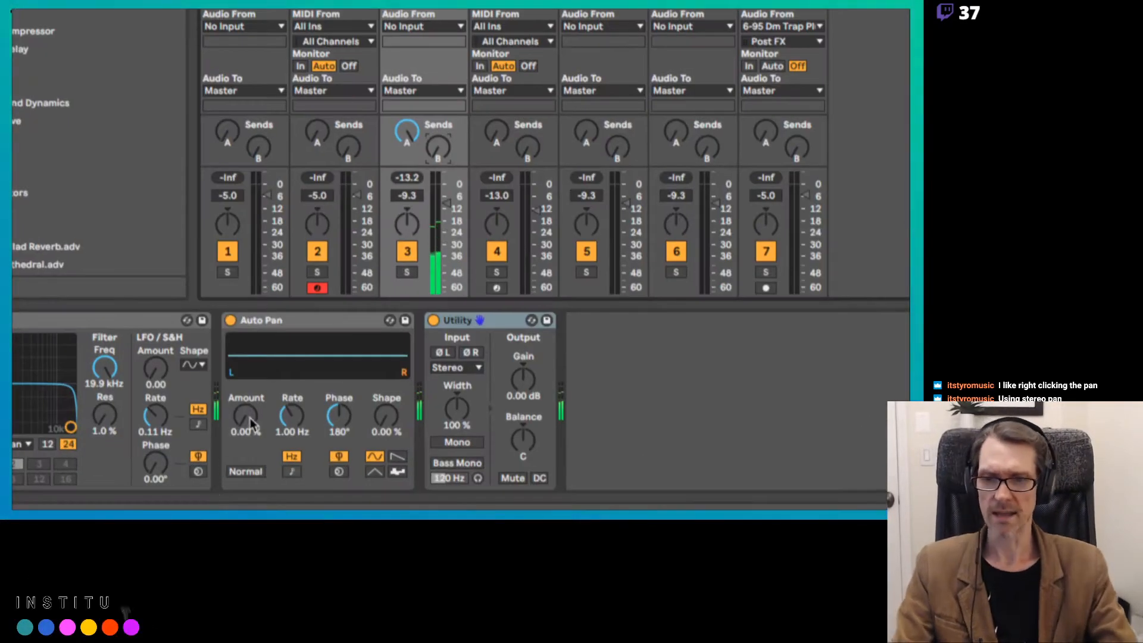
Set Auto Pan's Amount to 86.5 % and its Rate to a tempo-synced 1/4.
mouse_move(250, 418)
left_mouse_down()
mouse_move(291, 441)
mouse_move(291, 452)
mouse_move(257, 410)
left_mouse_up()
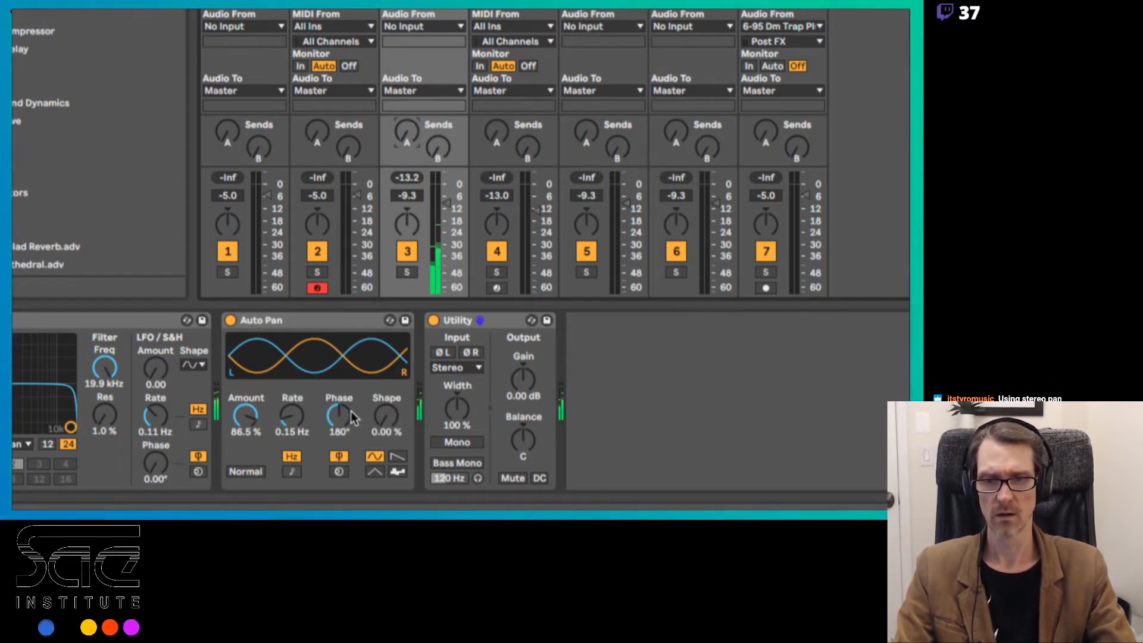
left_click(291, 471)
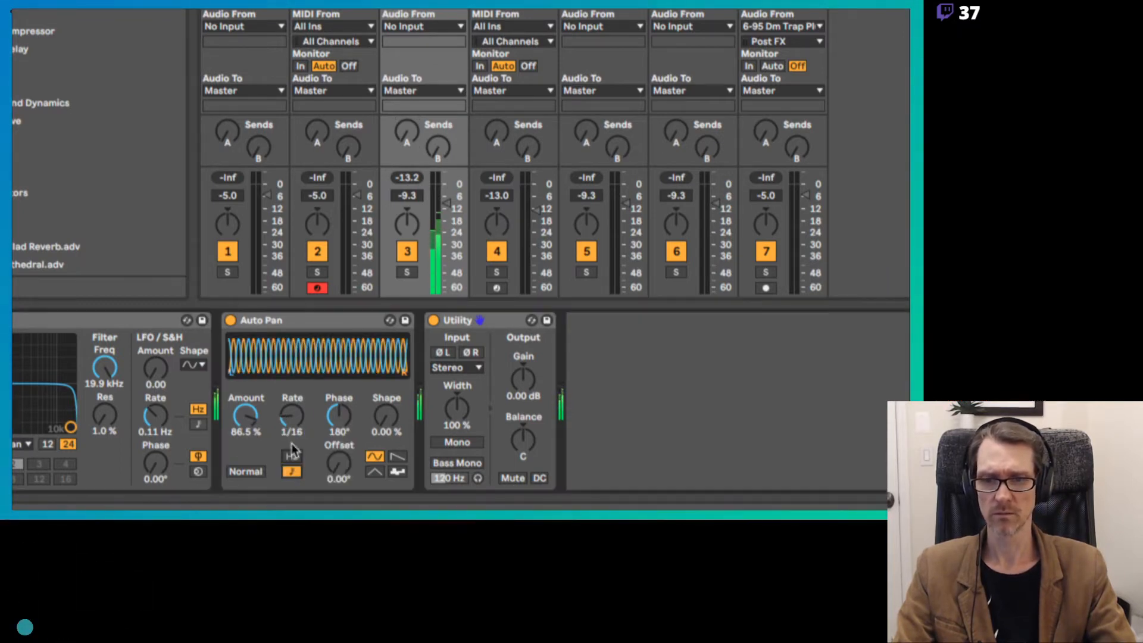
left_click_drag(292, 416, 292, 394)
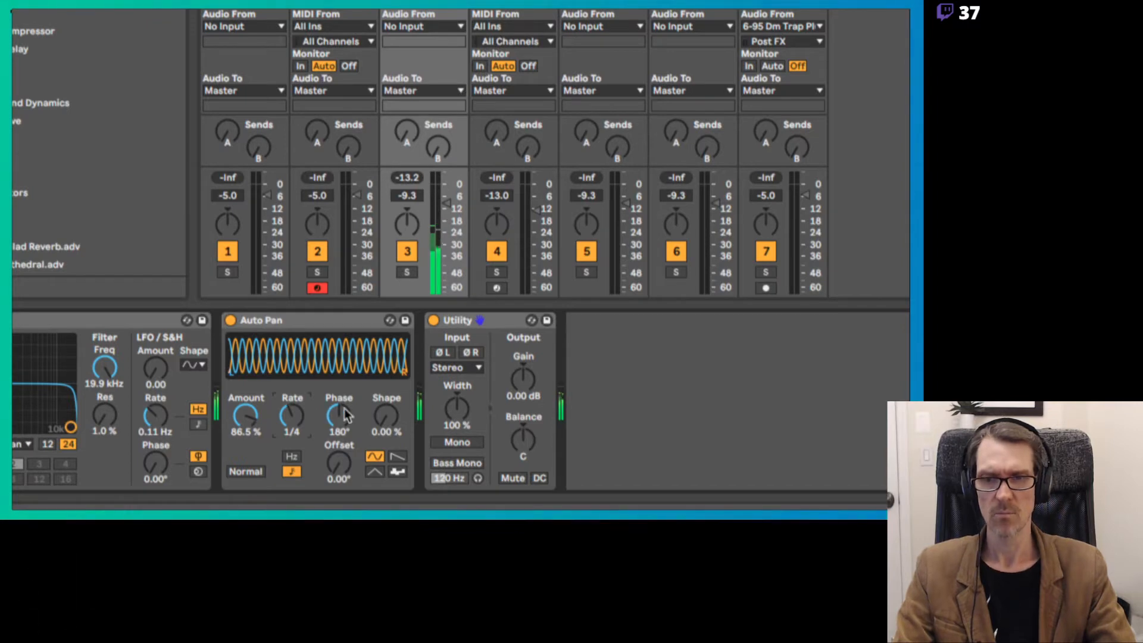
Set Auto Pan's Phase to 360°, Shape and Amount to 100 % and Rate to 1/16, and adjust its Offset.
left_click_drag(345, 414, 385, 381)
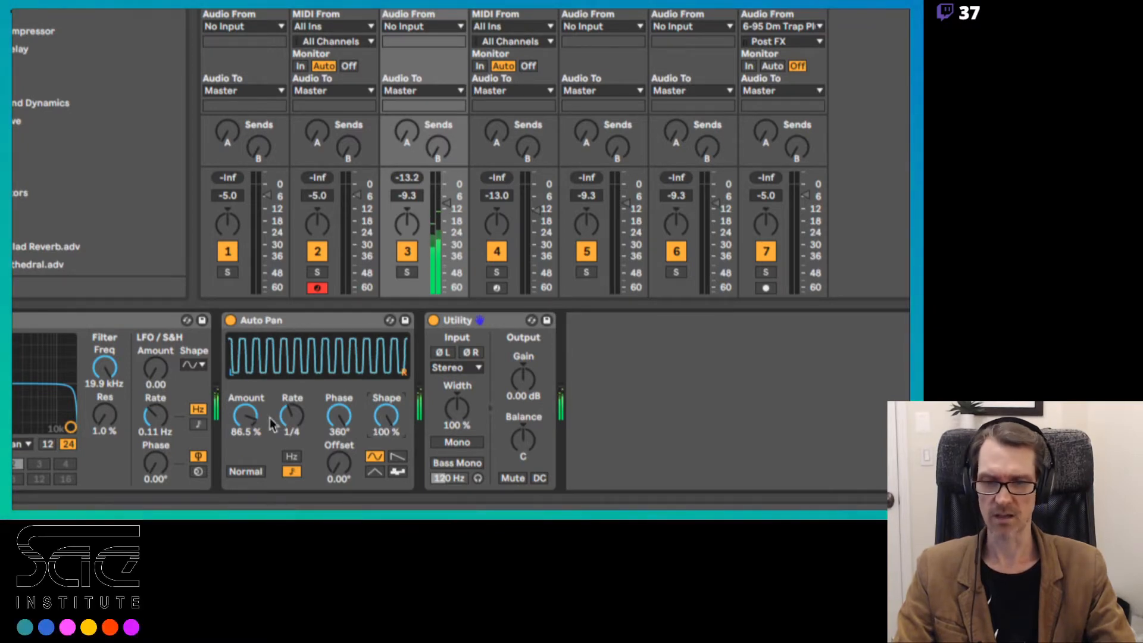
left_click_drag(271, 427, 270, 404)
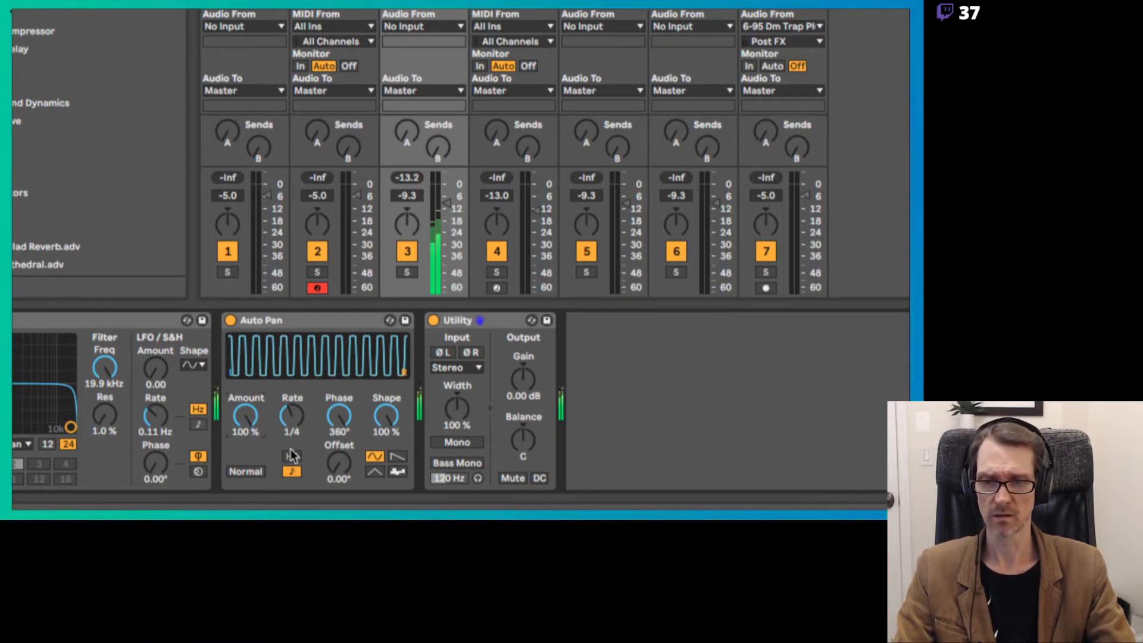
left_click_drag(294, 424, 310, 411)
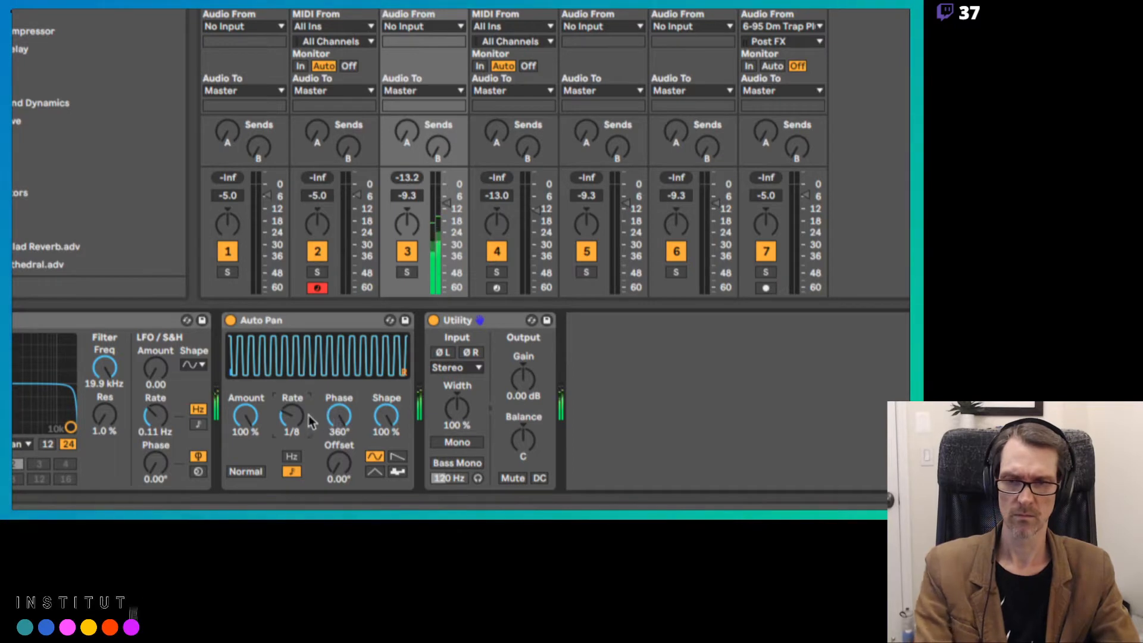
left_click_drag(339, 459, 339, 396)
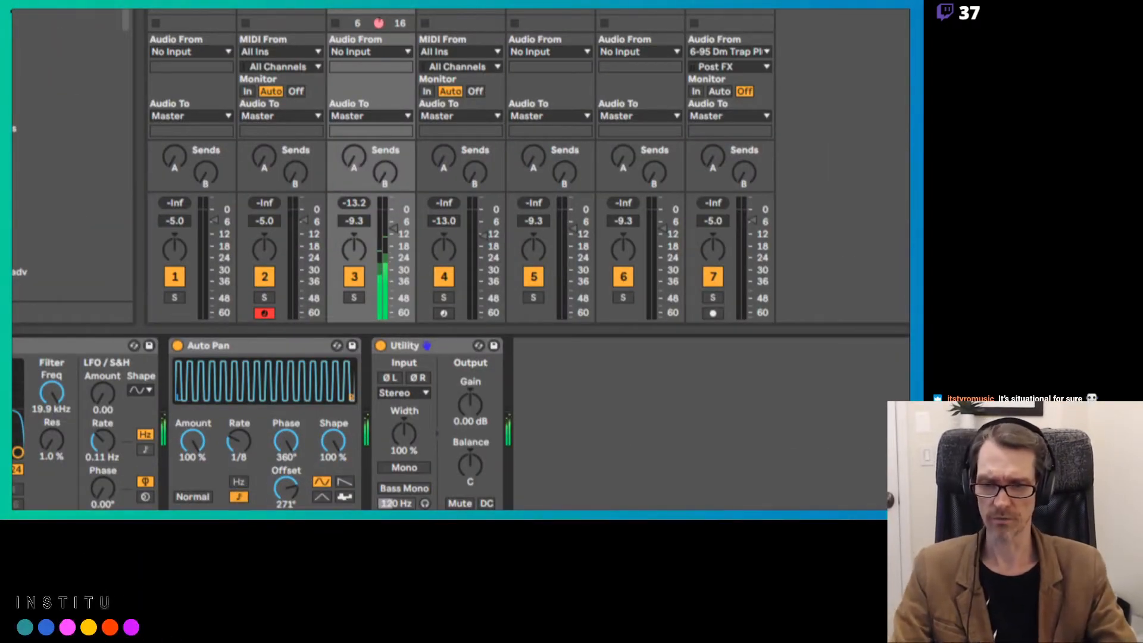
left_click_drag(286, 488, 252, 441)
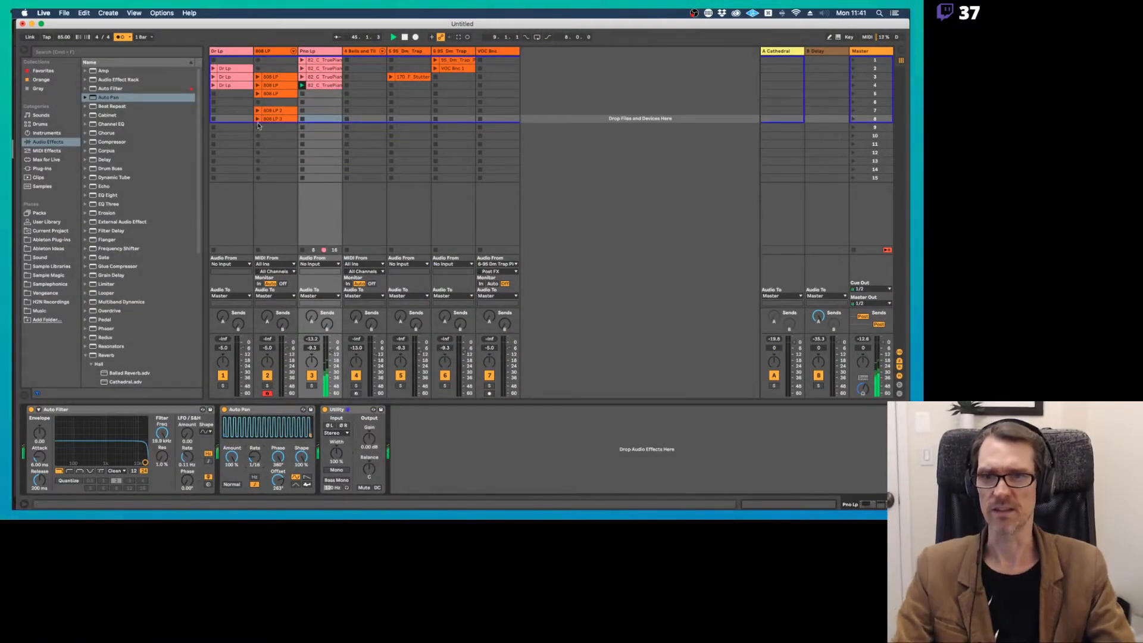
Launch the Dr Lp clip in scene 4, and set the volume of Dr Lp to about -8 dB and Pno Lp to -4.7 dB.
left_click(213, 85)
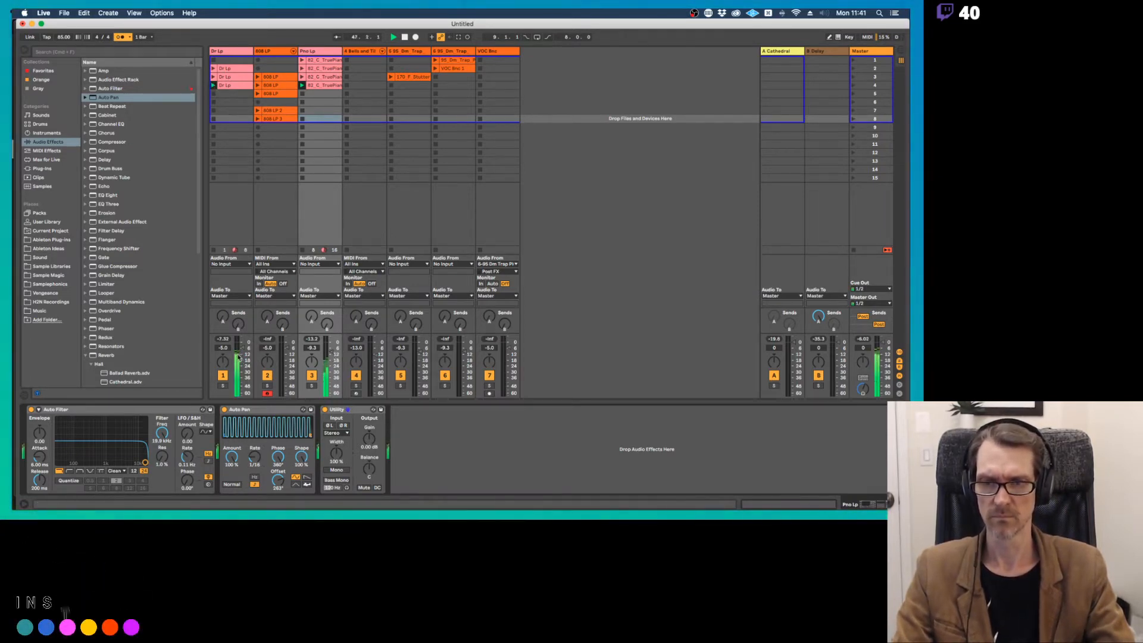
left_click_drag(241, 347, 241, 351)
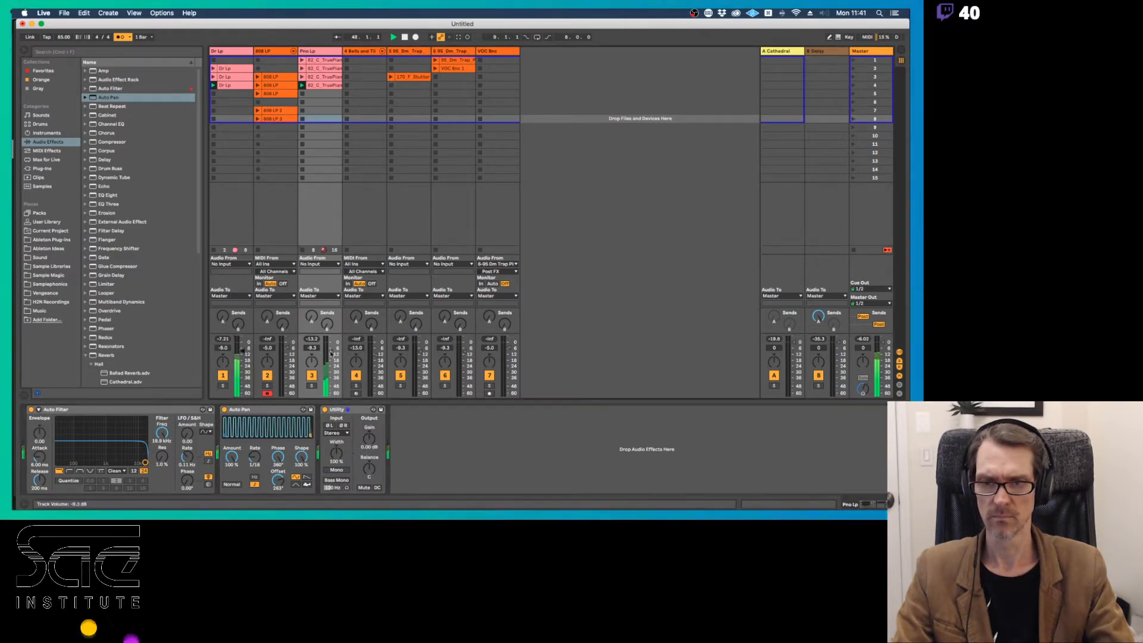
left_click_drag(331, 351, 331, 348)
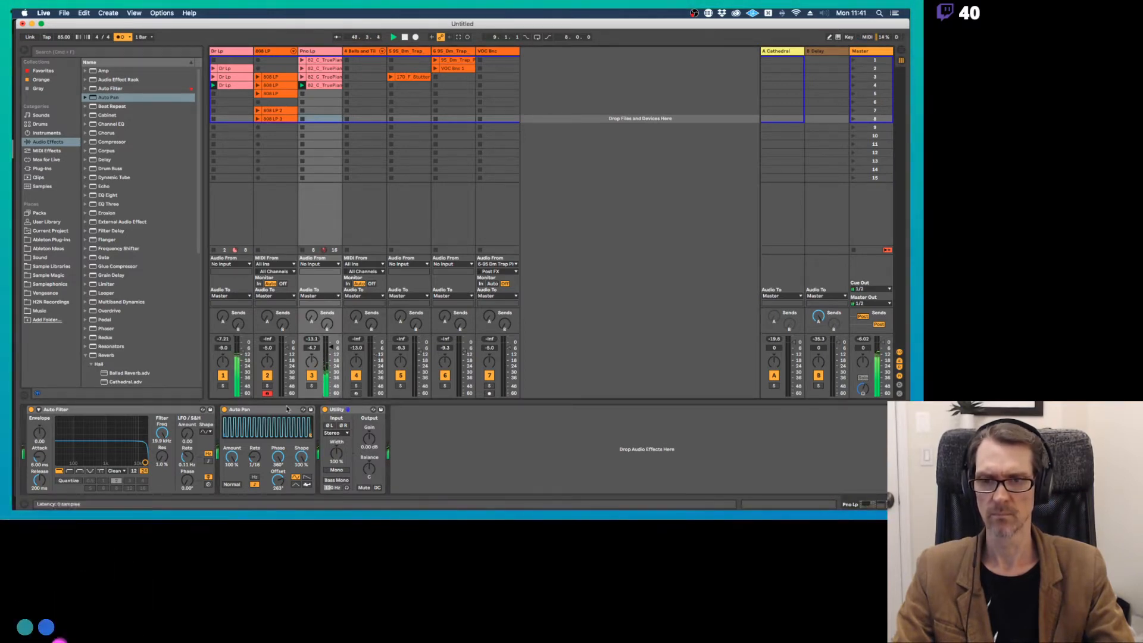
Delete the Auto Pan effect from the Pno Lp track.
key("Down")
key("Down")
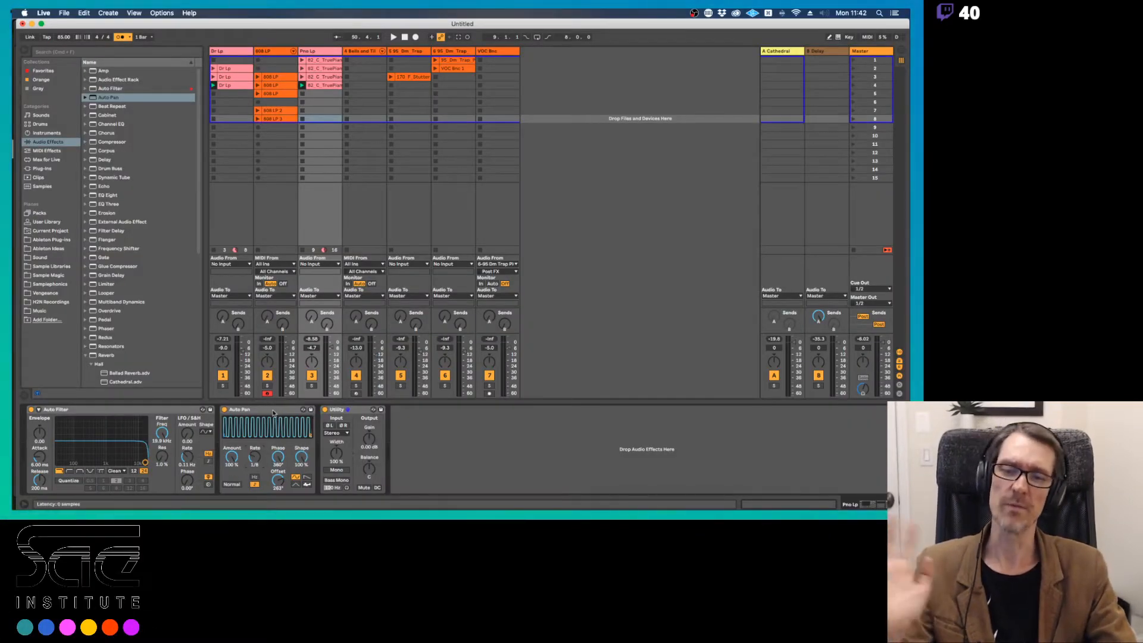
left_click(274, 410)
key("Delete")
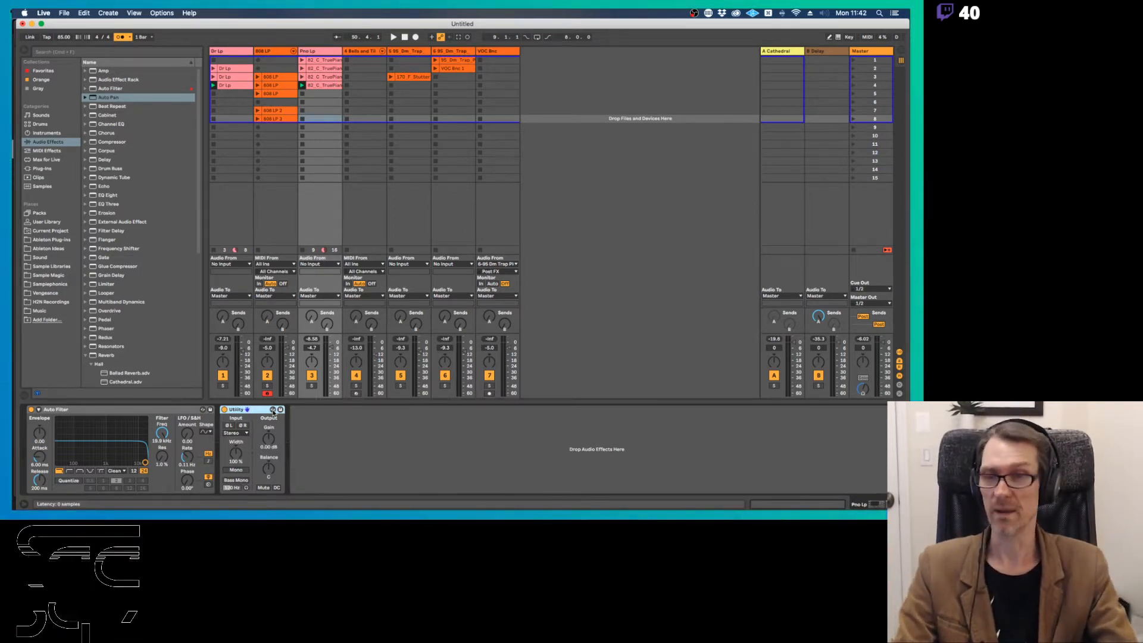
Check page 10 of the notes in Preview, and return to Ableton Live to open its Preferences.
key("super+Tab")
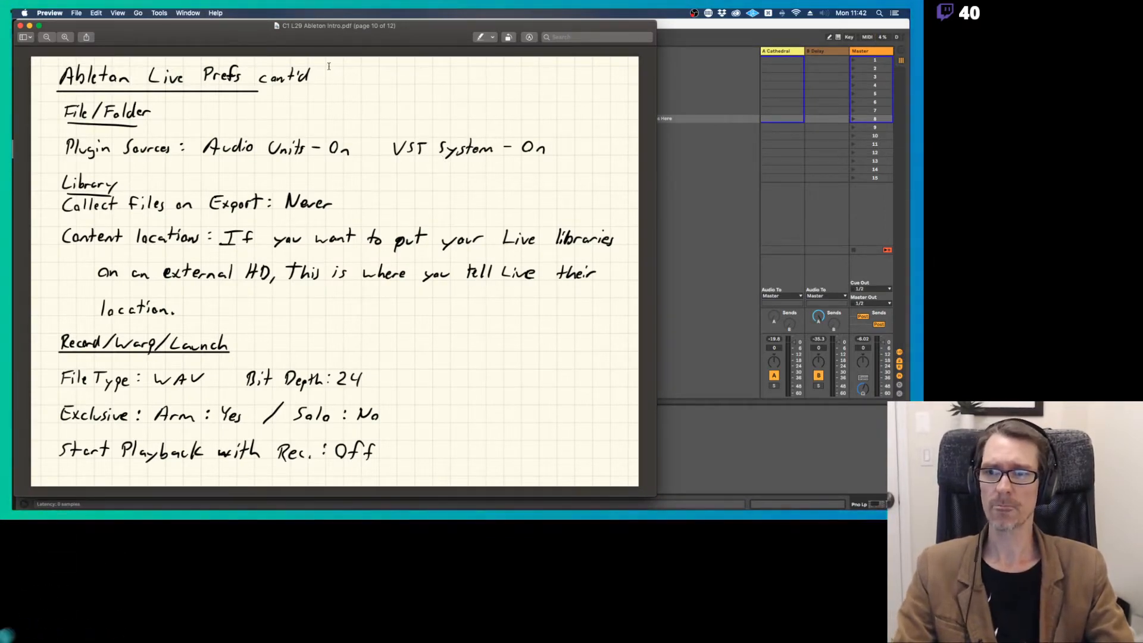
left_click(673, 80)
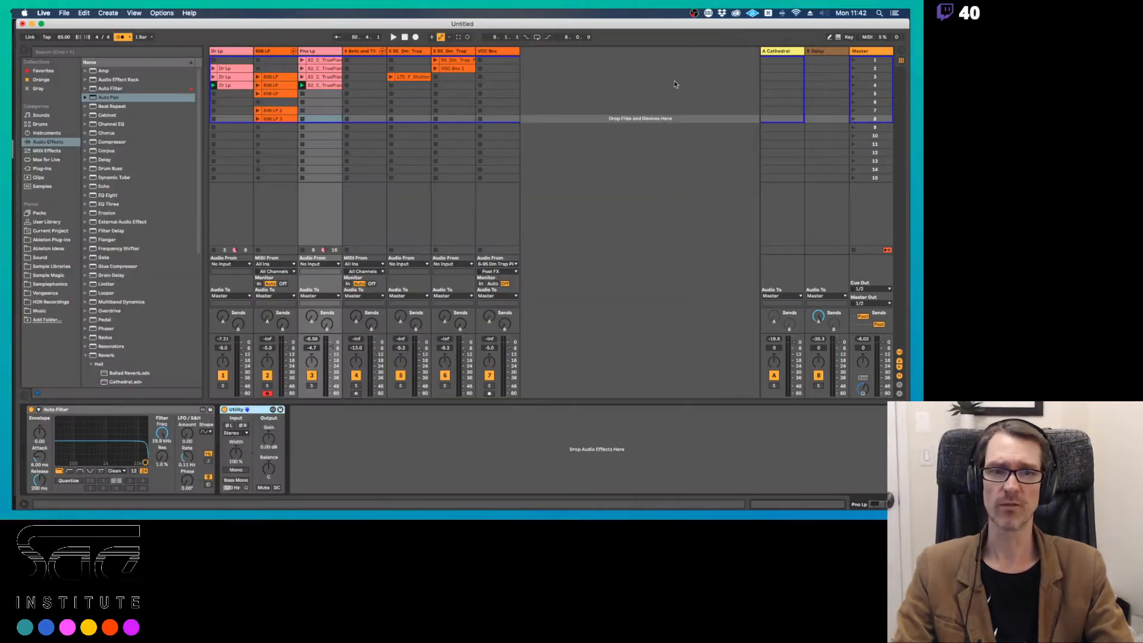
key("super+comma")
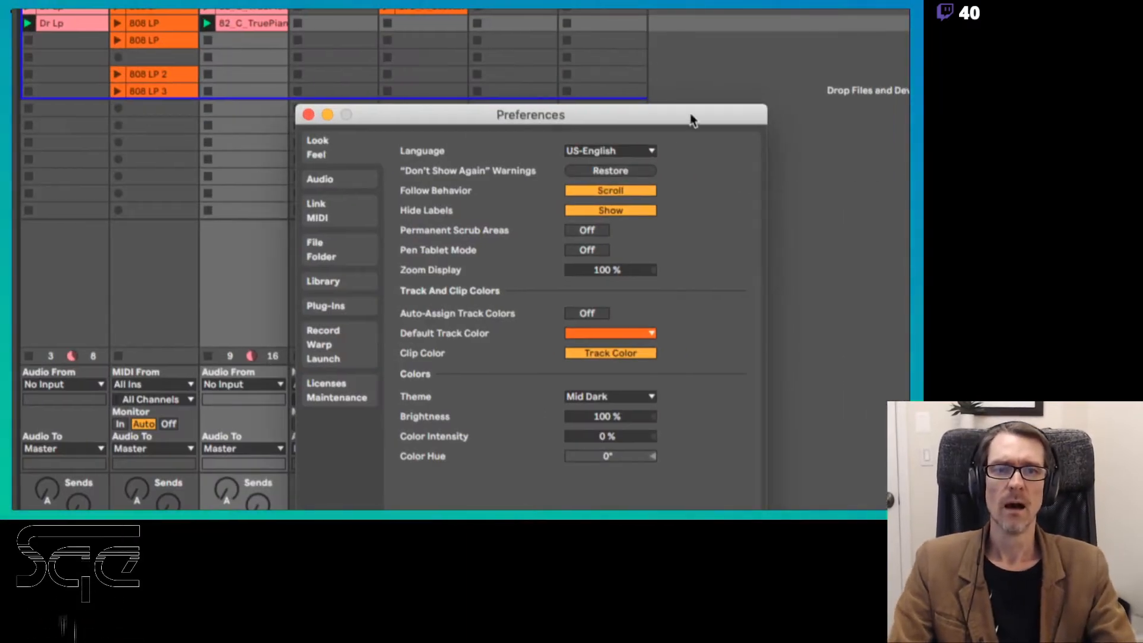
Turn on Permanent Scrub Areas in the Look Feel preferences, and open the Pno Lp clip in scene 4.
left_click_drag(693, 121, 620, 43)
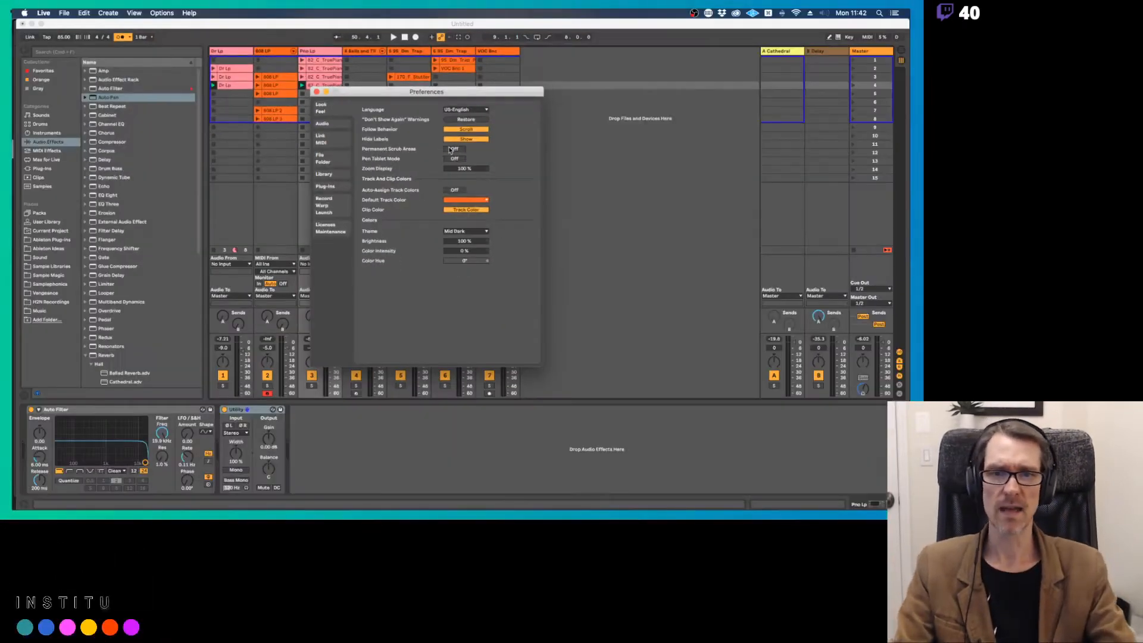
left_click(316, 92)
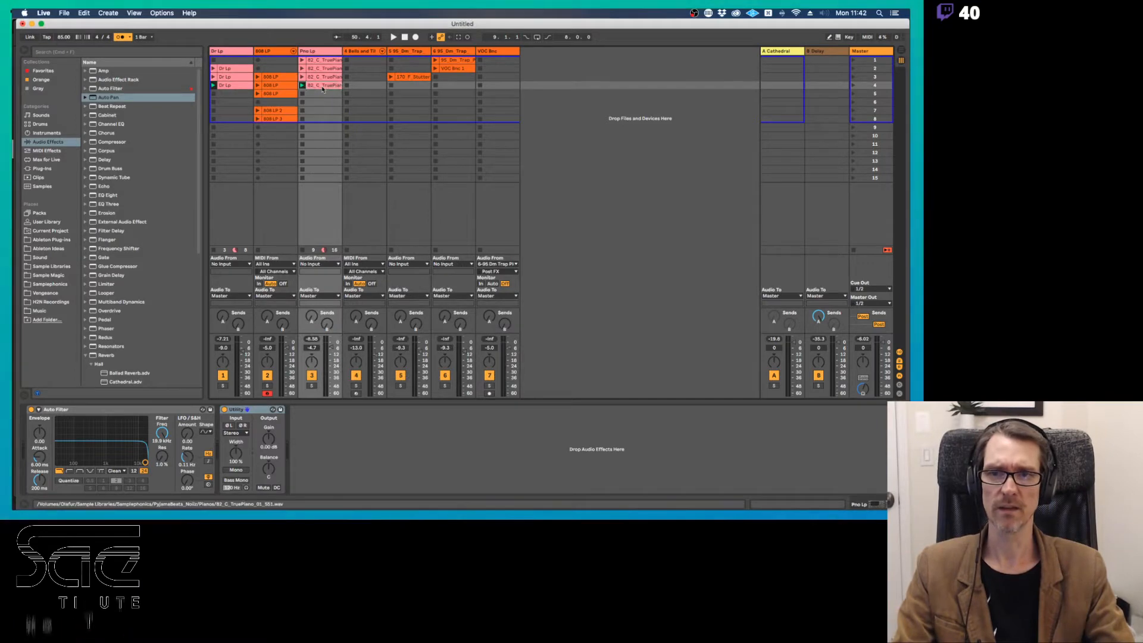
double_click(321, 85)
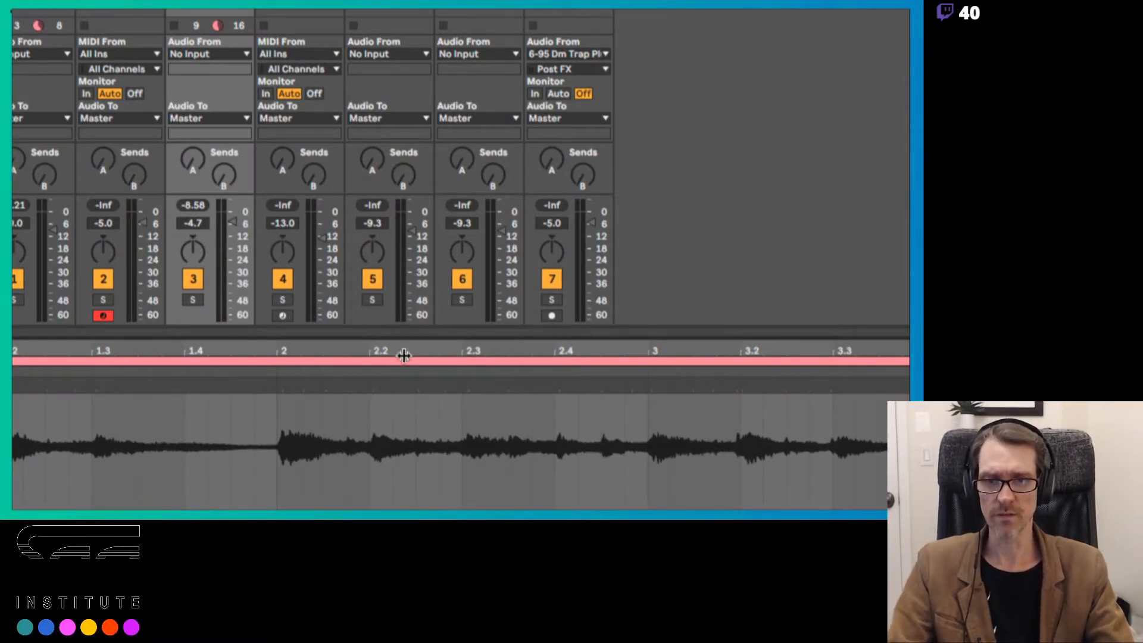
Examine the Pno Lp clip's ruler and waveform around bar 2, and check the Permanent Scrub Areas setting in Preferences.
left_click(402, 417)
left_click_drag(403, 368, 404, 371)
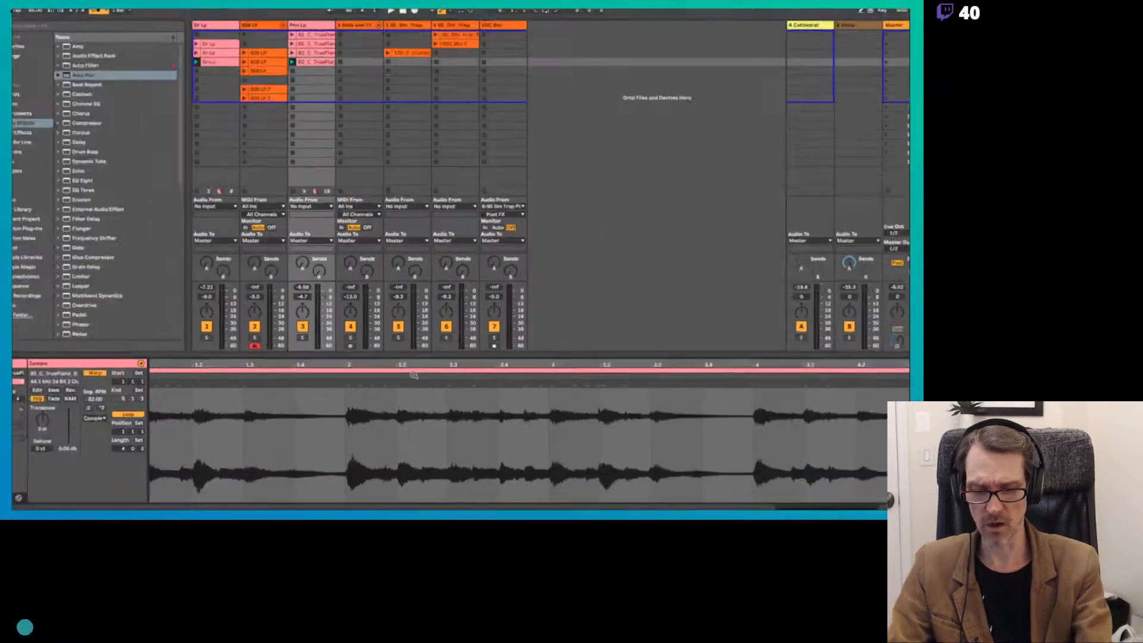
key("super+comma")
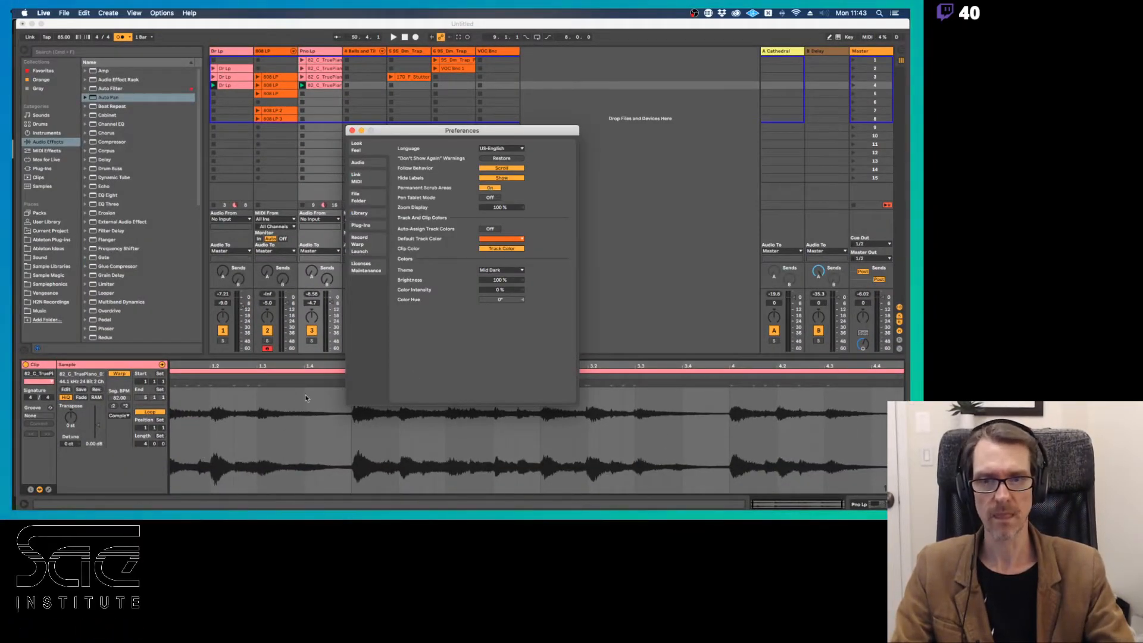
key("Escape")
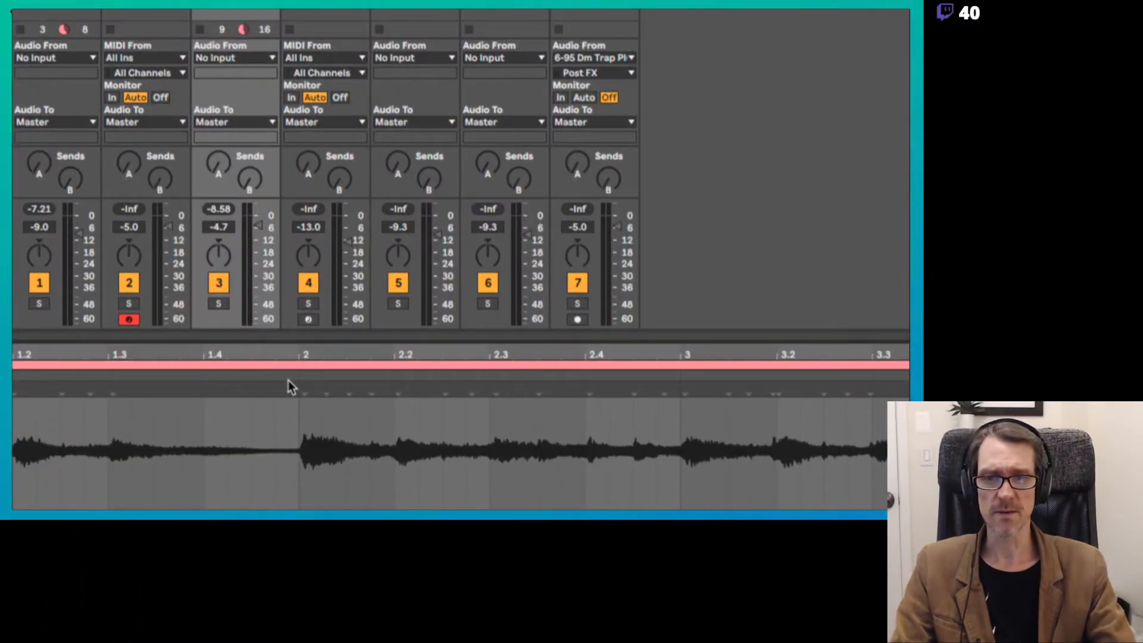
mouse_move(302, 355)
left_mouse_down()
mouse_move(305, 420)
mouse_move(305, 355)
left_mouse_up()
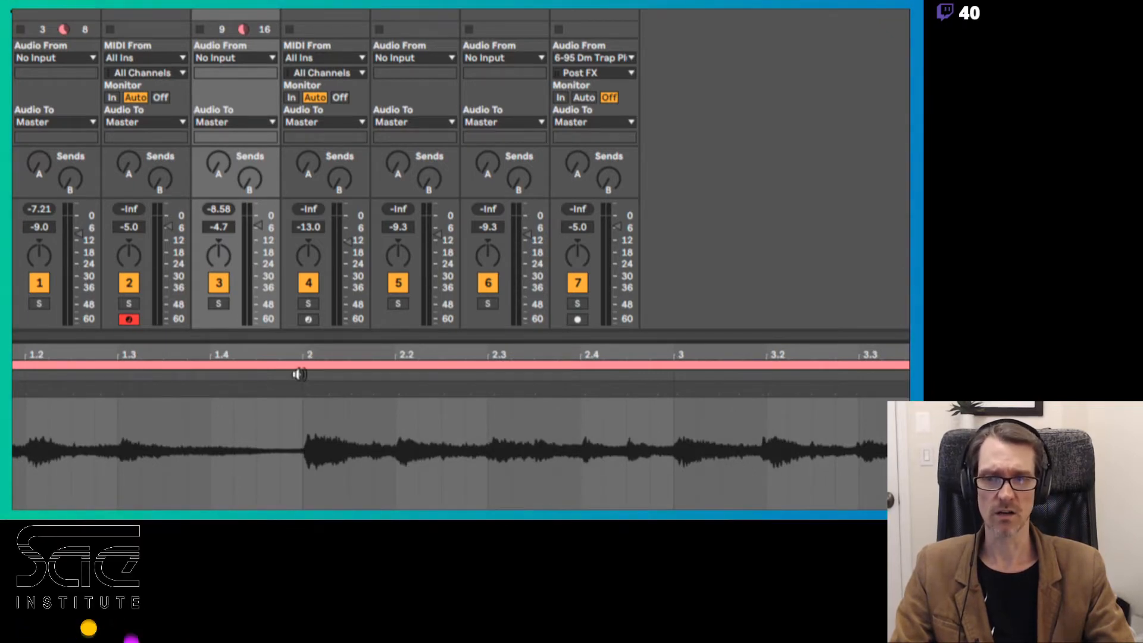
Scrub the Pno Lp clip from bars 2 and 3 with the Dr Lp track deactivated, and stop playback.
left_click(299, 374)
left_click(39, 282)
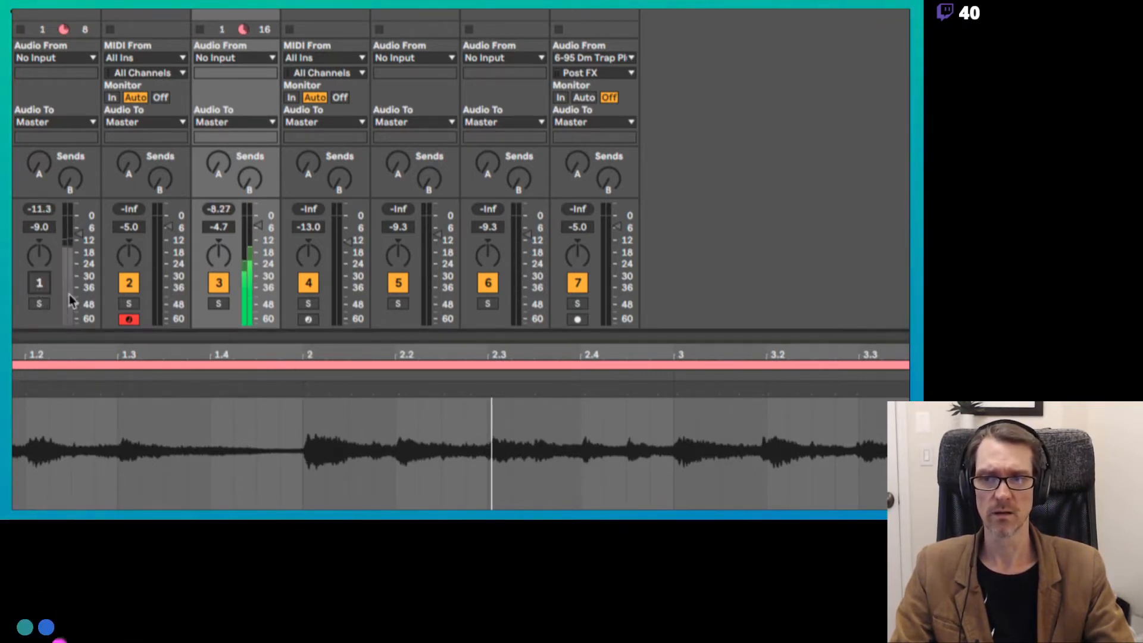
key("space")
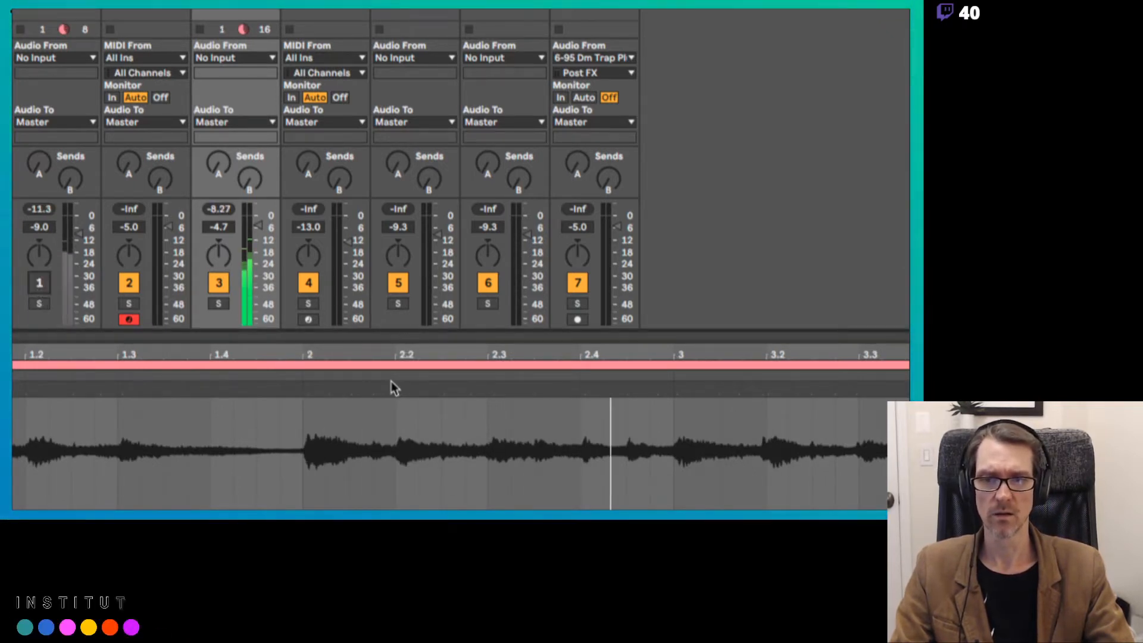
left_click(673, 374)
key("space")
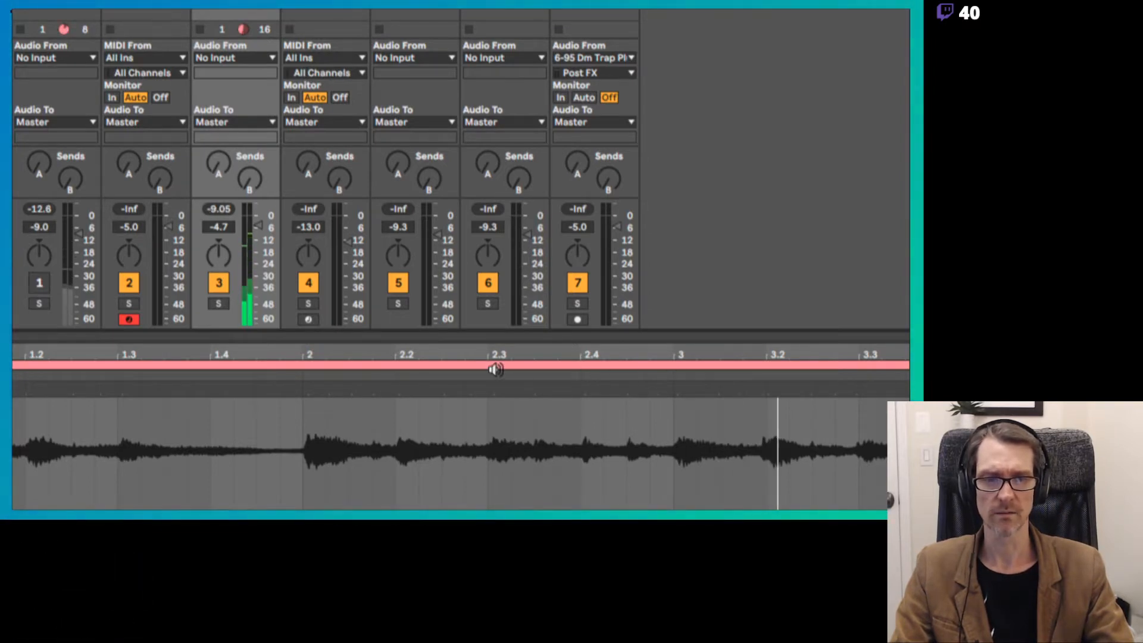
key("space")
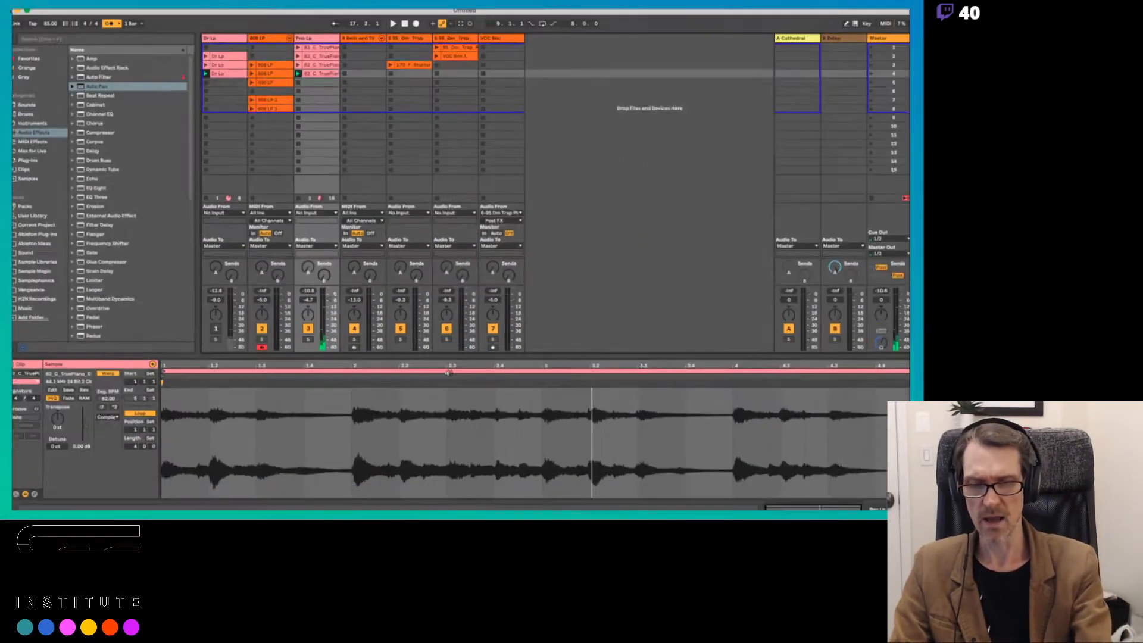
Turn off Permanent Scrub Areas in the Look Feel preferences and close Preferences.
key("super+comma")
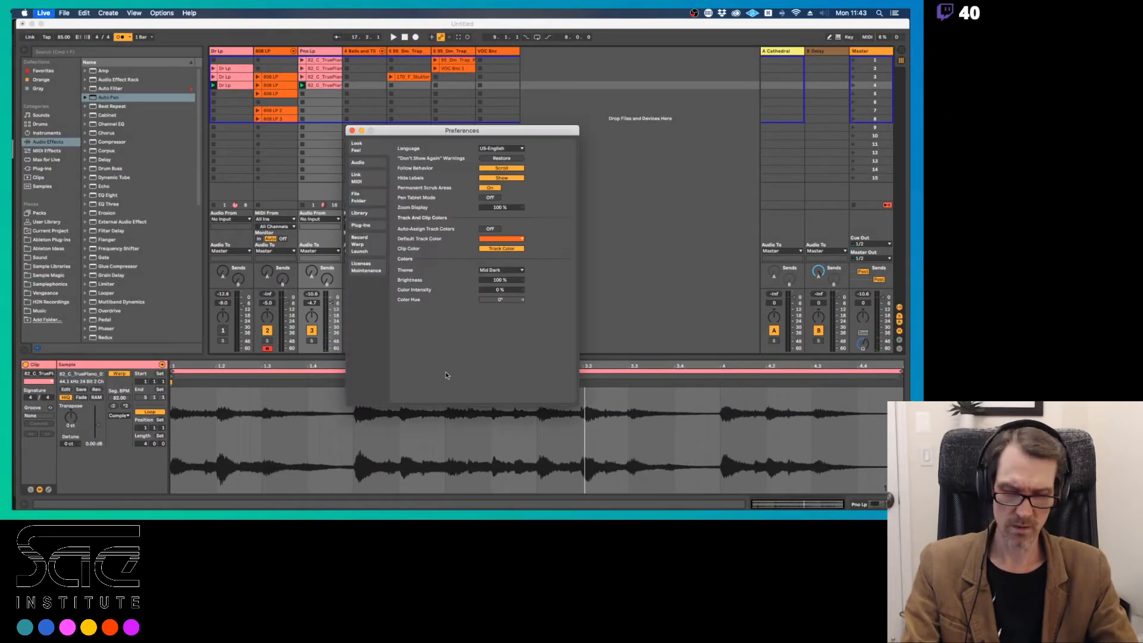
left_click(490, 188)
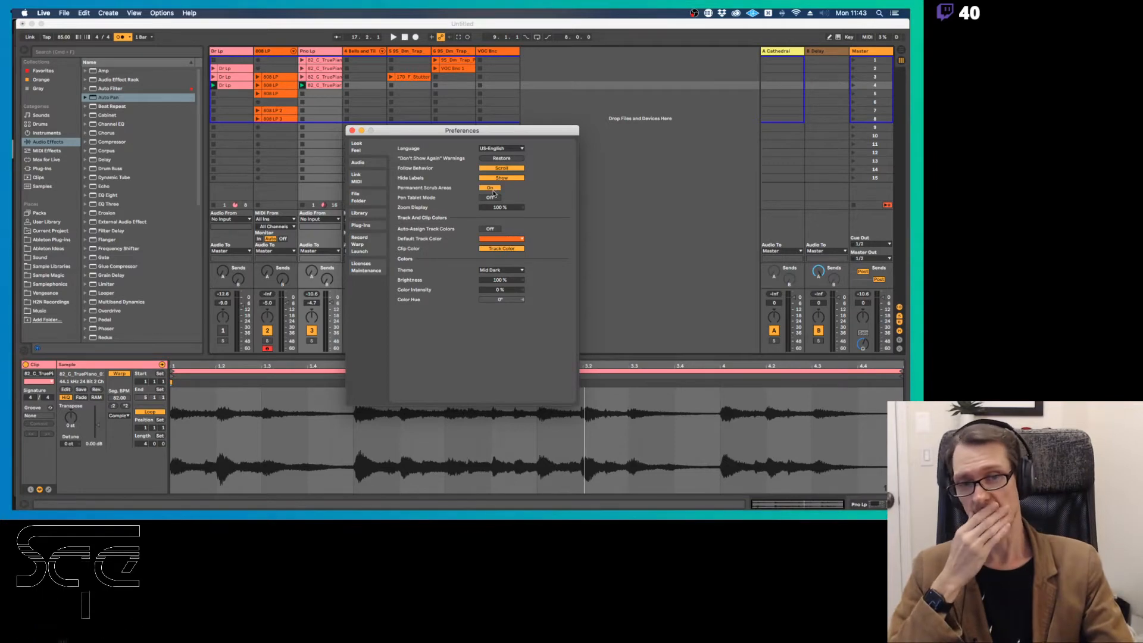
left_click(607, 268)
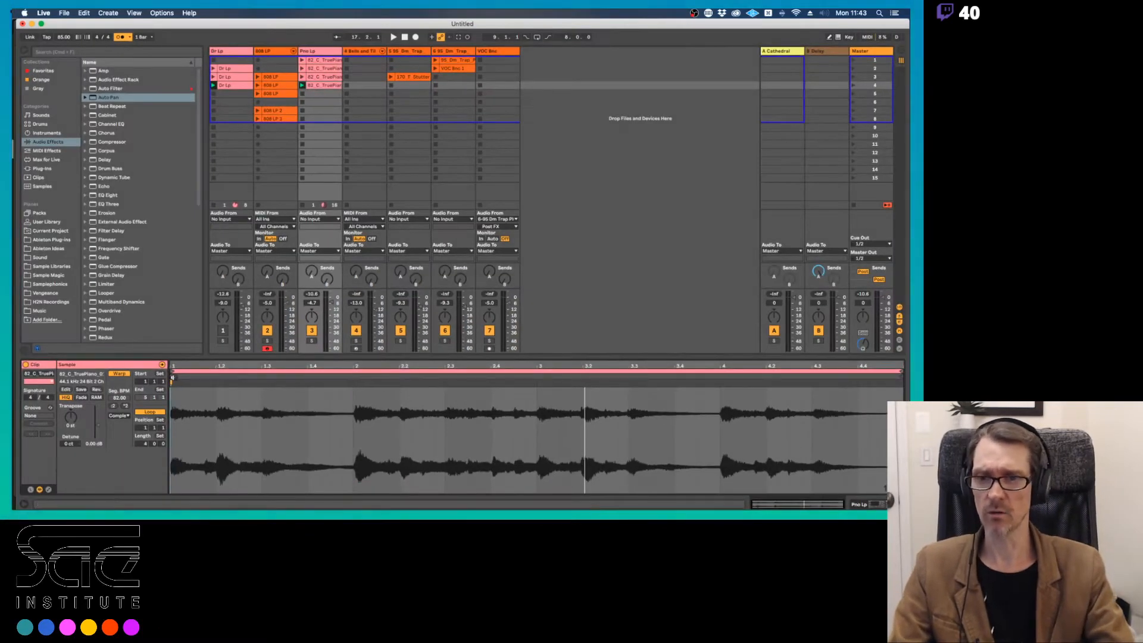
Scrub the Pno Lp clip's playback from bars 1, 3, 2 and 4.
left_click(172, 377)
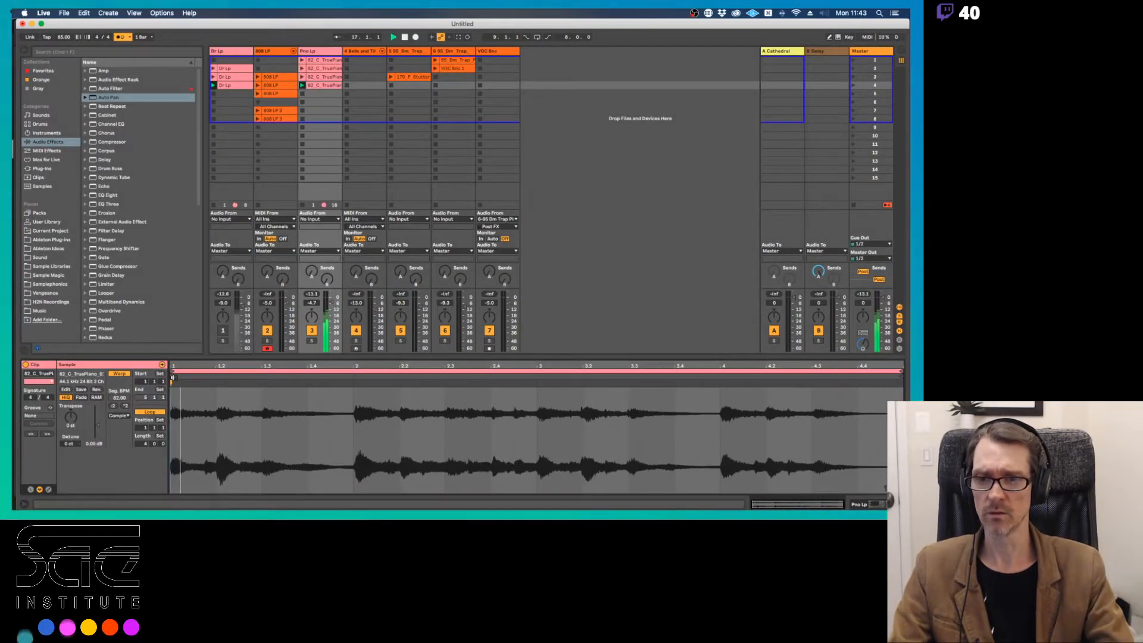
key("space")
left_click(543, 382)
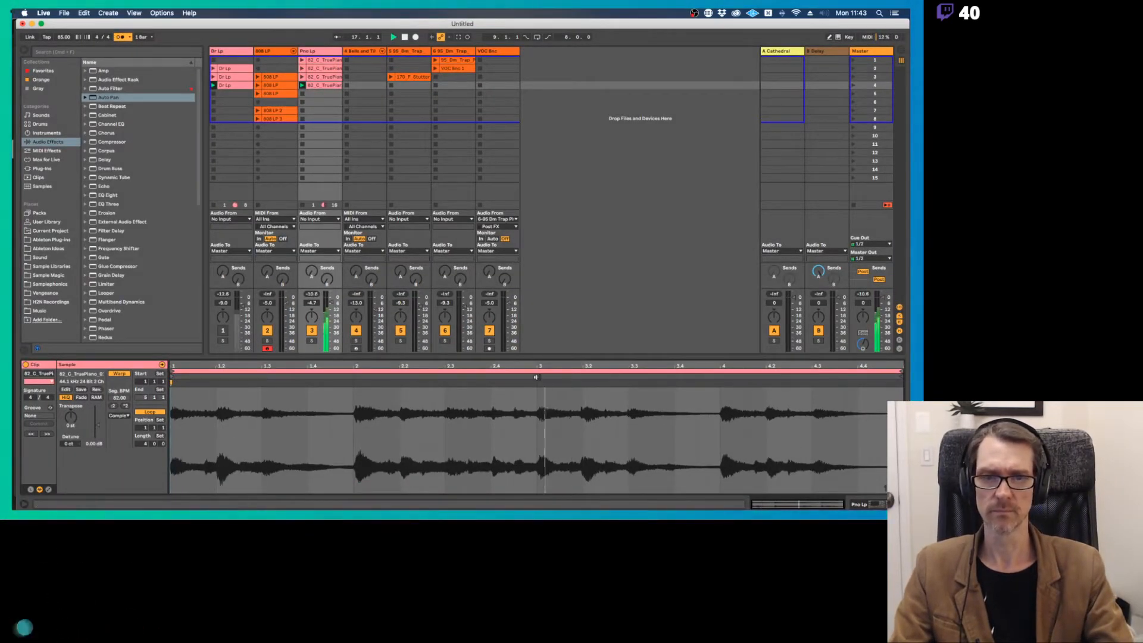
left_click(349, 376)
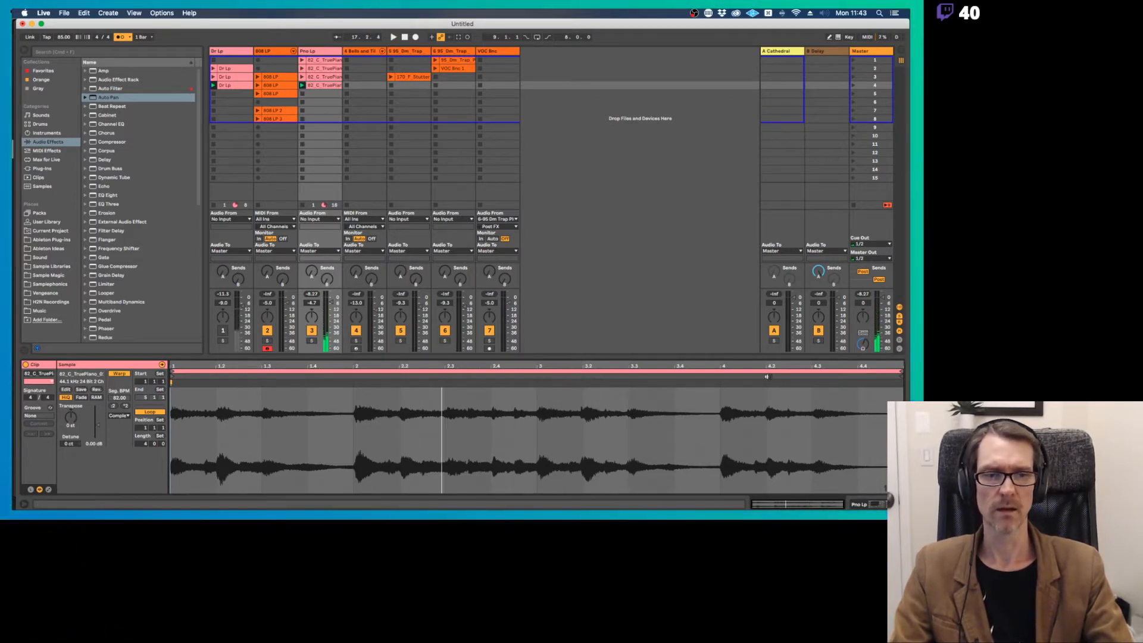
left_click(723, 382)
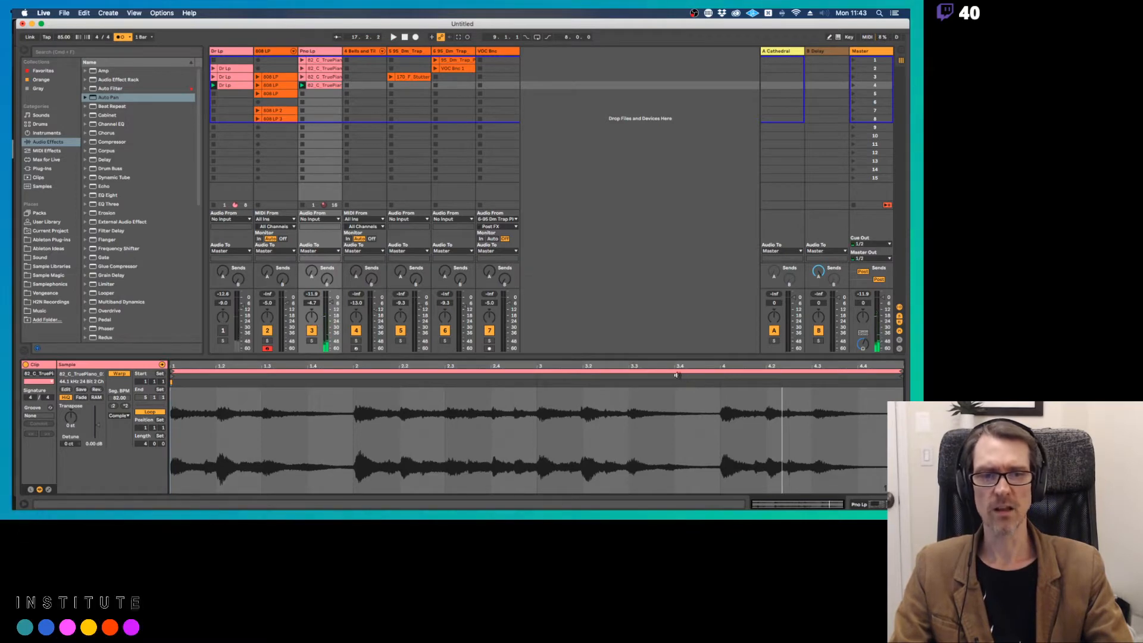
Inspect the Pno Lp waveform up close around bars 3 and 2, placing the insert mark at bar 2.
left_click_drag(688, 382, 668, 410)
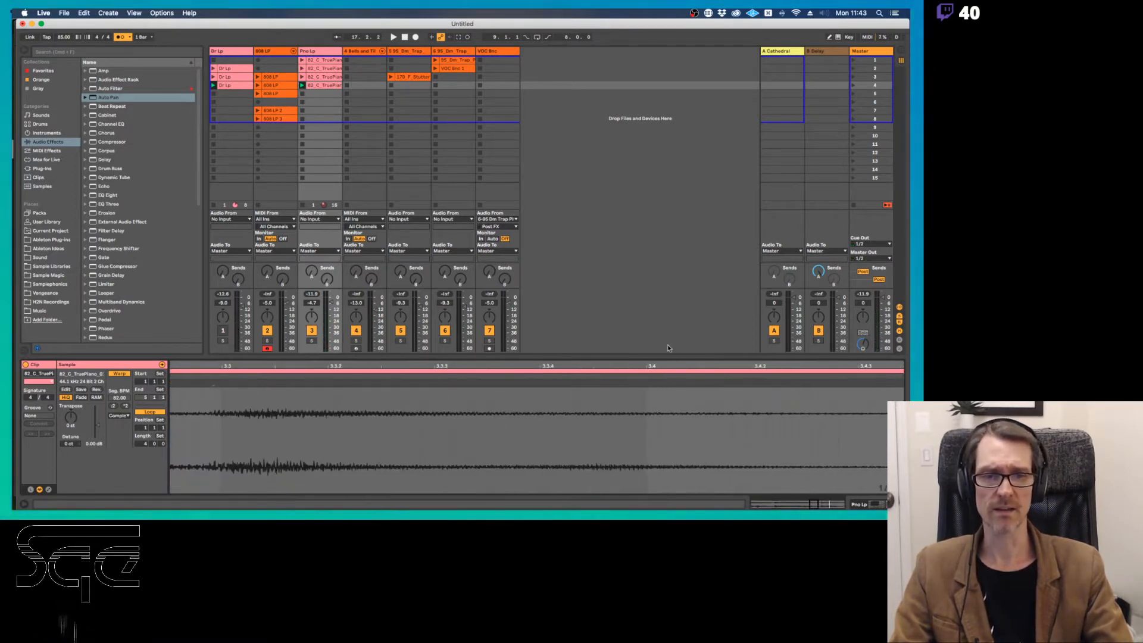
left_click_drag(641, 375, 621, 316)
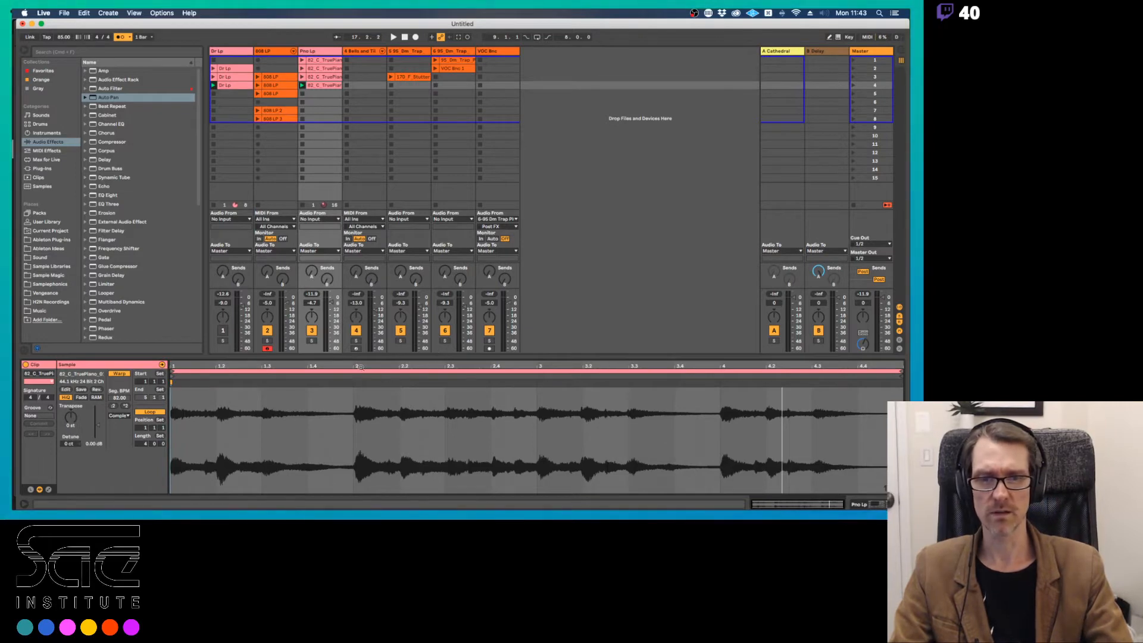
mouse_move(361, 367)
left_mouse_down()
mouse_move(361, 416)
mouse_move(350, 378)
left_mouse_up()
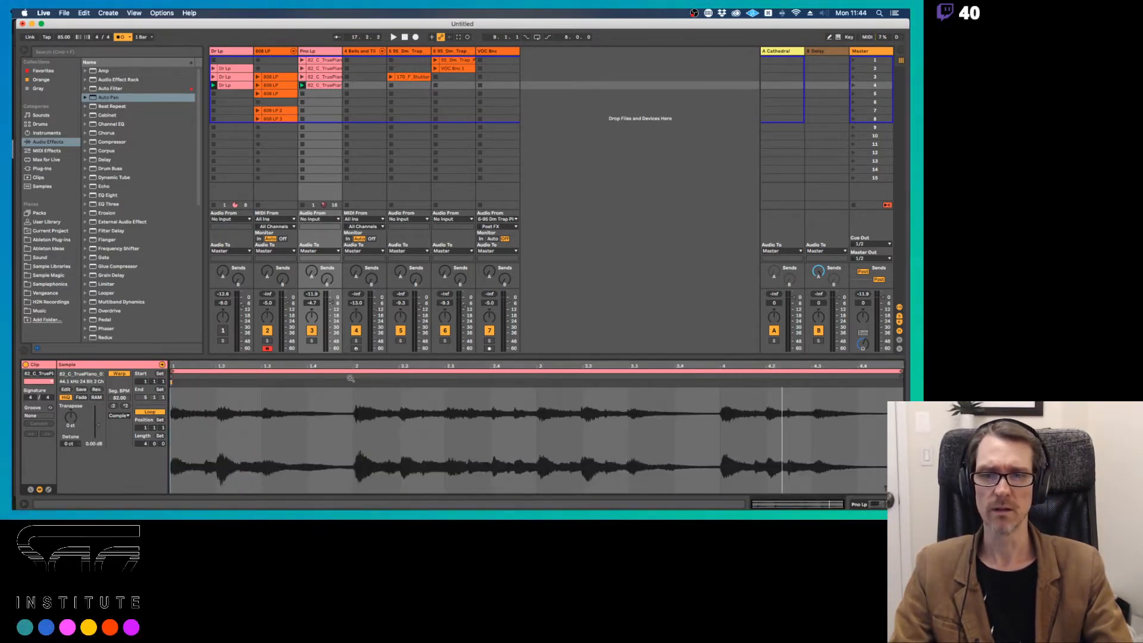
left_click(356, 417)
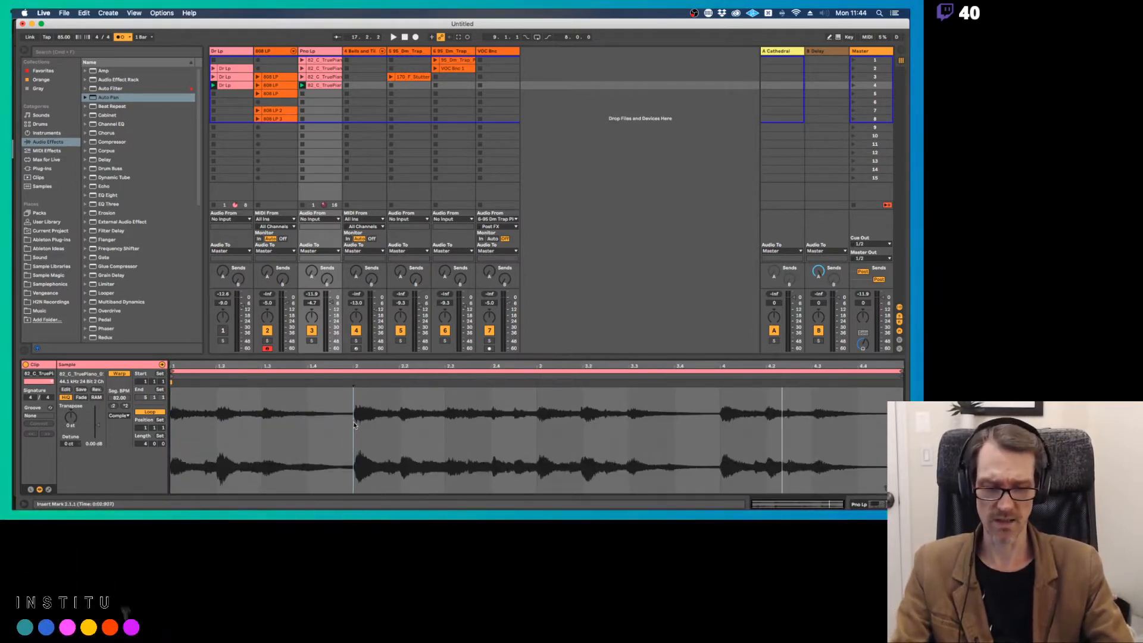
scroll(354, 425, "up", 5)
left_click(354, 425)
scroll(354, 425, "down", 3)
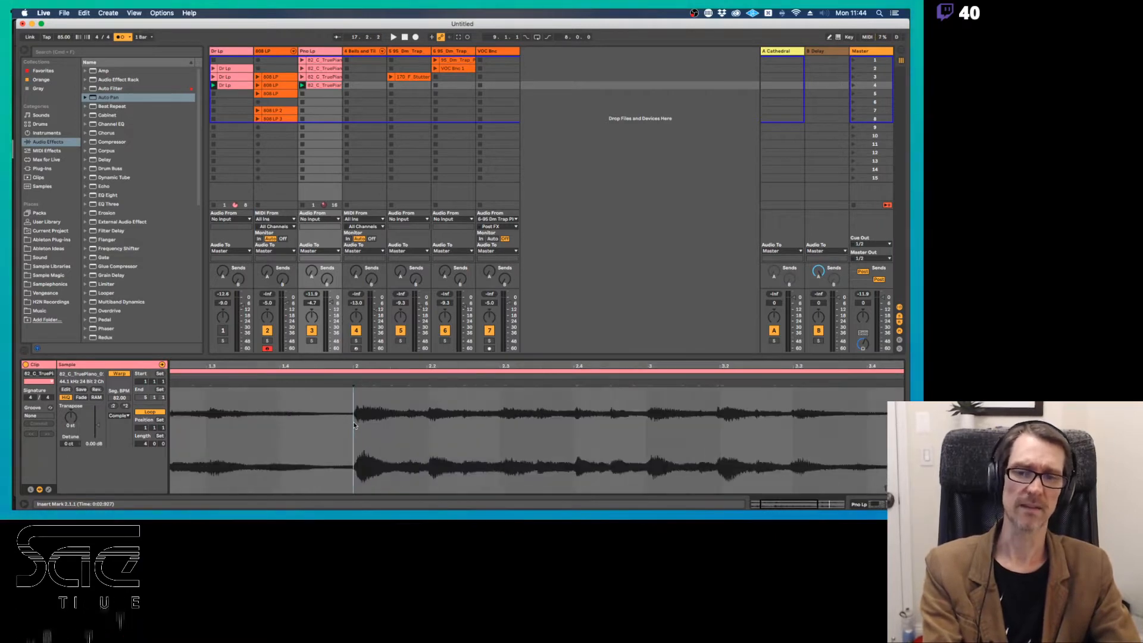
scroll(354, 425, "down", 4)
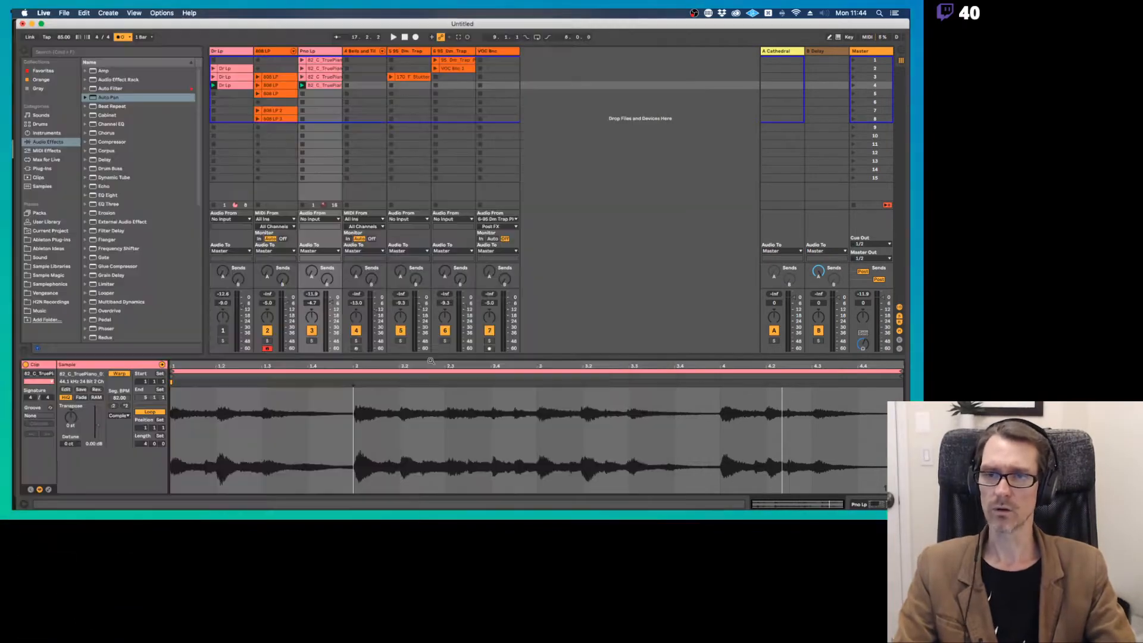
Set the Zoom Display preference to 110 %, and check the interface in Arrangement View and Session View.
key("super+comma")
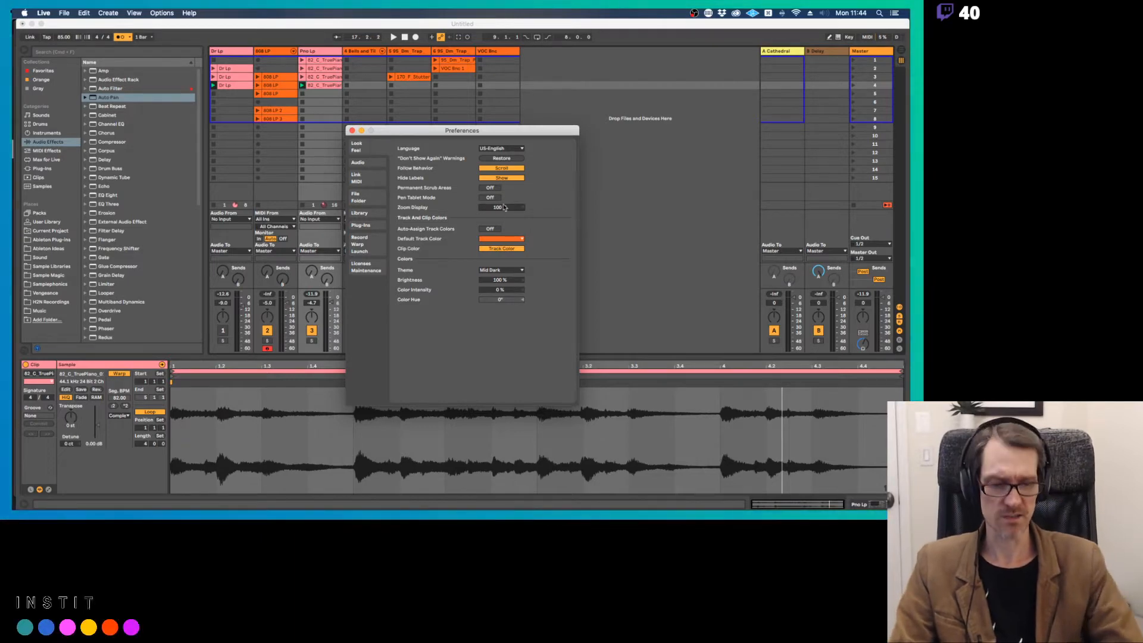
scroll(504, 207, "up", 8)
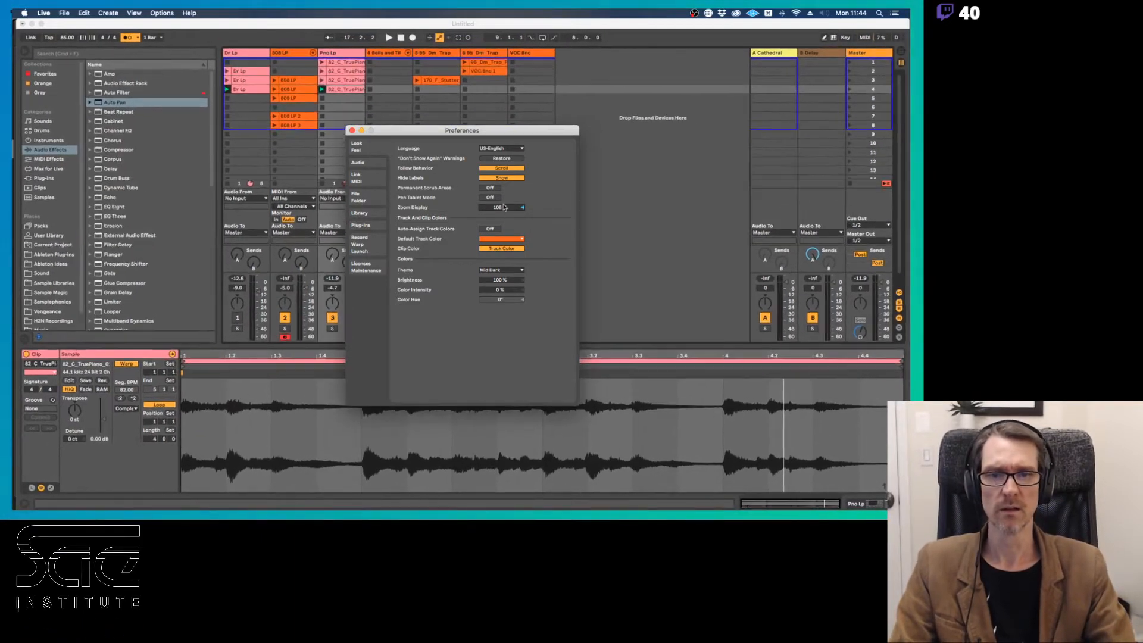
scroll(503, 207, "up", 2)
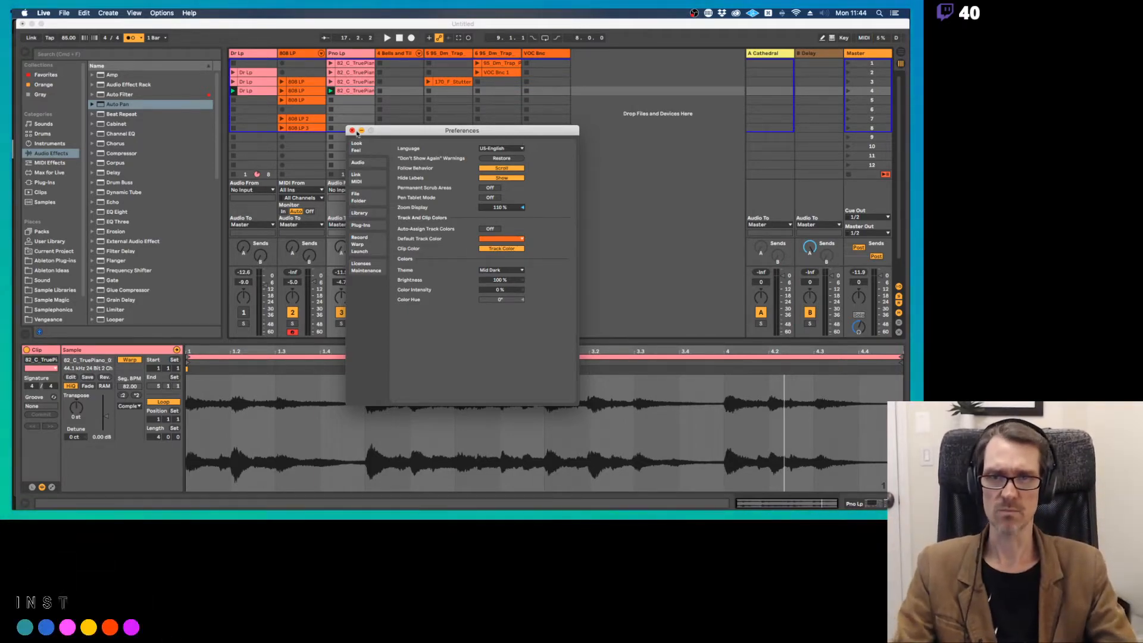
left_click(352, 131)
key("Tab")
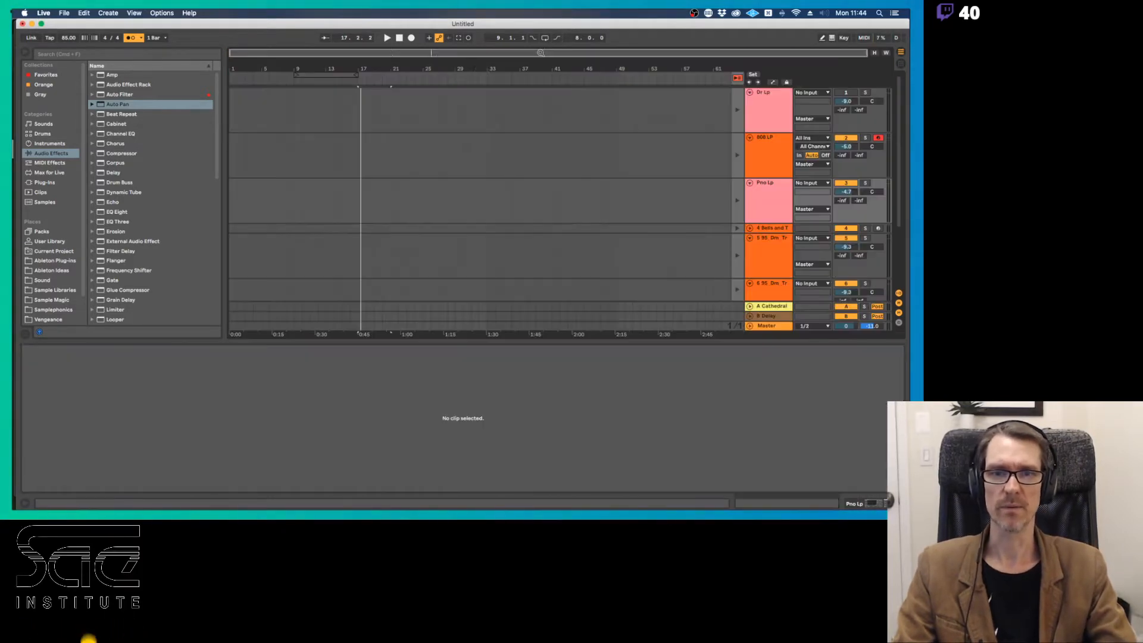
key("Tab")
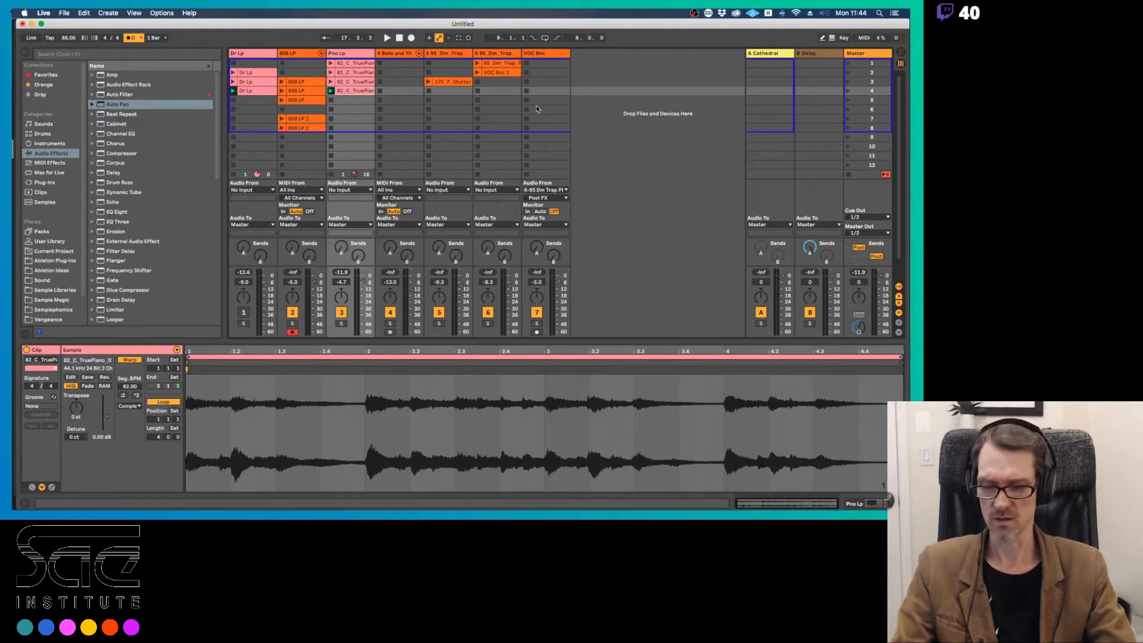
Review the available Theme options in the Look Feel preferences without changing the theme.
key("super+comma")
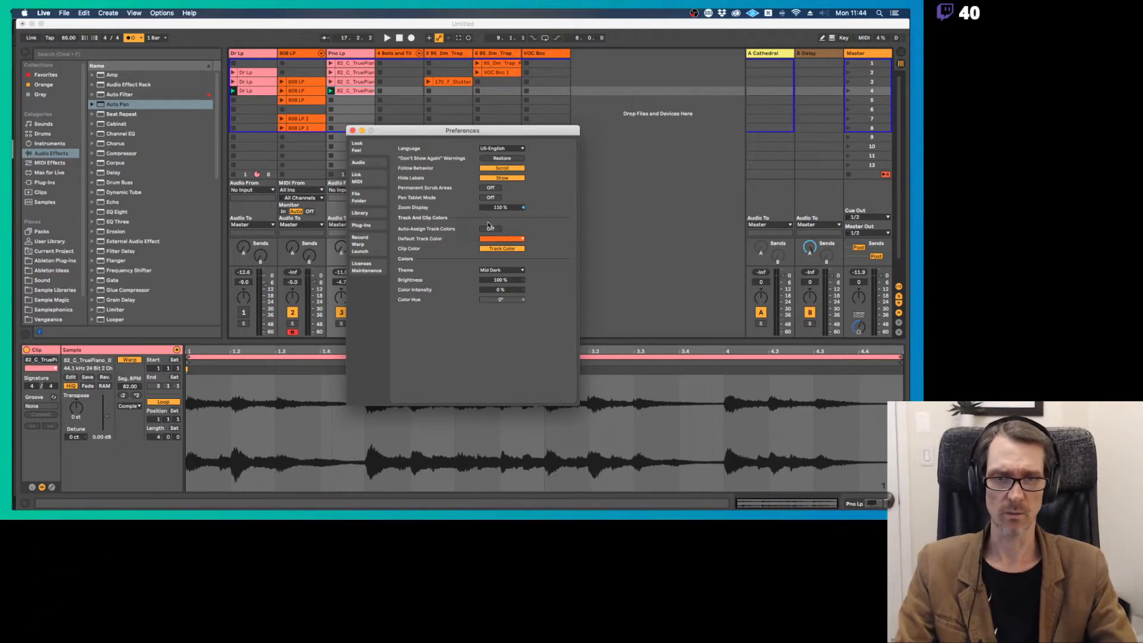
left_click(483, 270)
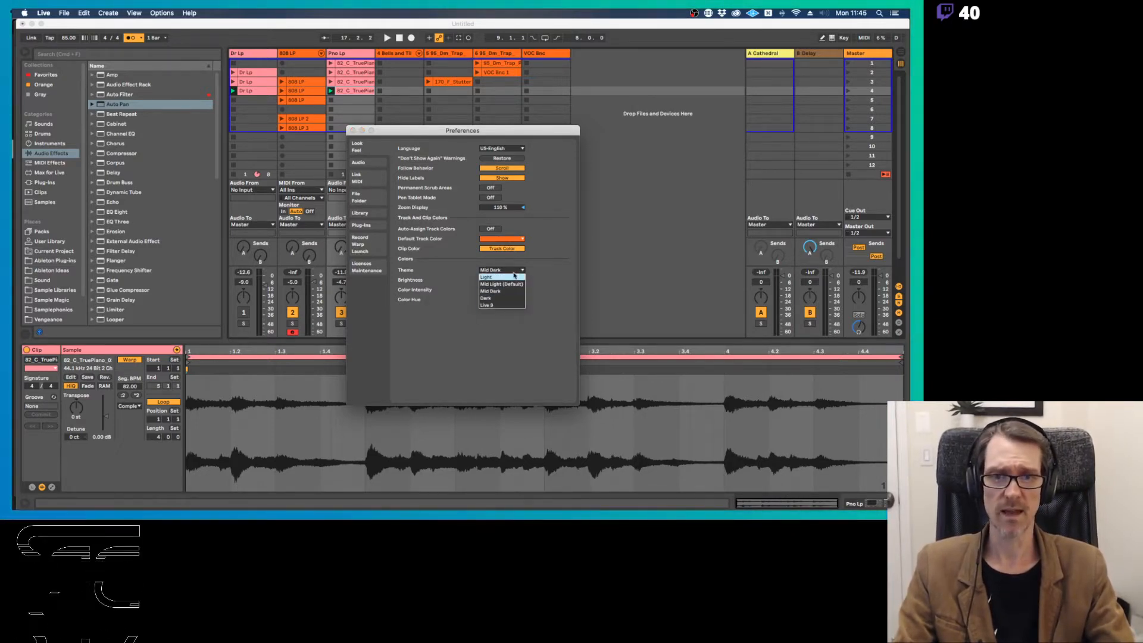
left_click(507, 258)
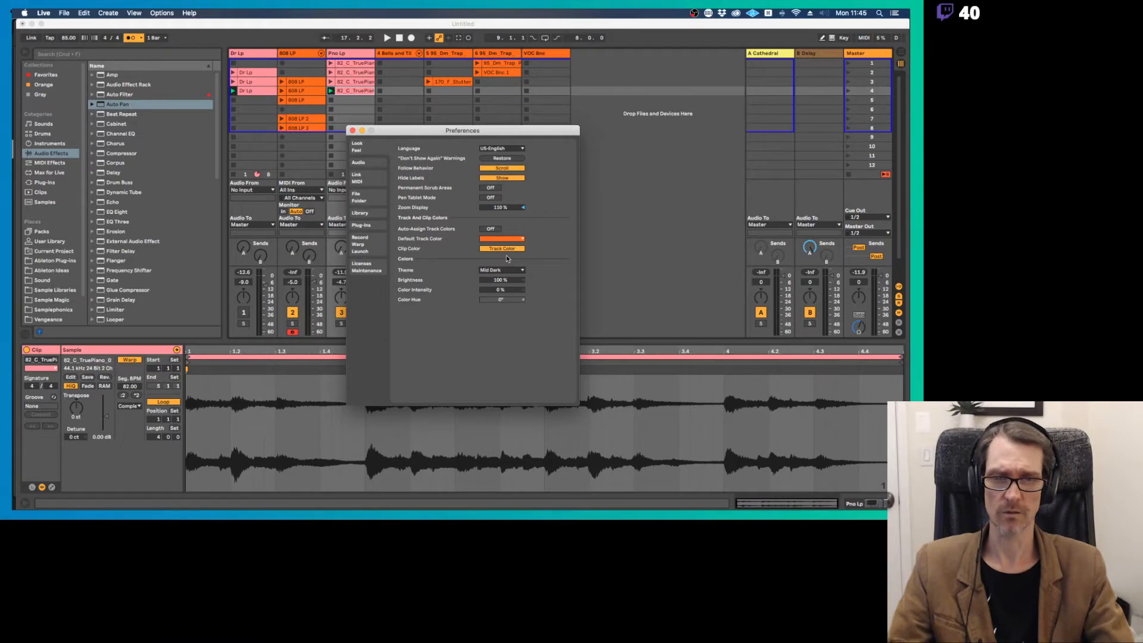
Set the Audio Output Device to Universal Audio Thunderbolt (8 In, 8 Out) in the Audio preferences.
left_click(359, 162)
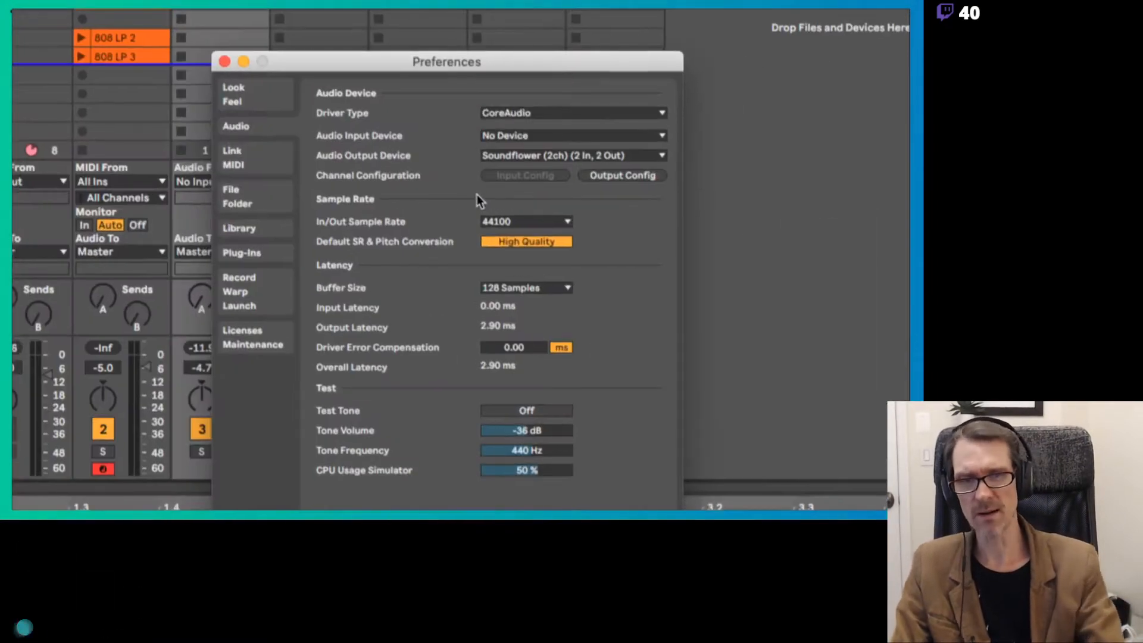
left_click(503, 155)
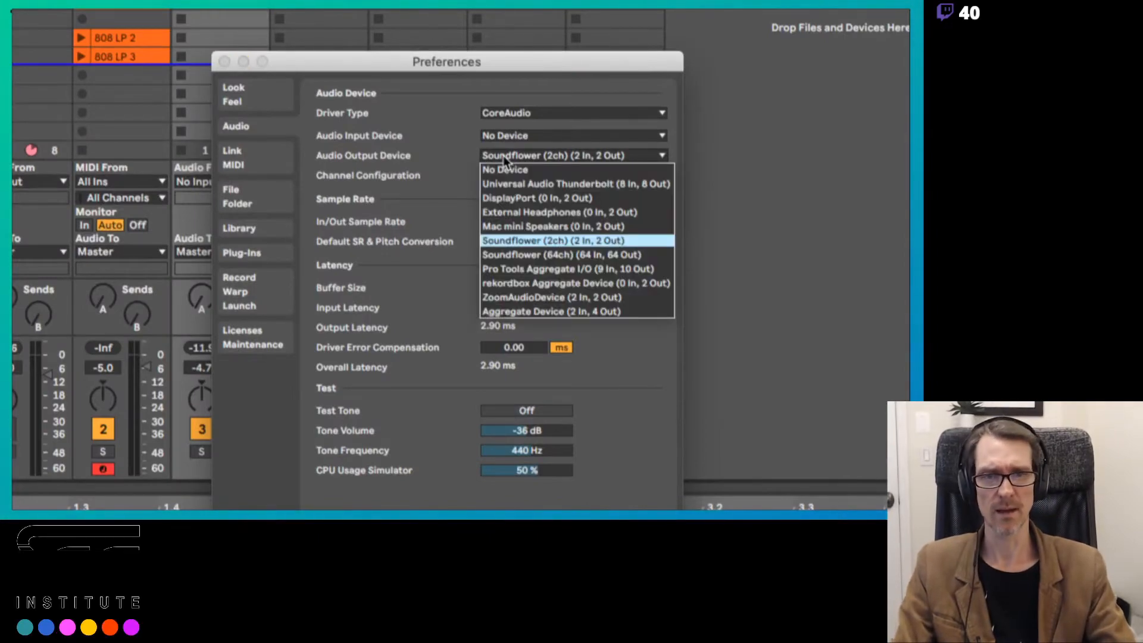
left_click(519, 184)
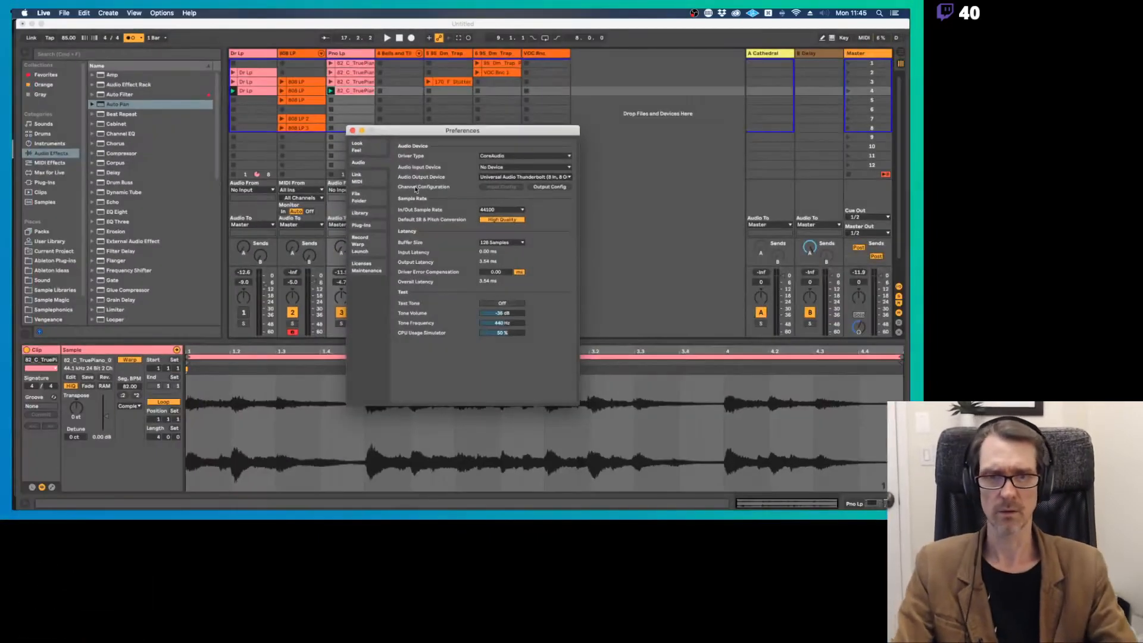
Reopen the Audio preferences and review the mono and stereo hardware outputs in Output Config.
left_click(352, 130)
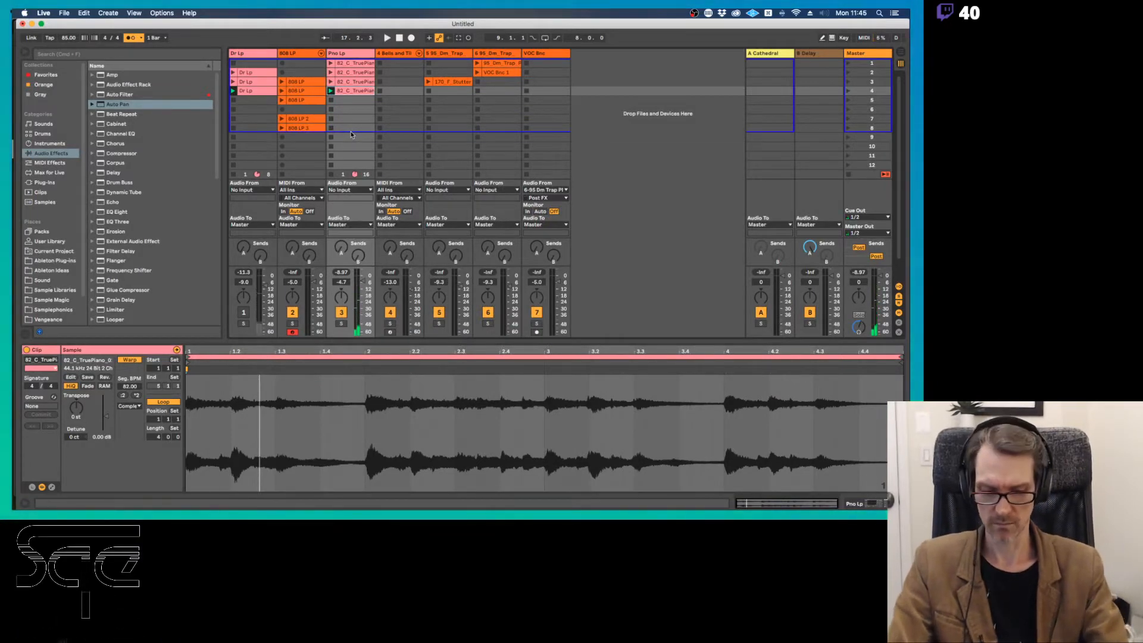
key("super+comma")
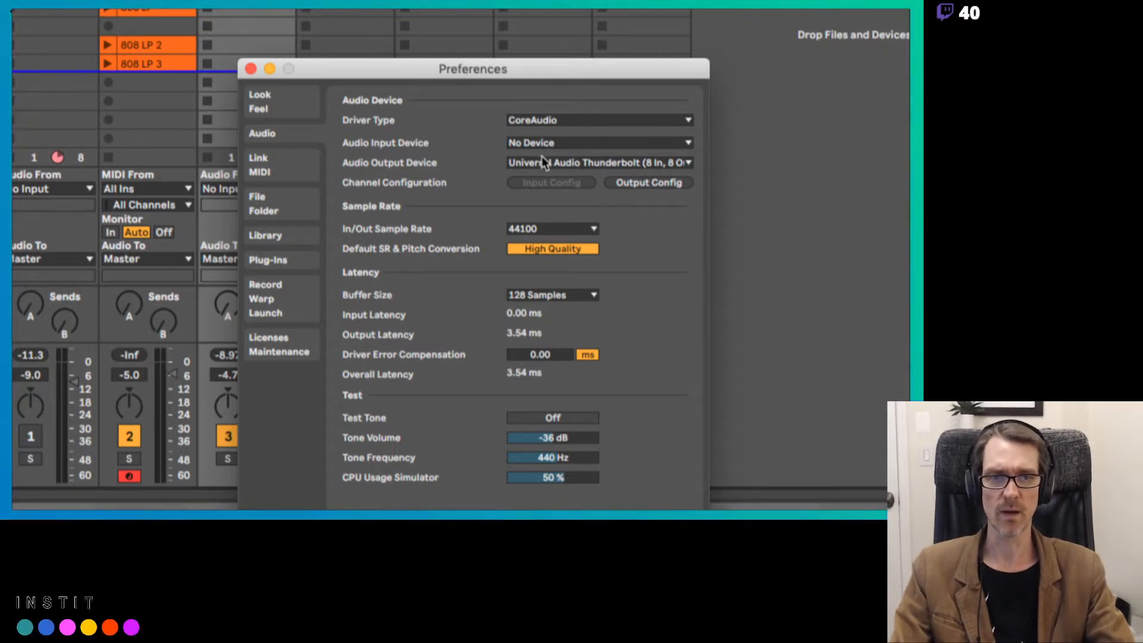
left_click(673, 186)
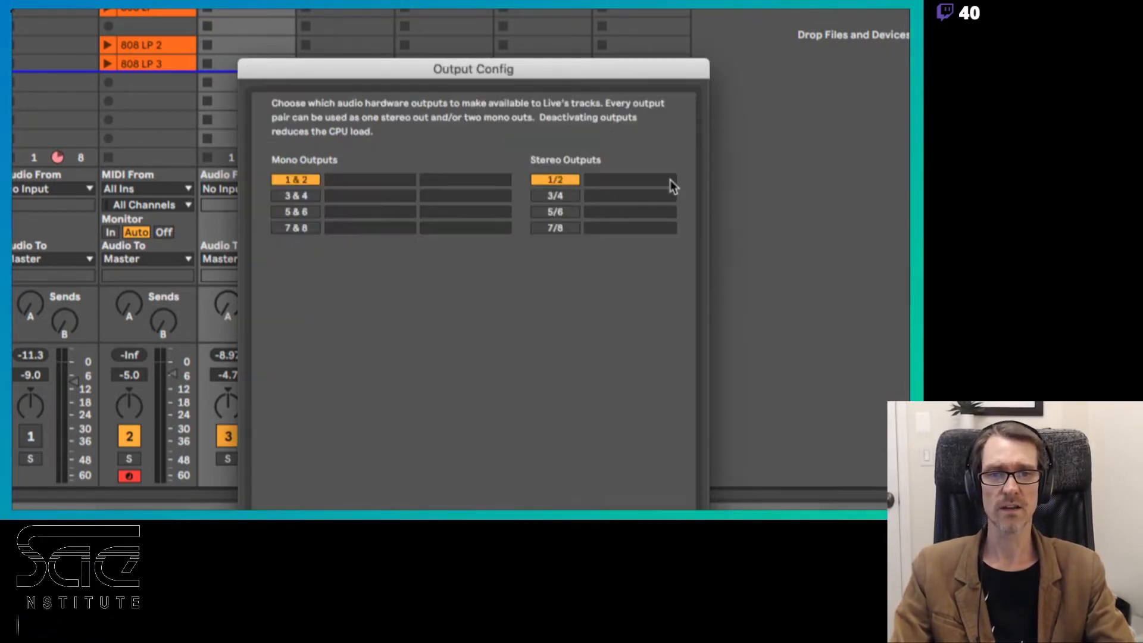
left_click_drag(539, 76, 531, 22)
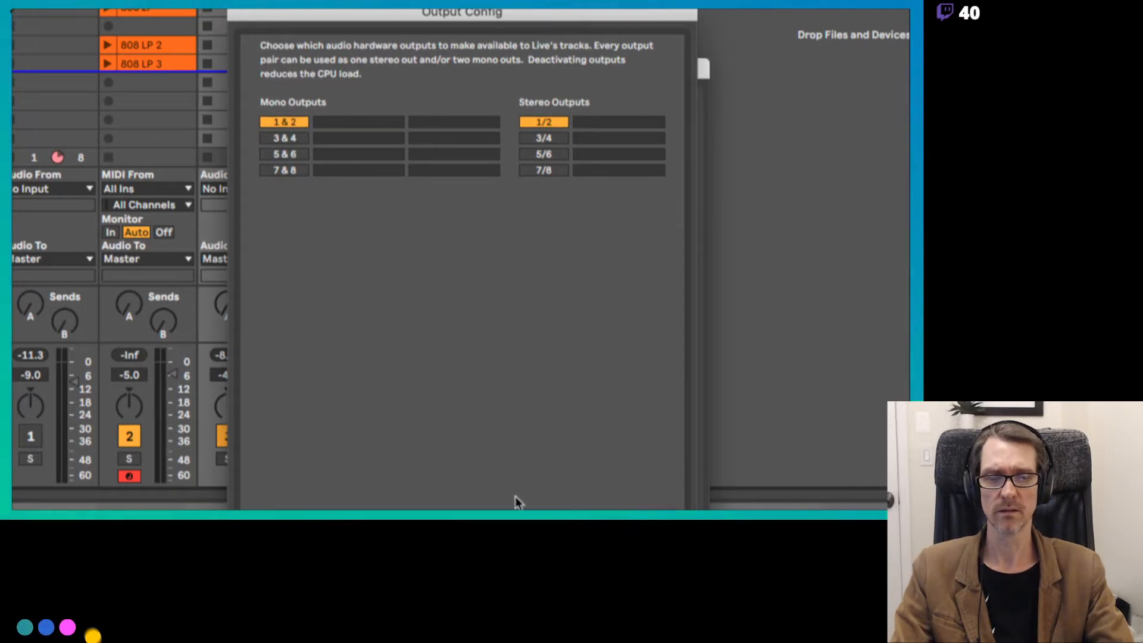
left_click(462, 518)
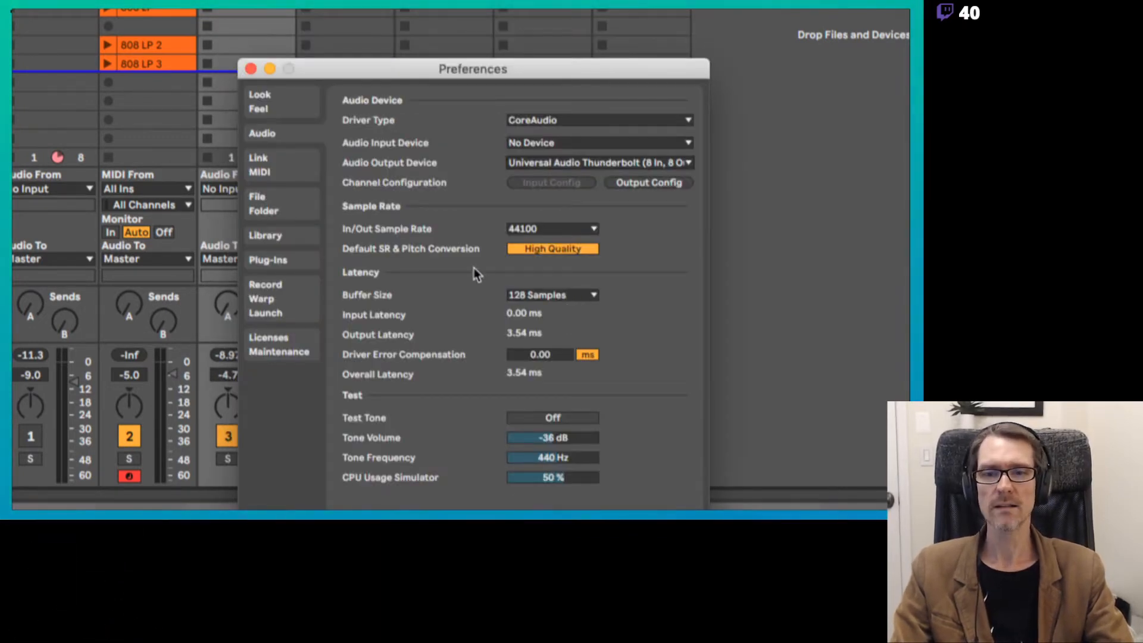
Review the available In/Out Sample Rate and Buffer Size options in the Audio preferences without changing either setting.
left_click(549, 227)
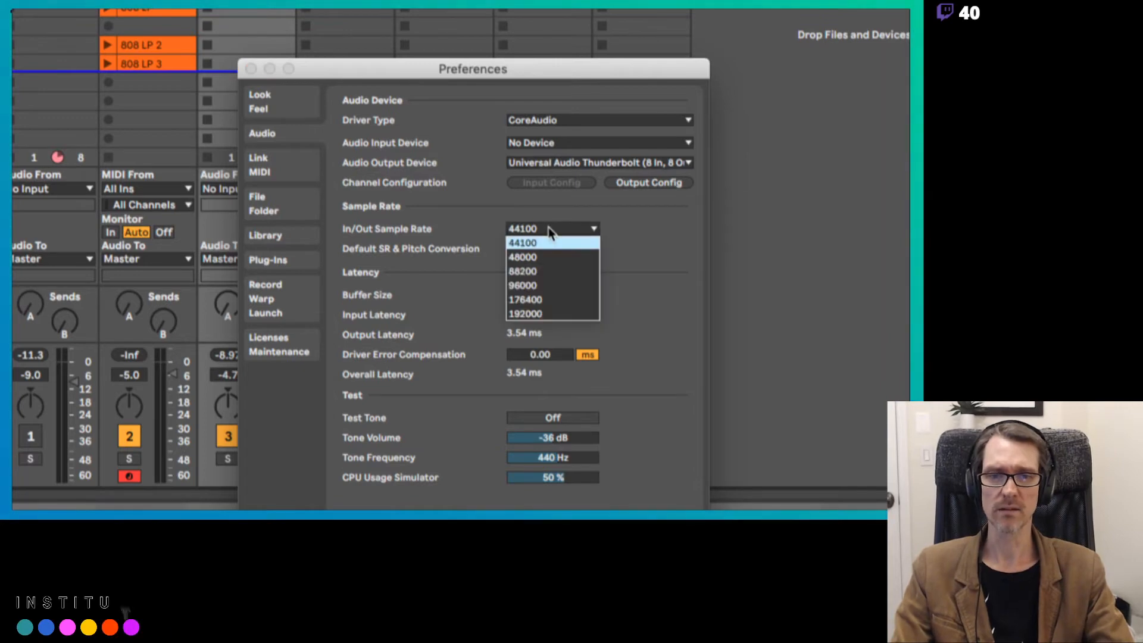
left_click(638, 248)
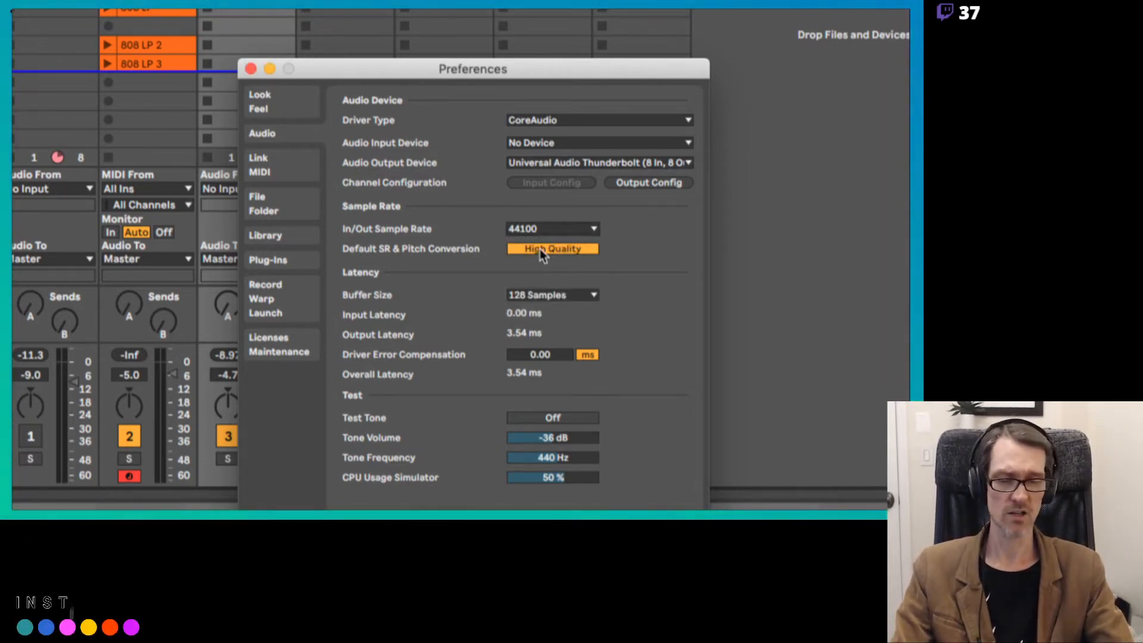
left_click(560, 295)
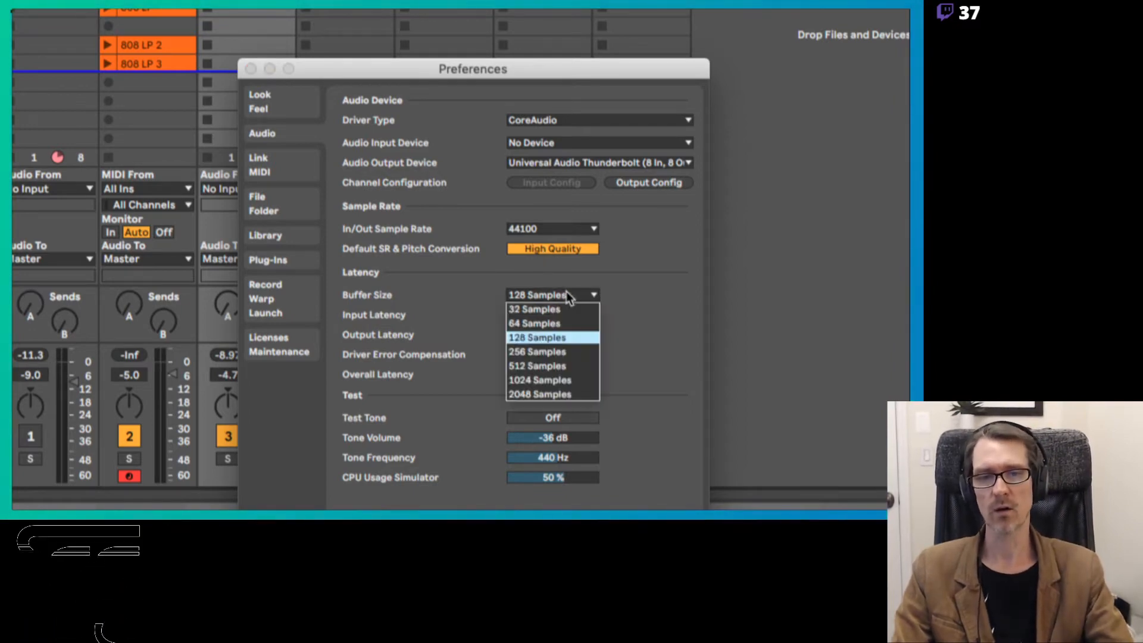
left_click(620, 372)
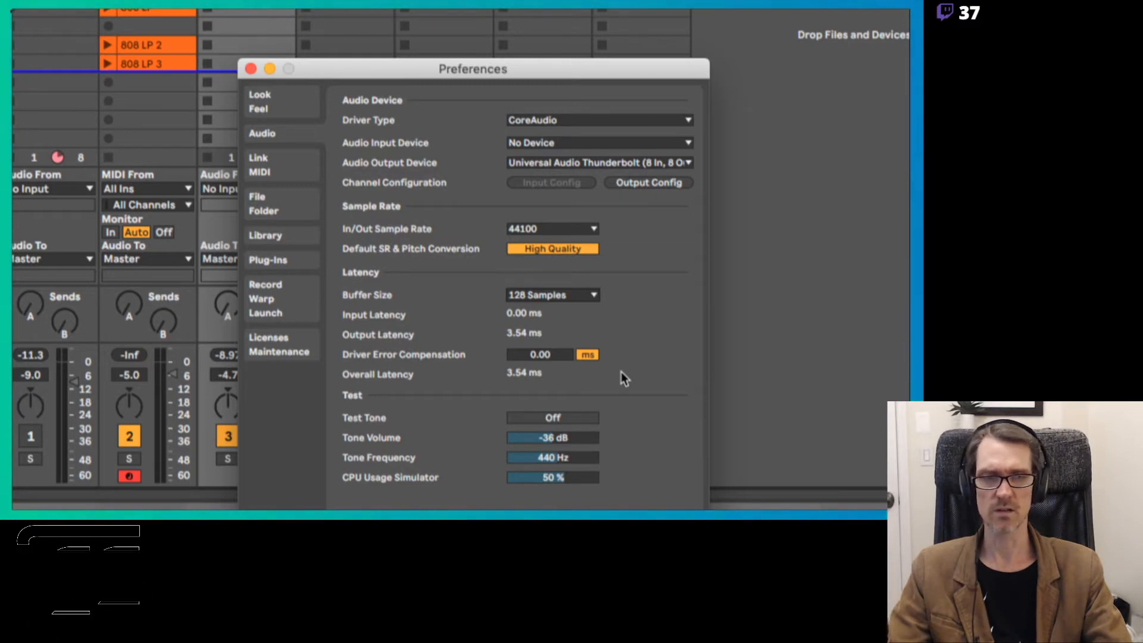
left_click(574, 300)
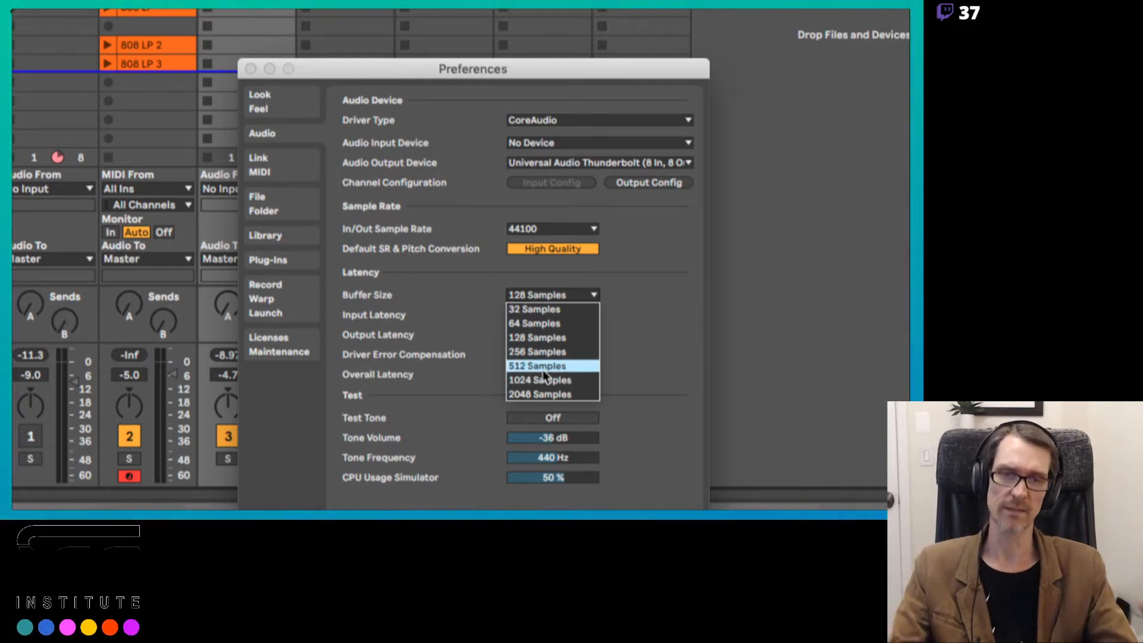
left_click(602, 342)
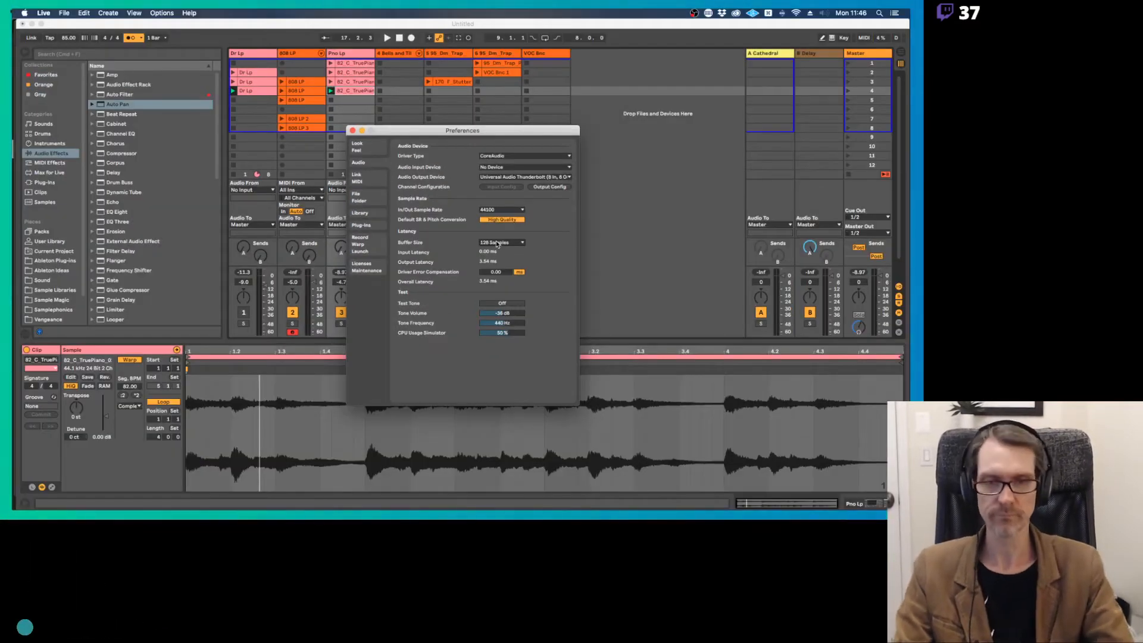
Check the Link MIDI preferences, set Adobe Audition 2020 as the Sample Editor in the File Folder preferences, and close the Preferences.
left_click(373, 181)
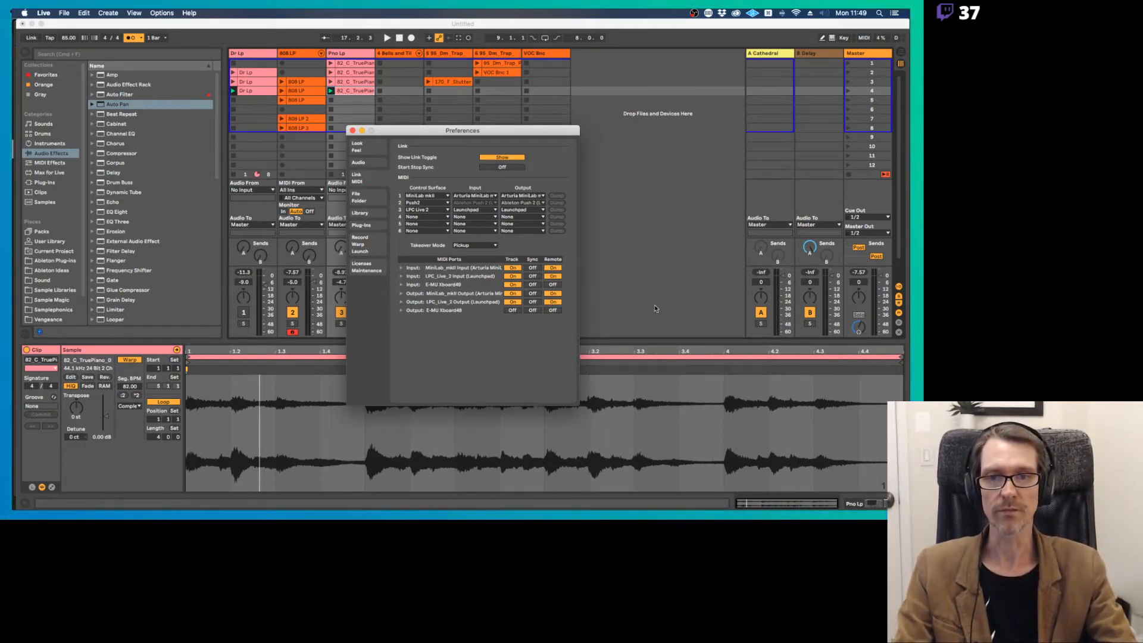
left_click(359, 197)
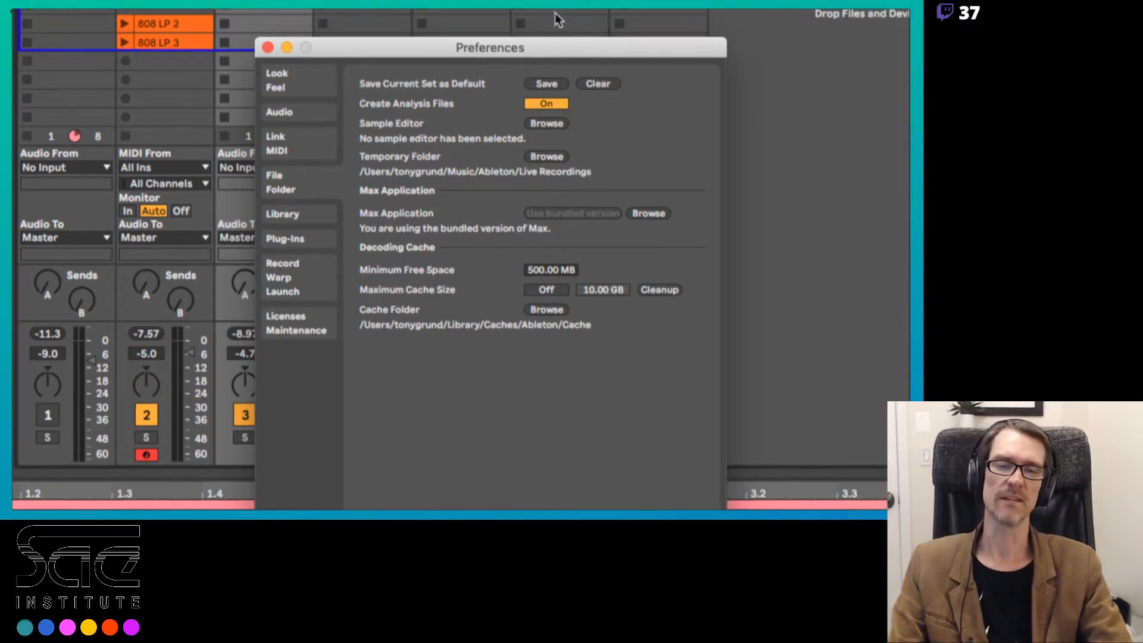
left_click(541, 125)
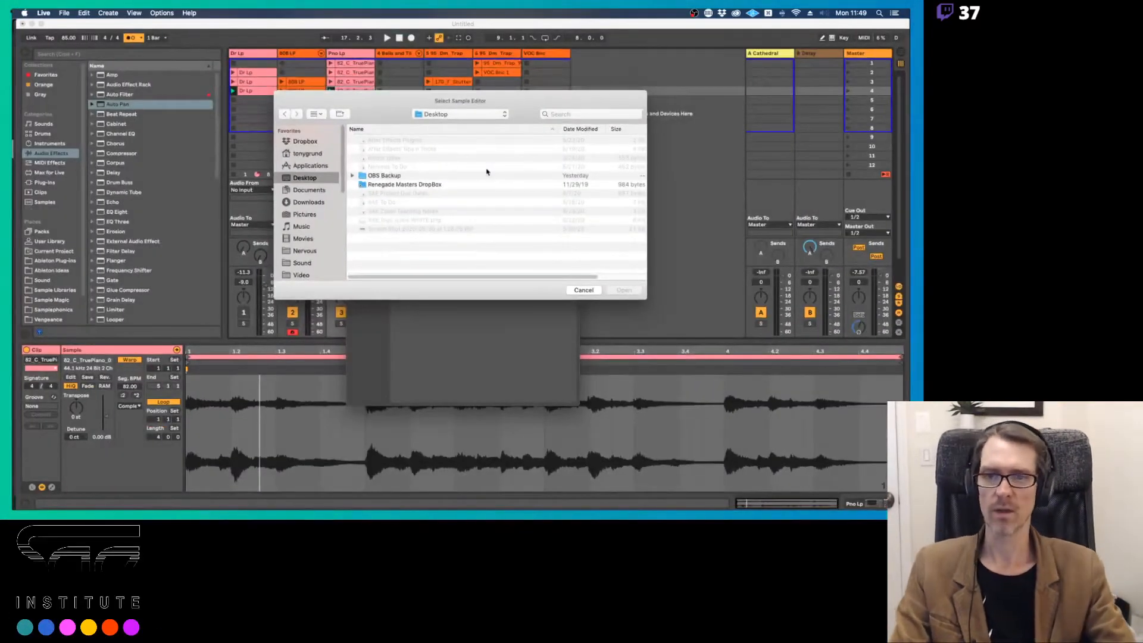
left_click(312, 165)
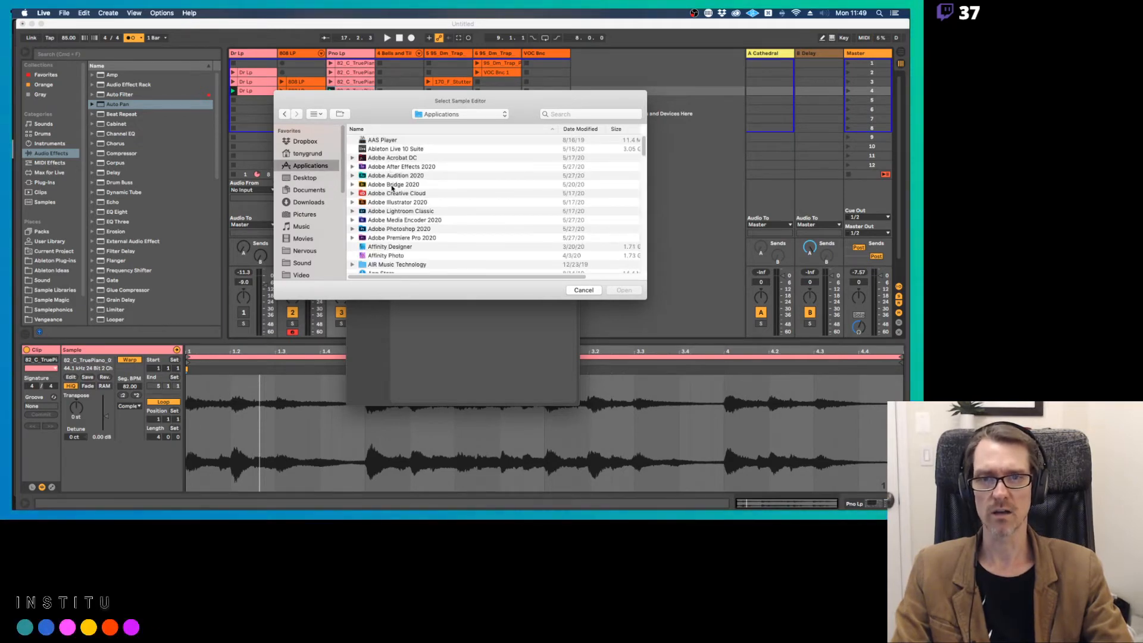
double_click(387, 177)
left_click(386, 141)
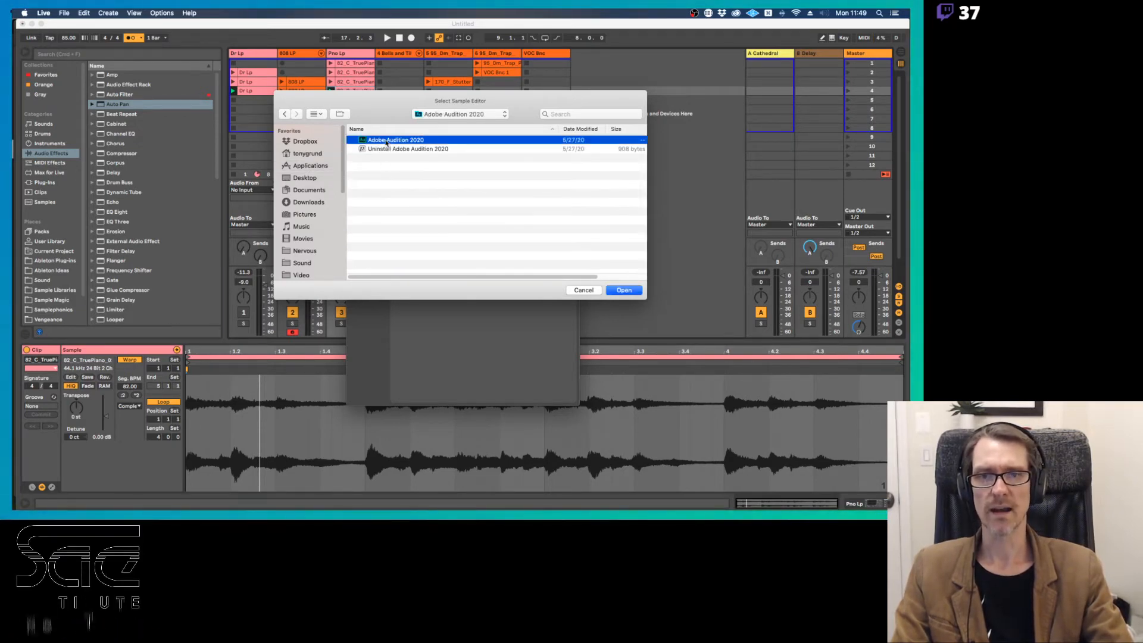
left_click(622, 290)
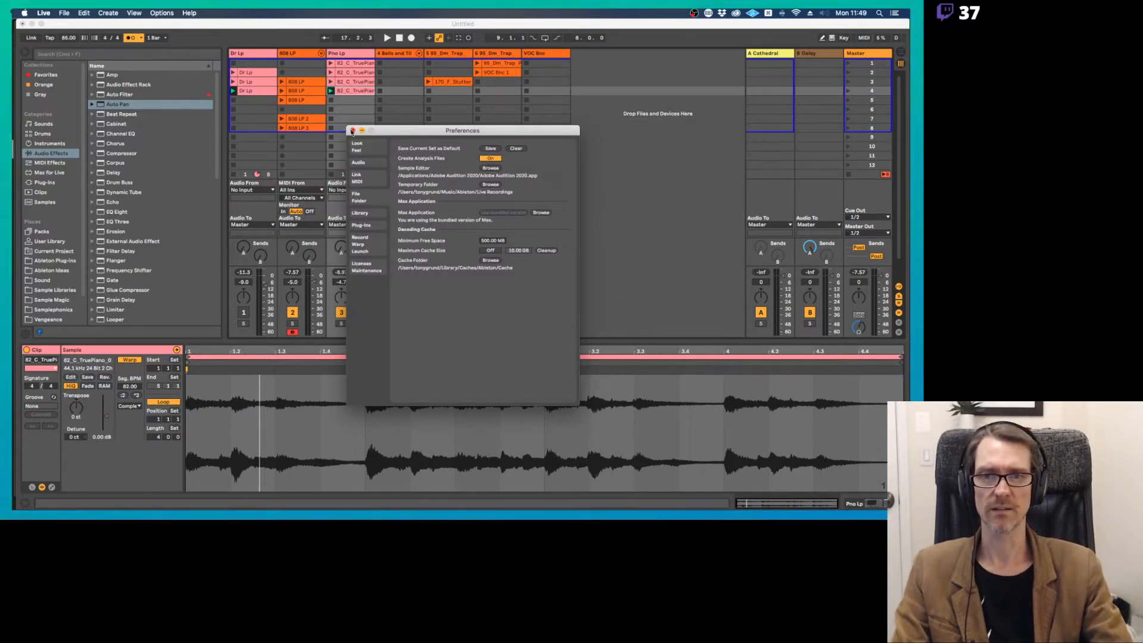
left_click(353, 130)
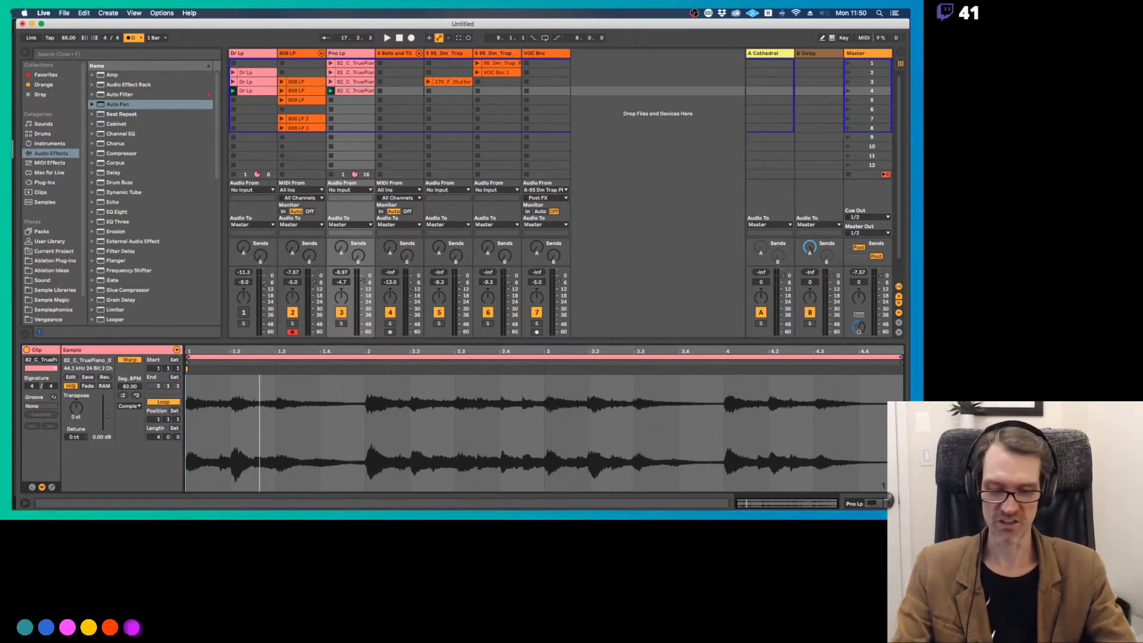
Check the lesson notes in Preview, and review the Library preferences in Live, including the Collect Files on Export options.
key("super+Tab")
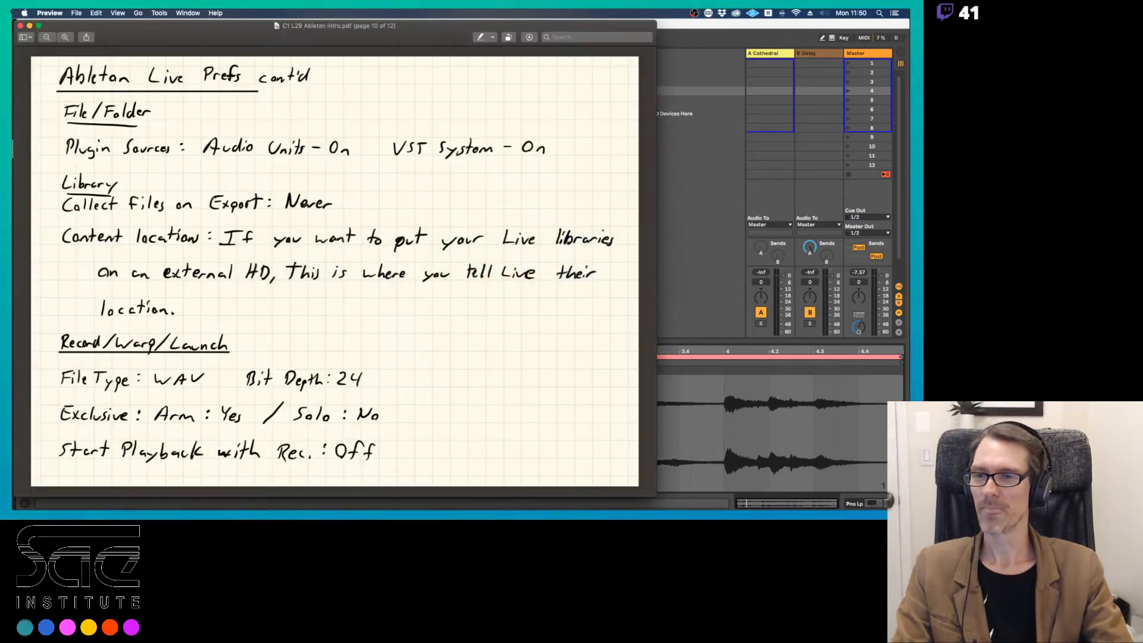
key("super+Tab")
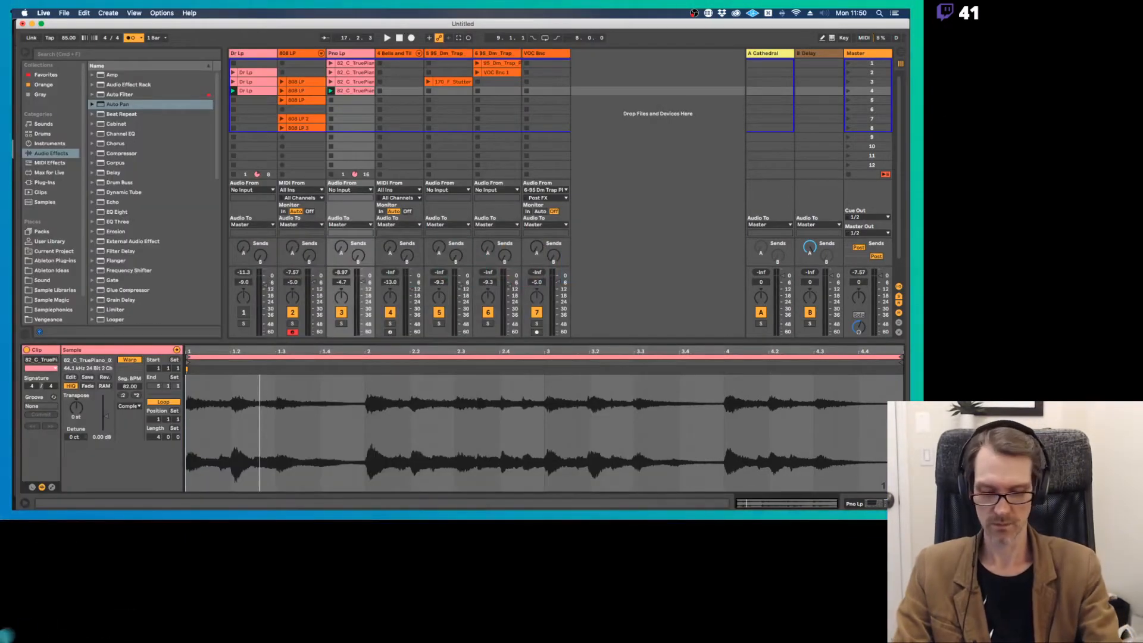
key("super+comma")
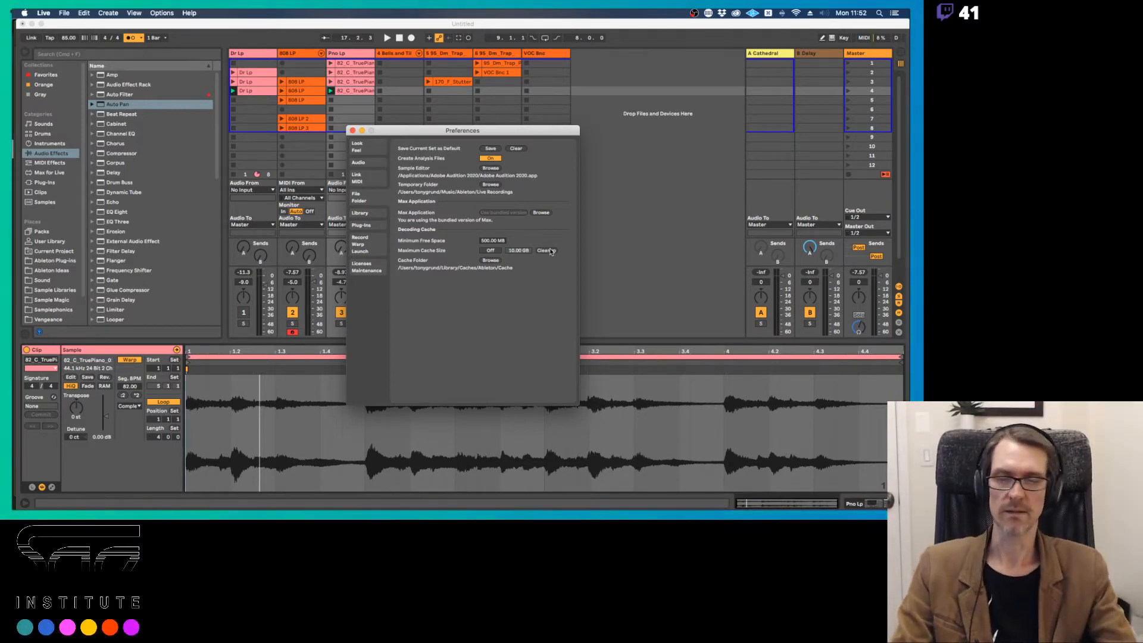
left_click(378, 215)
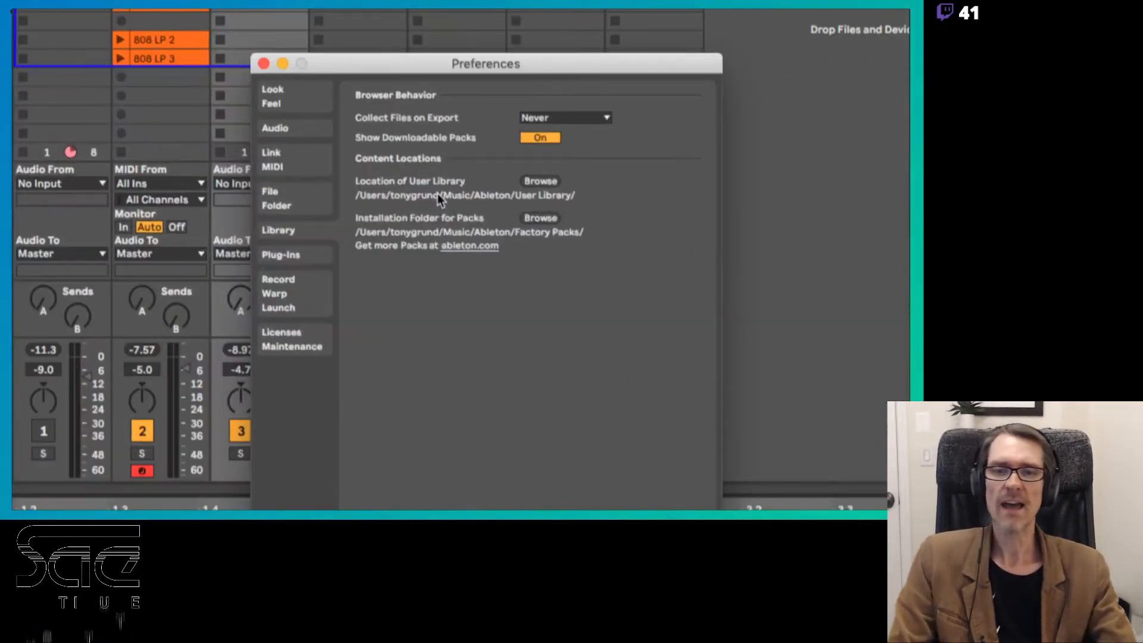
left_click(579, 120)
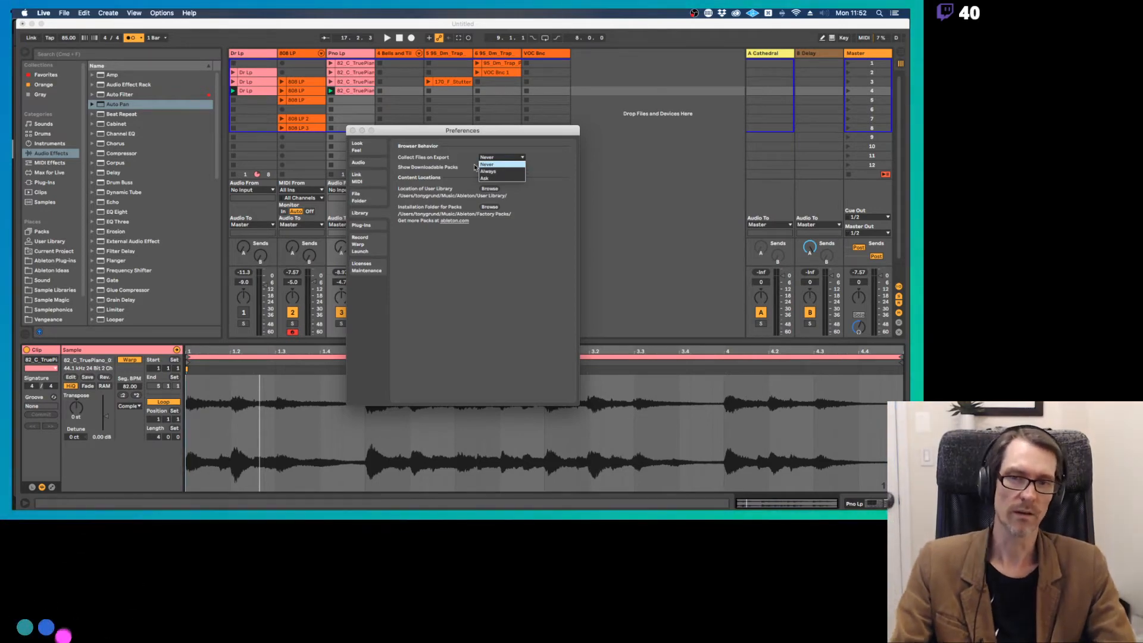
left_click(475, 167)
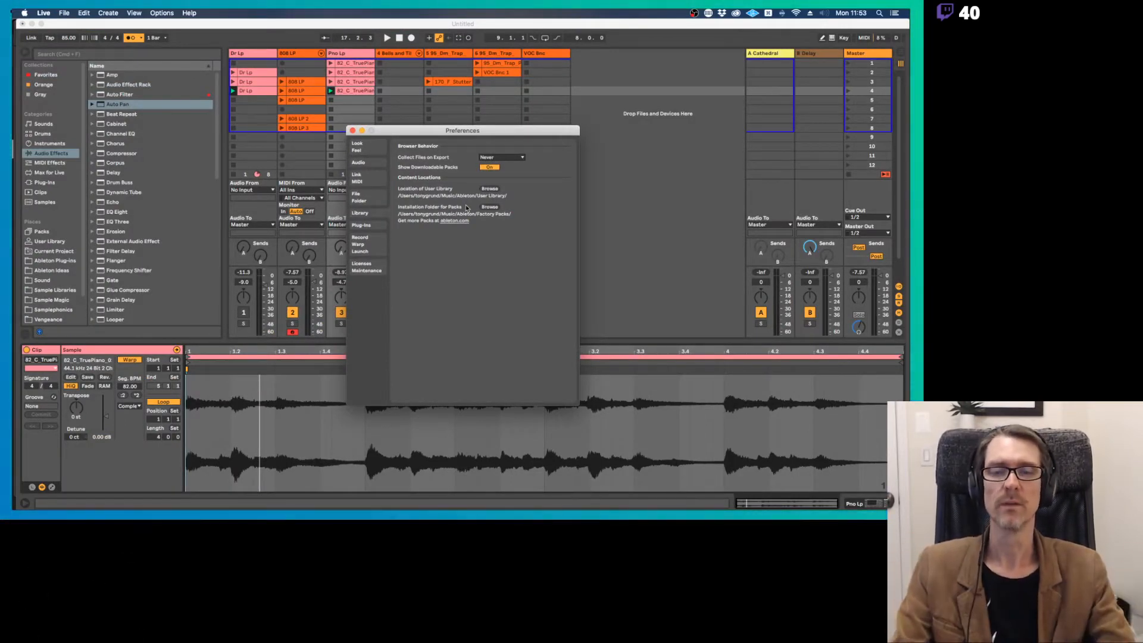
Check the Plug-Ins preferences, look through the last pages of the lesson notes in Preview, and return to Live.
left_click(380, 229)
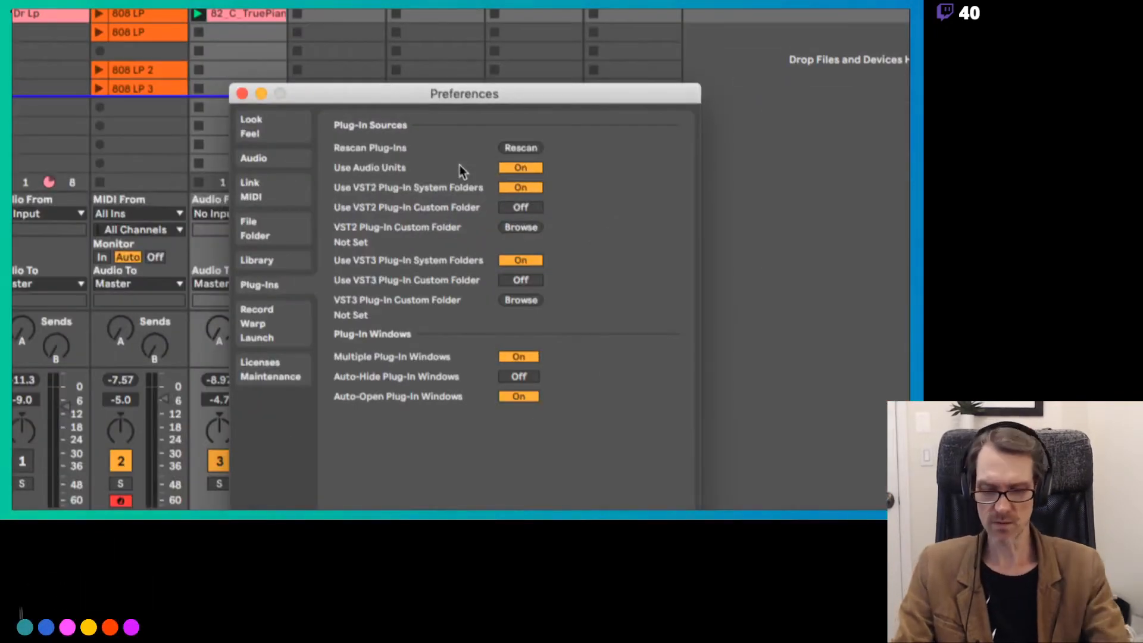
key("super+Tab")
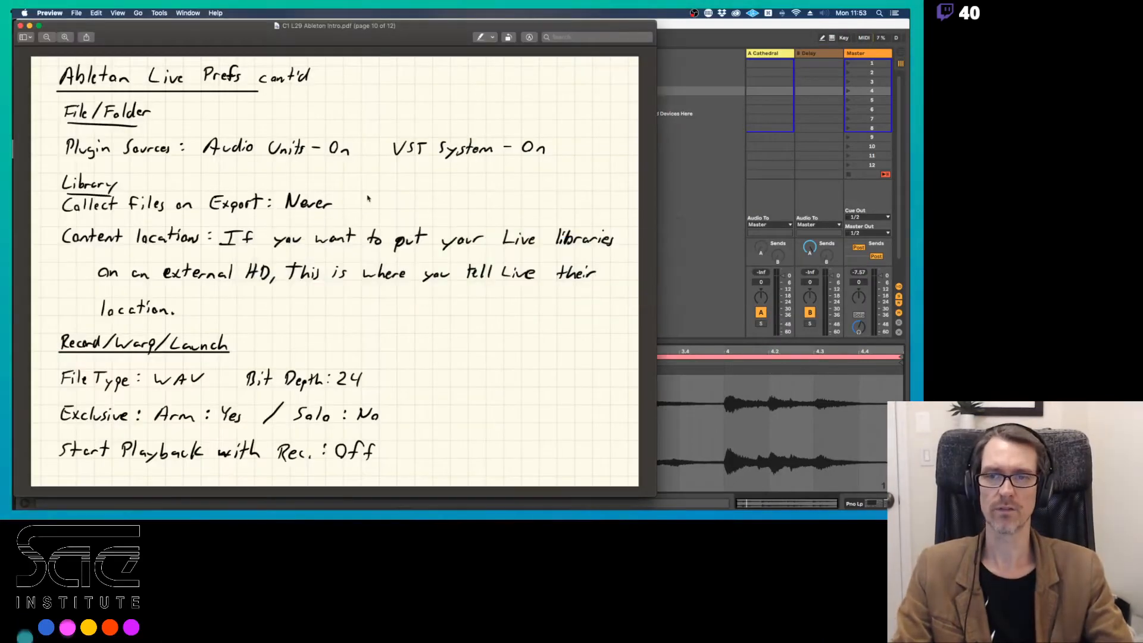
key("Right")
key("Right")
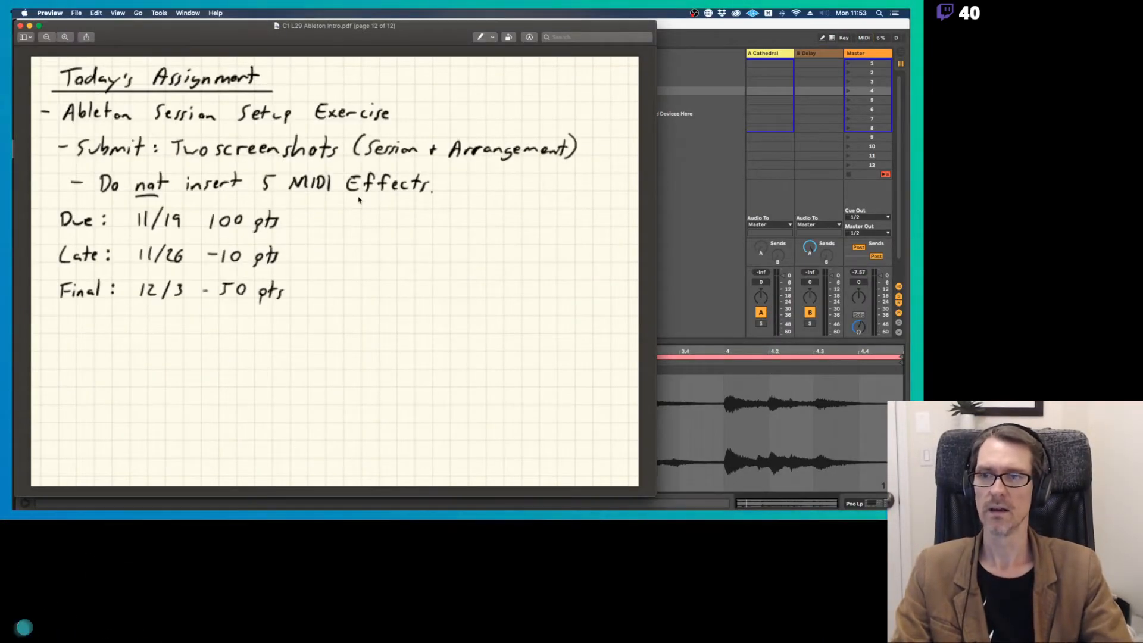
key("Left")
key("super+Tab")
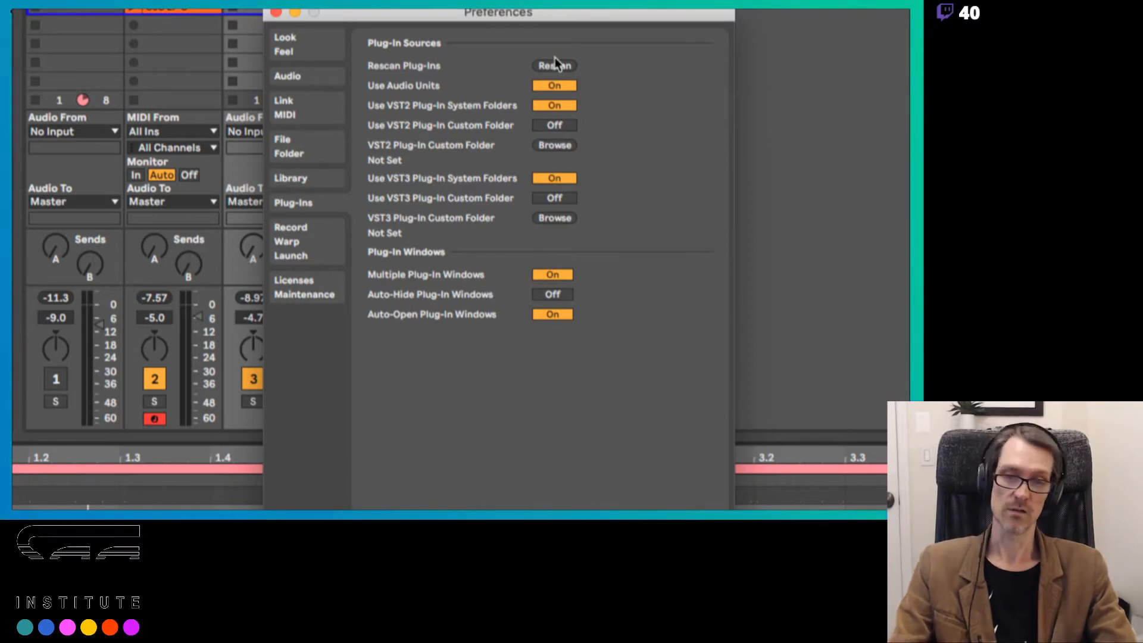
Turn on Auto-Hide Plug-In Windows in the Plug-Ins preferences and close the Preferences window.
left_click(550, 297)
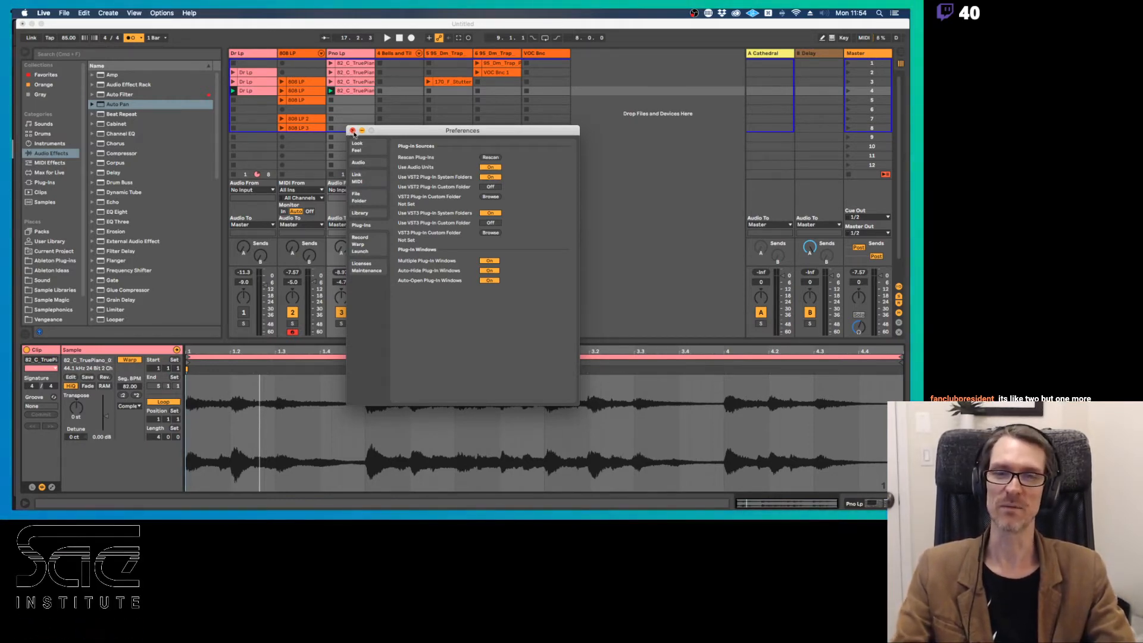
left_click_drag(390, 133, 621, 123)
left_click(582, 121)
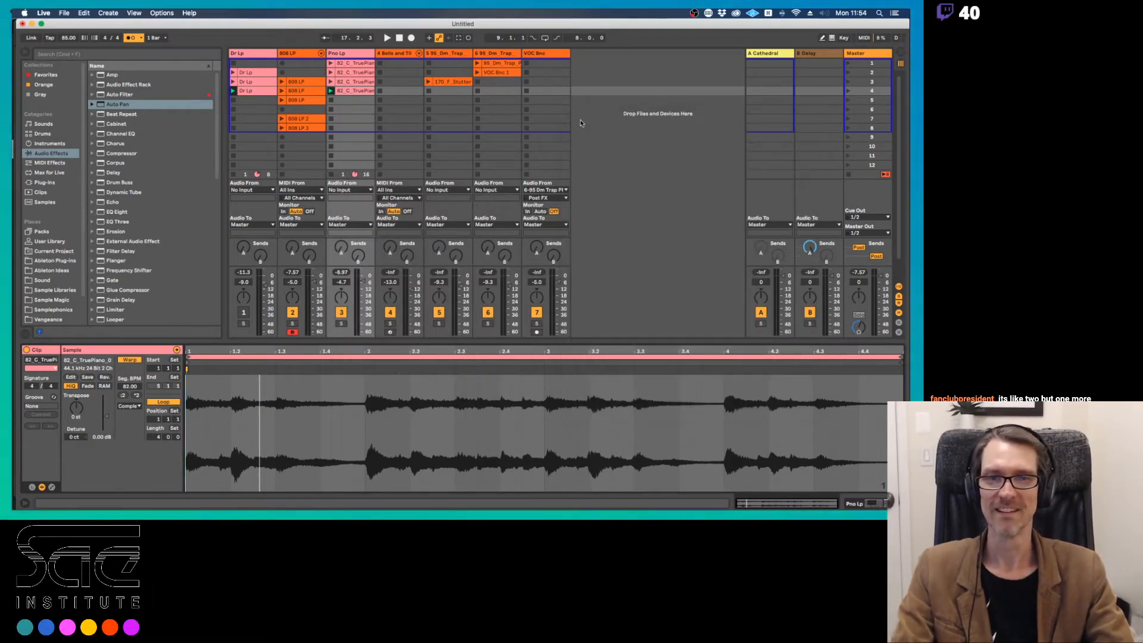
Select a few different tracks in Session View, and insert a new MIDI track after the VOC Bnc track.
left_click(394, 53)
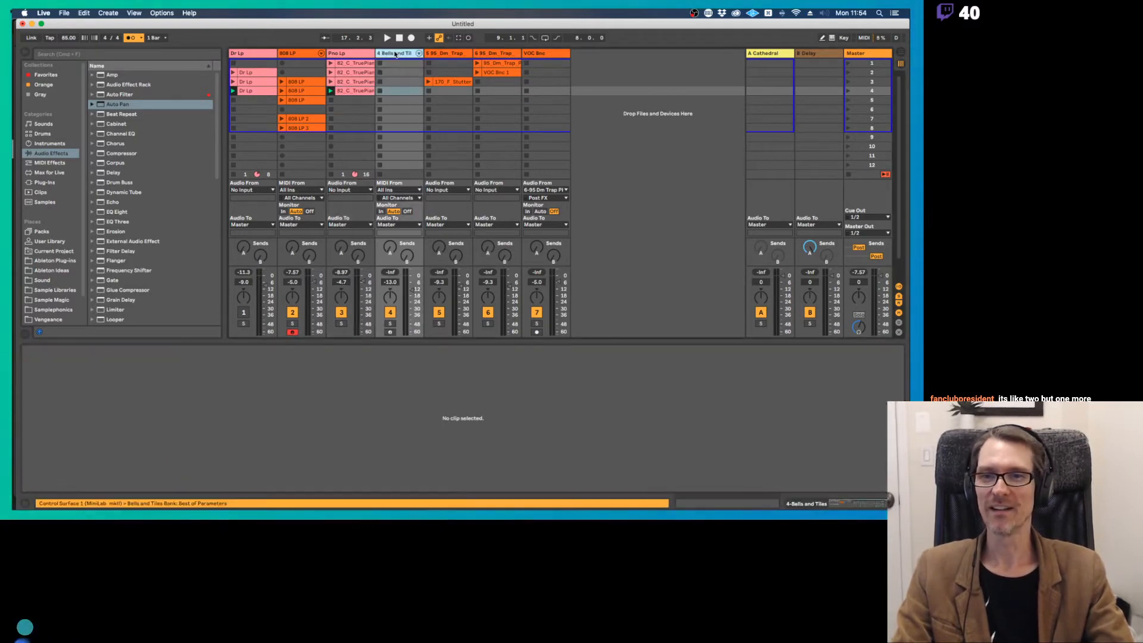
left_click(259, 53)
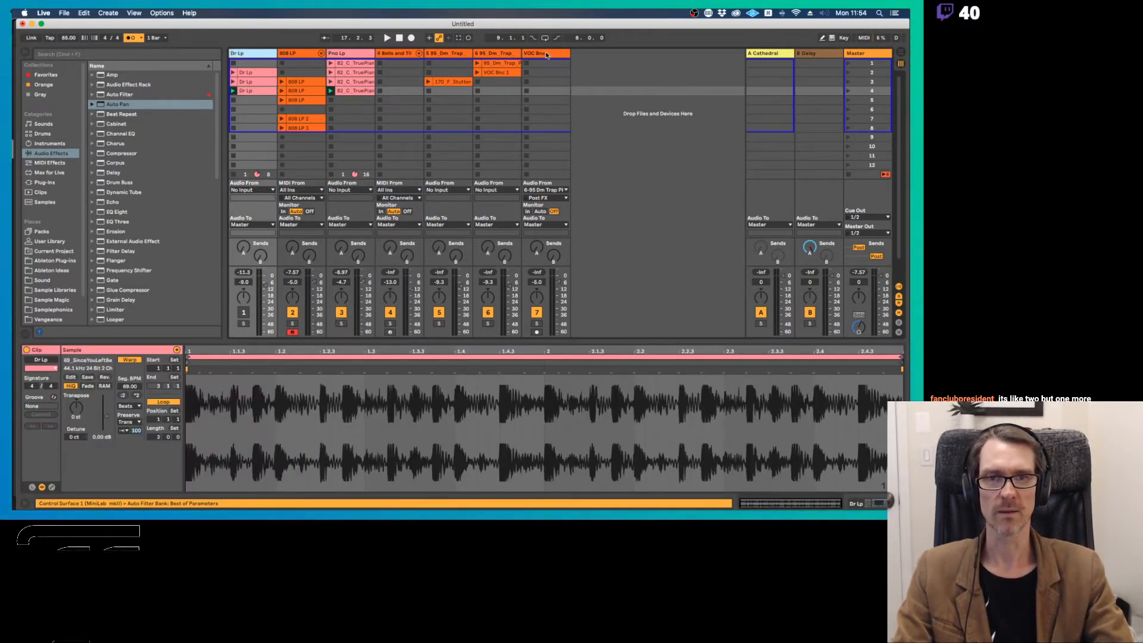
left_click(546, 54)
key("super+shift+t")
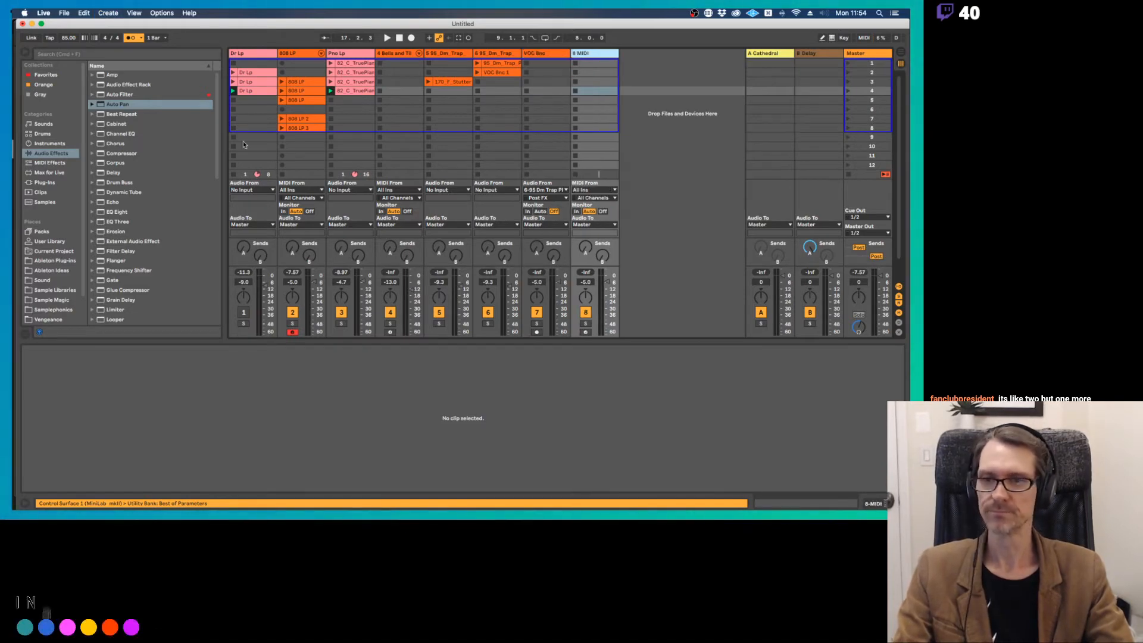
Load the ARP 2600 V3 VST plug-in onto the new MIDI track and move its window clear of the track titles.
left_click(48, 182)
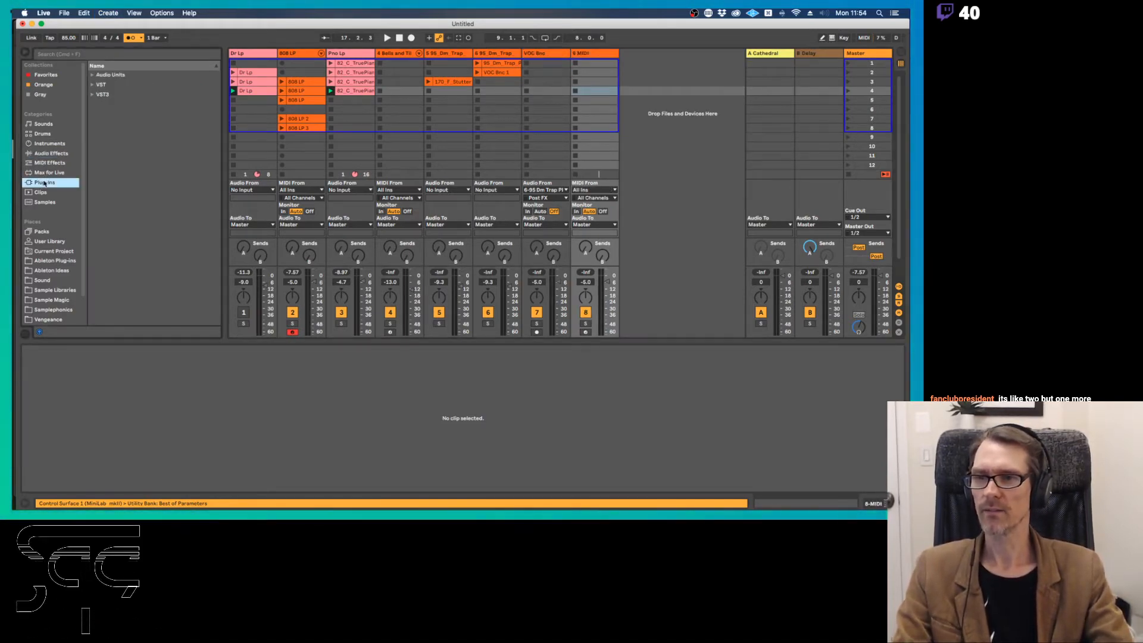
left_click(91, 86)
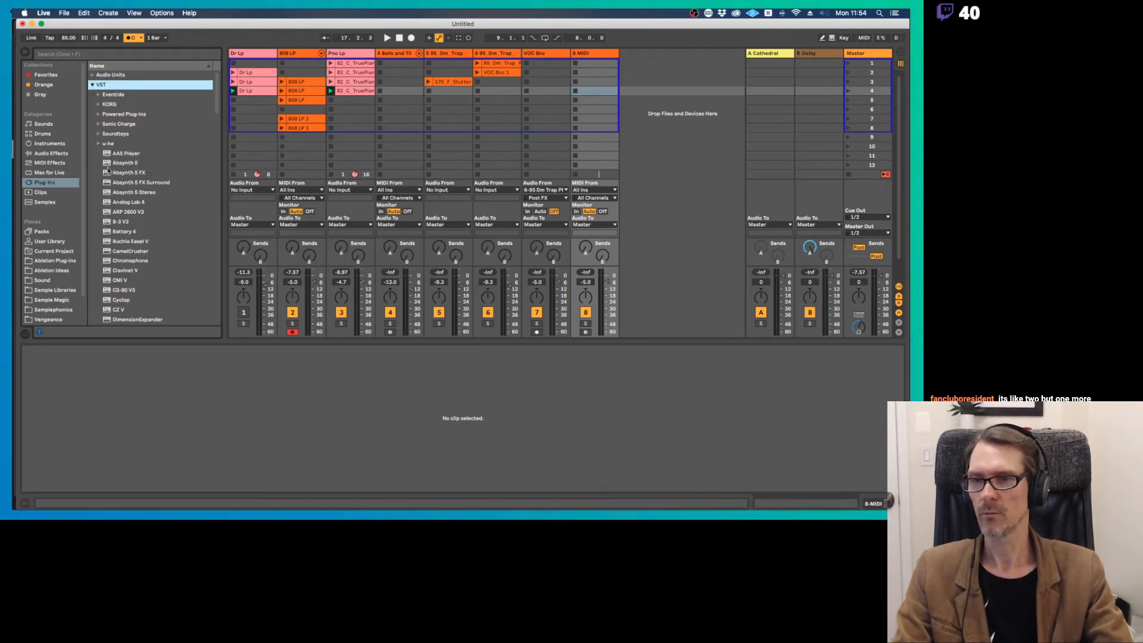
left_click(126, 212)
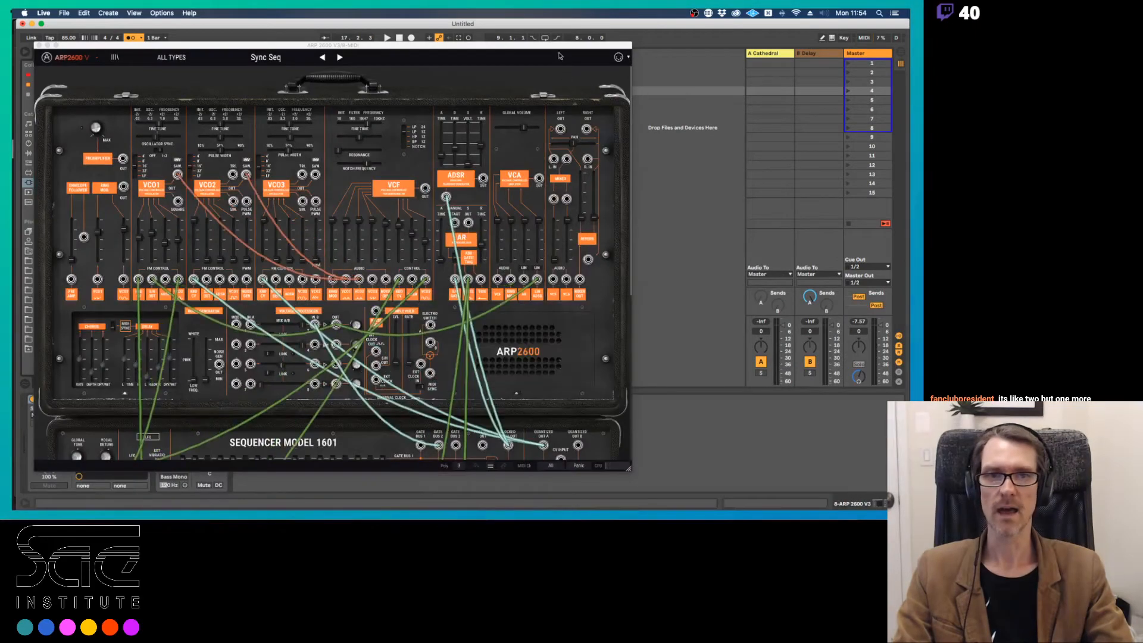
left_click_drag(70, 46, 438, 219)
Insert another MIDI track after the ARP 2600 V3 track and load the Buchla Easel V VST plug-in onto it.
left_click(593, 58)
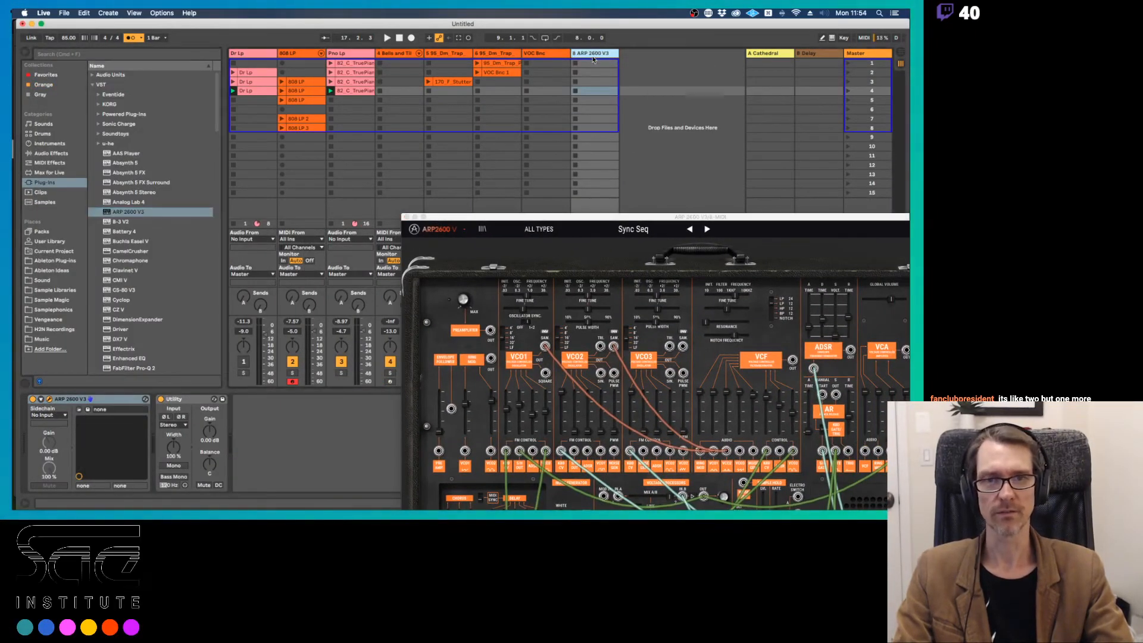
key("super+shift+t")
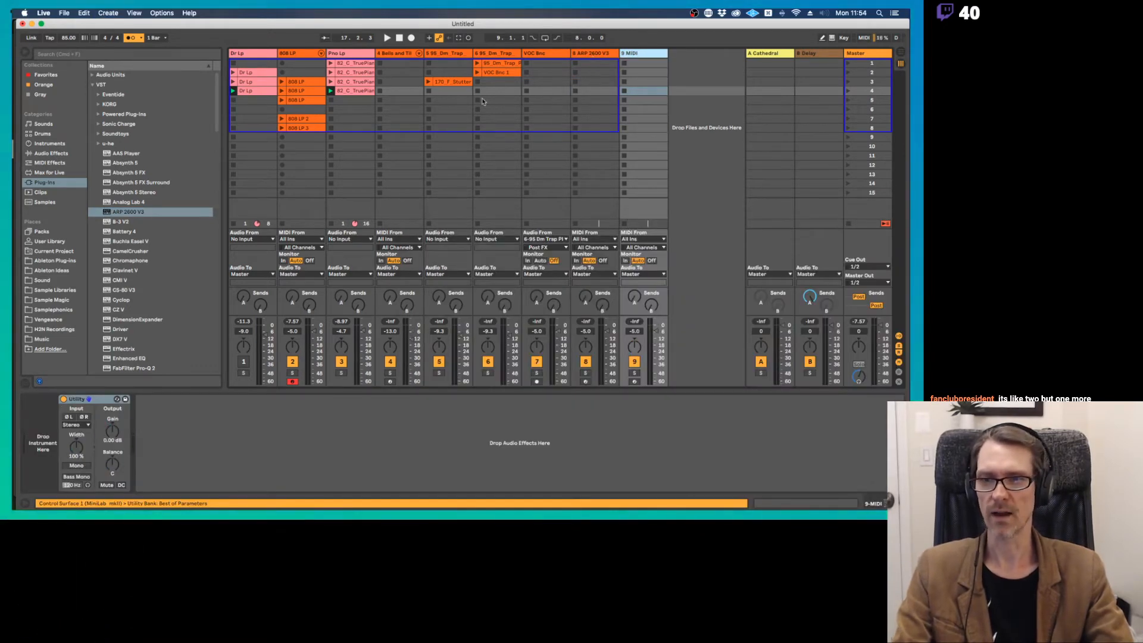
left_click(128, 241)
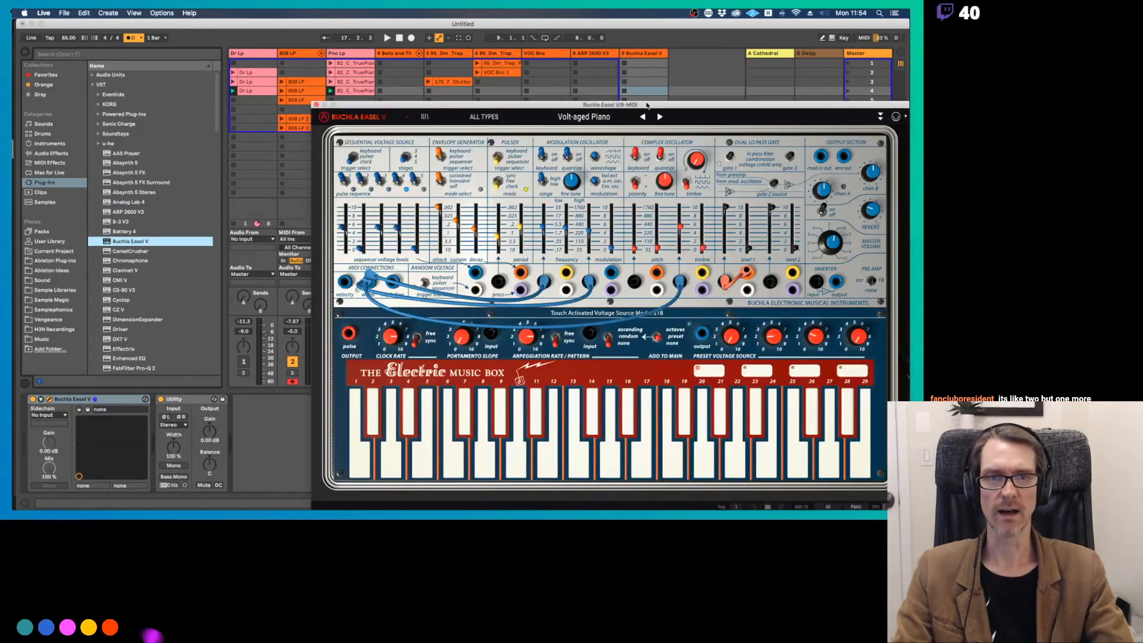
Switch back to the ARP 2600 V3 track and reposition its plug-in window.
left_click(611, 55)
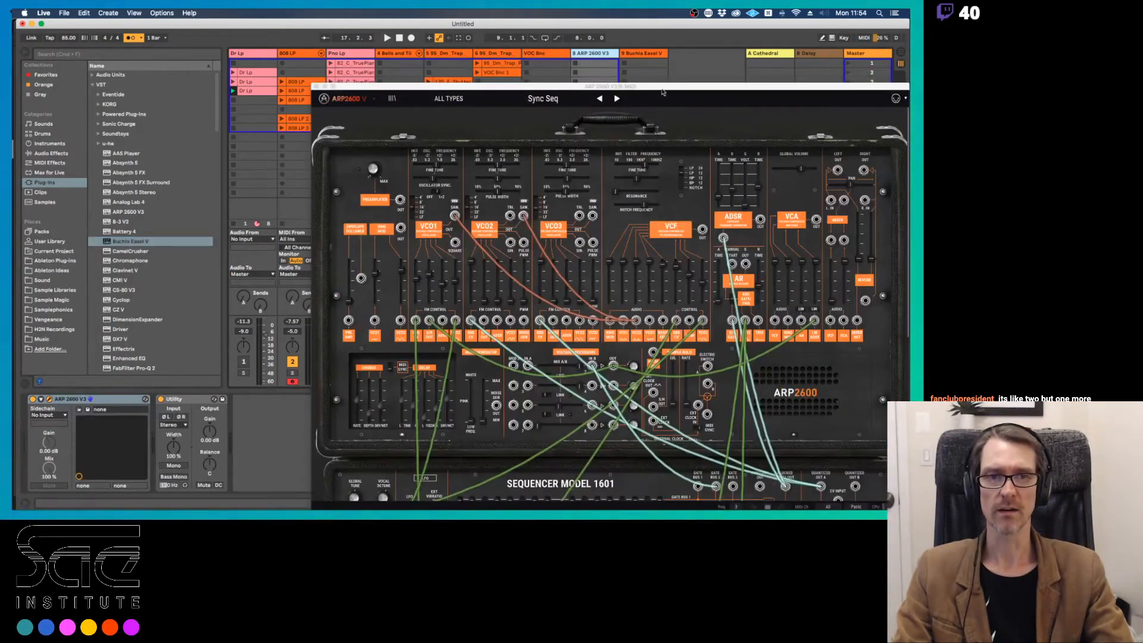
left_click_drag(662, 92, 376, 42)
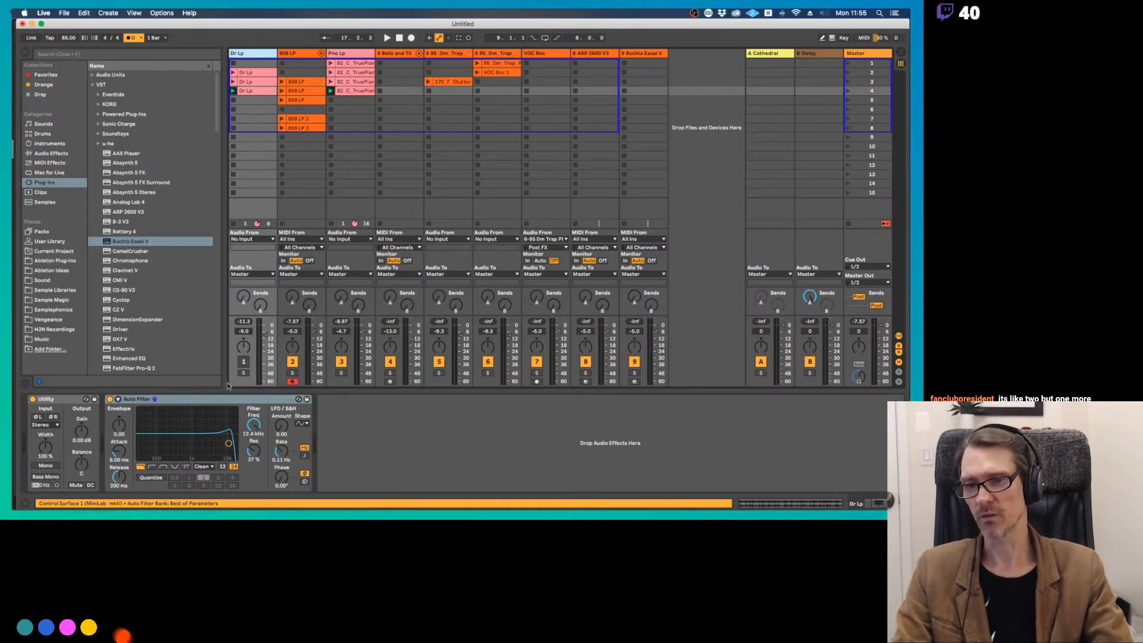
Lower the Dr Lp track's Auto Filter frequency to about 490 Hz, and play the set with track 1 activated and track 3 deactivated.
left_click_drag(228, 443, 190, 446)
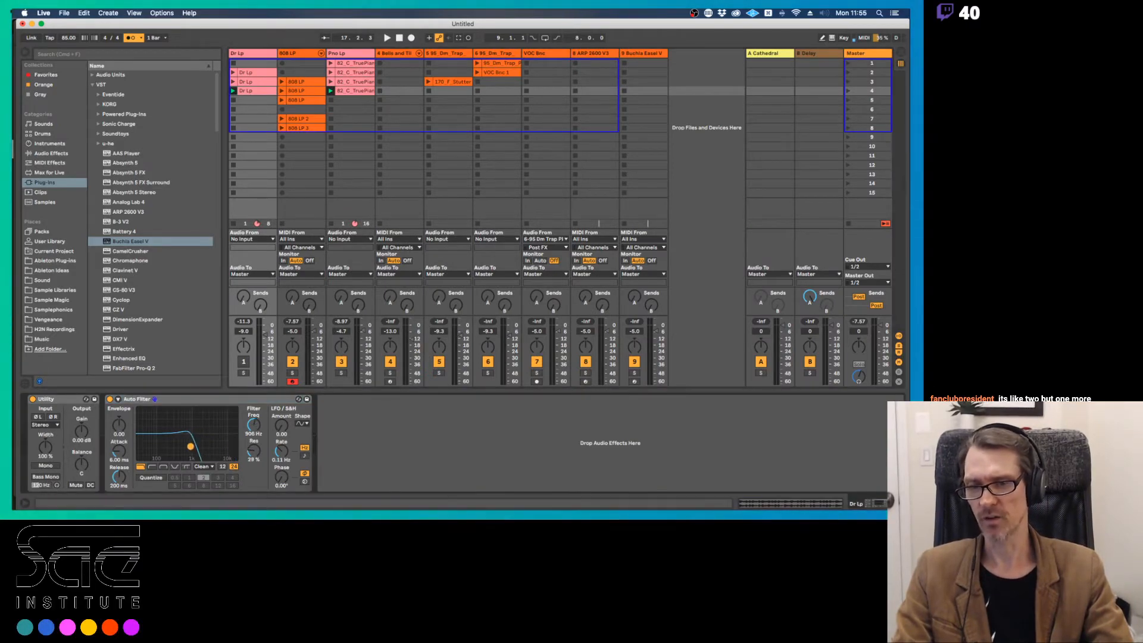
key("space")
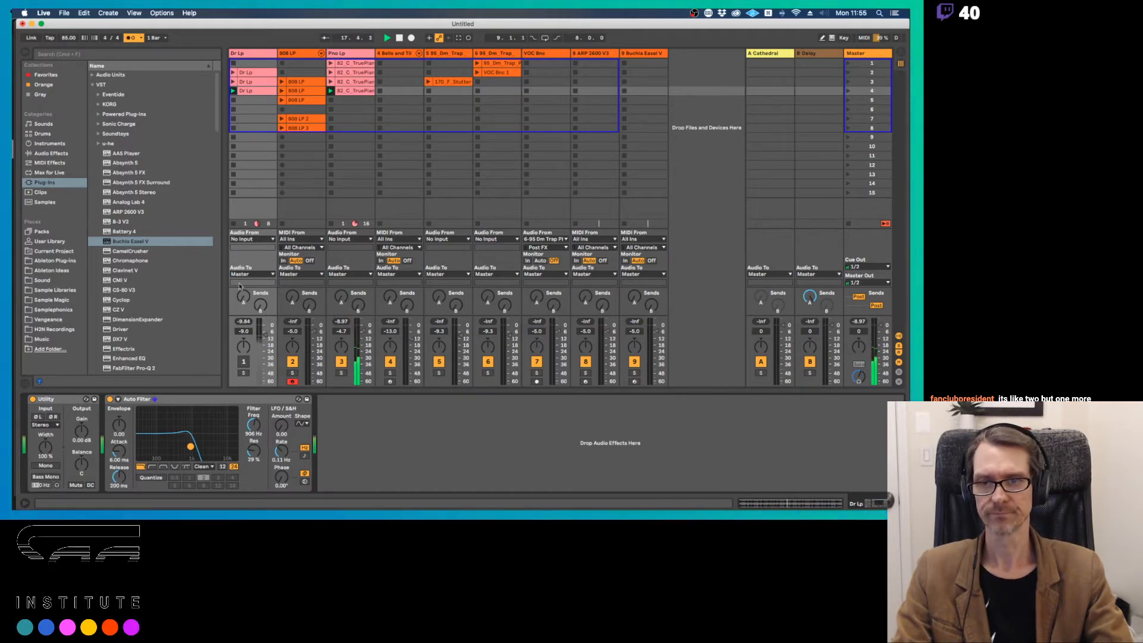
left_click(242, 361)
left_click(342, 362)
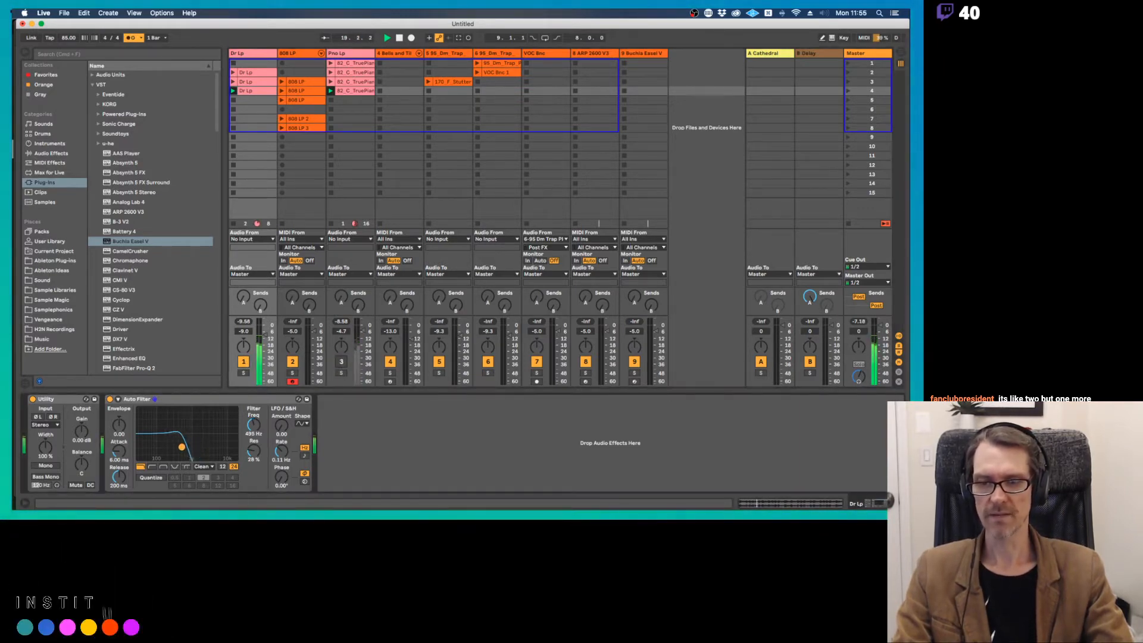
Arm the ARP 2600 V3 track, moving its plug-in window aside, and record a MIDI clip into its scene 3 slot.
left_click(578, 62)
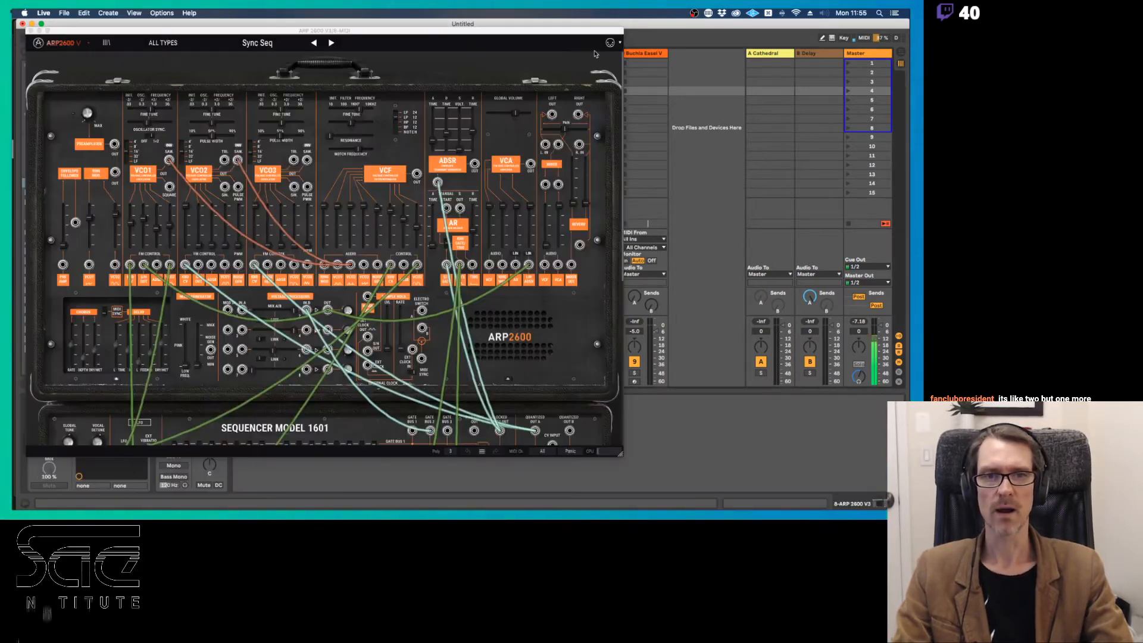
left_click_drag(589, 27, 497, 95)
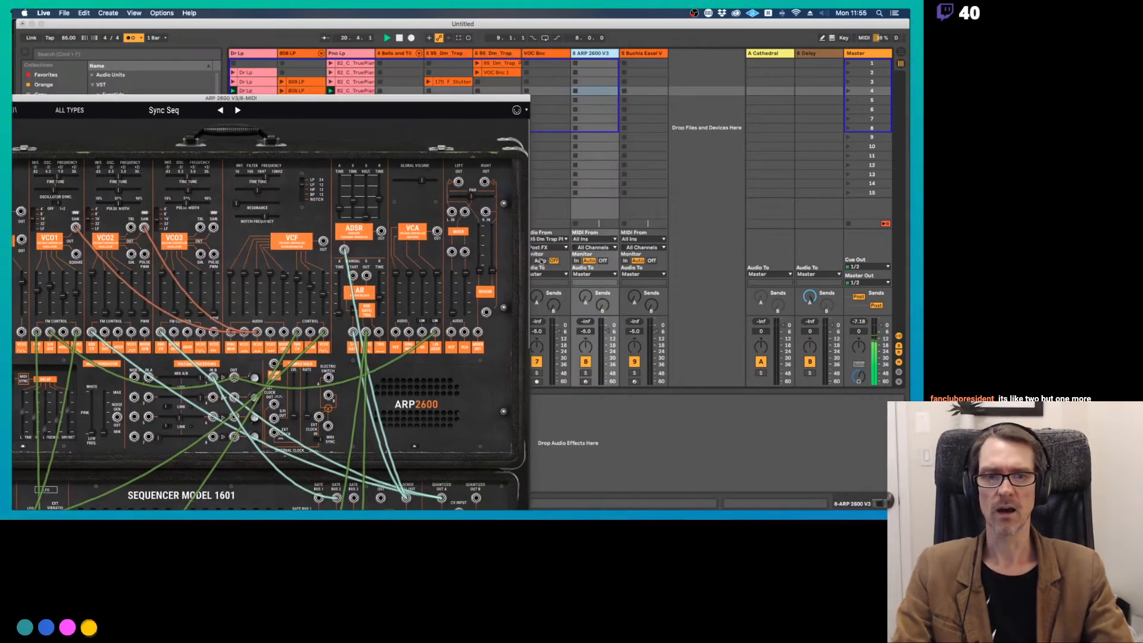
left_click(583, 381)
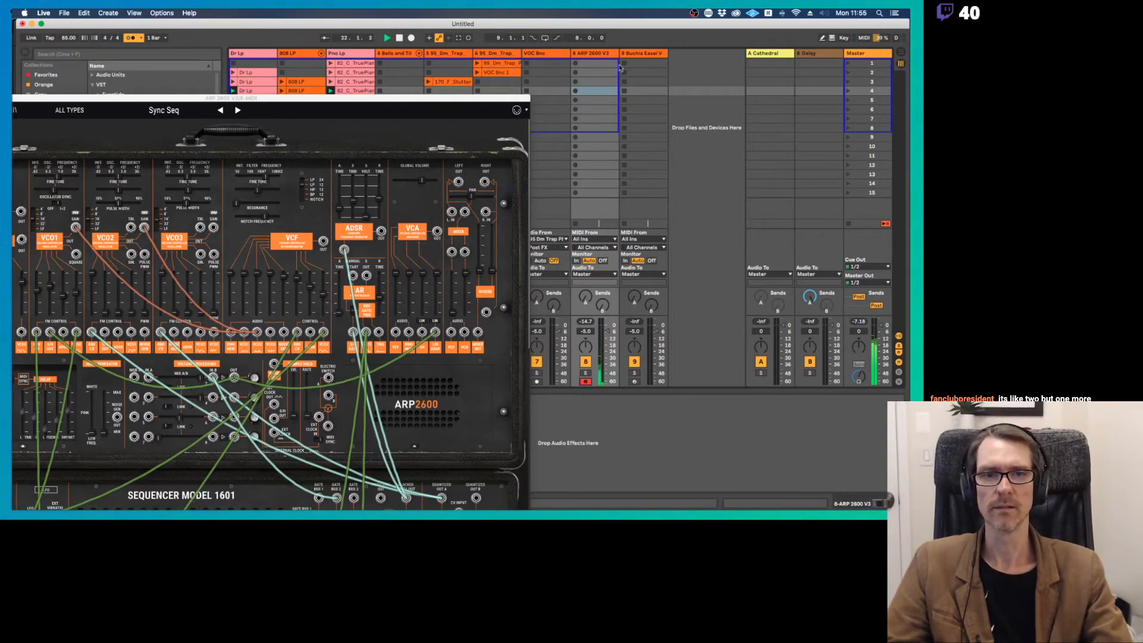
left_click(575, 82)
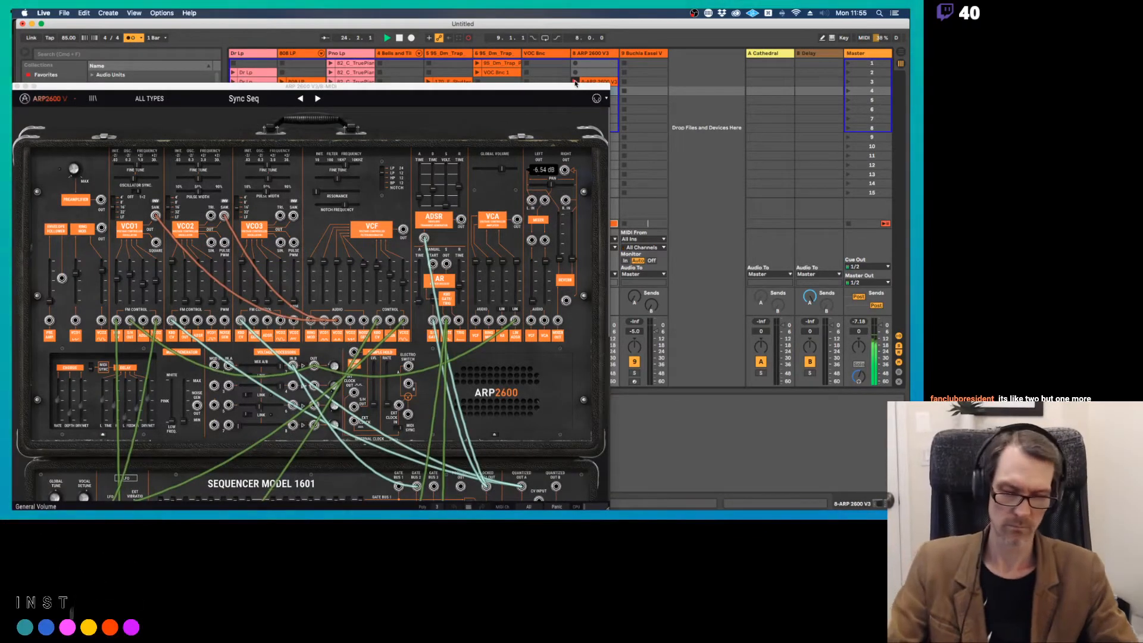
Open the recorded ARP 2600 V3 clip, move the plug-in window off the clip settings, and set the loop length to 1 bar.
left_click(596, 82)
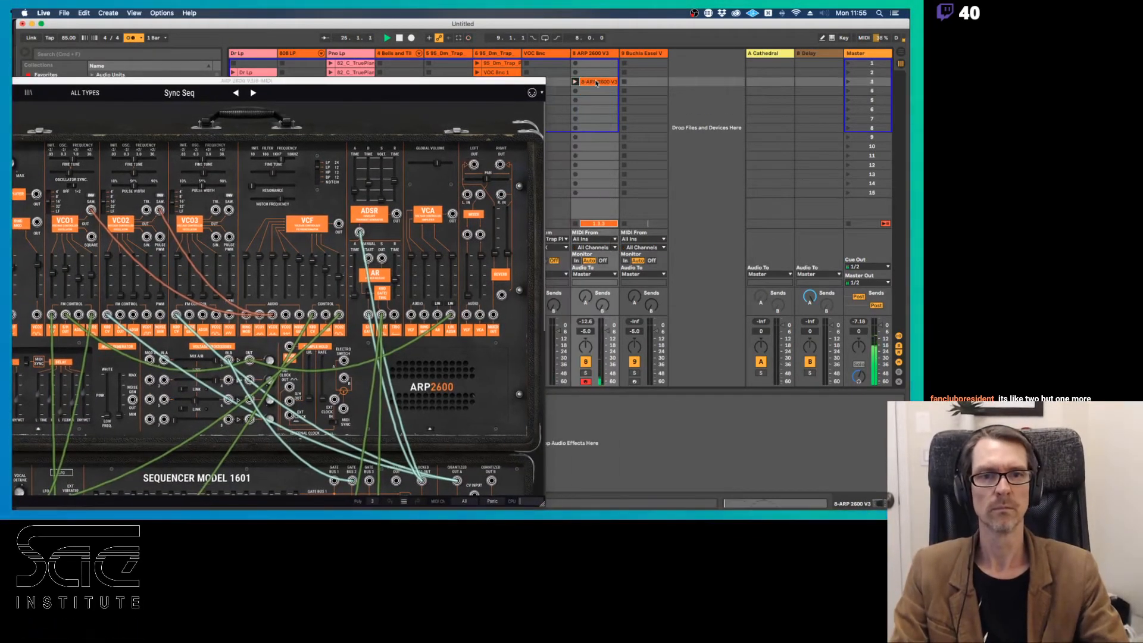
left_click_drag(213, 78, 213, 450)
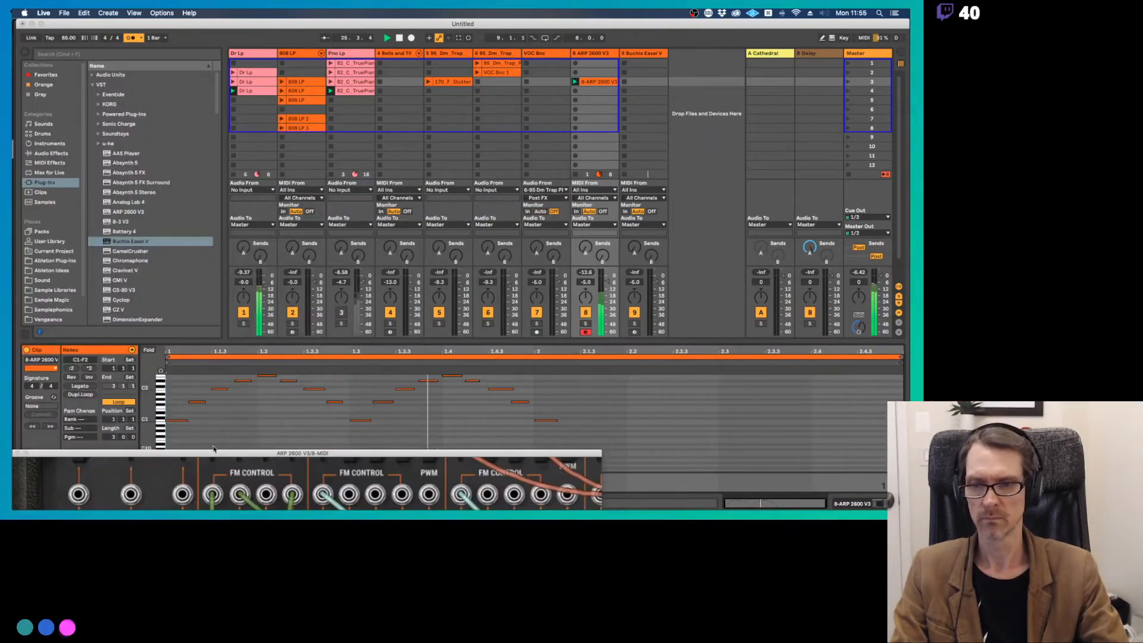
left_click_drag(114, 436, 114, 439)
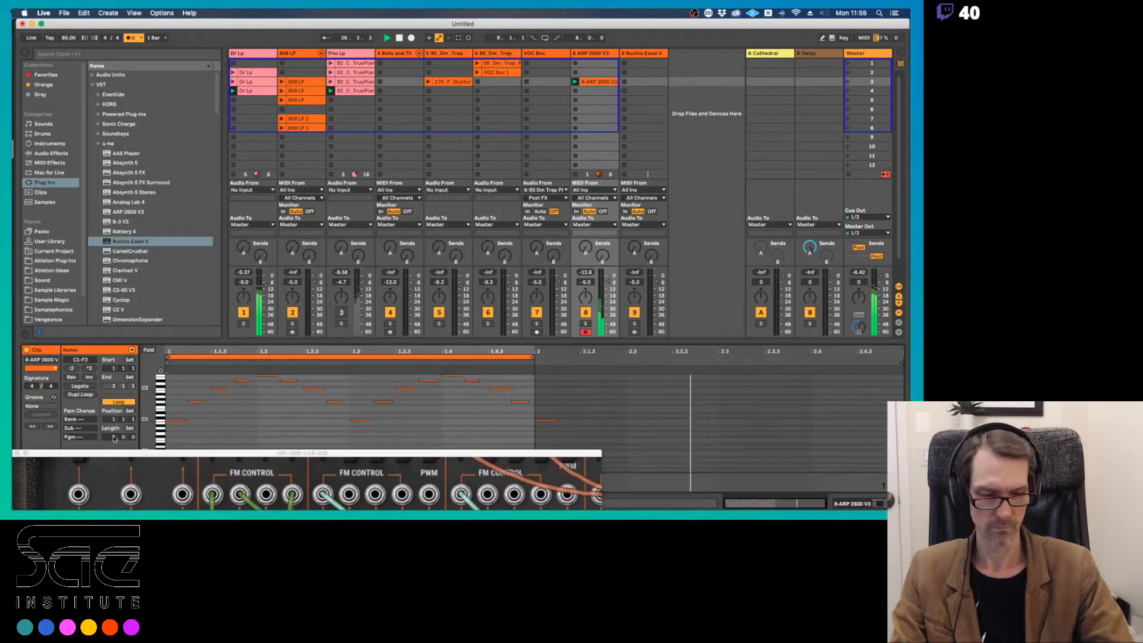
Bring the full ARP 2600 V3 window into view, switch to the Dr Lp track and back, and stop playback.
left_click_drag(259, 454, 532, 48)
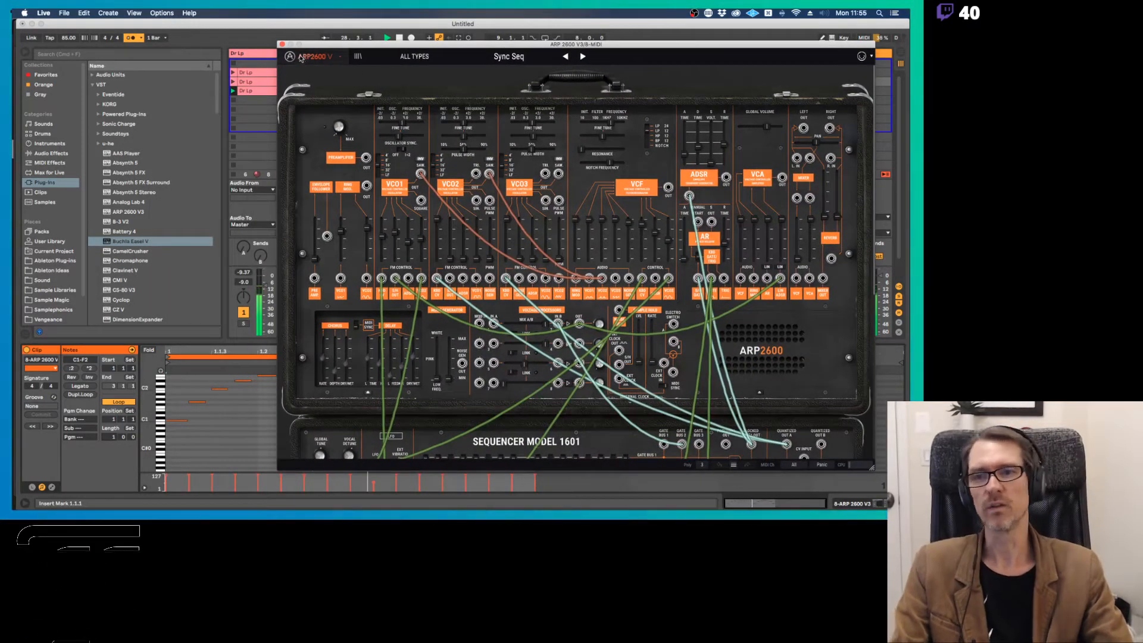
left_click(266, 54)
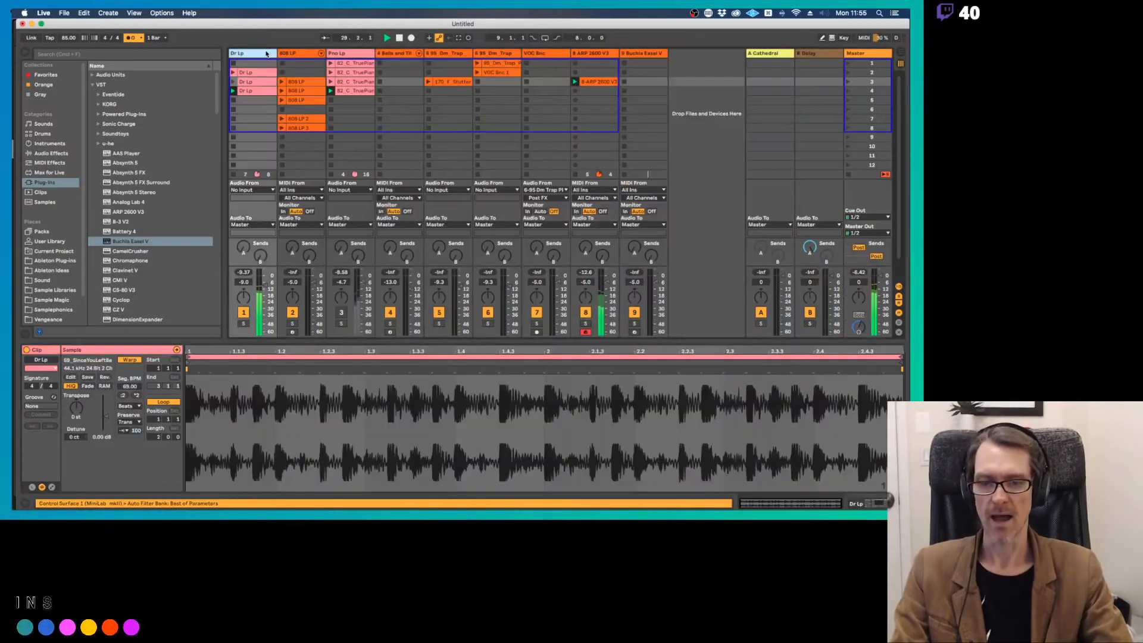
key("space")
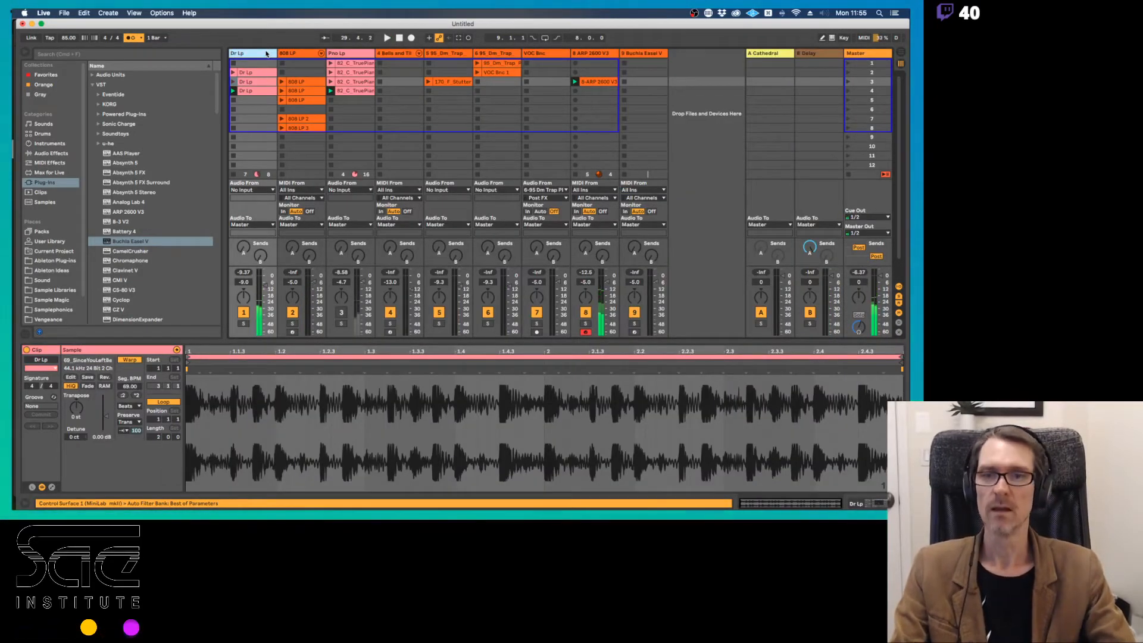
left_click(583, 54)
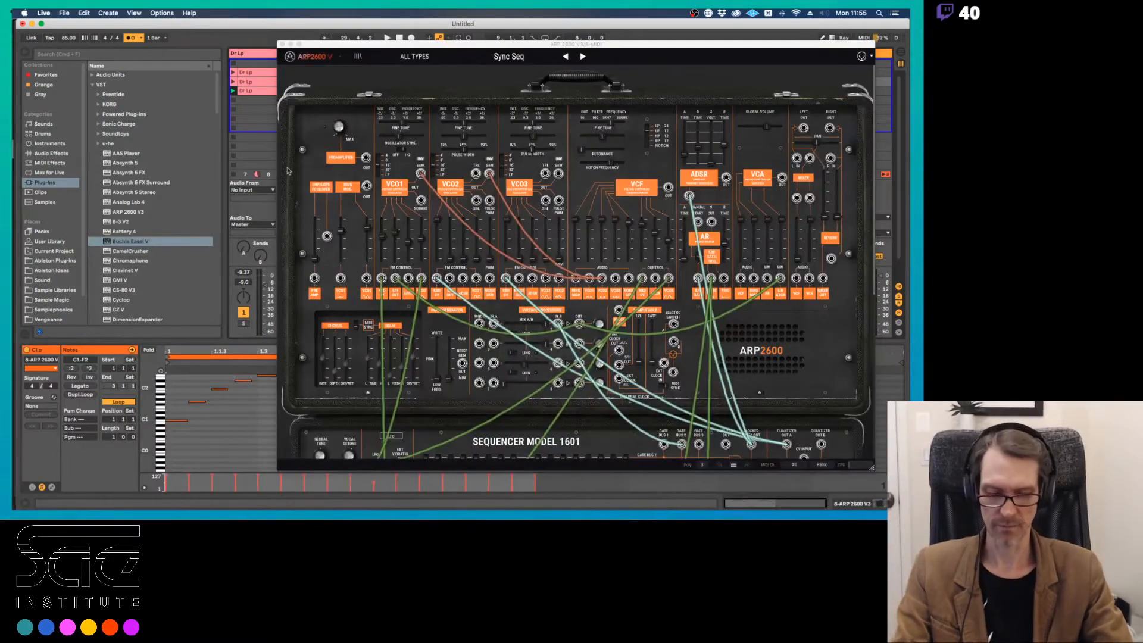
Turn off Auto-Hide Plug-In Windows in the Plug-Ins preferences, moving the ARP 2600 V3 window out of the way.
key("super+comma")
left_click_drag(354, 45, 481, 306)
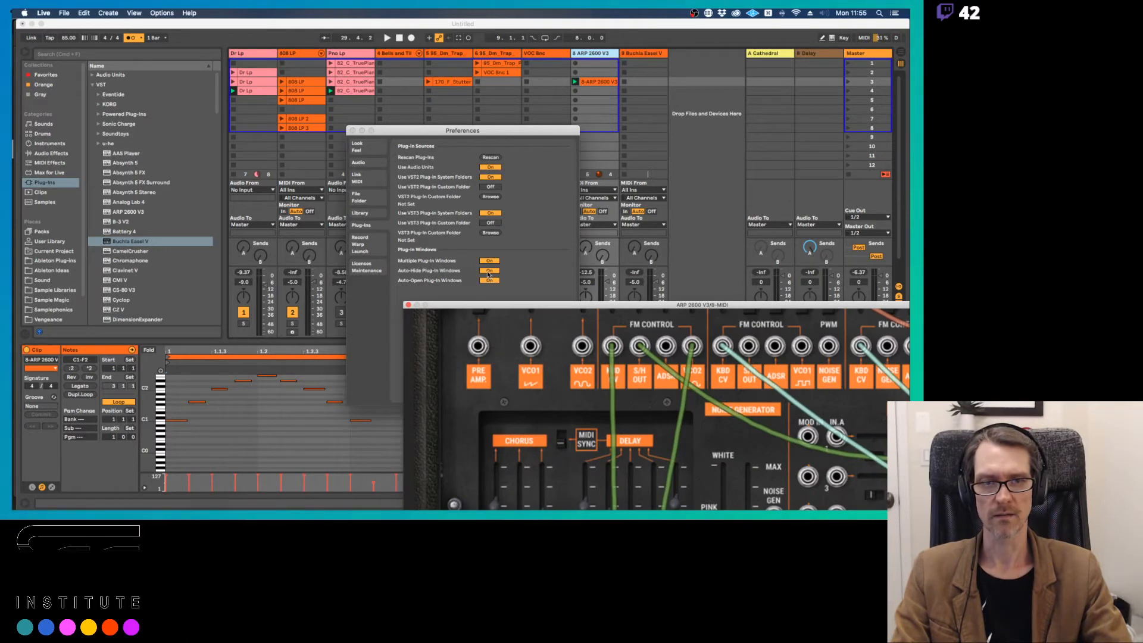
left_click(489, 271)
Rearrange the overlapping Buchla Easel V and ARP 2600 V3 windows, bringing each one to the front in turn.
left_click_drag(441, 74, 288, 43)
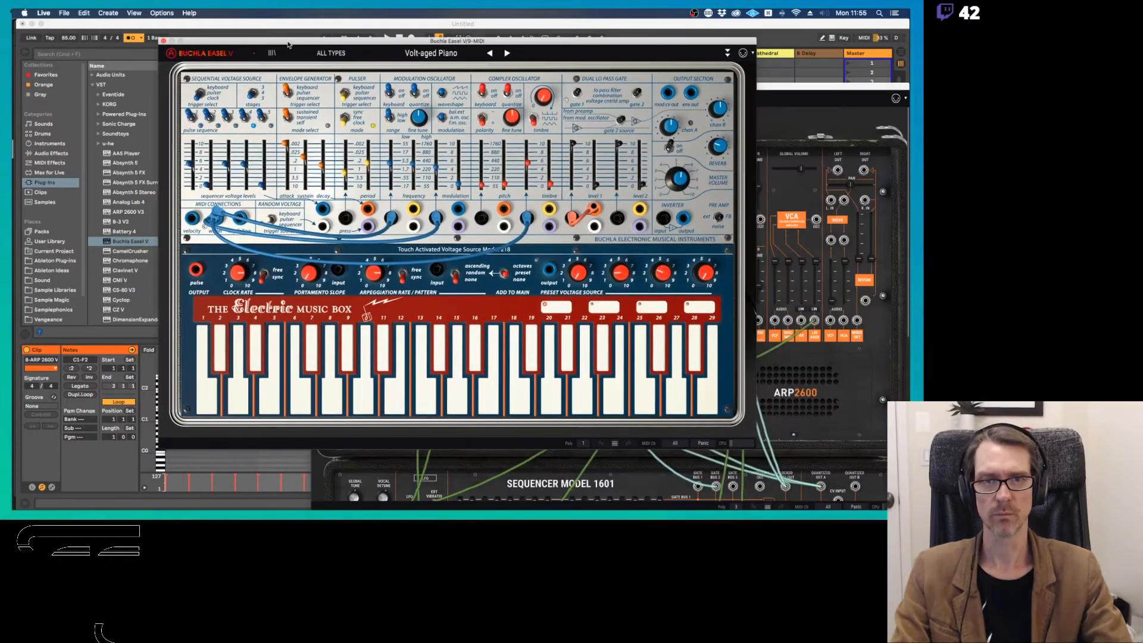
left_click(797, 119)
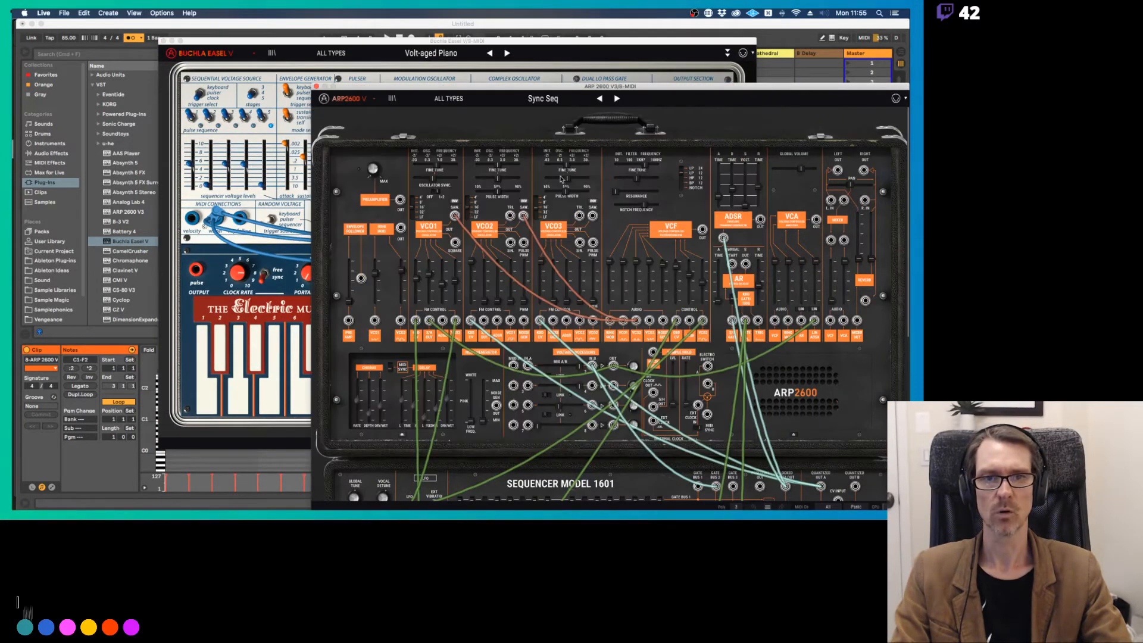
left_click_drag(340, 87, 194, 95)
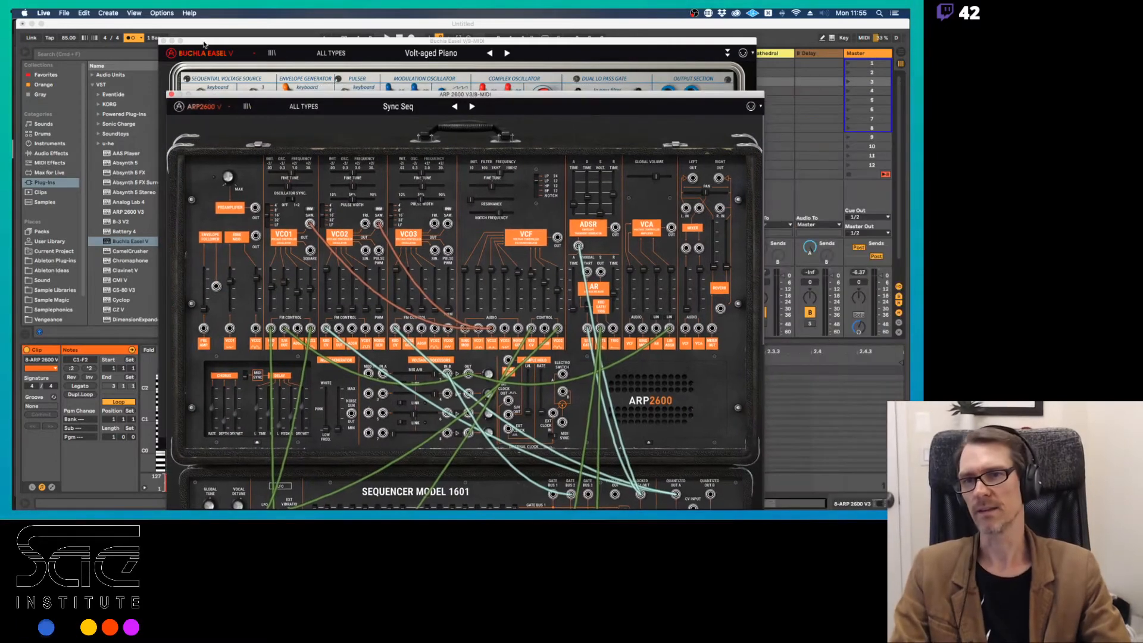
left_click_drag(205, 45, 92, 37)
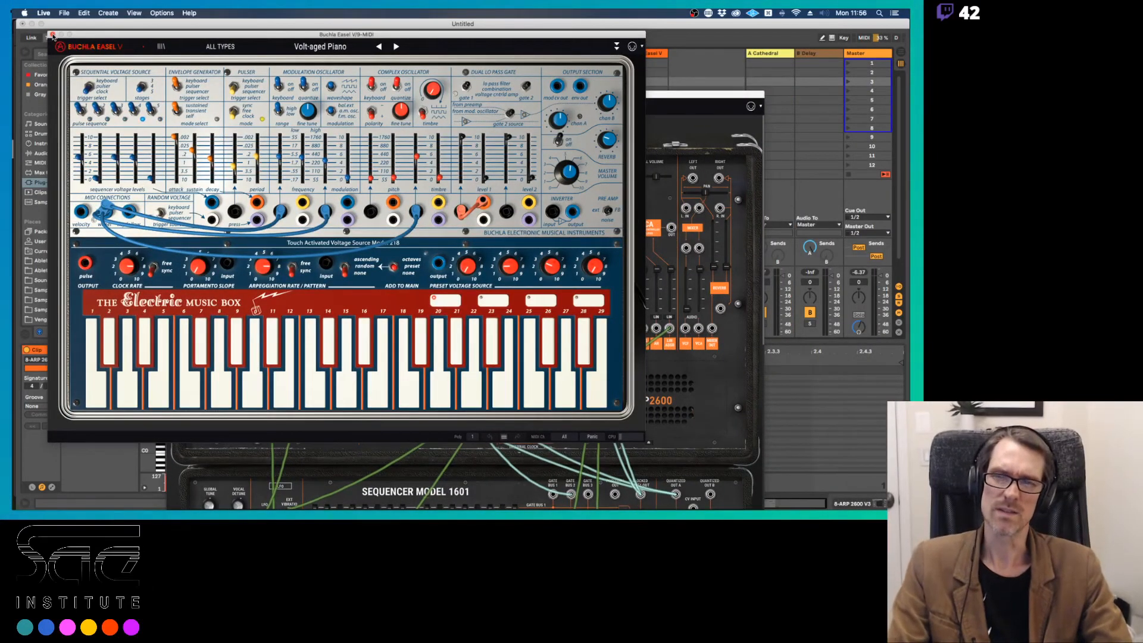
Close the Buchla Easel V and ARP 2600 V3 plug-in windows.
left_click(53, 35)
left_click_drag(200, 96, 286, 38)
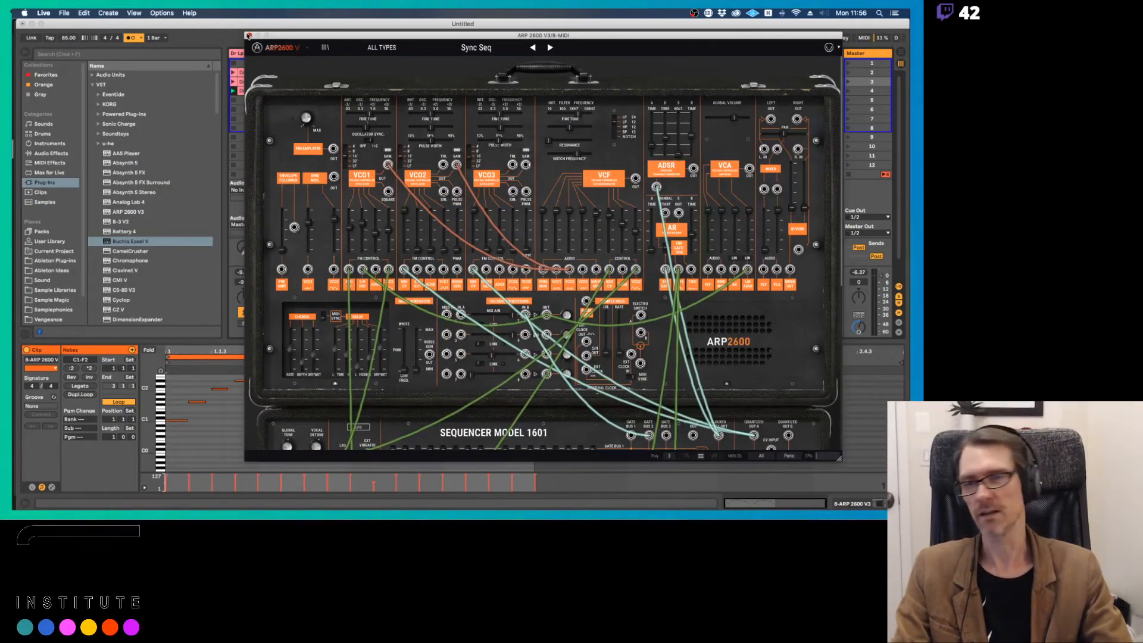
left_click(248, 35)
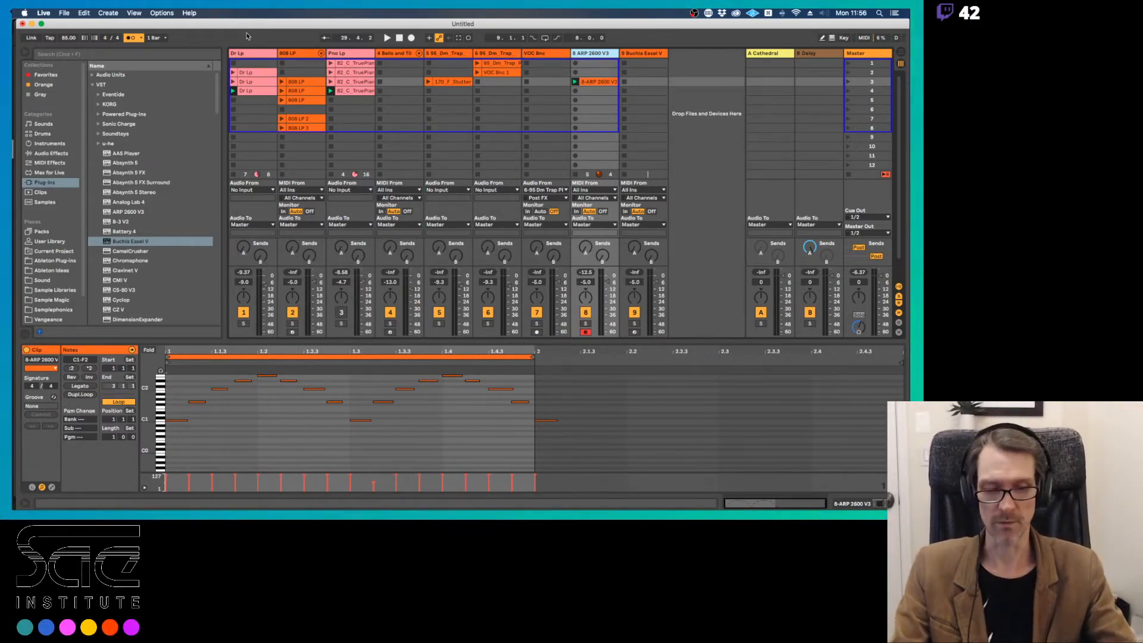
Check the Record/Warp/Launch notes in Preview, and review the Record Warp Launch preferences in Live, including the Count-In options.
key("super+Tab")
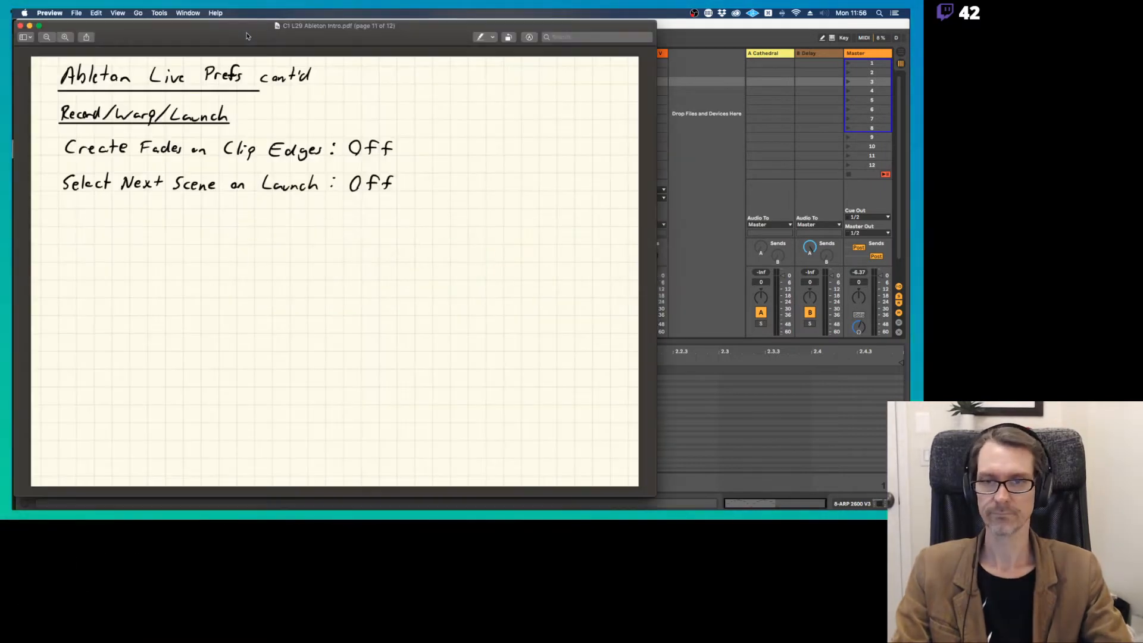
key("super+Tab")
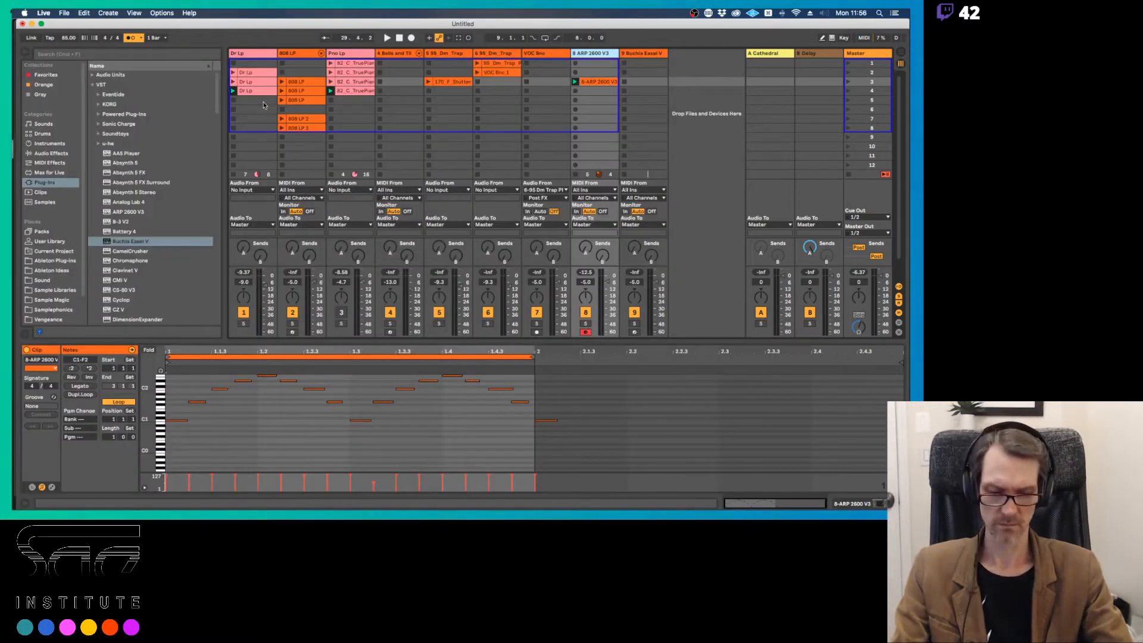
key("super+comma")
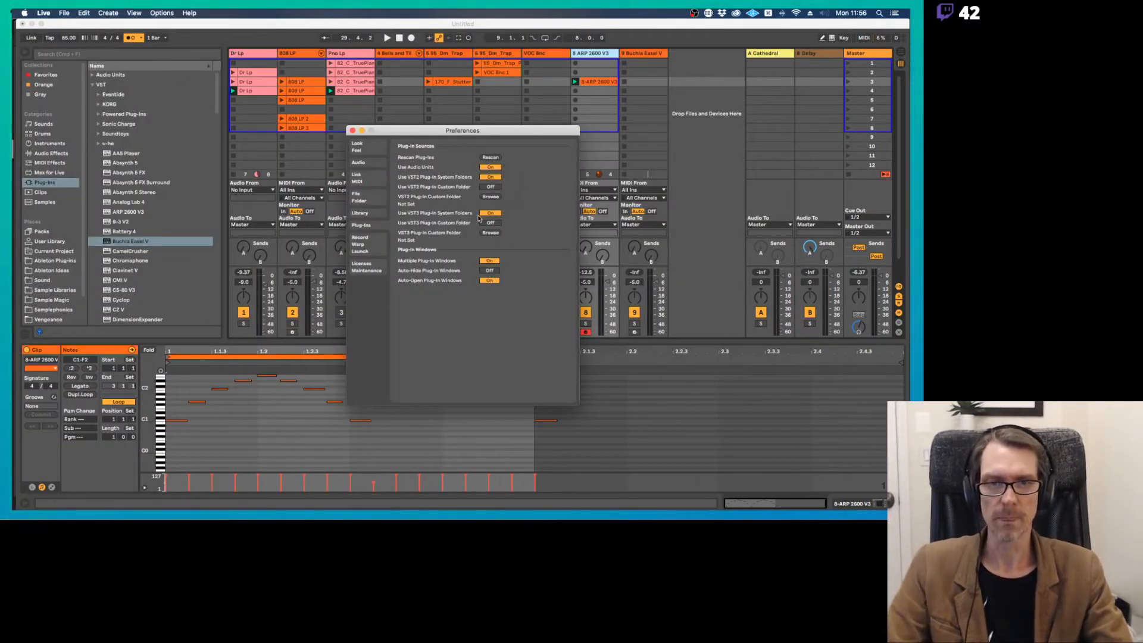
left_click(376, 240)
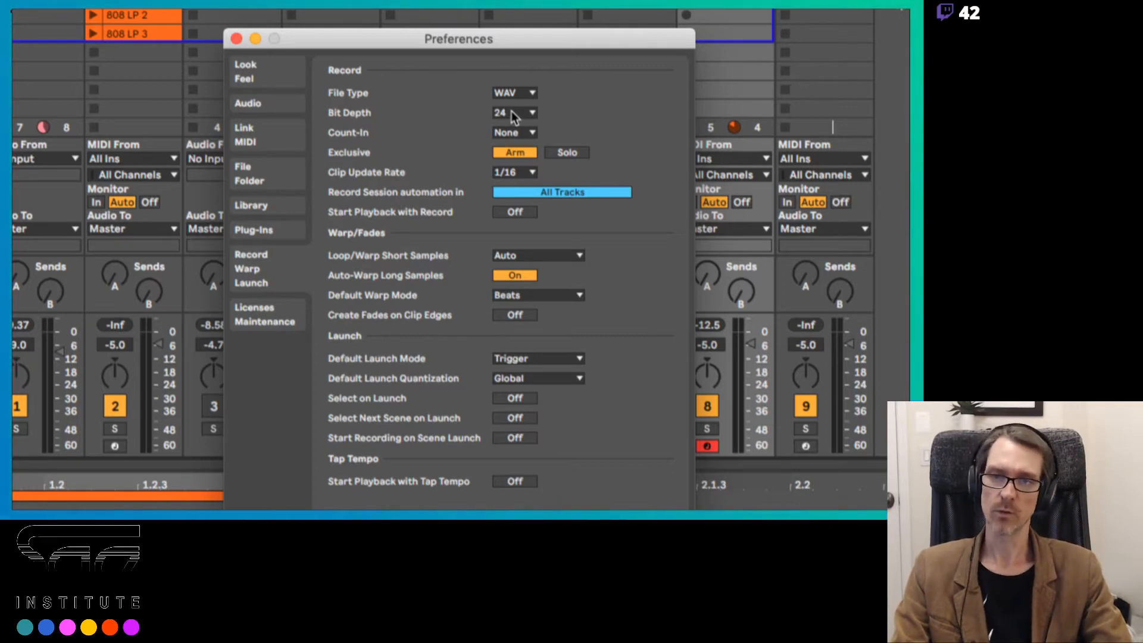
left_click(524, 134)
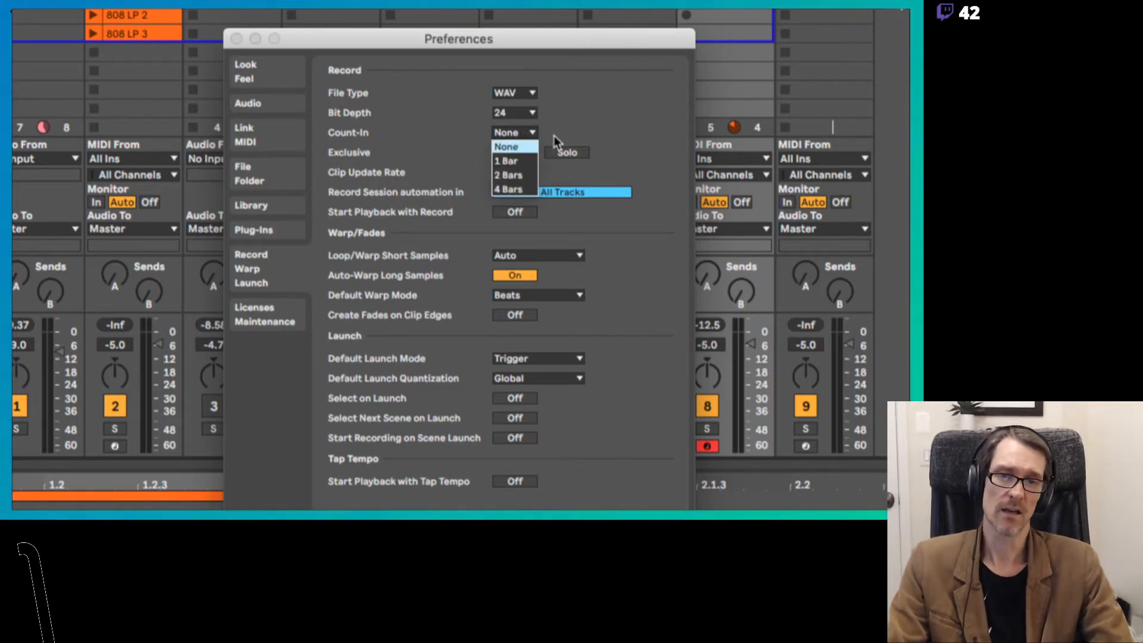
left_click(375, 139)
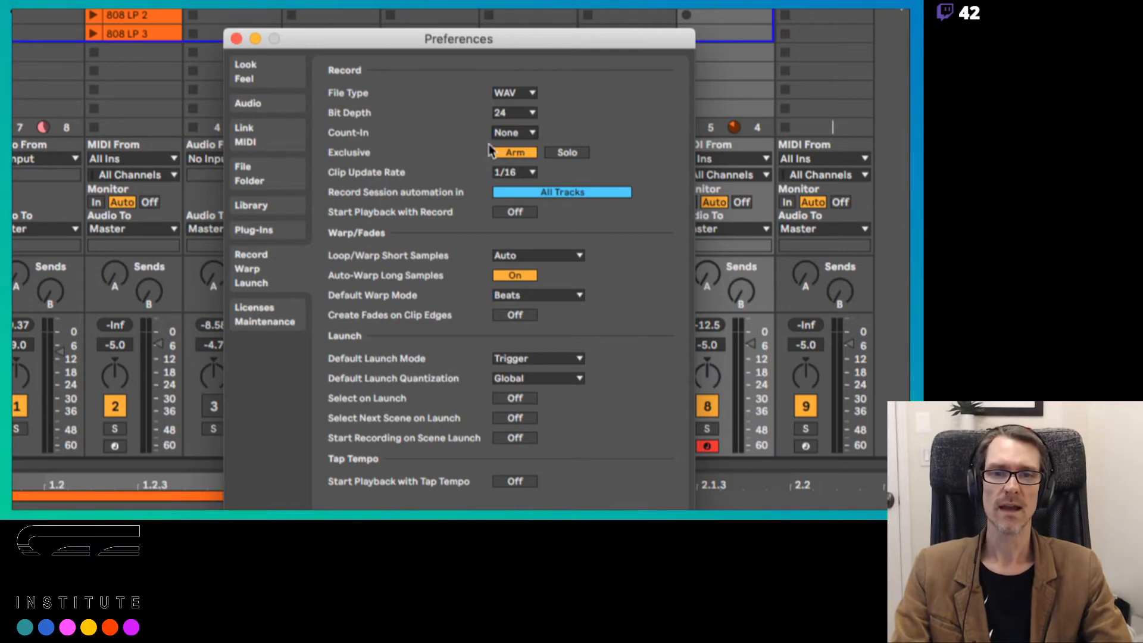
Turn on Exclusive Solo in the Record preferences, and solo tracks 4, 5 and 6 one at a time to demonstrate it.
left_click(569, 154)
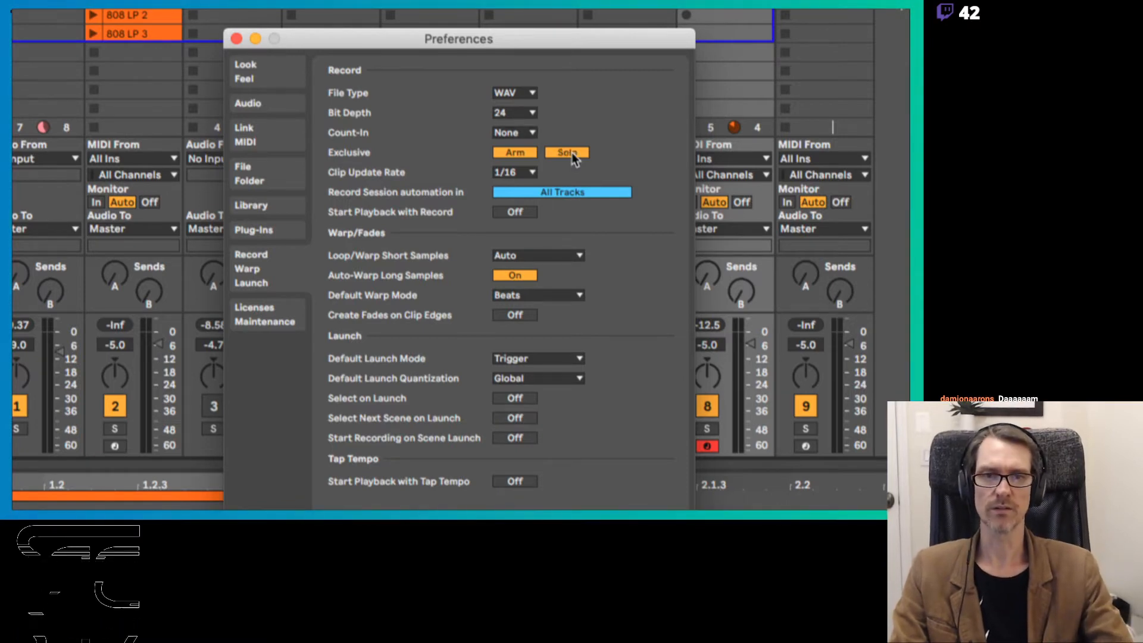
left_click(236, 40)
left_click(312, 429)
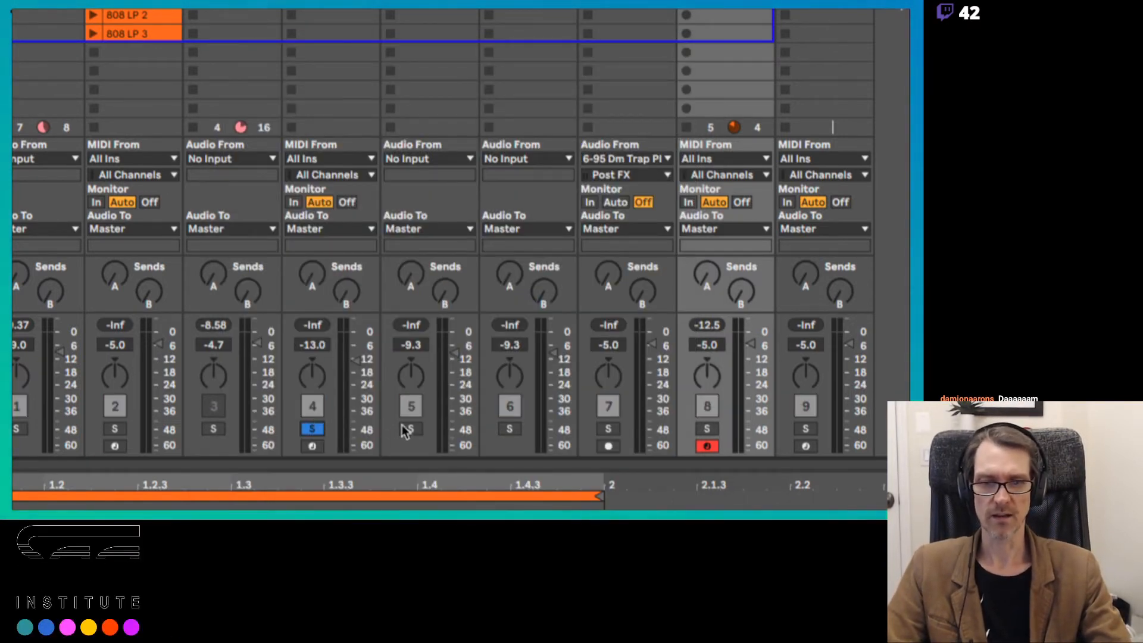
left_click(411, 429)
left_click(312, 428)
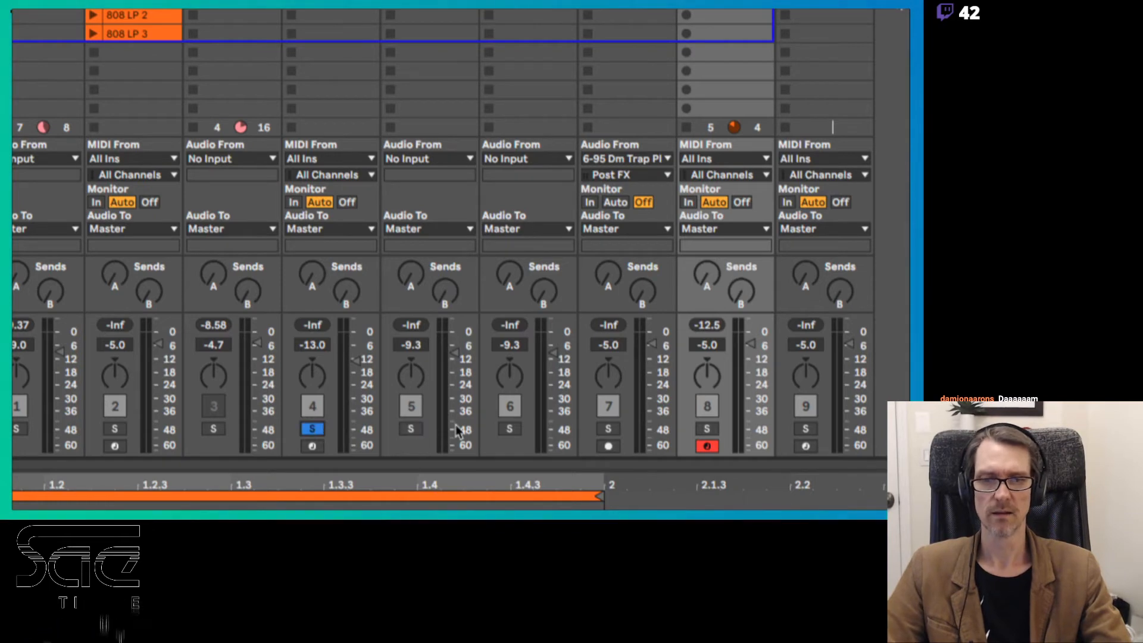
left_click(509, 429)
left_click(411, 428)
left_click(312, 429)
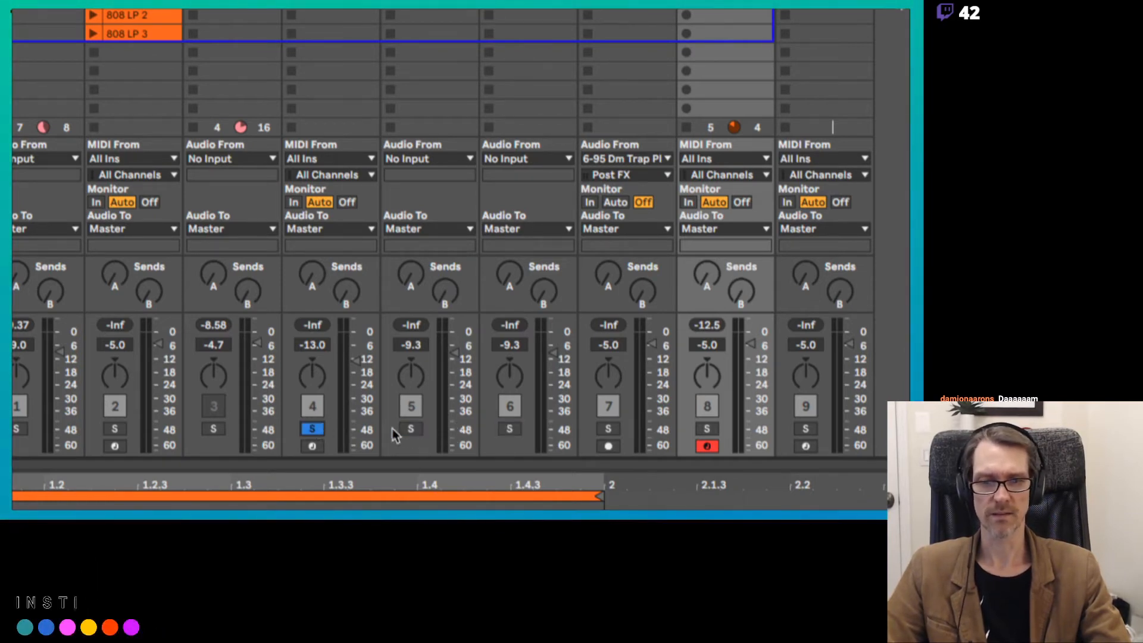
Solo tracks 5, 6 and 4 together despite the exclusive setting, and clear all the solos.
left_click(411, 429)
left_click(509, 428, "ctrl")
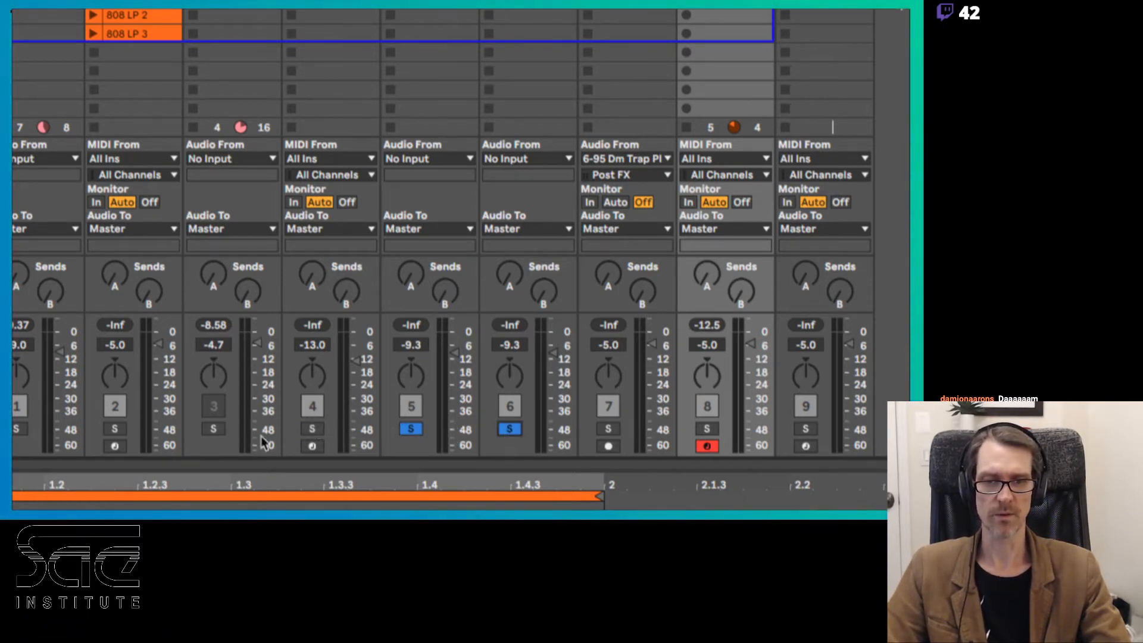
left_click(315, 429, "ctrl")
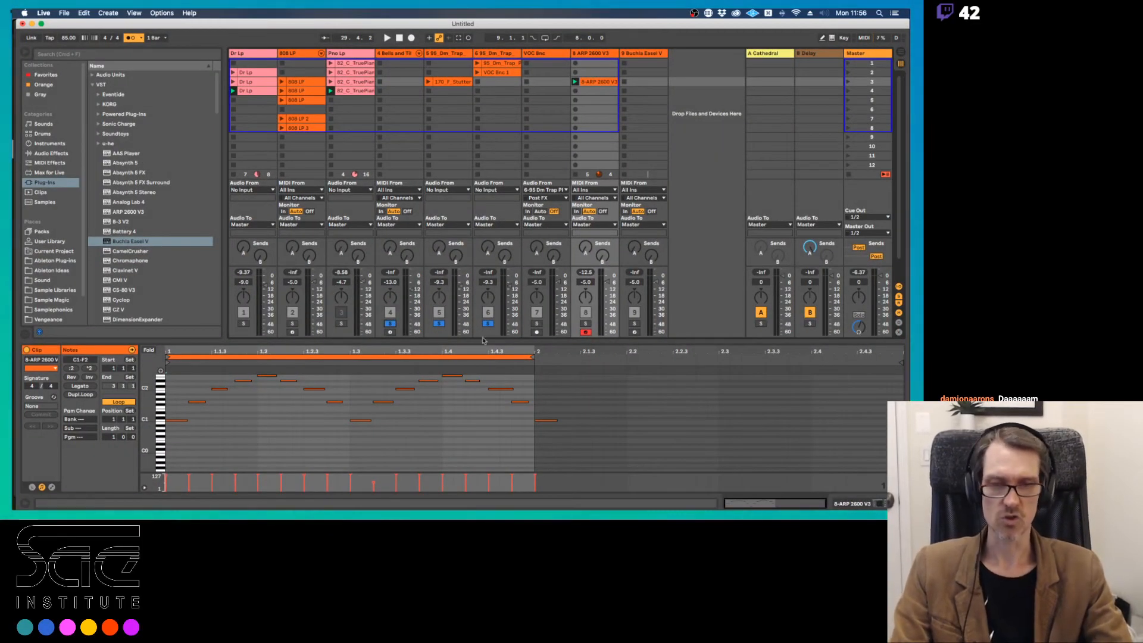
left_click(438, 323)
left_click(438, 324)
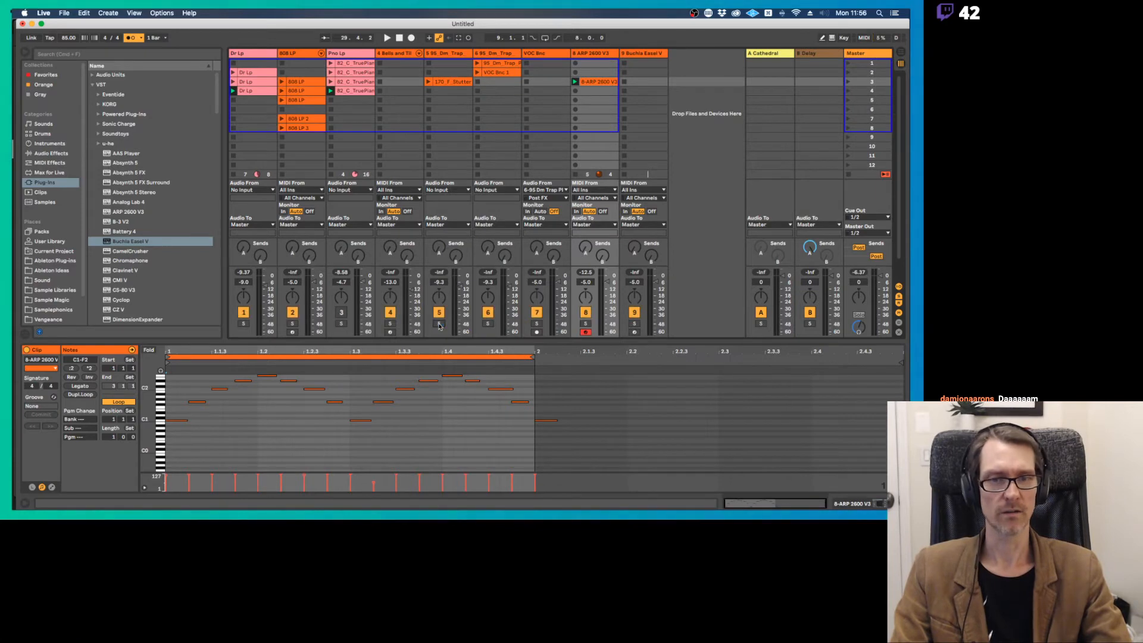
Turn off Exclusive Solo in the Record preferences, and switch Record Session automation to Armed Tracks and back to All Tracks.
key("super+comma")
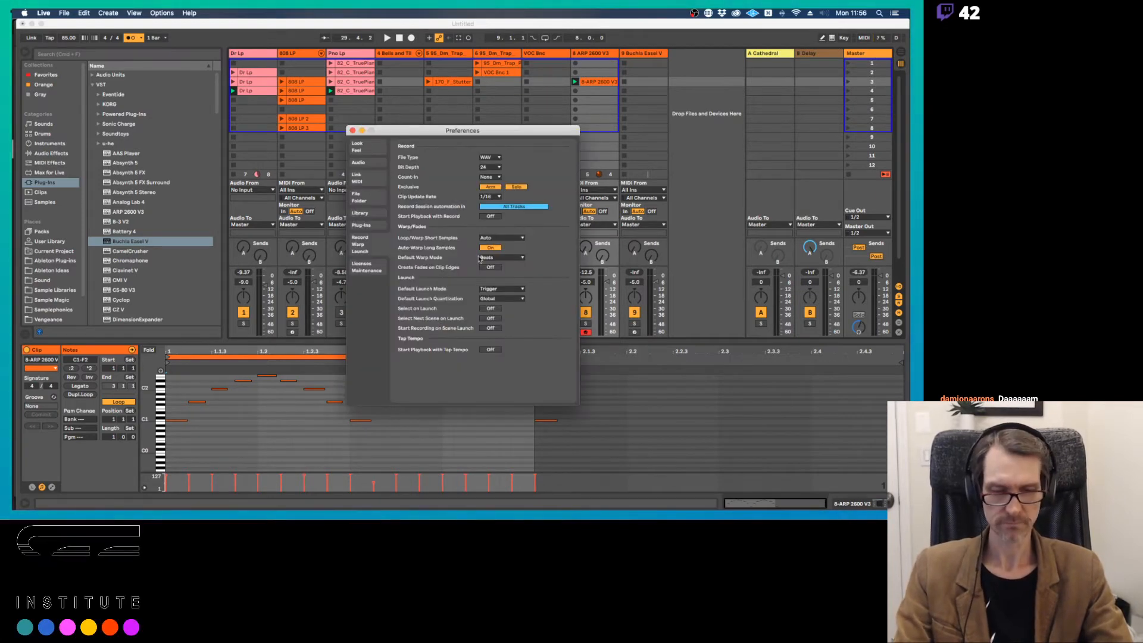
left_click(515, 186)
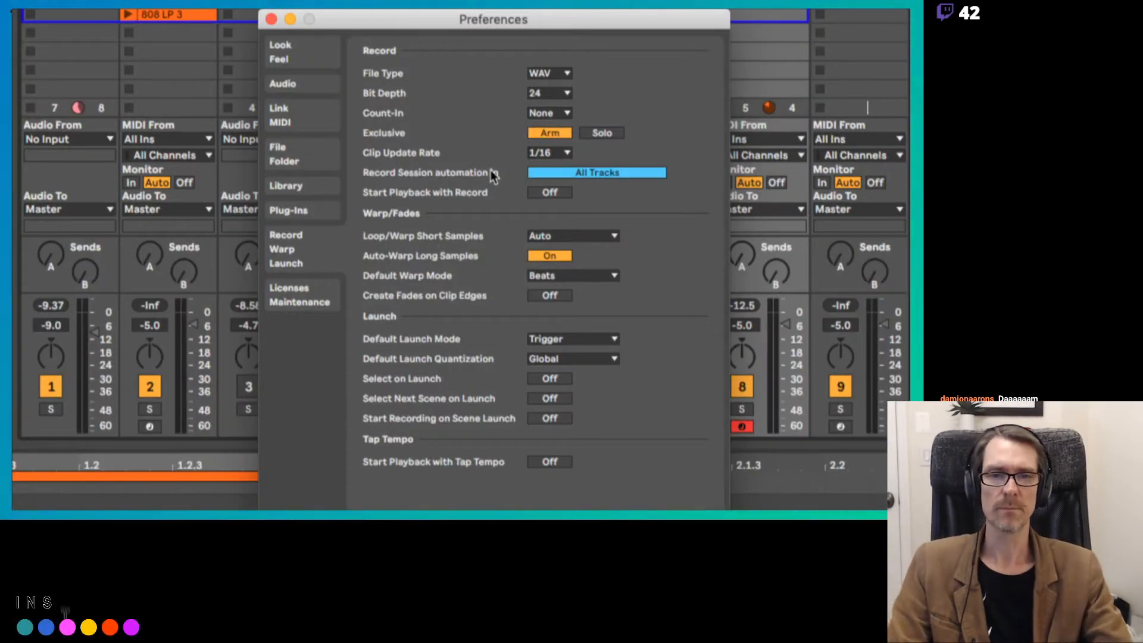
left_click(555, 176)
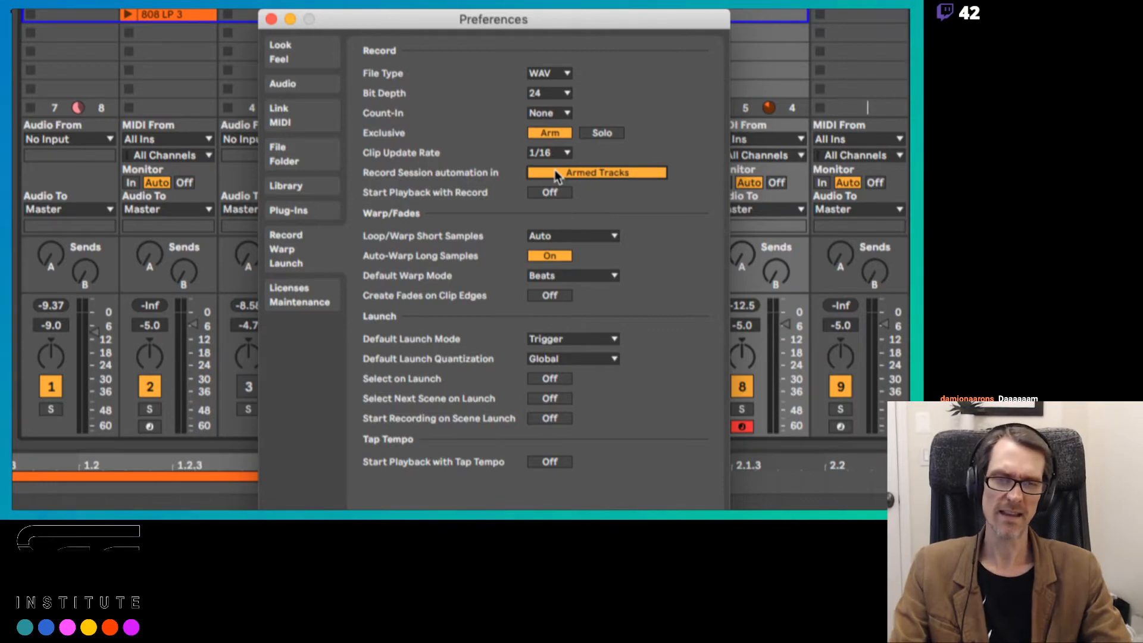
left_click(556, 174)
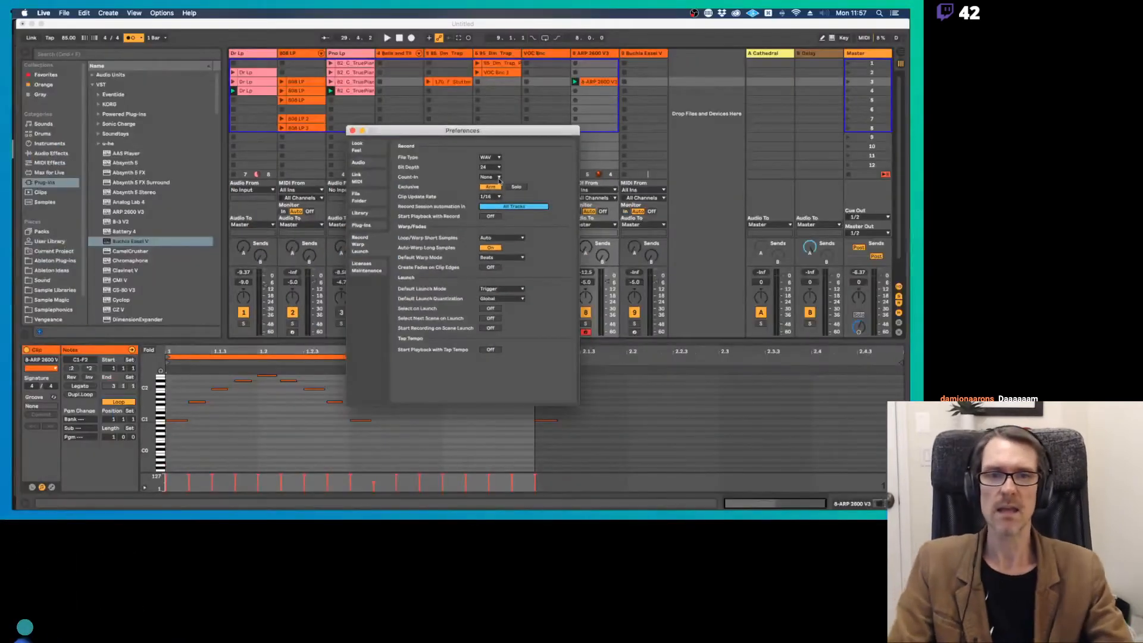
Turn off Automation Arm, and arm Arrangement recording after checking the Start Playback with Record preference.
left_click(441, 39)
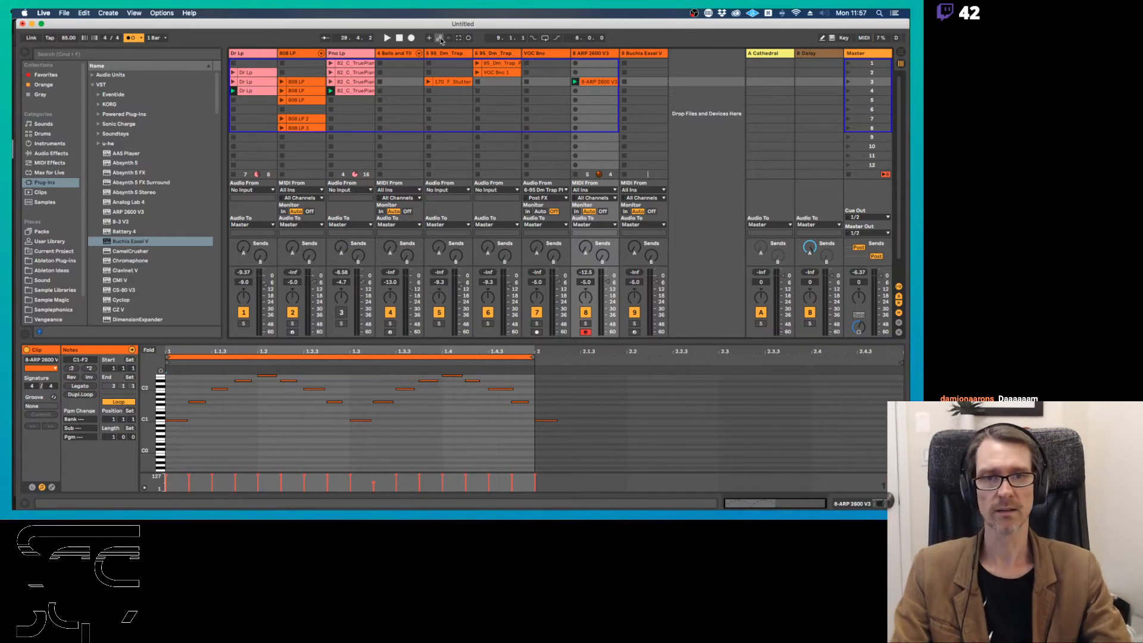
key("super+Tab")
key("super+Tab")
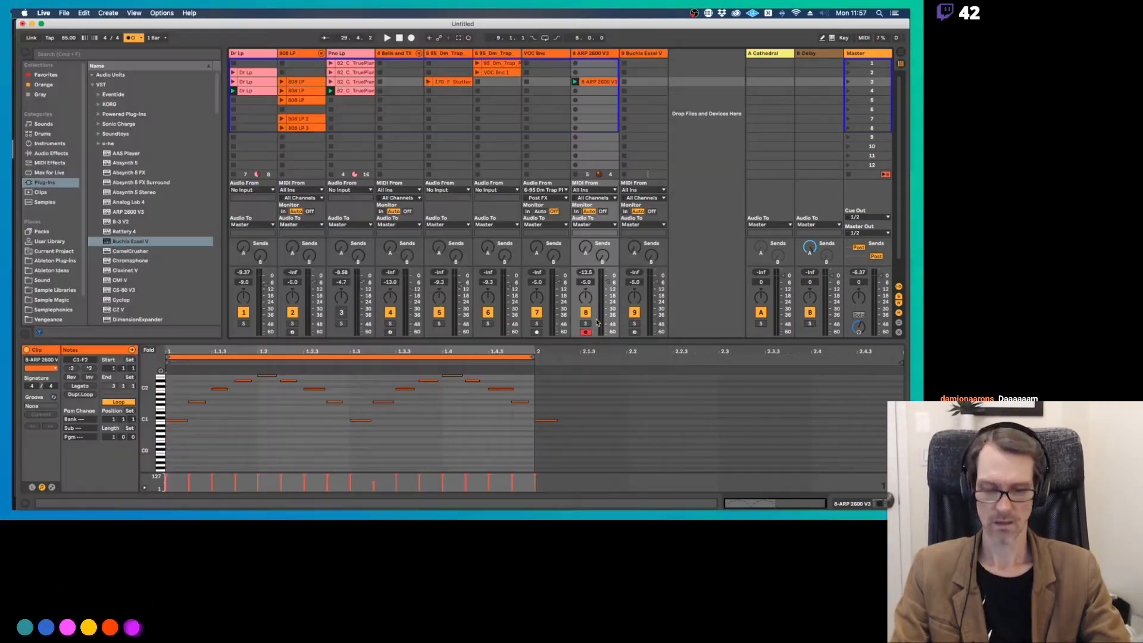
key("super+comma")
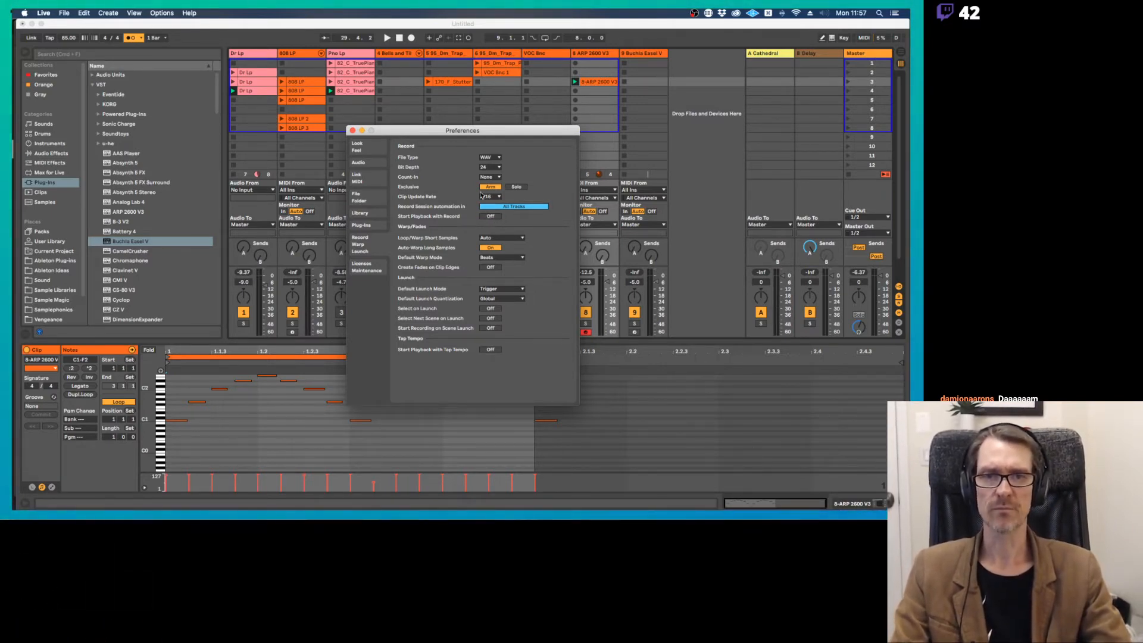
left_click(412, 38)
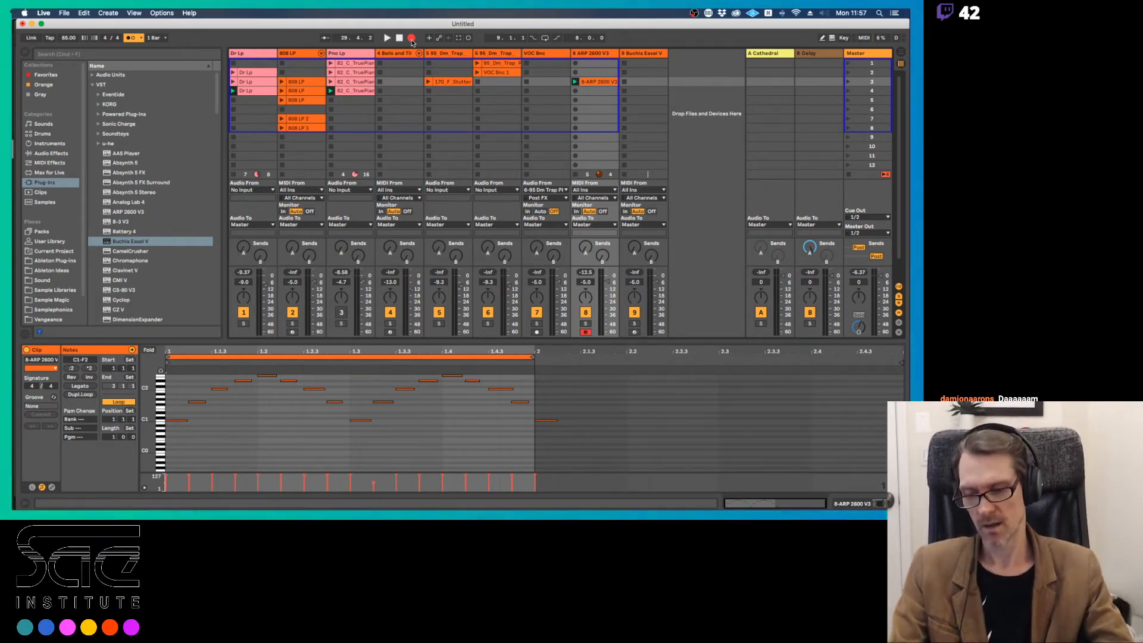
After checking the Record/Warp/Launch notes in Preview, turn on Start Playback with Tap Tempo in Live and review the Licenses Maintenance preferences.
key("super+Tab")
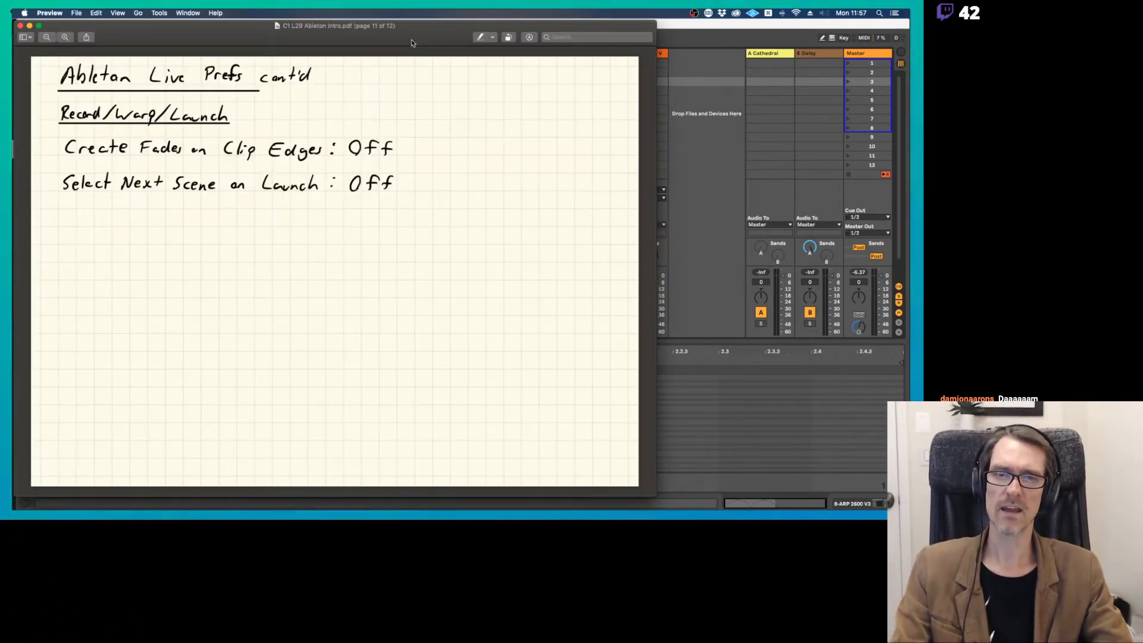
key("super+Tab")
key("super+comma")
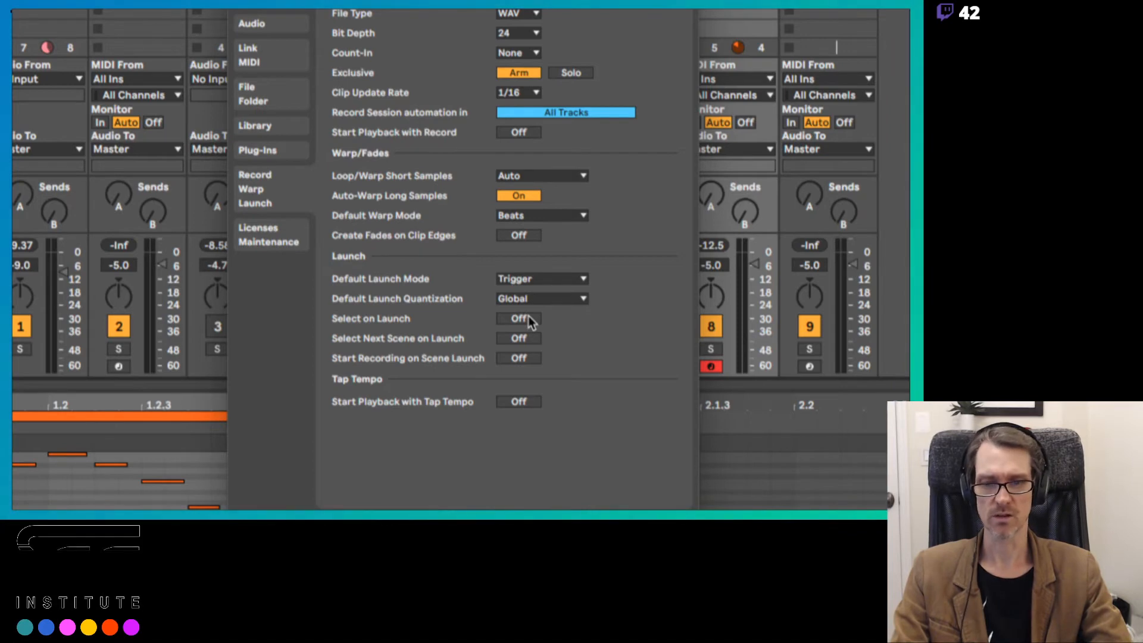
left_click(517, 401)
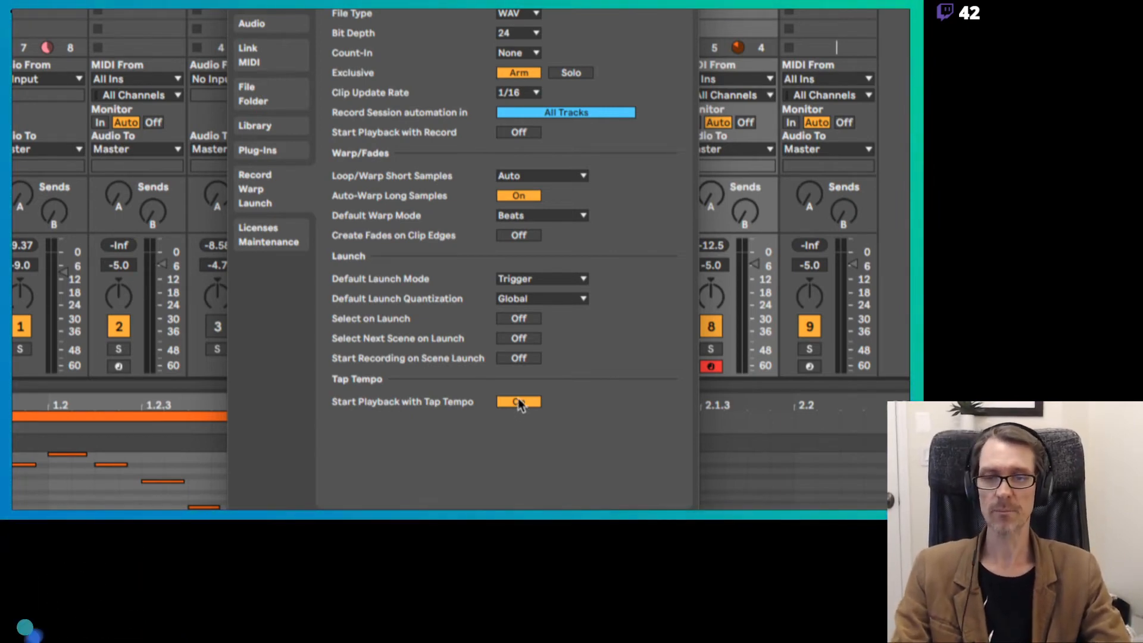
left_click(286, 231)
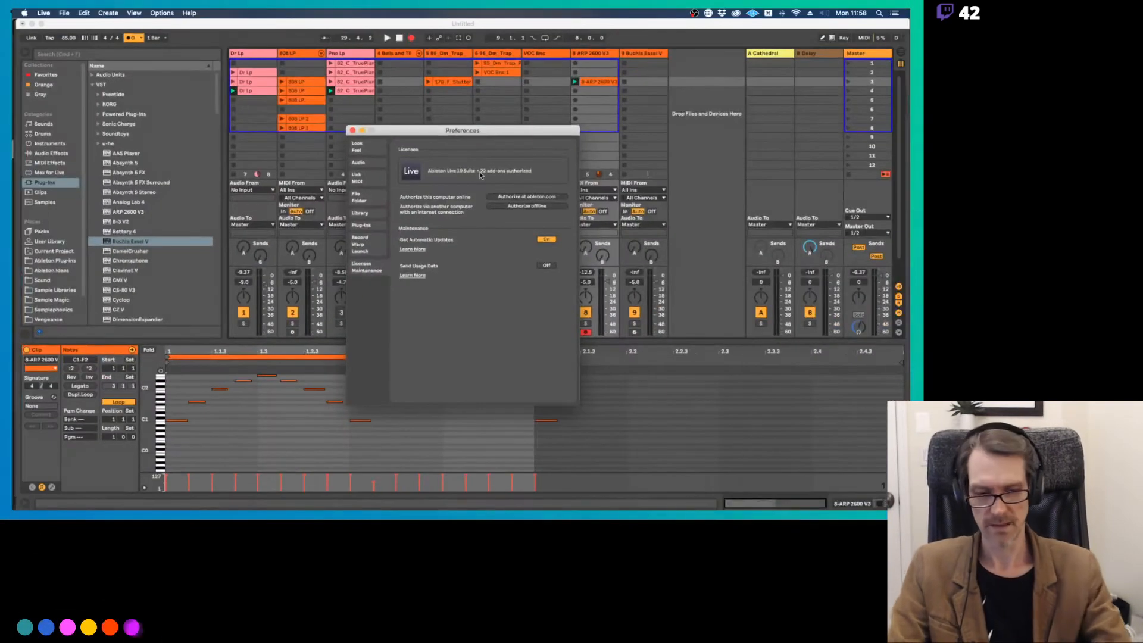
left_click(353, 130)
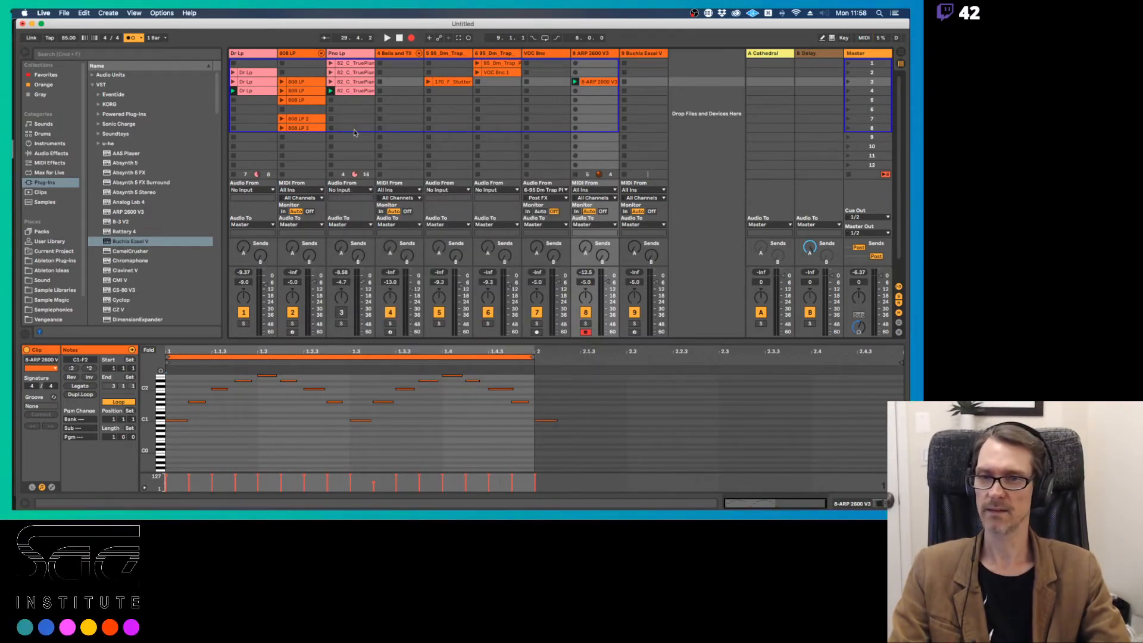
key("super+Tab")
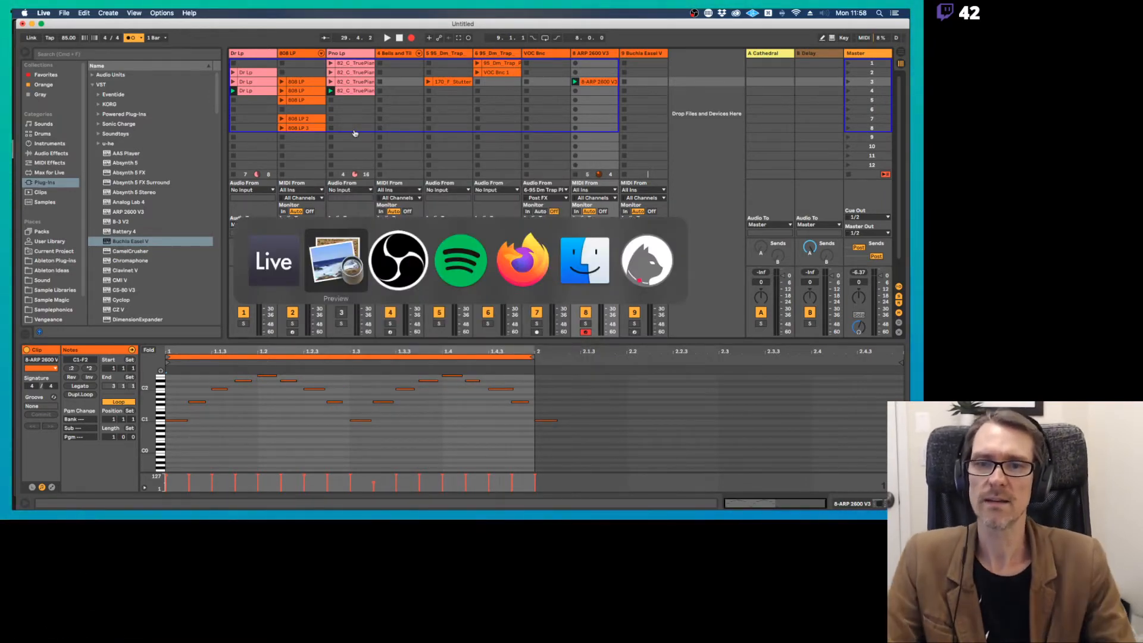
key("super+Tab")
key("super+Tab")
key("super+Tab")
key("super+Tab")
key("super+Tab")
key("super+Tab")
key("super+Tab")
key("super+Tab")
key("super+Tab")
key("super+Tab")
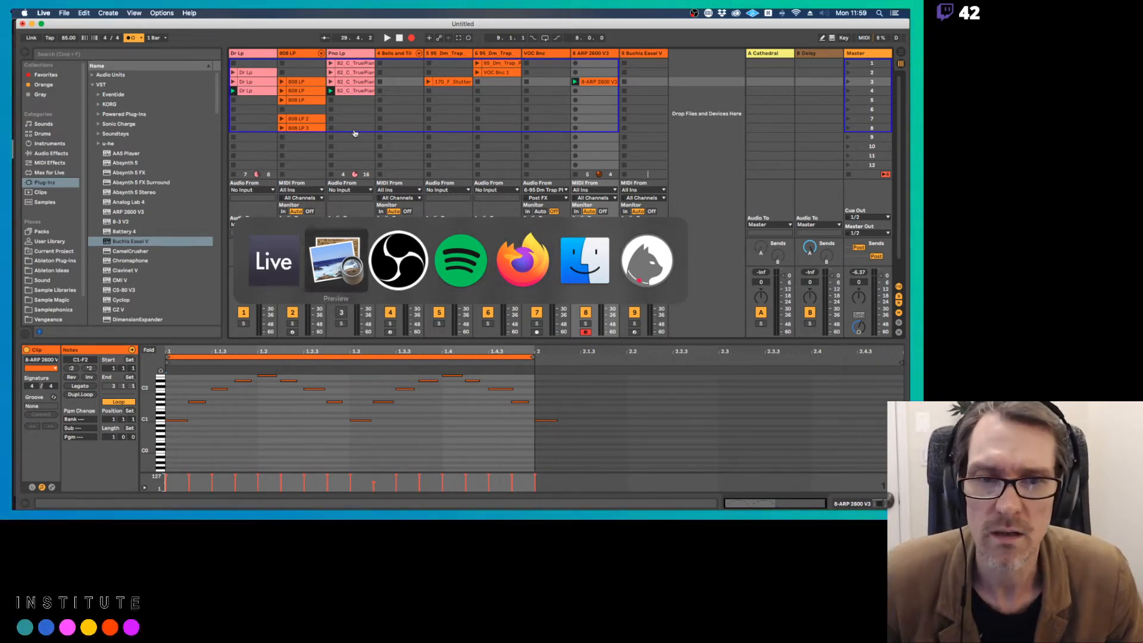
key("super+Tab")
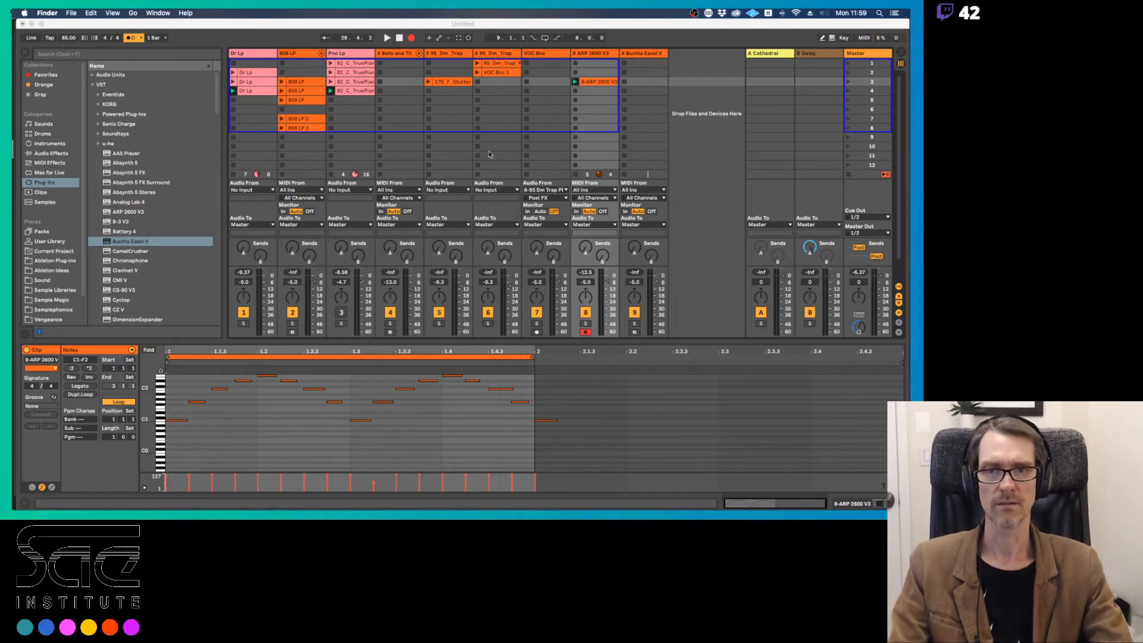
Return to Live, discard the changes to the Untitled set and start with a fresh default set.
left_click(460, 25)
key("super+q")
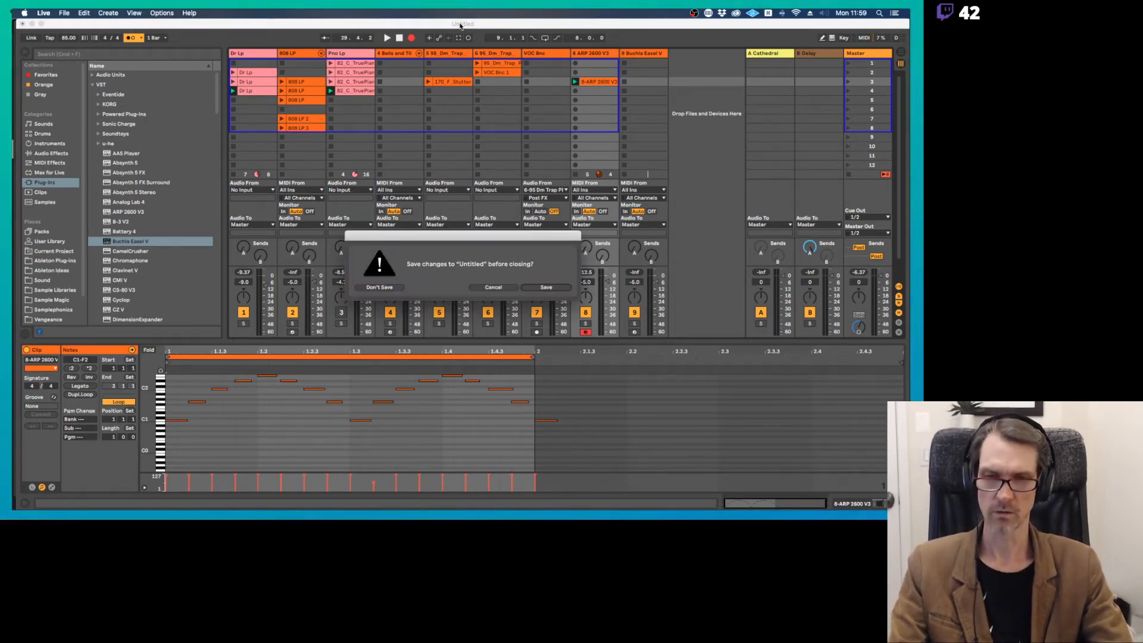
left_click(380, 287)
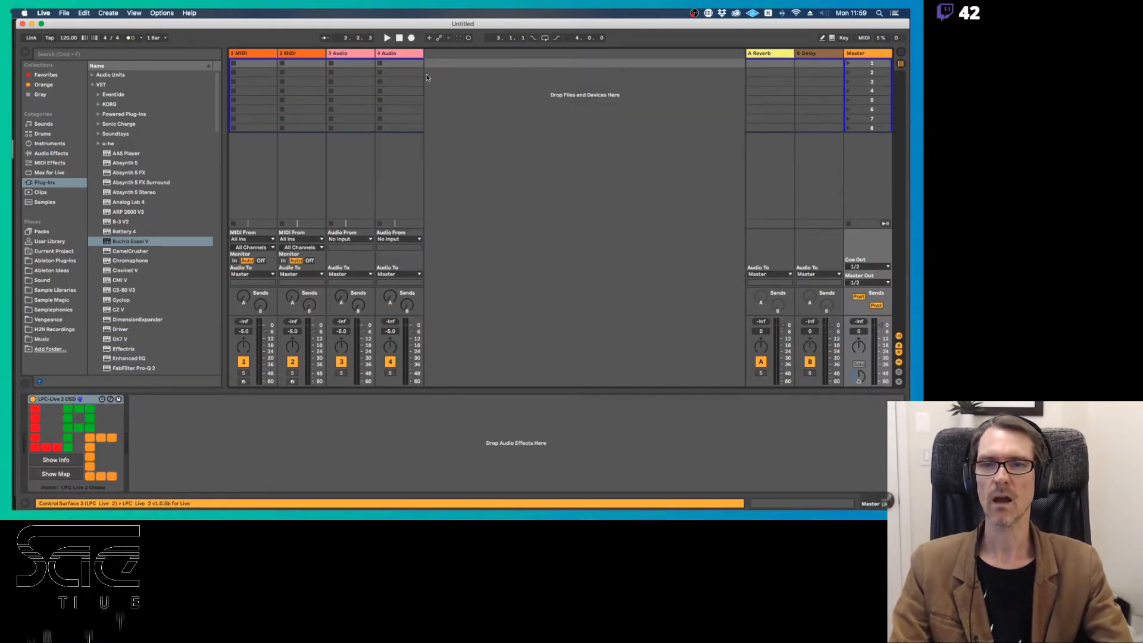
Switch to Firefox and open the Ableton Session Setup Exercise from the Week 6 Exercises/Labs module for editing.
key("super+Tab")
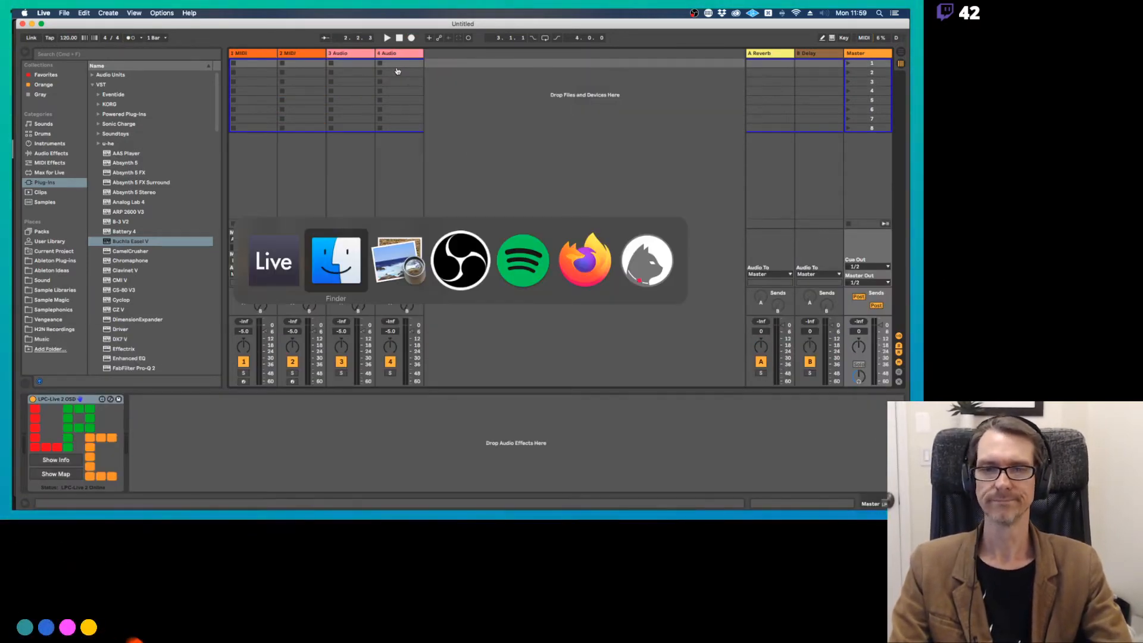
key("super+Tab")
key("super+Tab")
key("super+Tab")
key("super+Tab")
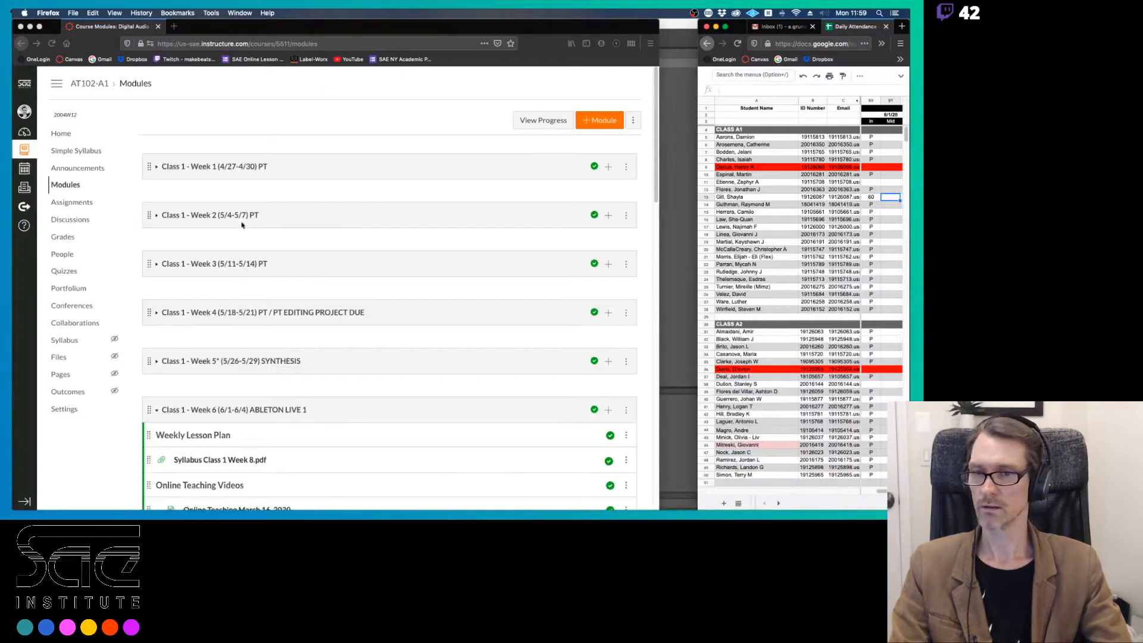
scroll(241, 225, "down", 5)
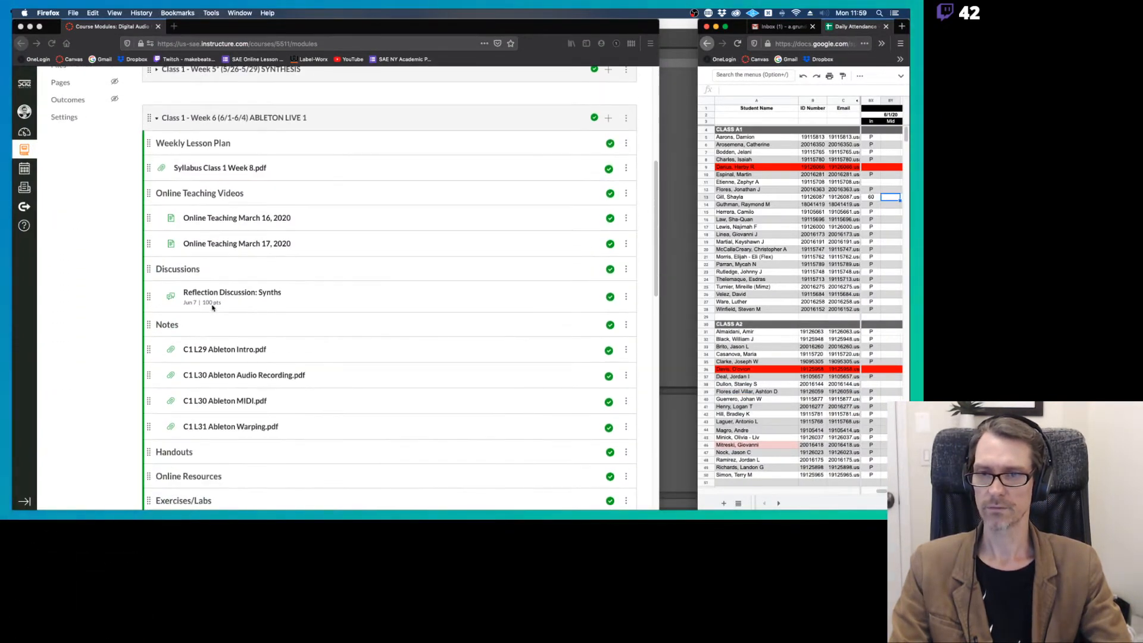
scroll(272, 330, "down", 1)
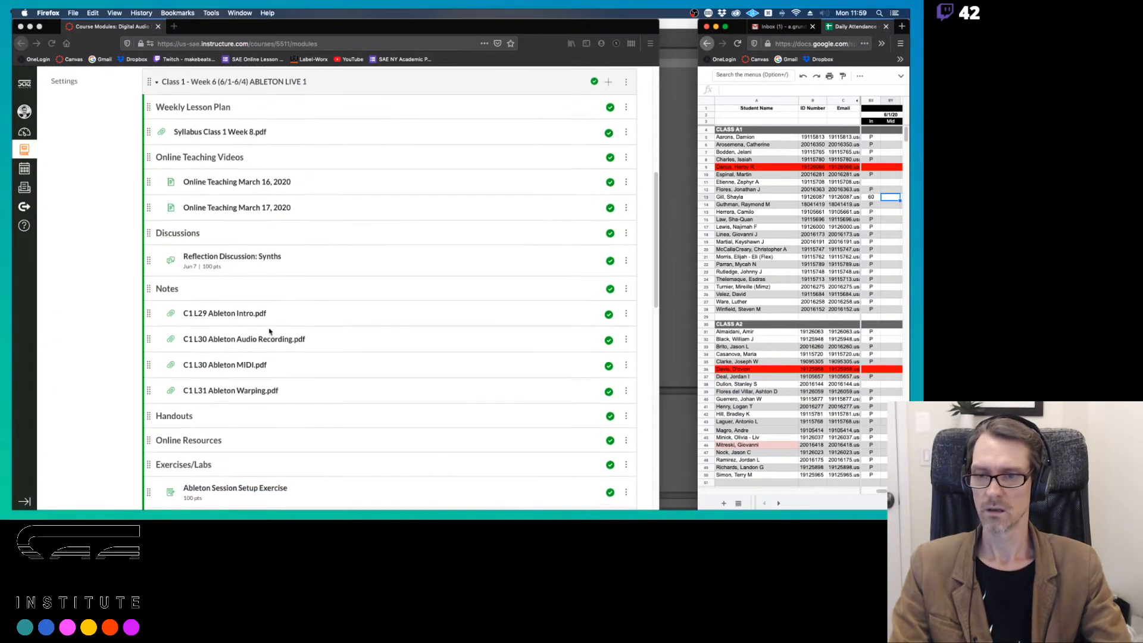
scroll(271, 227, "down", 5)
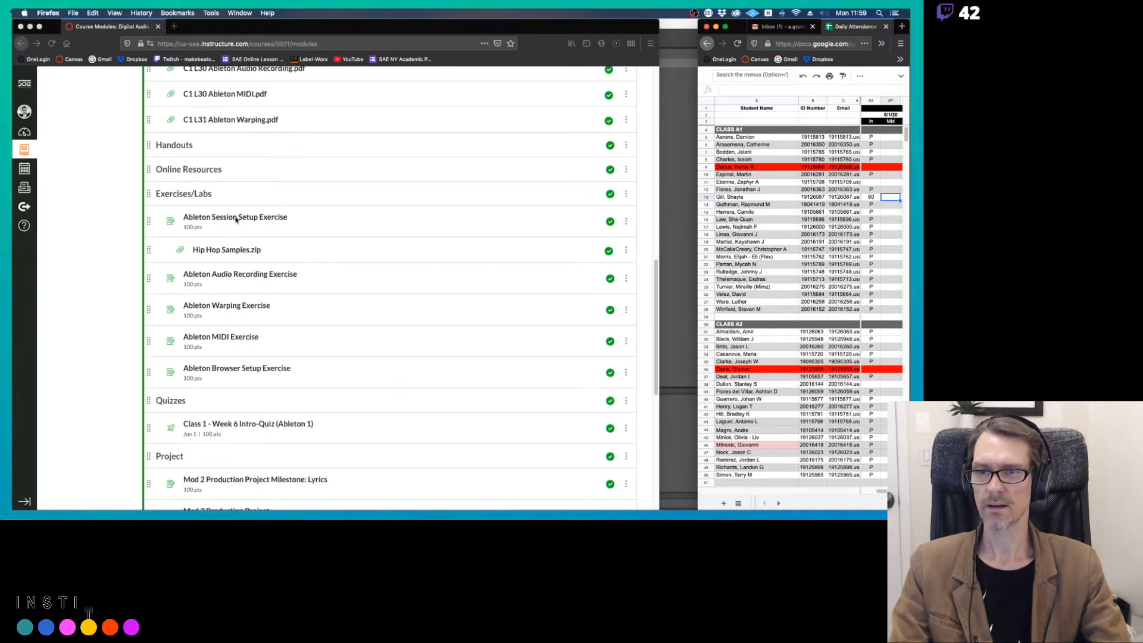
left_click(236, 220)
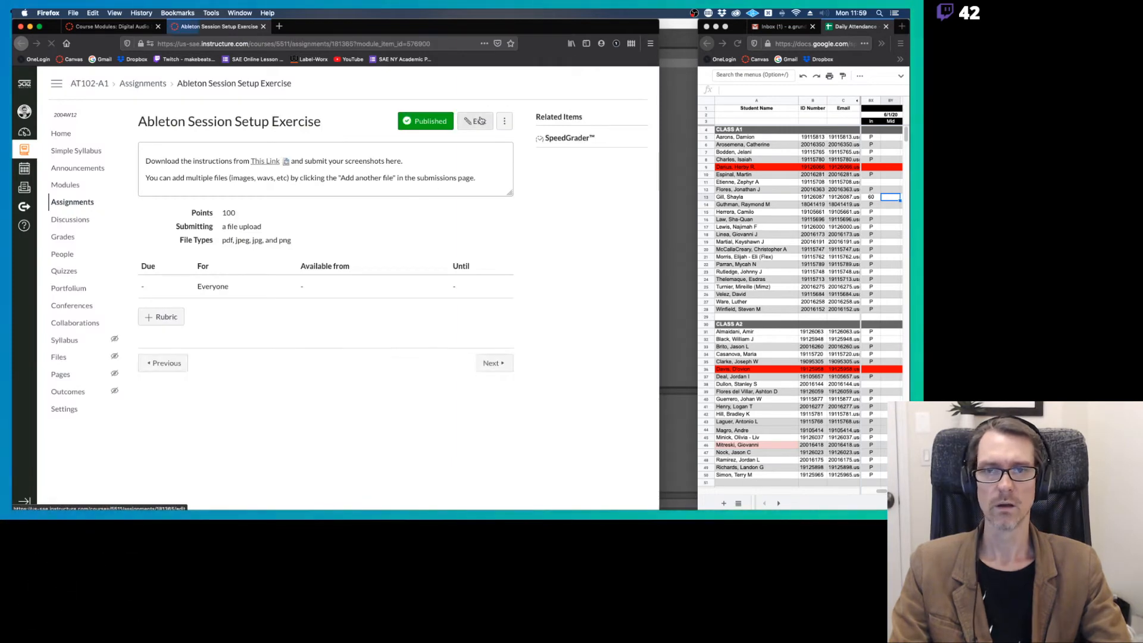
left_click(481, 121)
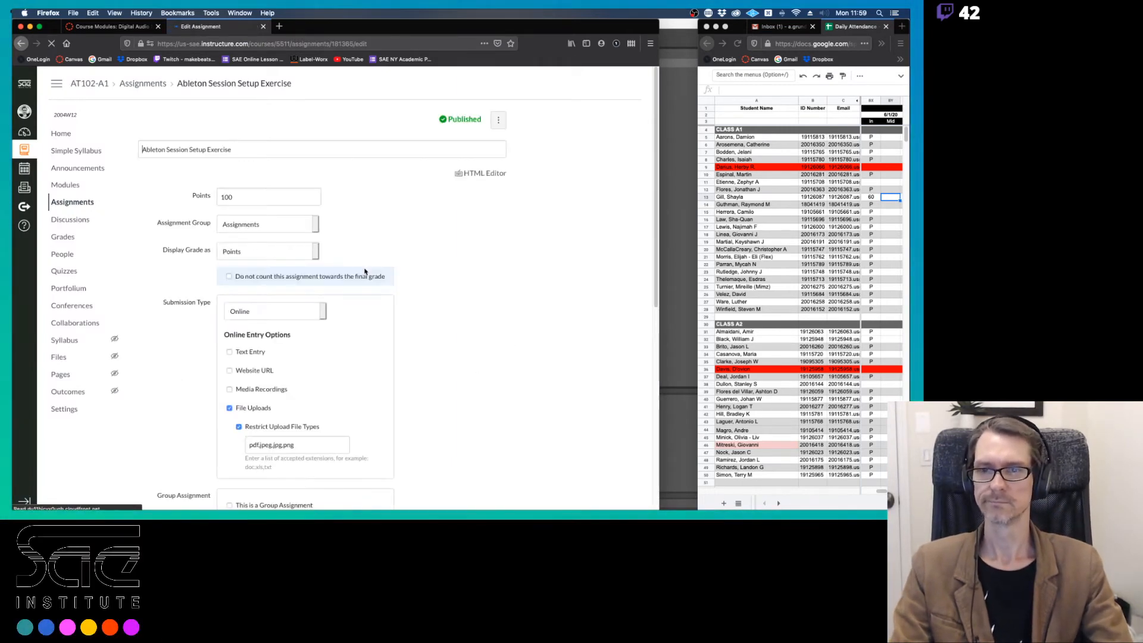
Set the assignment's due date to Jun 7 11:59pm for everyone, and open the calendar for its Until date.
scroll(485, 256, "down", 5)
scroll(486, 257, "down", 3)
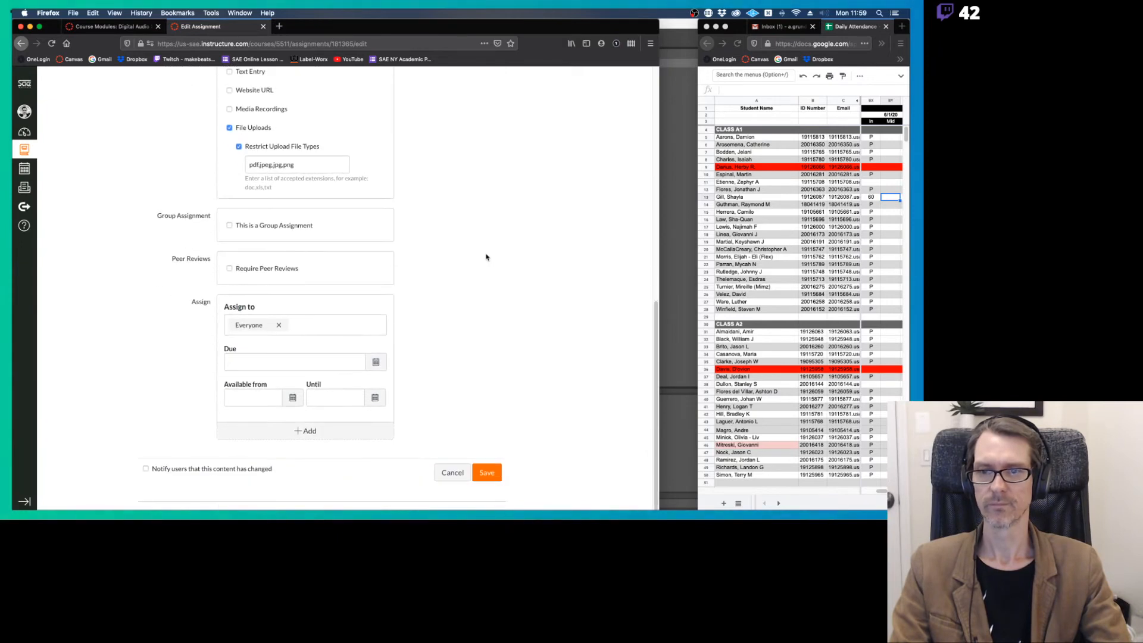
left_click(375, 362)
left_click(232, 424)
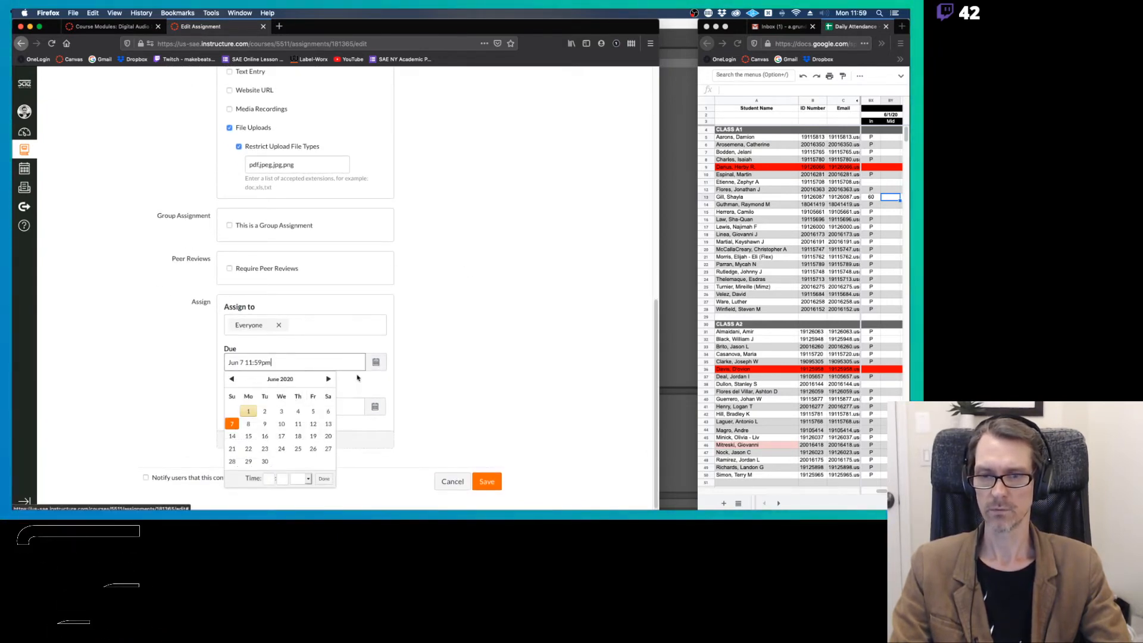
left_click(383, 381)
left_click(372, 407)
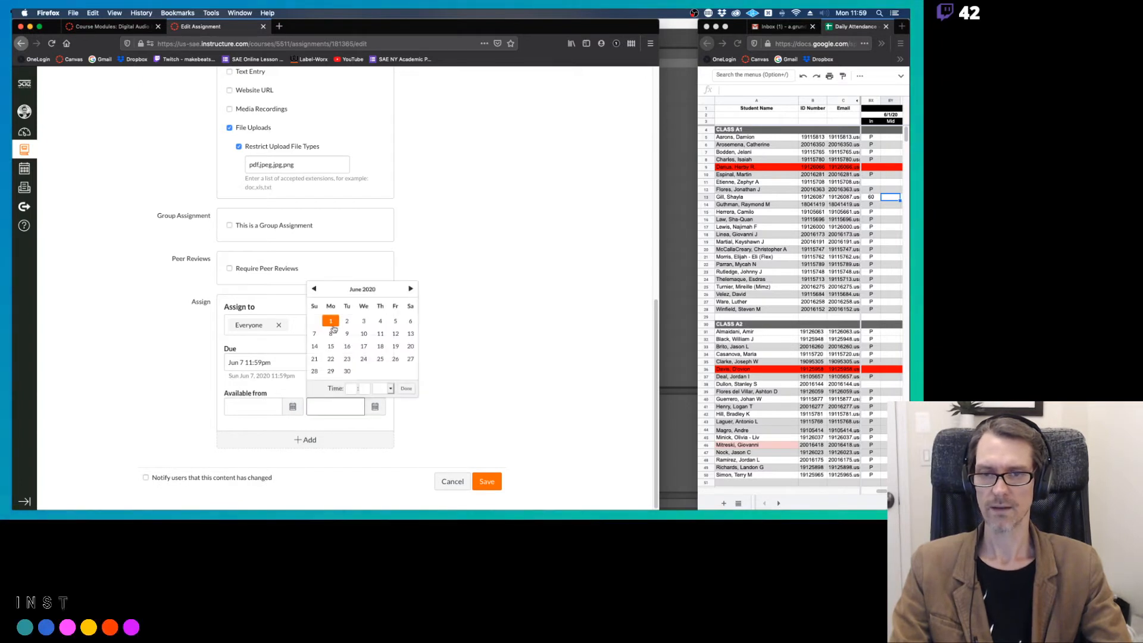
Make the assignment available from Jun 1 12am until Jun 14 11:59pm and save it.
left_click(315, 347)
left_click(253, 406)
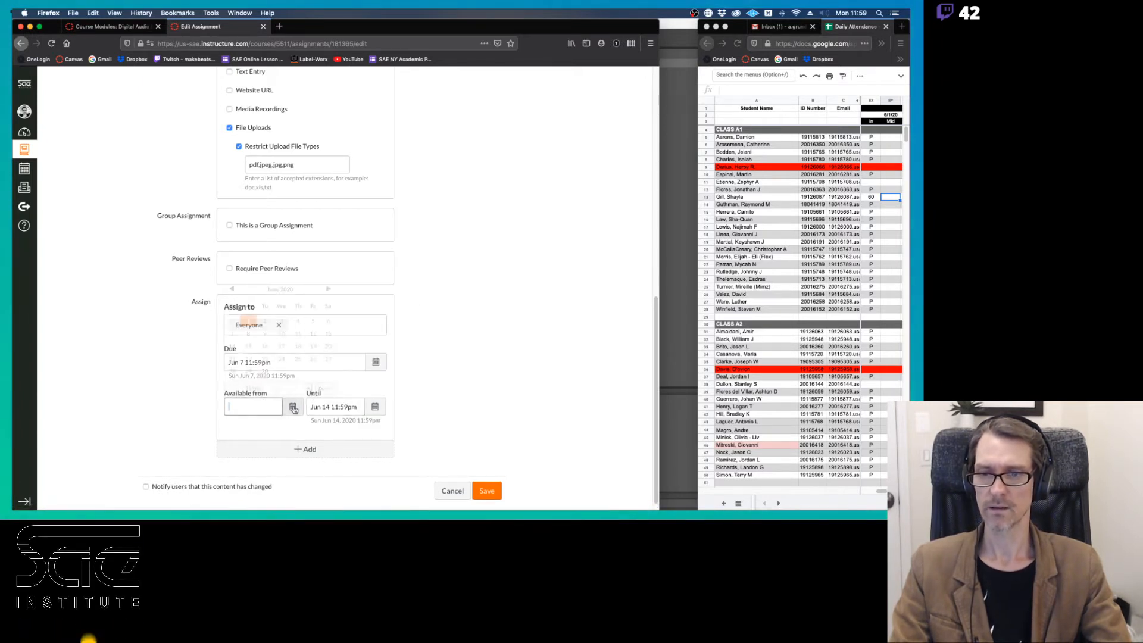
left_click(248, 321)
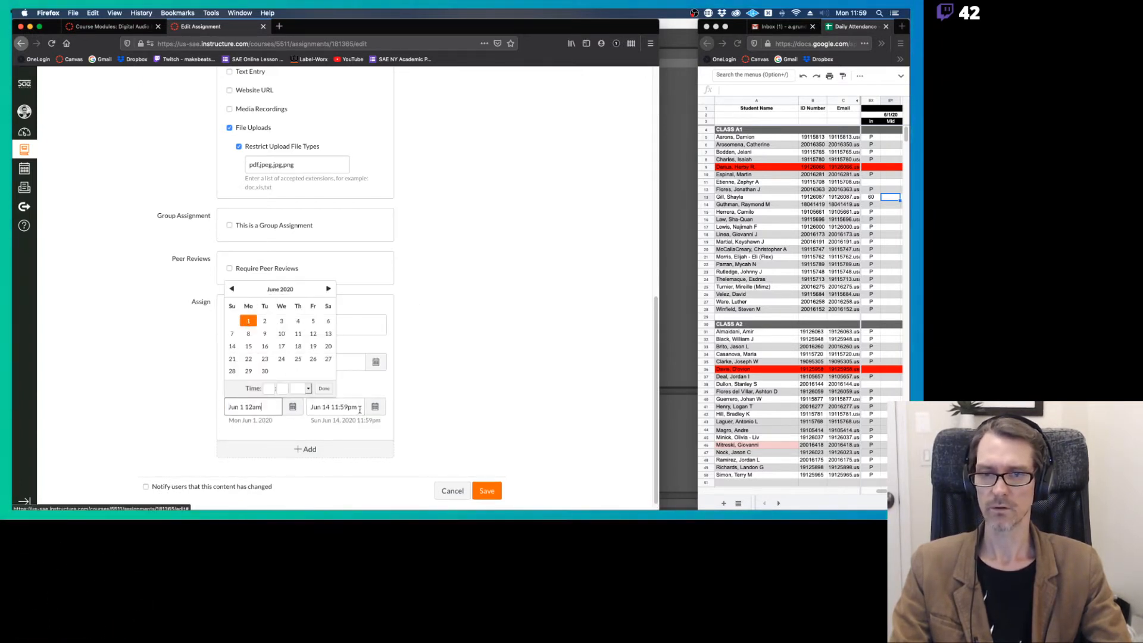
left_click(323, 388)
left_click(485, 491)
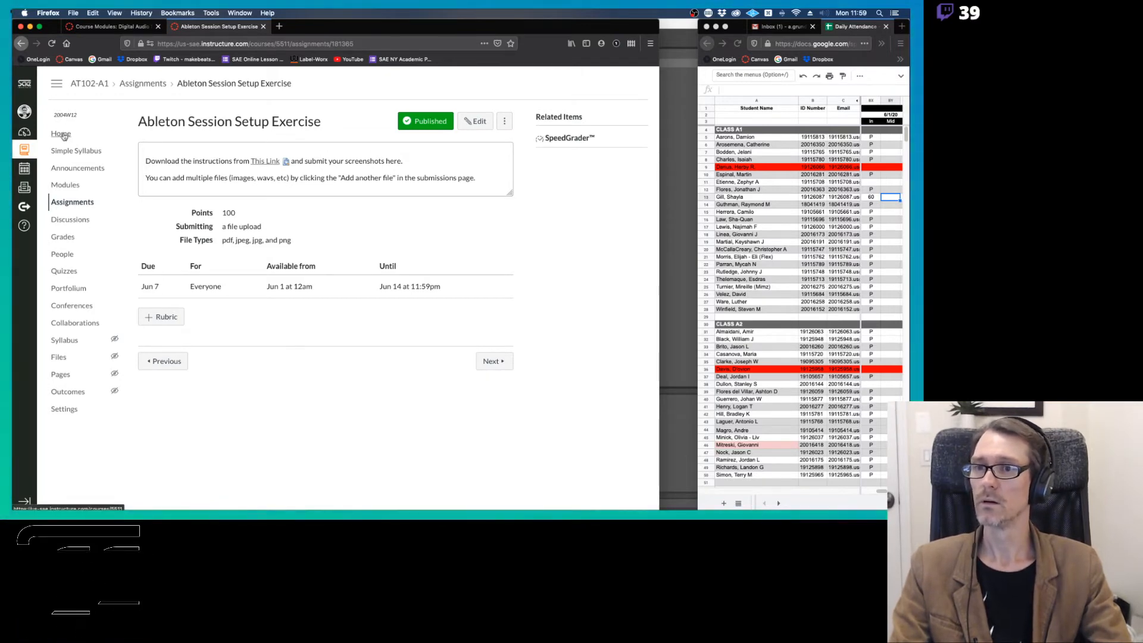
Open the AT102-A2 course's modules in a new tab and collapse the Week 1 to Week 4 modules.
left_click(25, 132, "super")
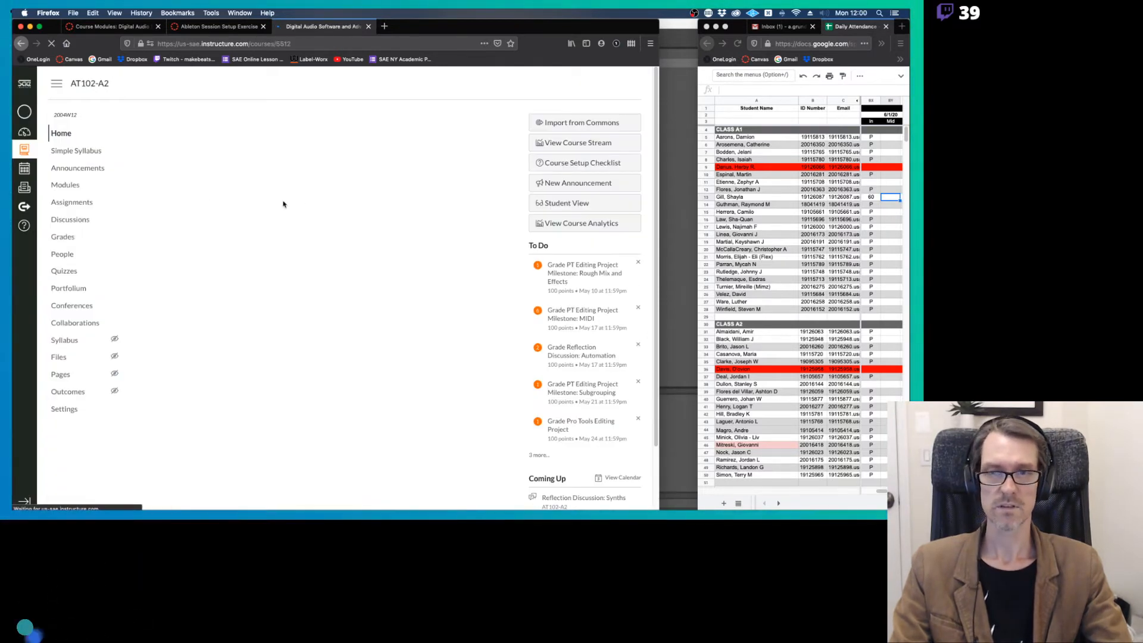
left_click(74, 186)
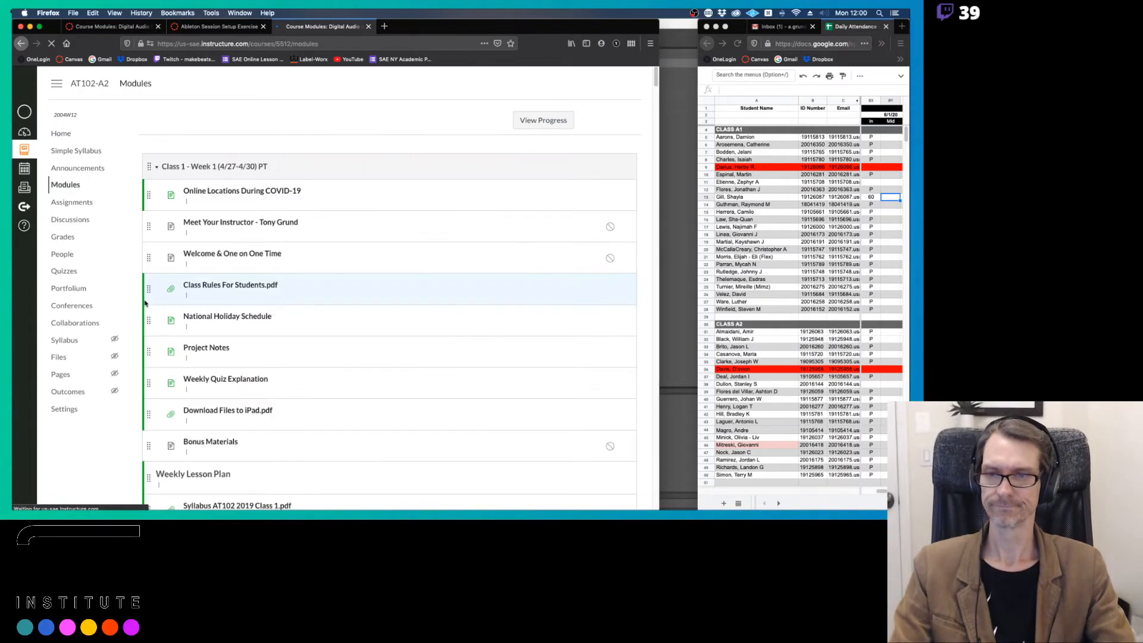
left_click(211, 169)
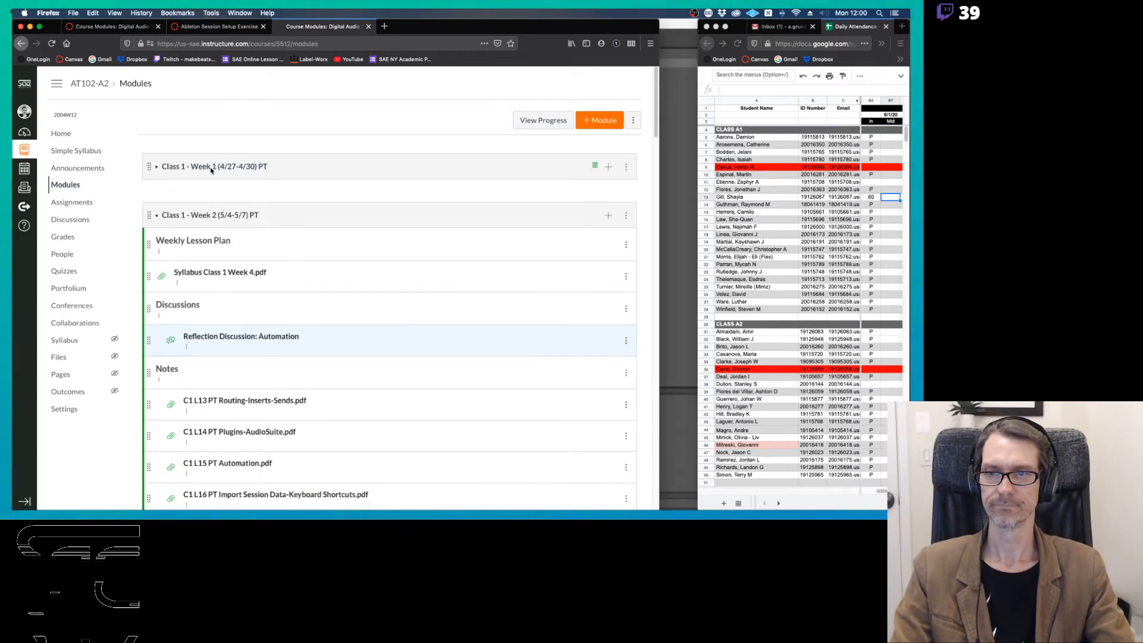
left_click(211, 170)
scroll(210, 214, "down", 2)
scroll(210, 213, "up", 3)
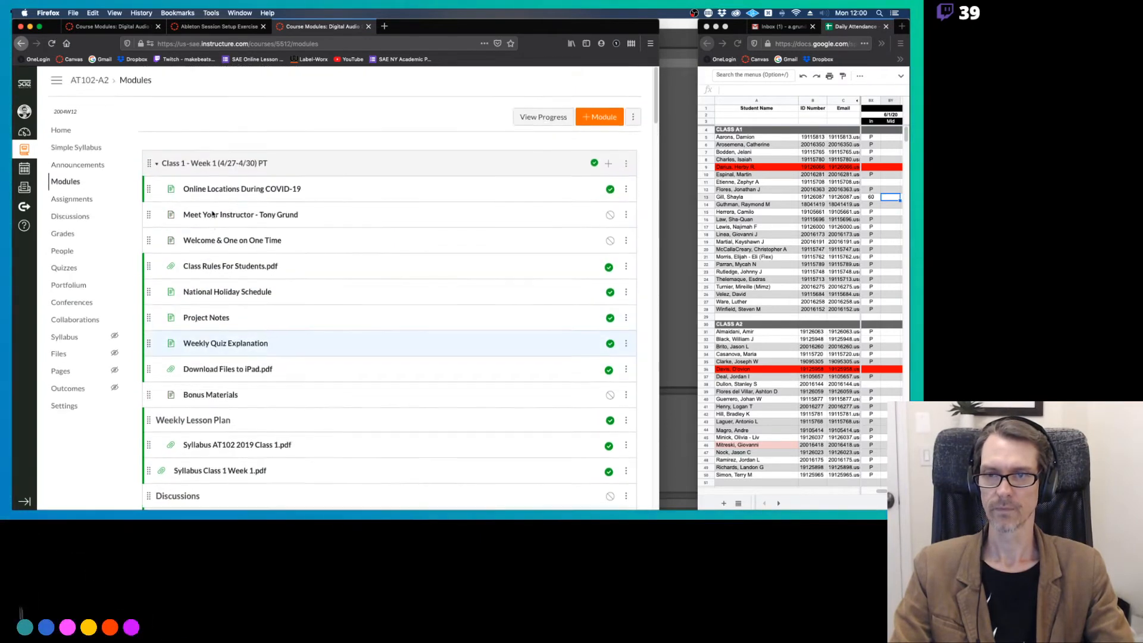
left_click(212, 166)
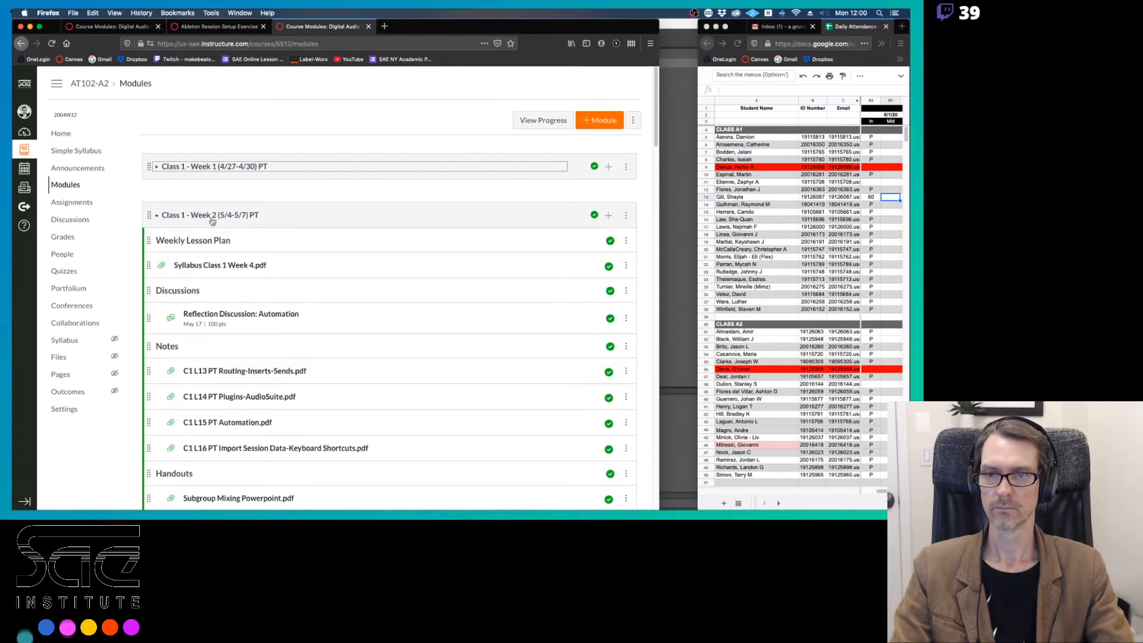
left_click(212, 220)
left_click(212, 272)
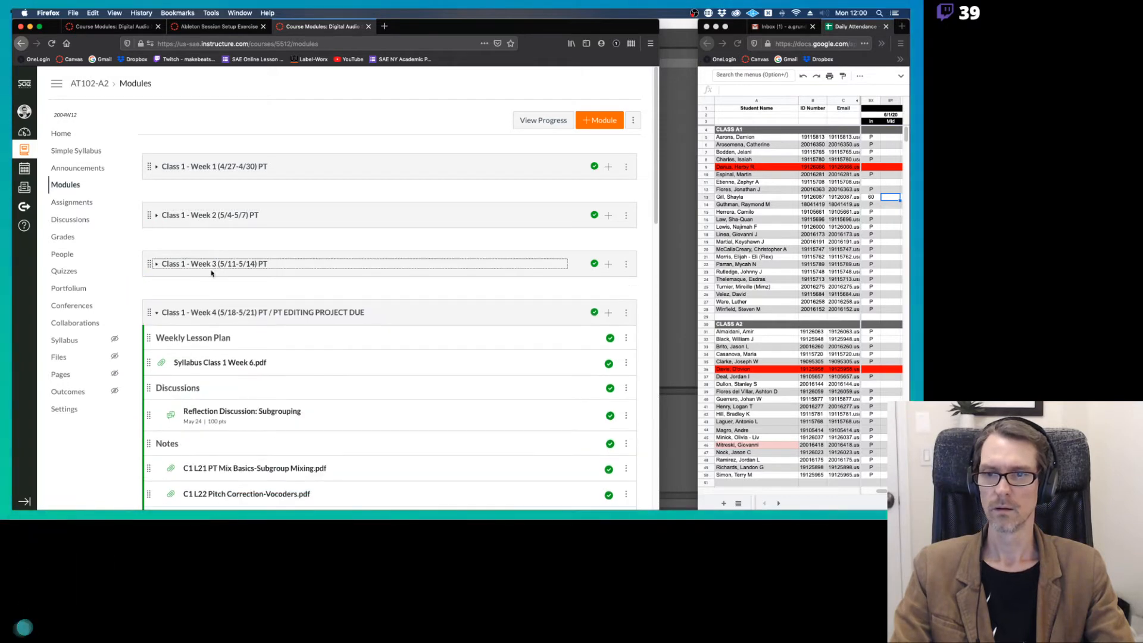
left_click(207, 314)
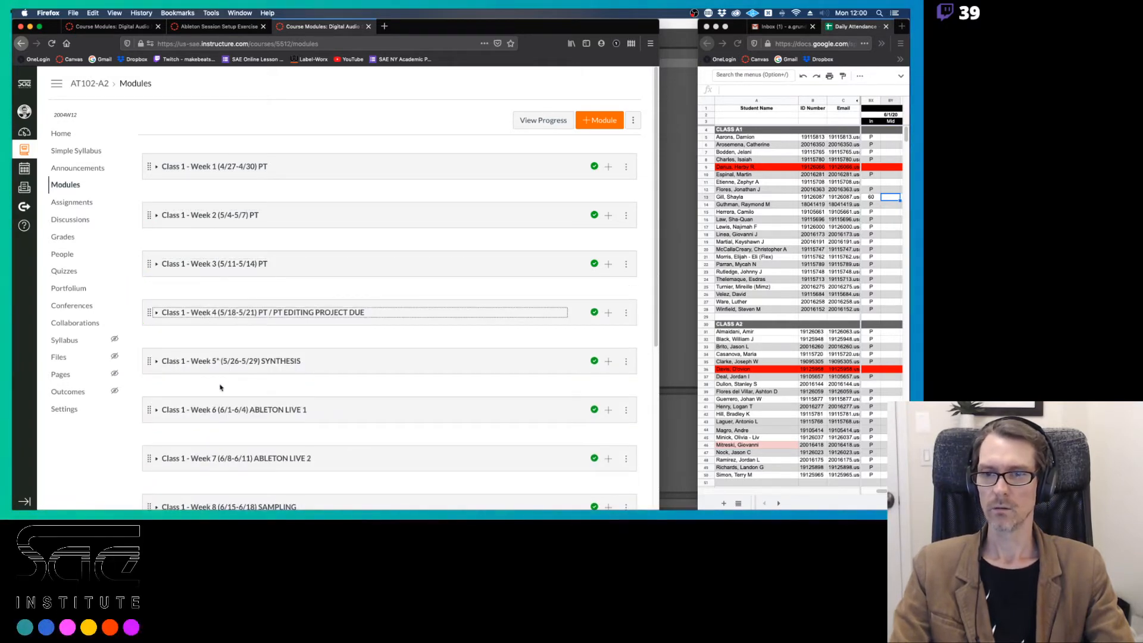
Expand the Week 6 ABLETON LIVE 1 module and open its Ableton Session Setup Exercise for editing.
left_click(222, 410)
scroll(340, 338, "down", 1)
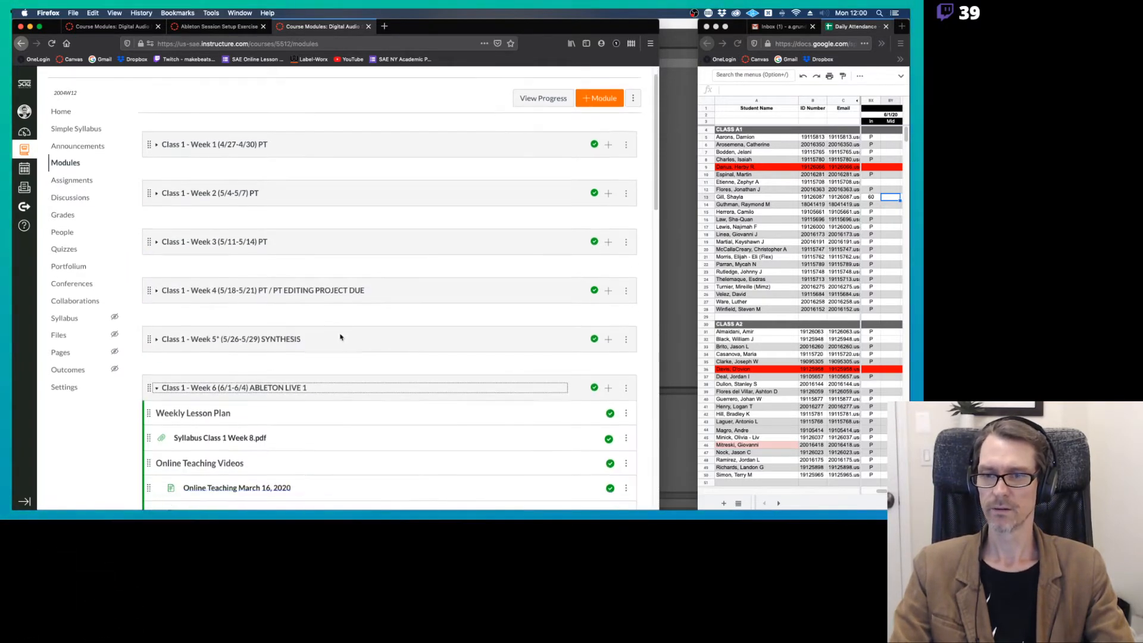
scroll(340, 338, "down", 10)
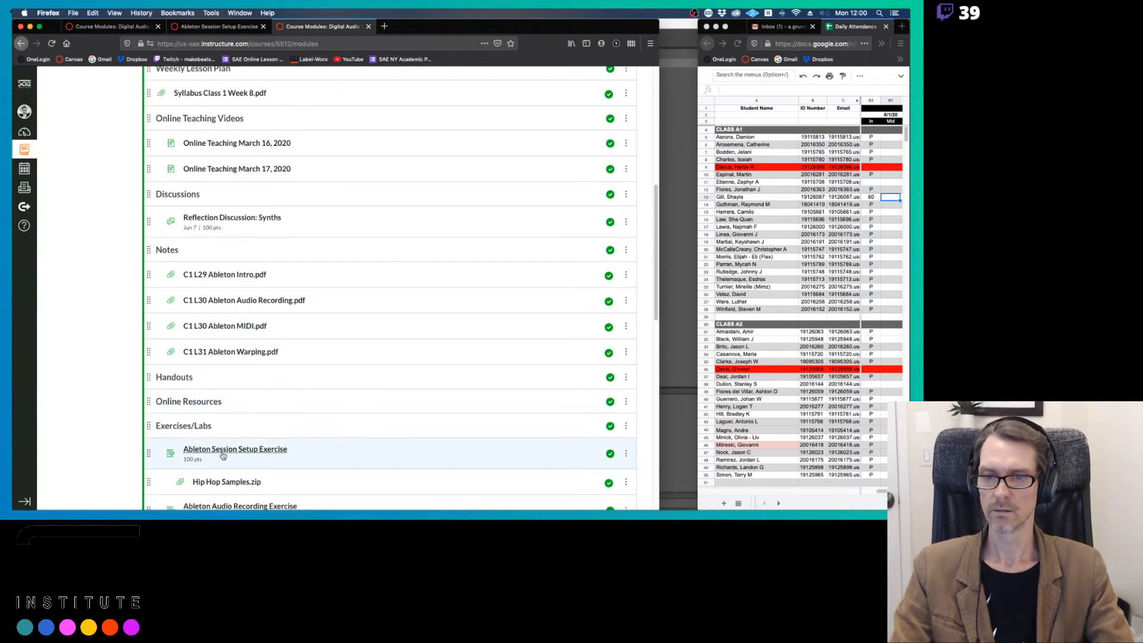
left_click(224, 454)
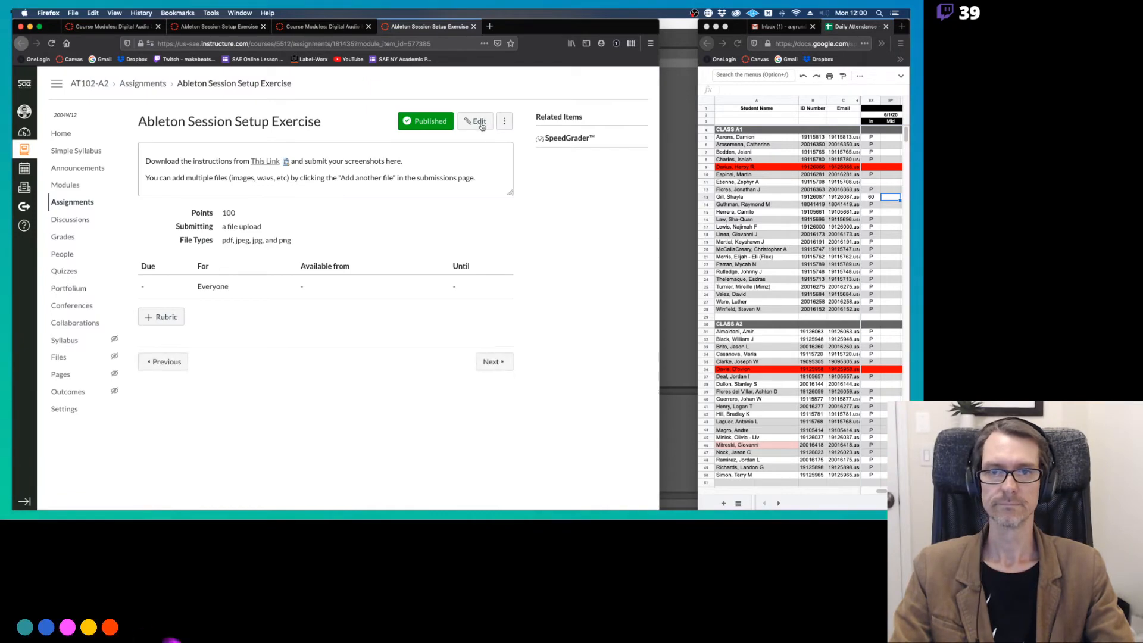
left_click(474, 121)
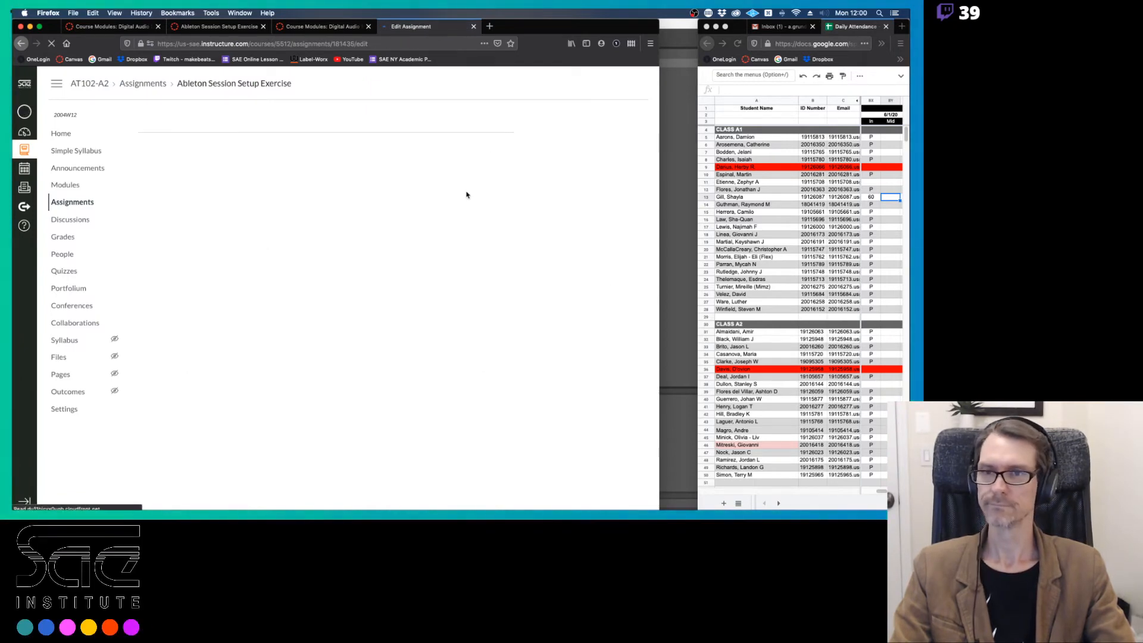
Set the AT102-A2 assignment's due date to Jun 7 11:59pm.
scroll(506, 311, "down", 10)
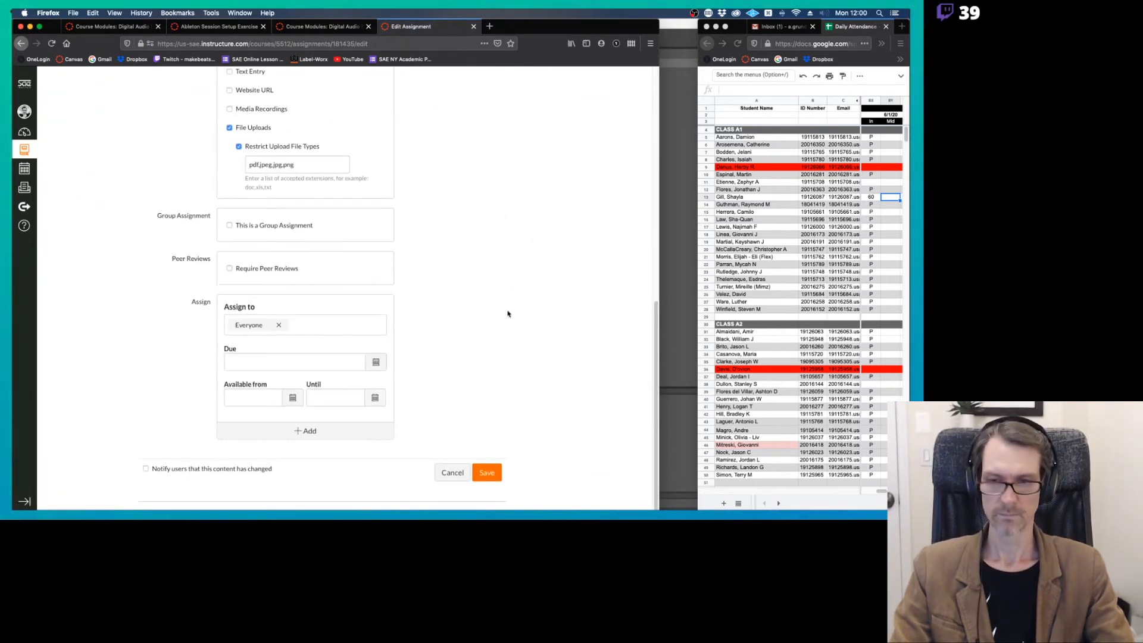
left_click(346, 357)
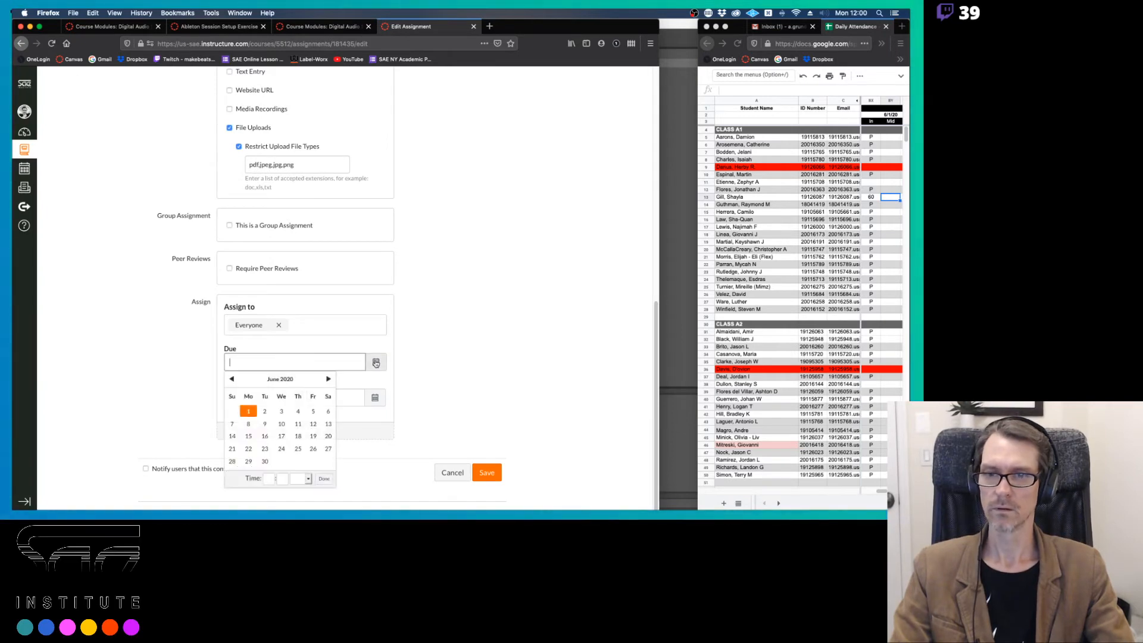
left_click(234, 424)
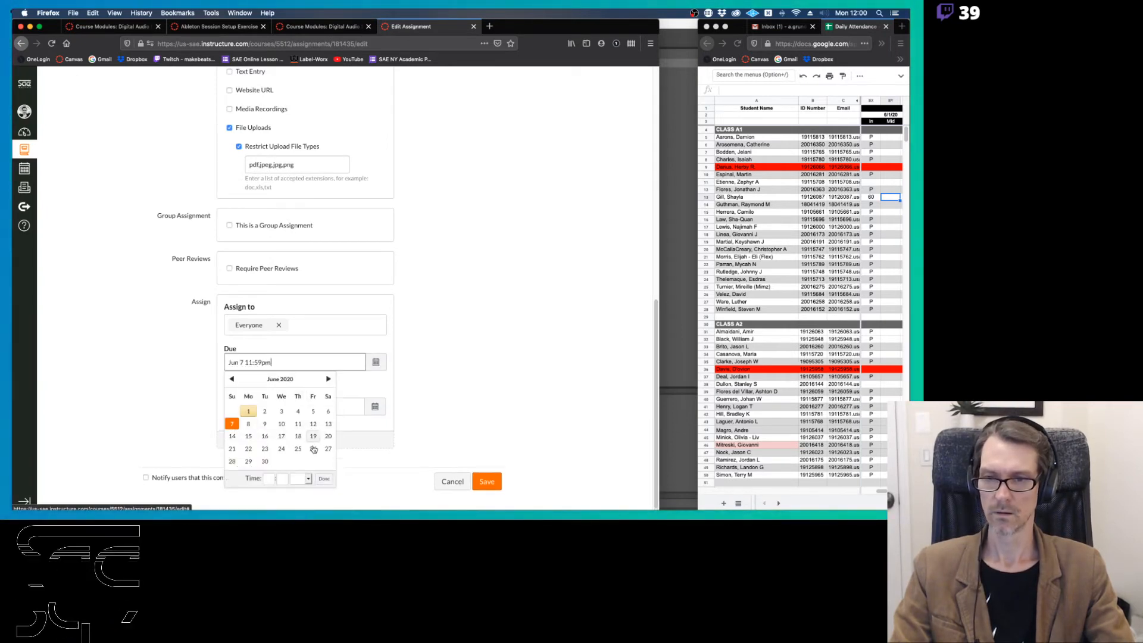
left_click(323, 479)
Make the AT102-A2 assignment available from Jun 1 12am until Jun 14 11:59pm, then save it and close its tab.
left_click(380, 406)
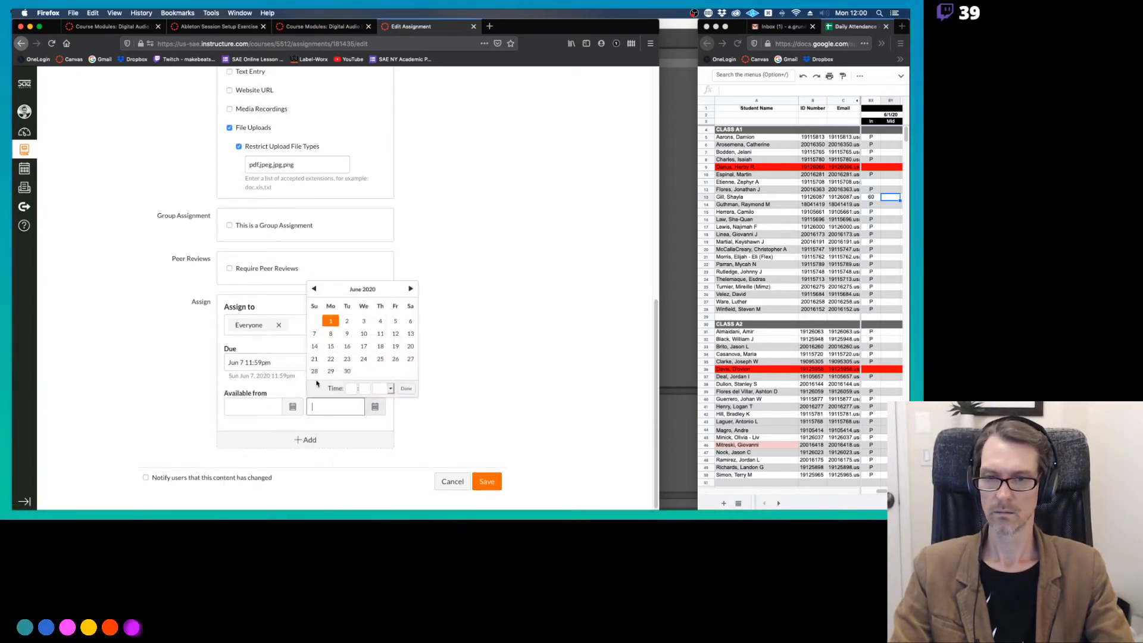
left_click(315, 347)
left_click(406, 388)
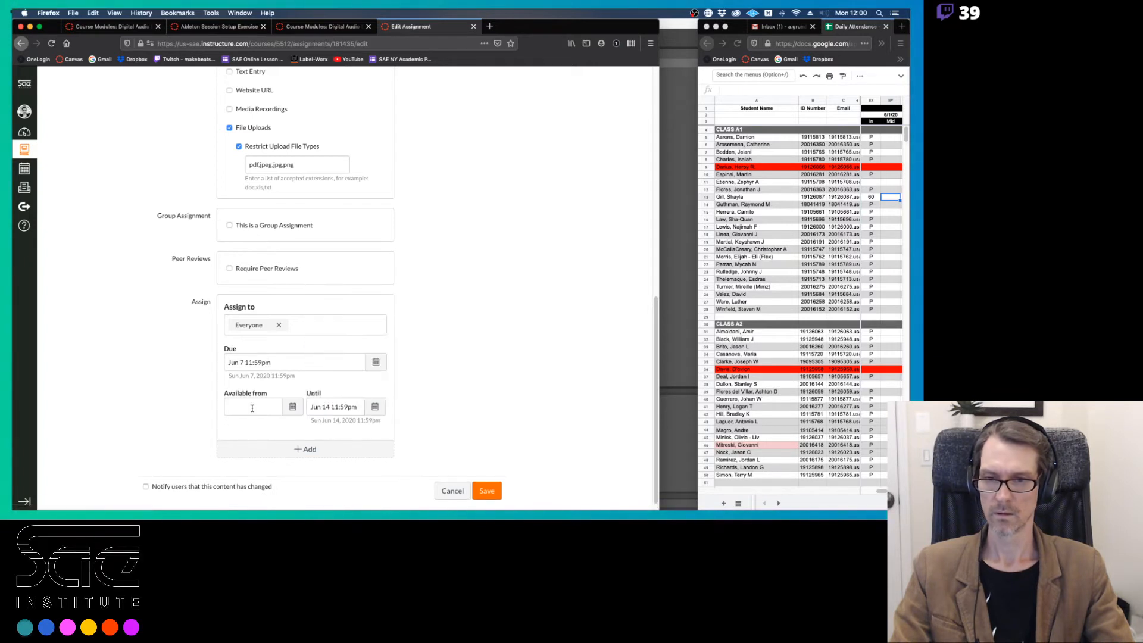
left_click(292, 408)
left_click(249, 322)
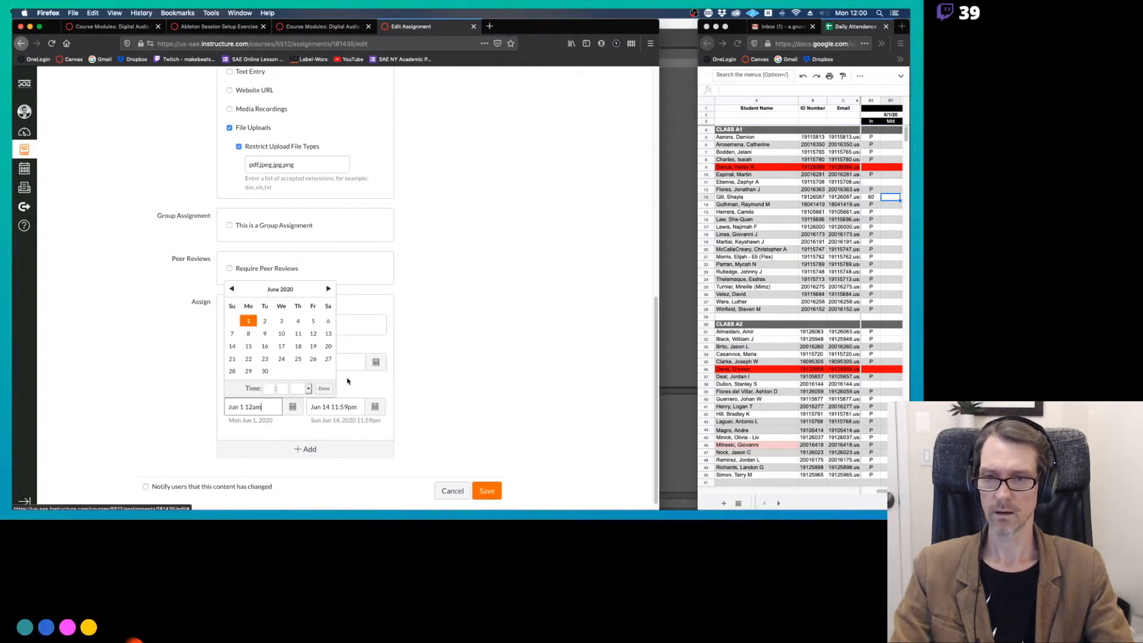
left_click(324, 388)
left_click(487, 492)
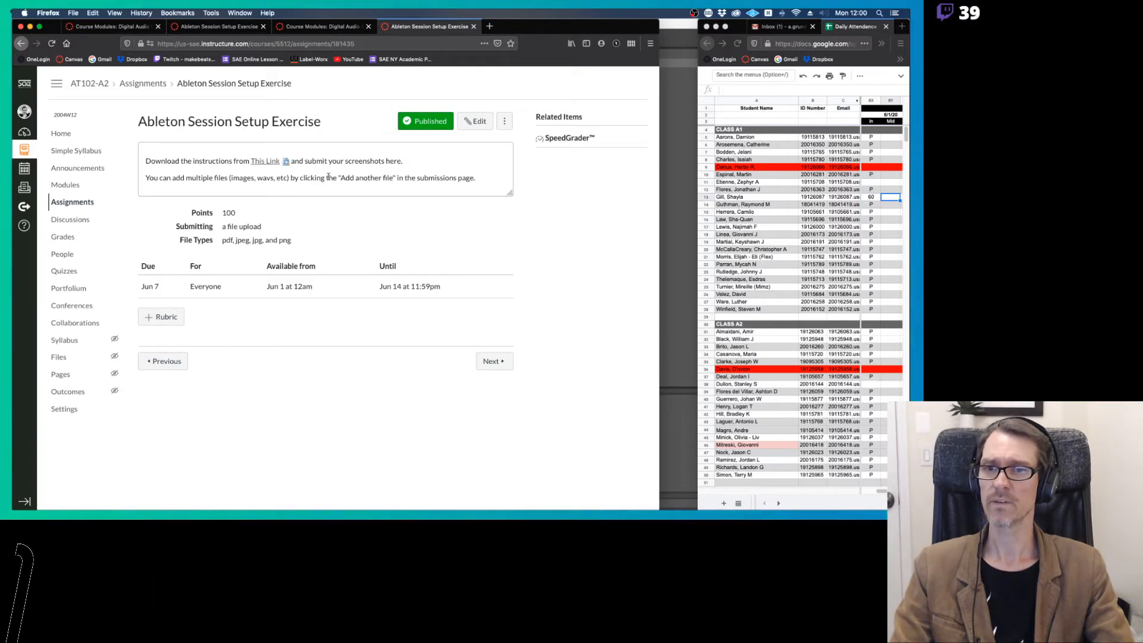
key("super+w")
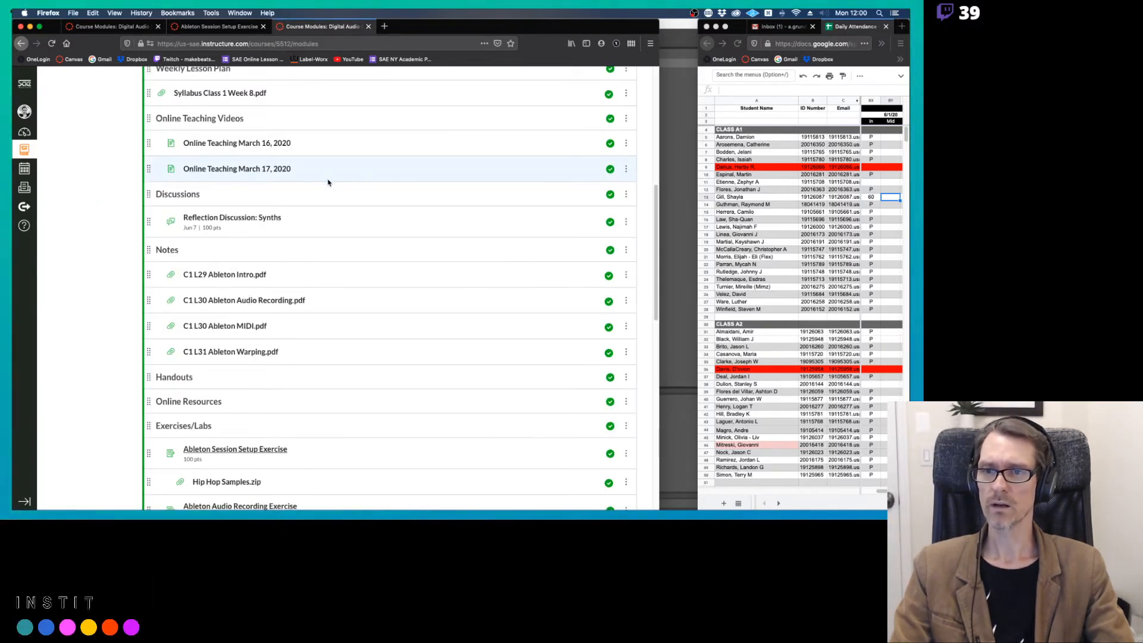
Look through the Week 6 module's exercises, quiz and project items and the modules after it.
scroll(327, 182, "up", 2)
scroll(328, 183, "down", 10)
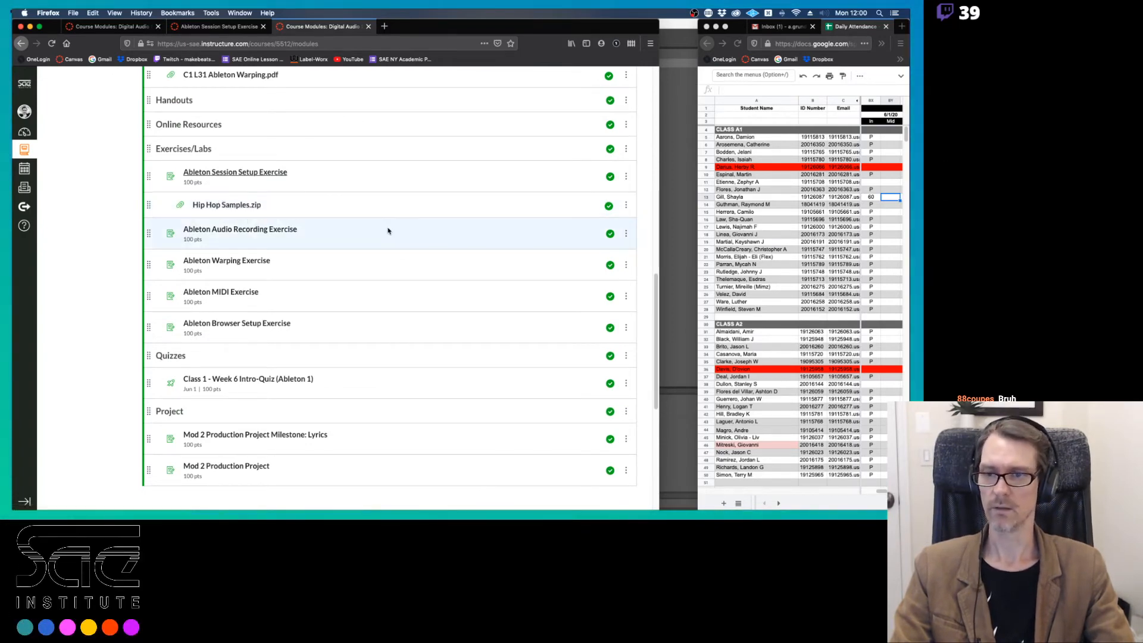
scroll(388, 230, "down", 5)
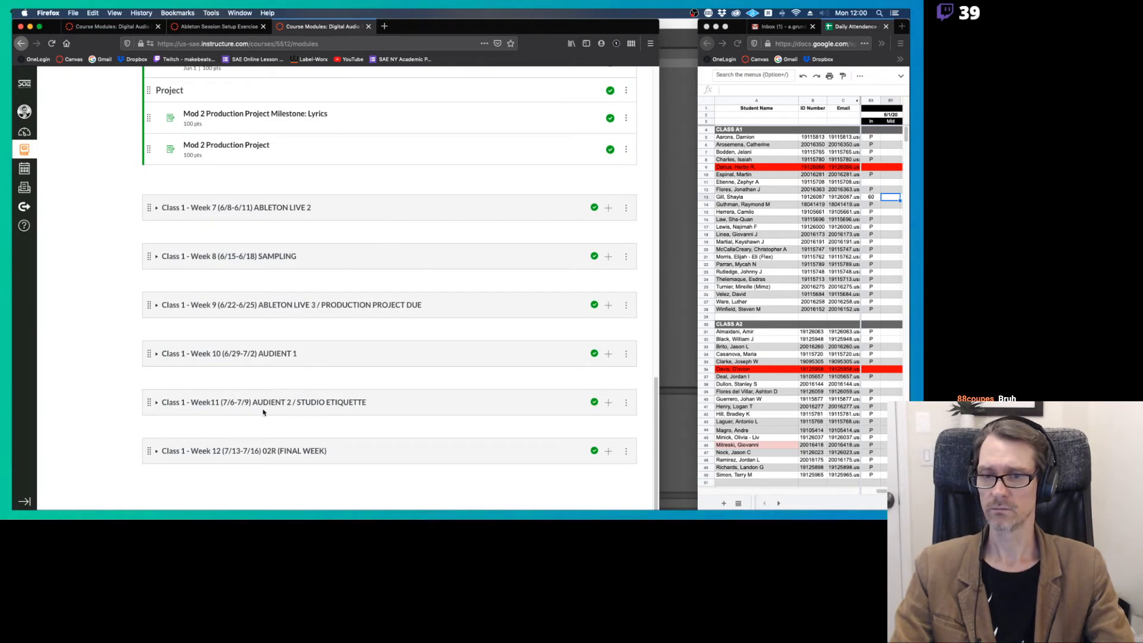
scroll(362, 298, "up", 5)
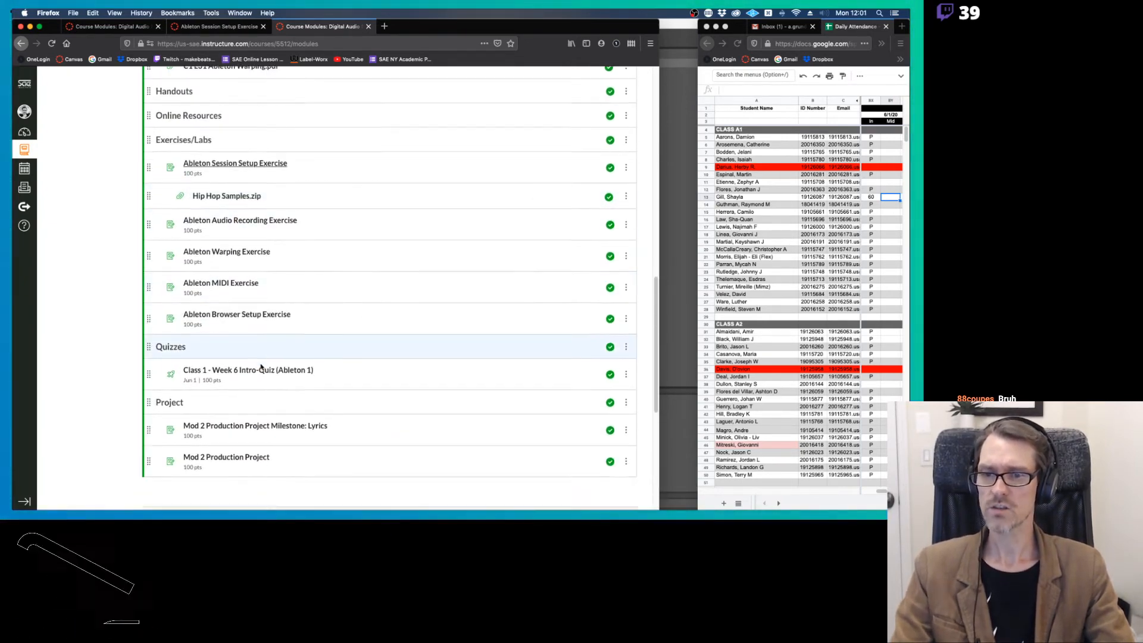
scroll(239, 364, "down", 2)
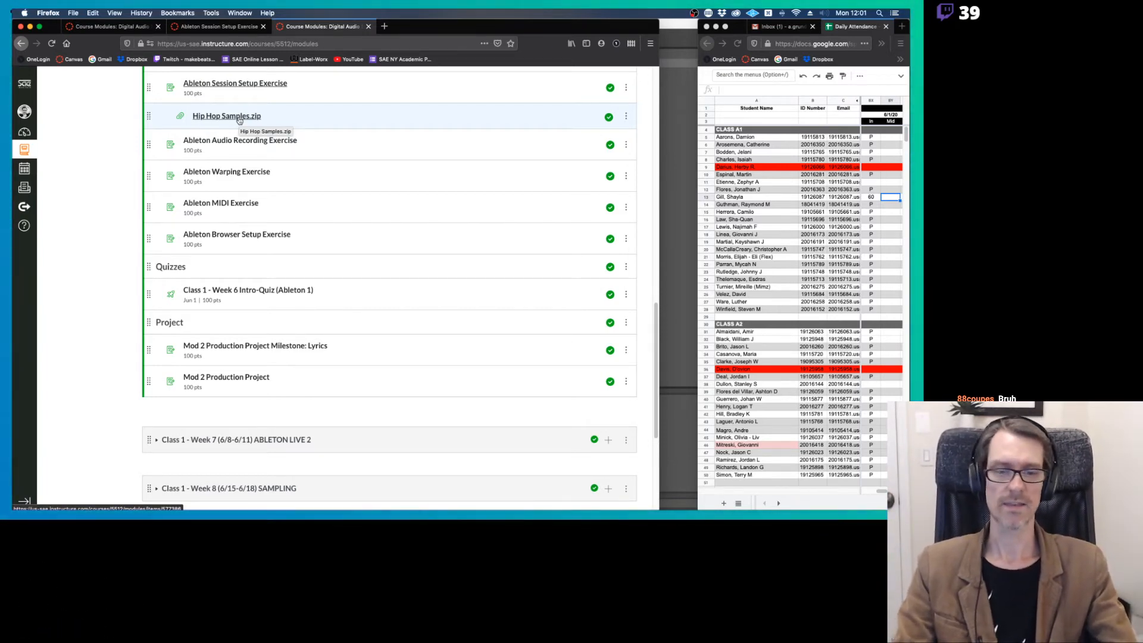
Download the instructions from the AT102-A1 Ableton Session Setup Exercise and delete the duplicate AL Session Setup Exercise(1).pdf from the Downloads folder.
left_click(239, 27)
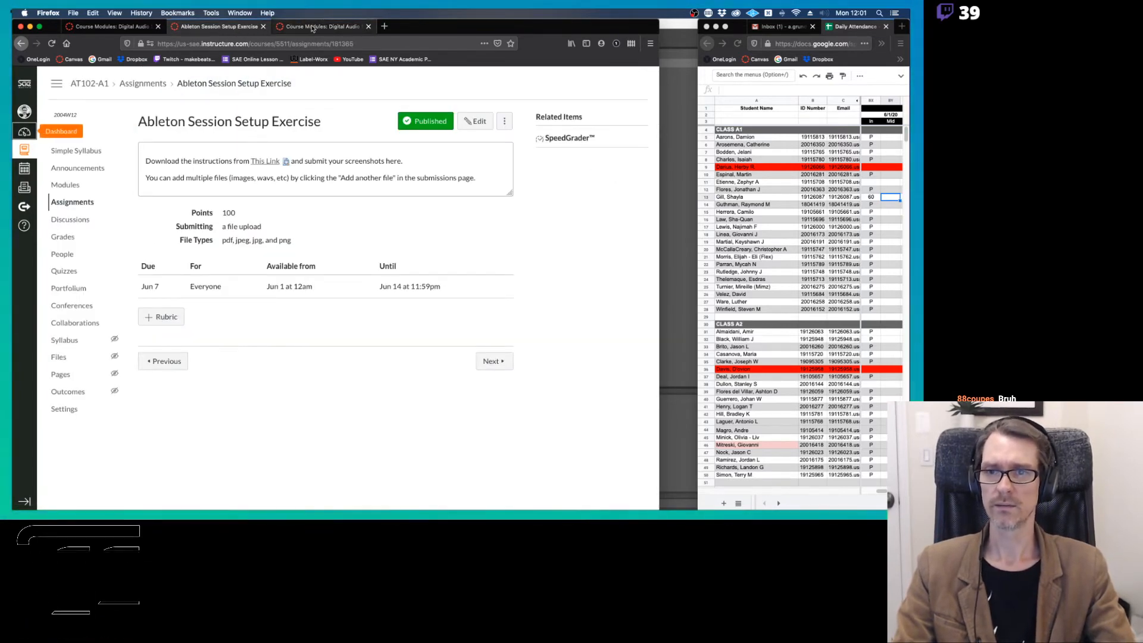
left_click(268, 162)
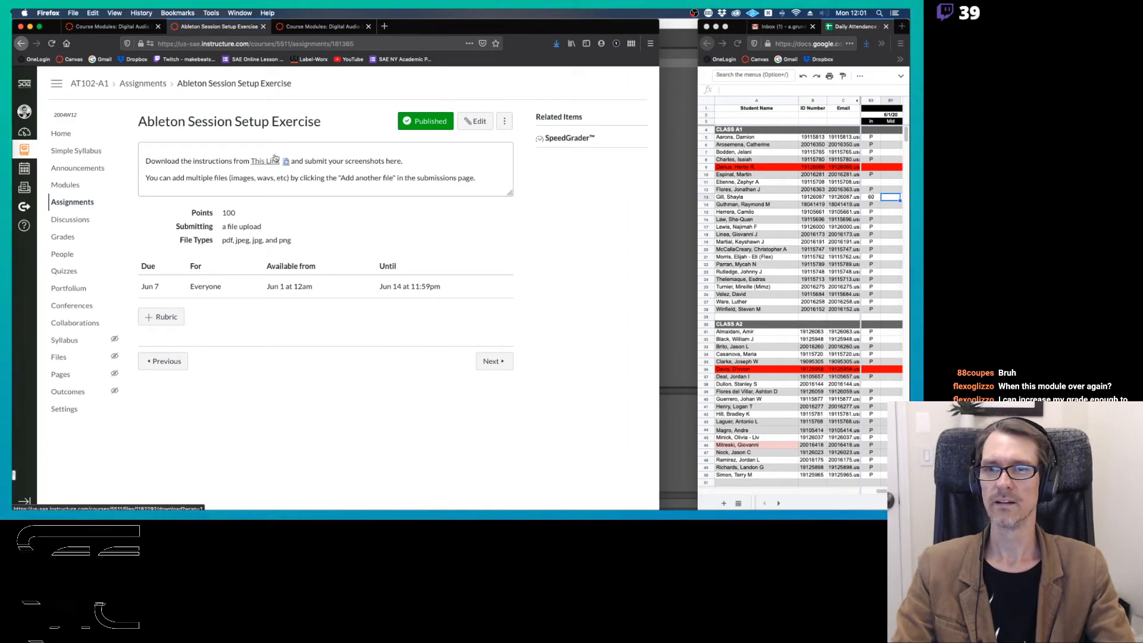
left_click(560, 48)
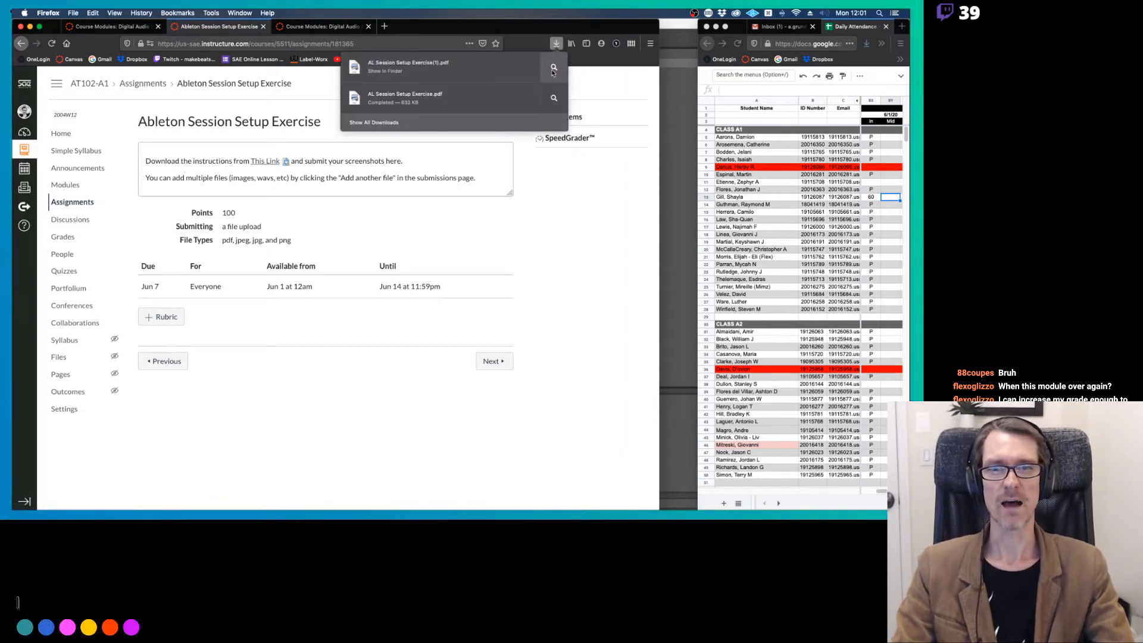
left_click(561, 101)
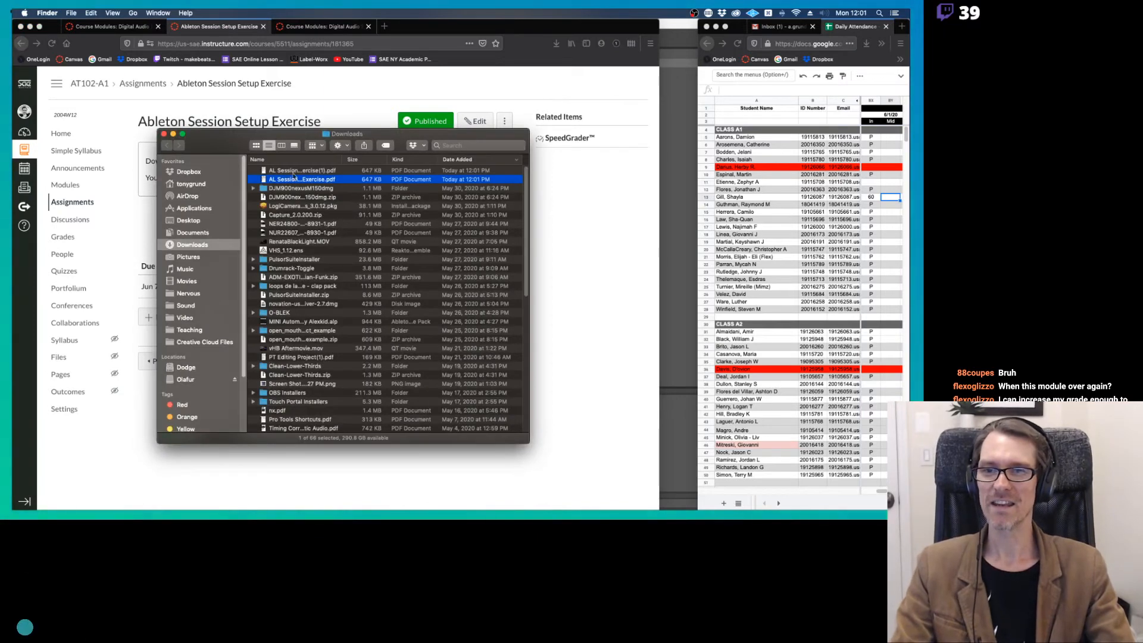
left_click(292, 173)
key("super+BackSpace")
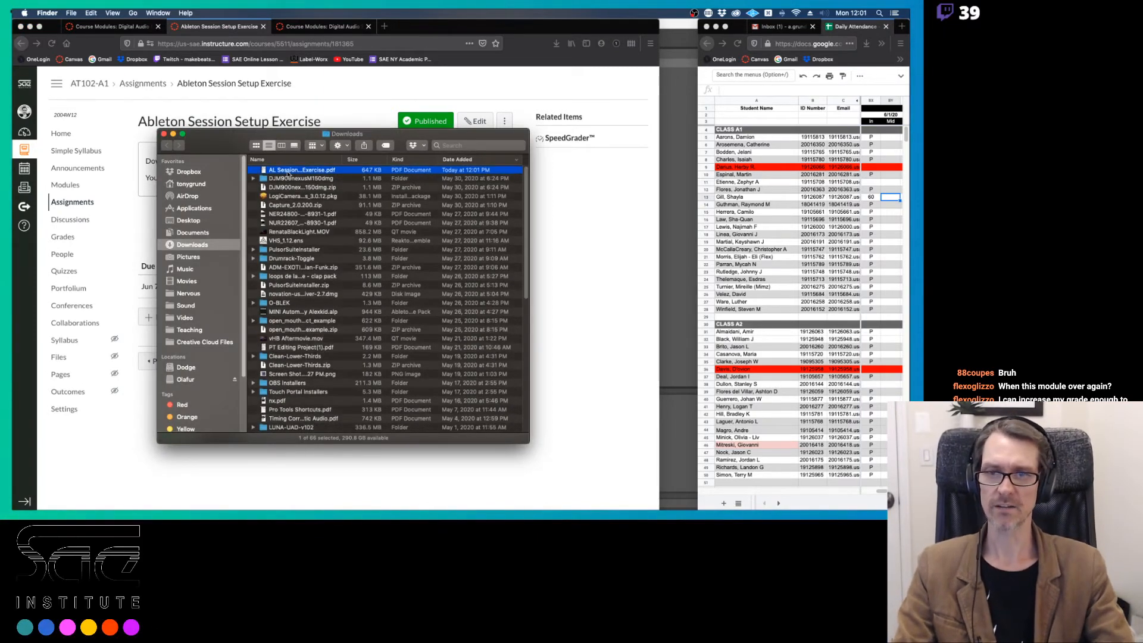
Open AL Session Setup Exercise.pdf from the Downloads folder in Preview and enlarge its window.
left_click_drag(278, 136, 422, 184)
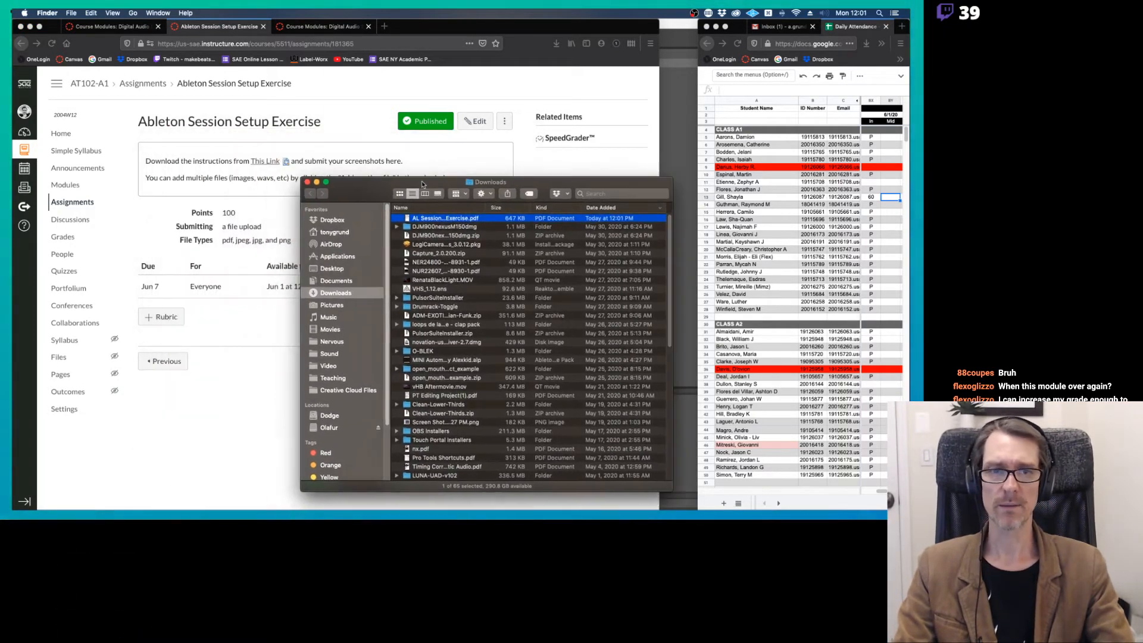
double_click(426, 219)
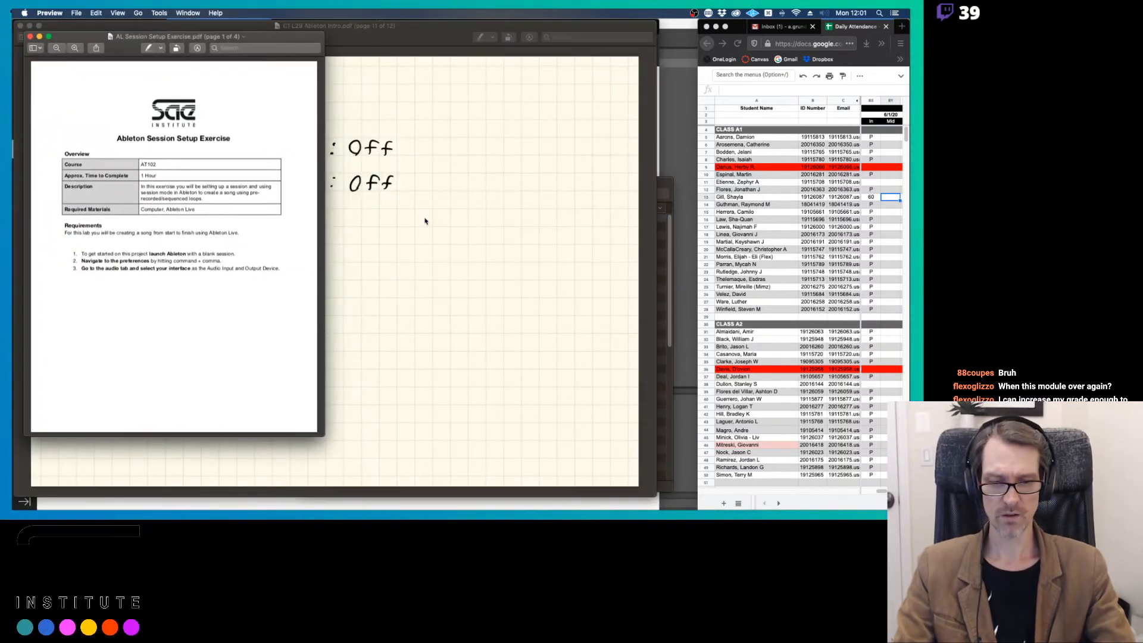
left_click_drag(294, 43, 323, 31)
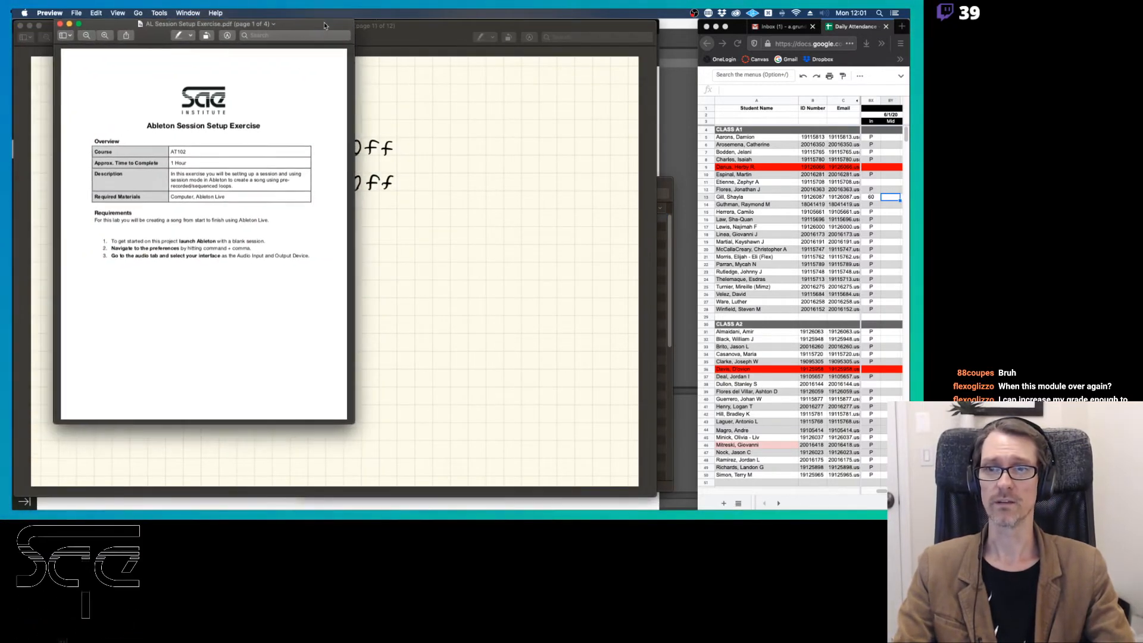
left_click_drag(352, 420, 510, 506)
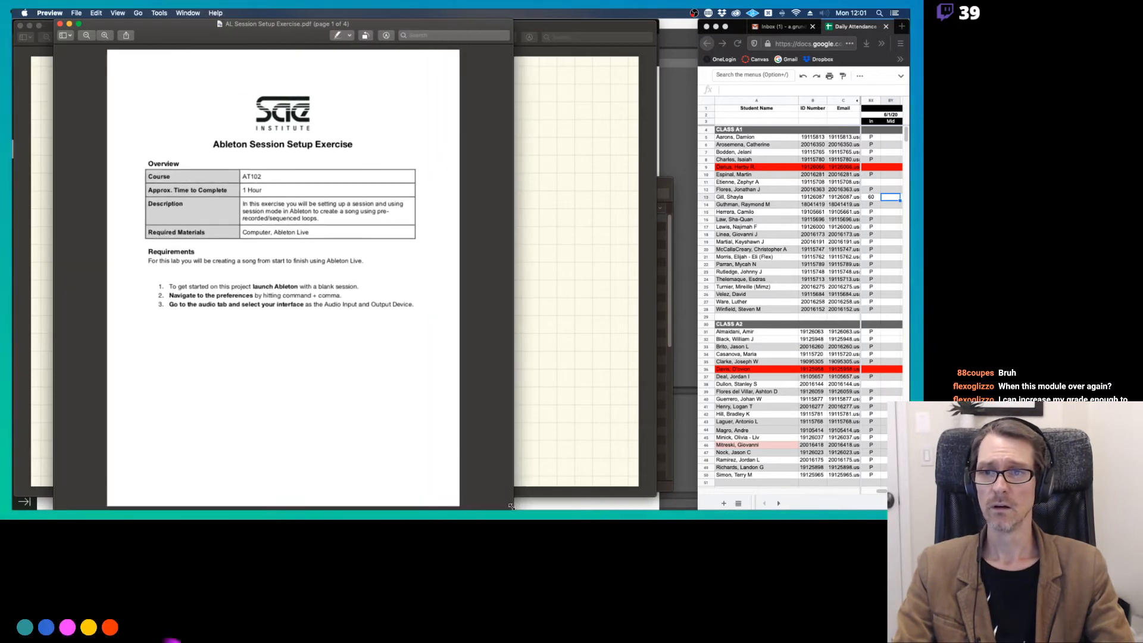
Read through the Ableton Session Setup Exercise instructions, from the buffer size and loop browsing steps to the scene, arrangement and submission requirements.
scroll(382, 326, "down", 4)
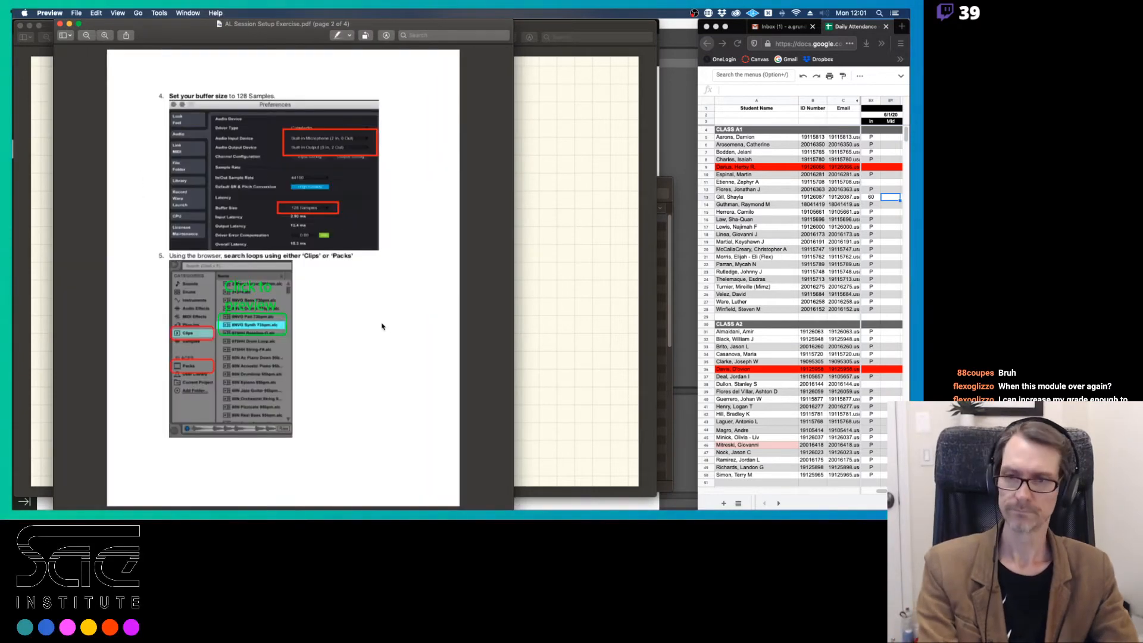
scroll(382, 326, "up", 2)
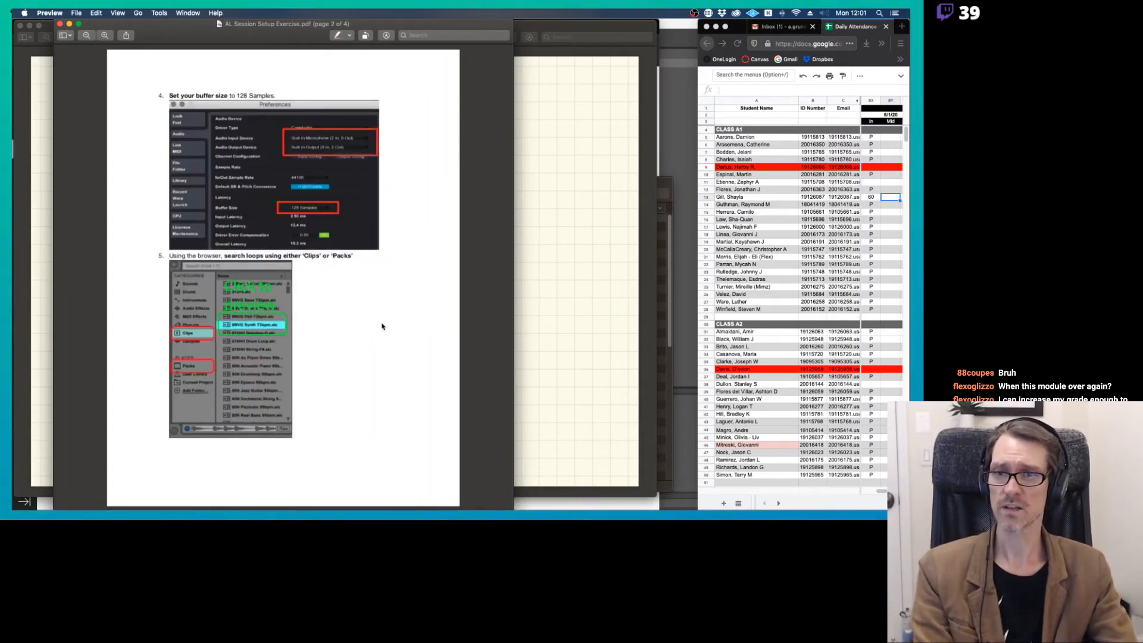
scroll(382, 326, "up", 2)
scroll(382, 326, "down", 2)
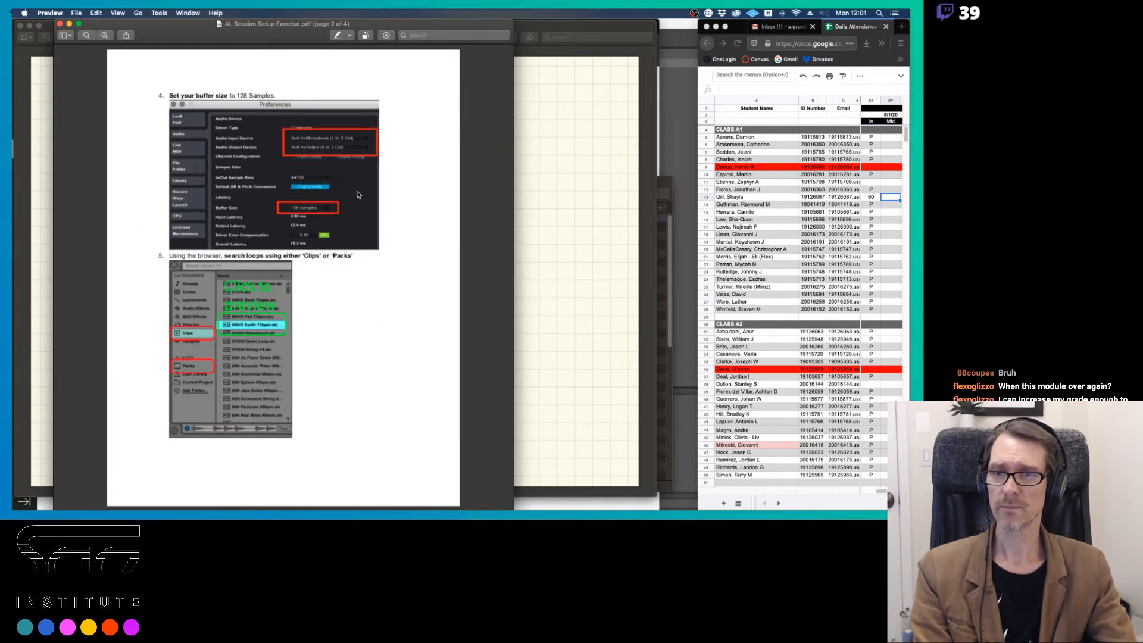
scroll(358, 195, "down", 2)
scroll(358, 195, "down", 2)
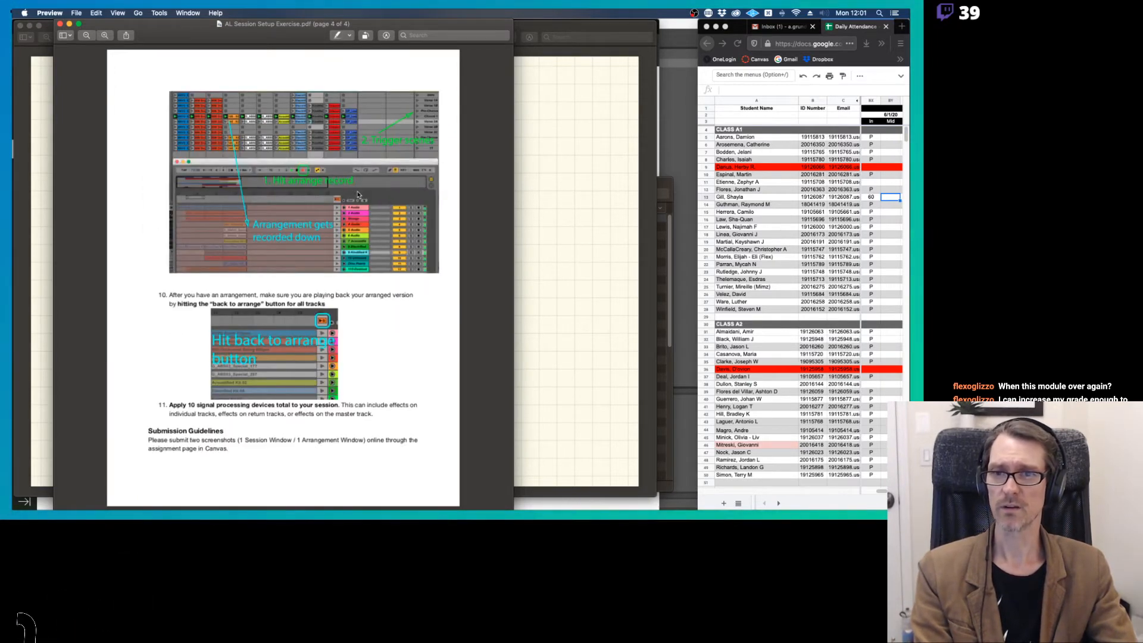
scroll(358, 195, "up", 2)
scroll(358, 195, "up", 2)
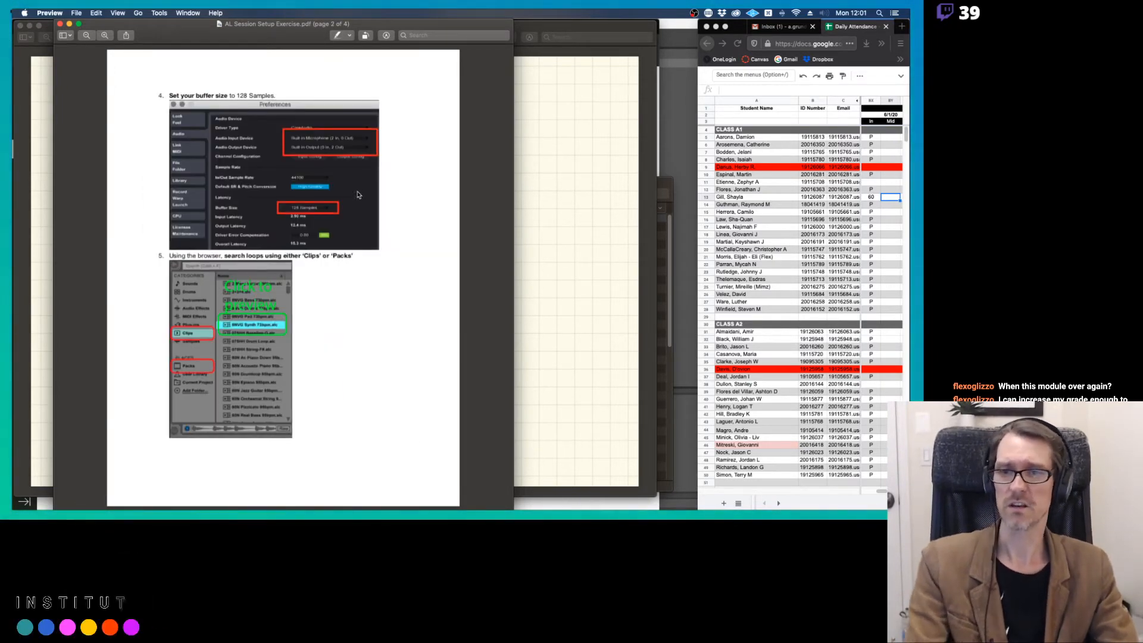
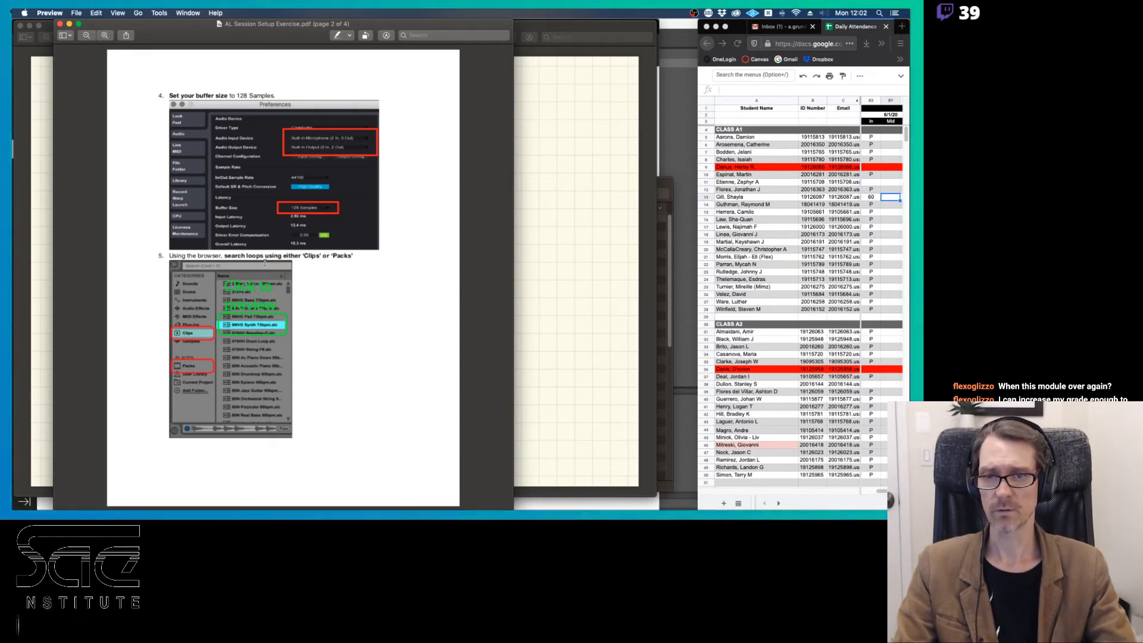
scroll(232, 359, "down", 2)
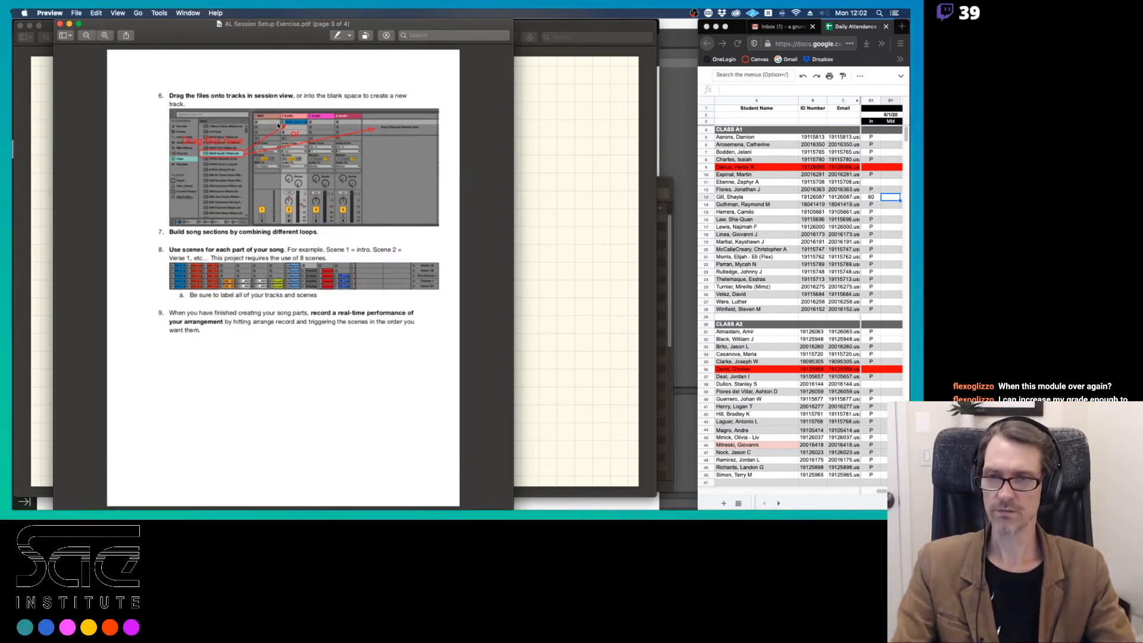
Switch to Ableton Live and open the folder chooser for adding a new location to the browser's places.
key("super+Tab")
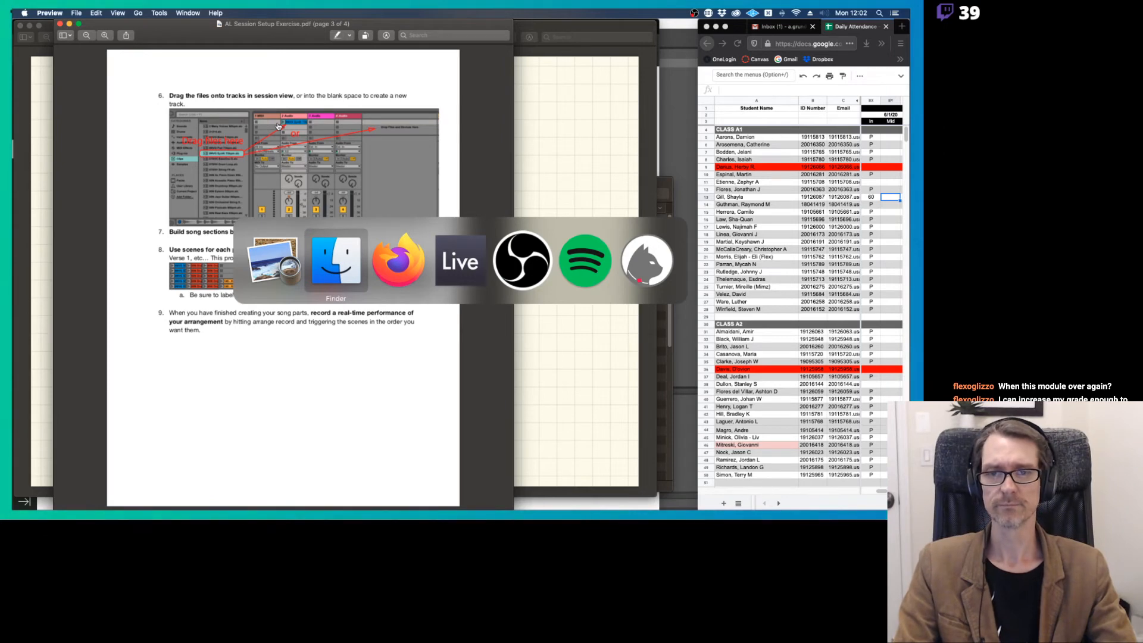
key("super+Tab")
key("super+Tab")
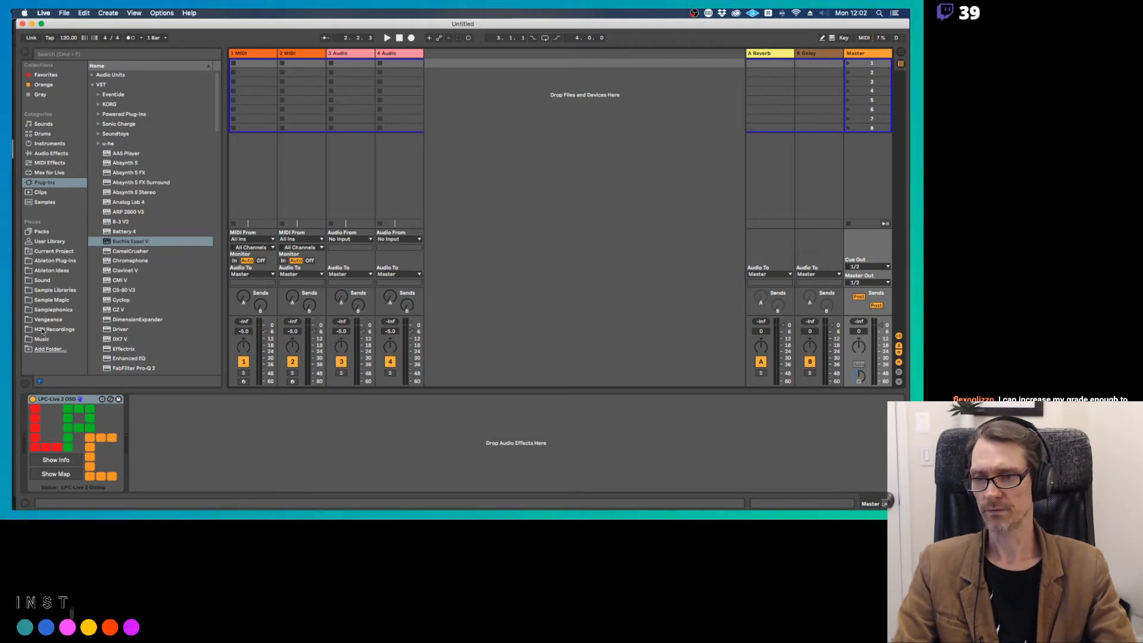
left_click(43, 349)
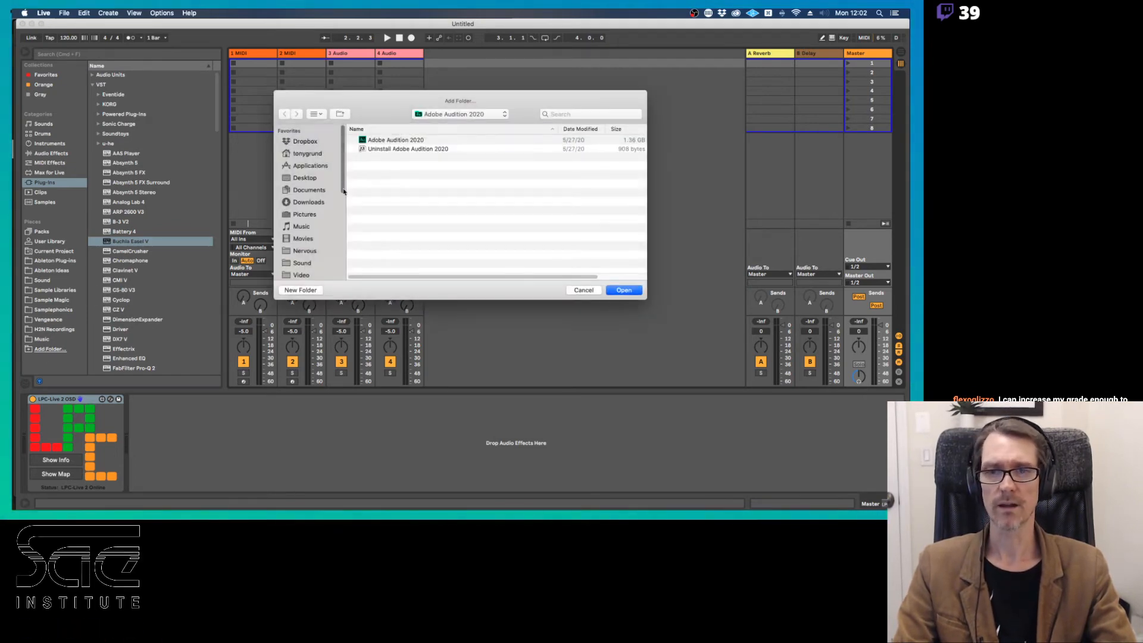
Add the Trap folder from Sample Libraries on the Olafur drive to the browser's places.
scroll(308, 234, "down", 2)
scroll(309, 234, "down", 3)
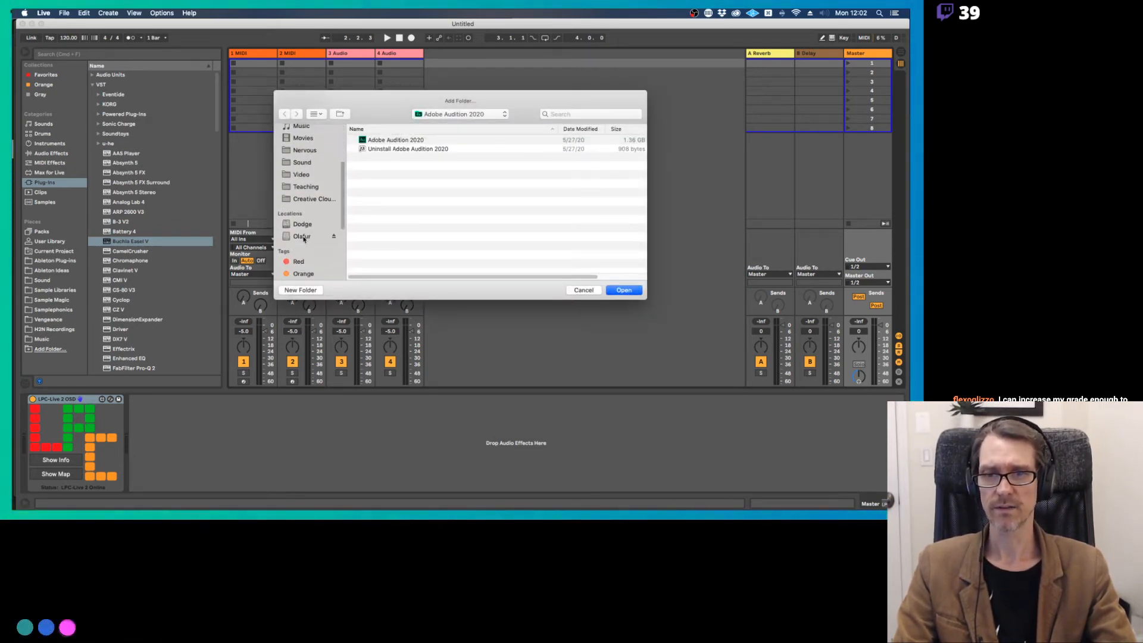
left_click(302, 236)
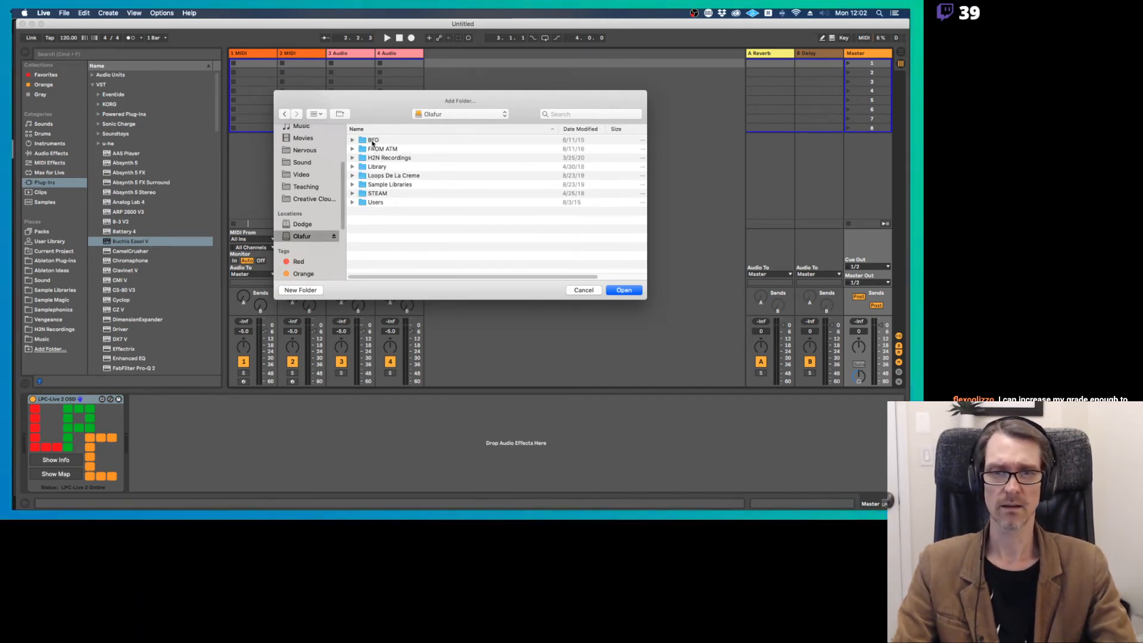
left_click(376, 185)
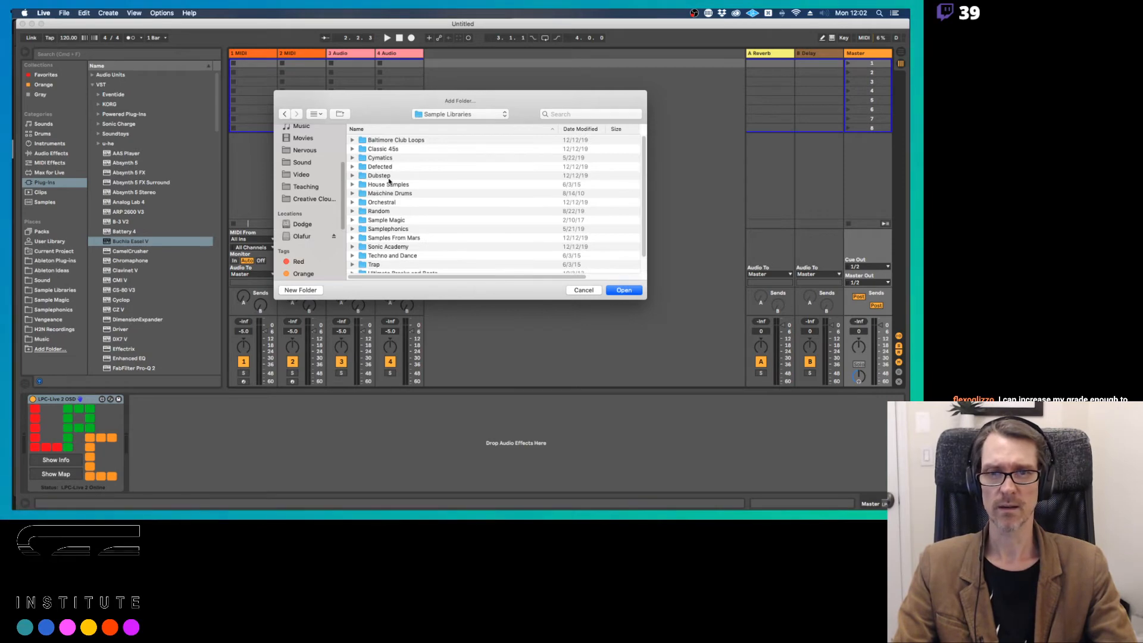
double_click(377, 175)
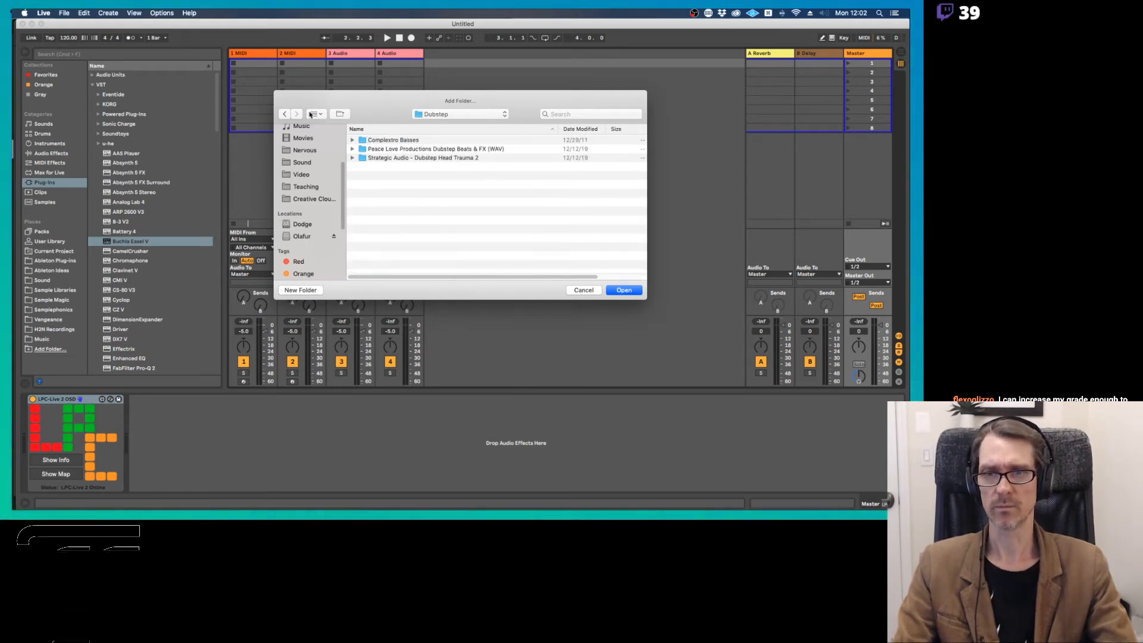
left_click(285, 114)
scroll(431, 207, "down", 3)
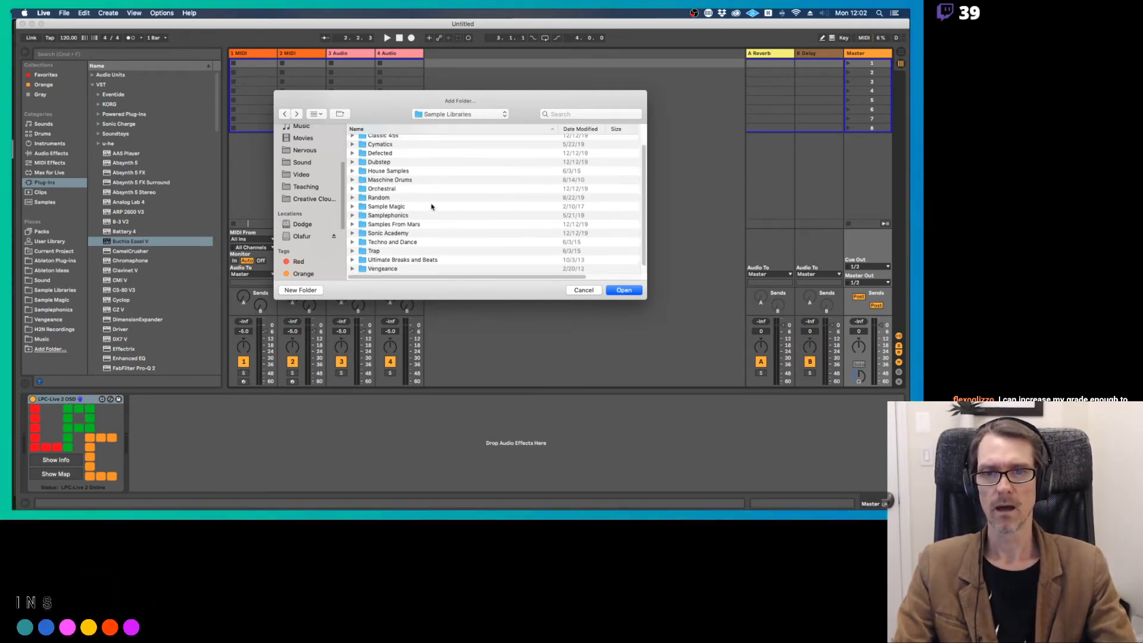
double_click(373, 243)
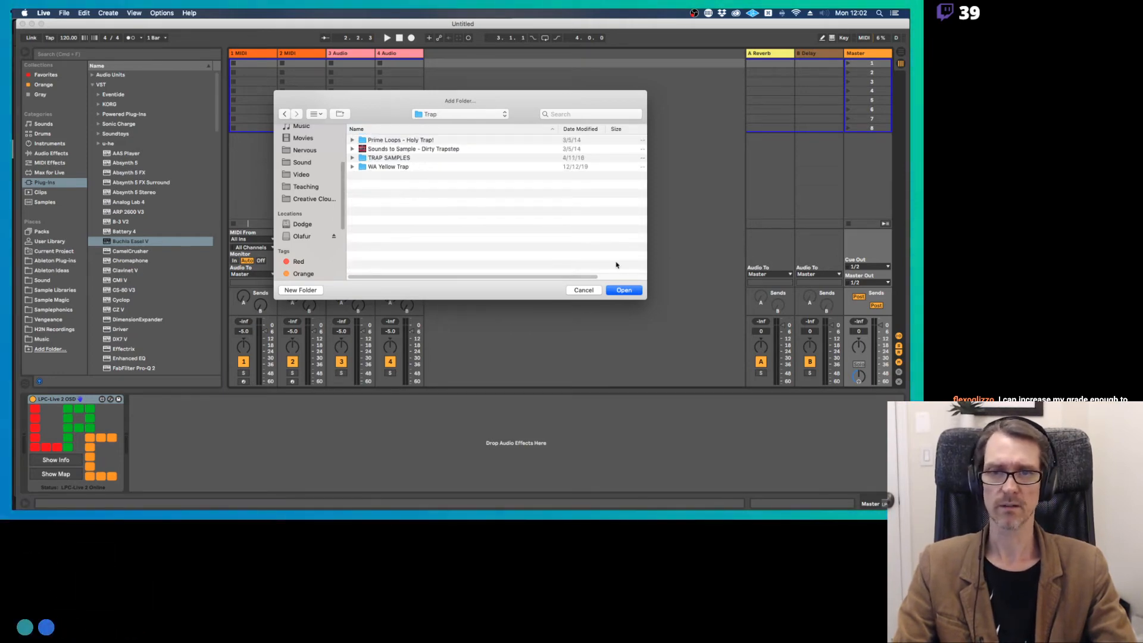
left_click(614, 291)
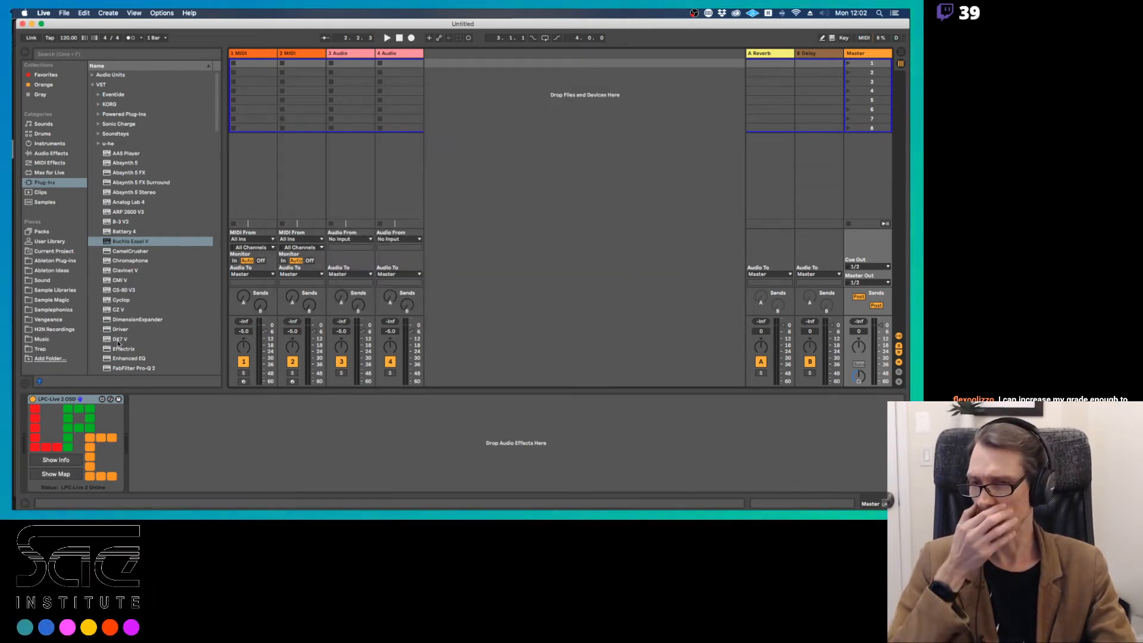
Load Kicks Main E.wav from Trap's WA Yellow Trap kit Kit_02_Honey_128BPM_E into the first slot of audio track 3 and launch it.
left_click(36, 350)
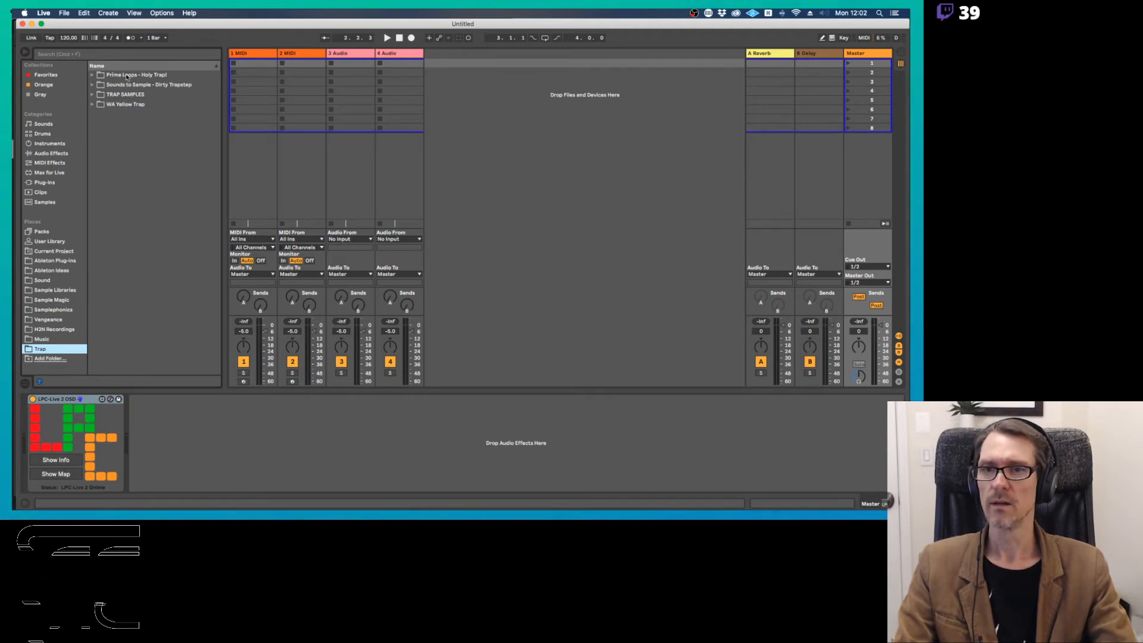
left_click(92, 105)
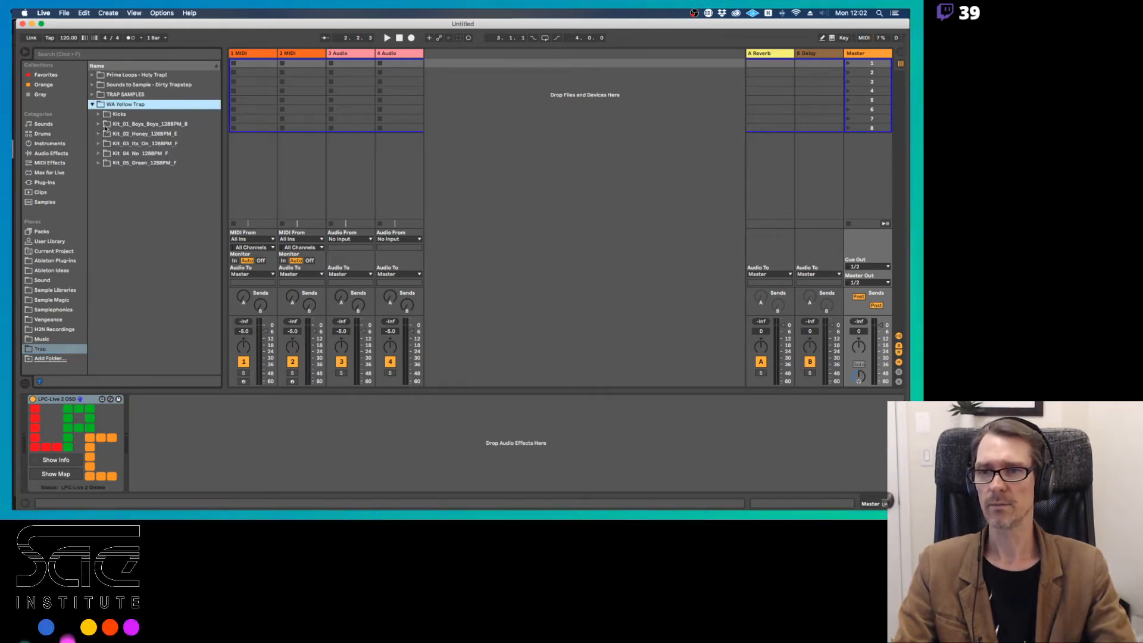
left_click(98, 134)
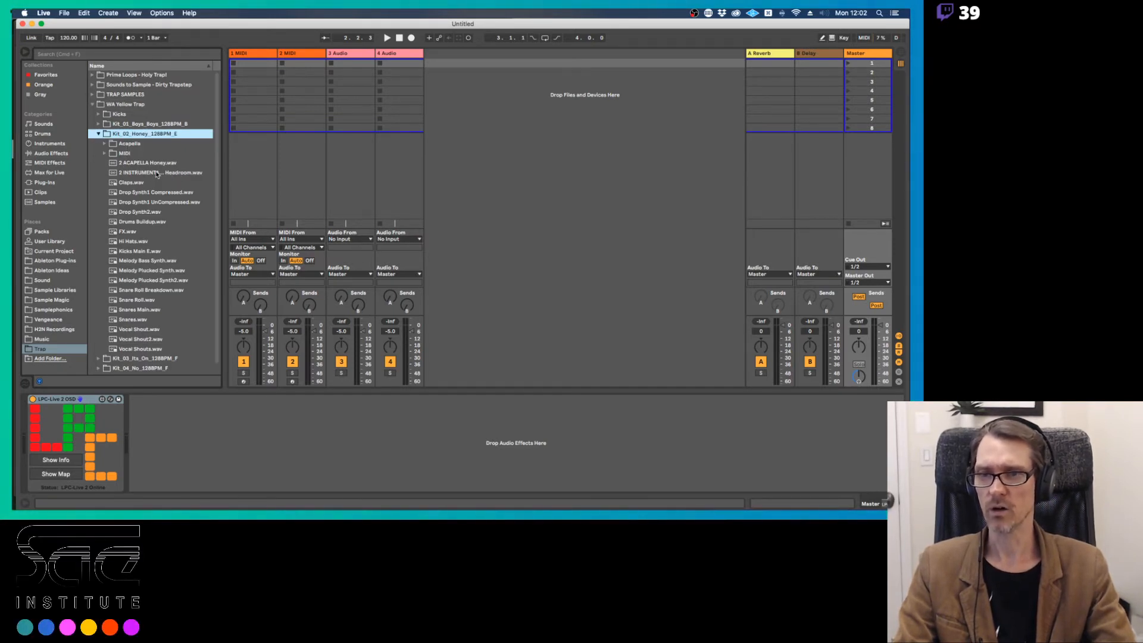
left_click(131, 252)
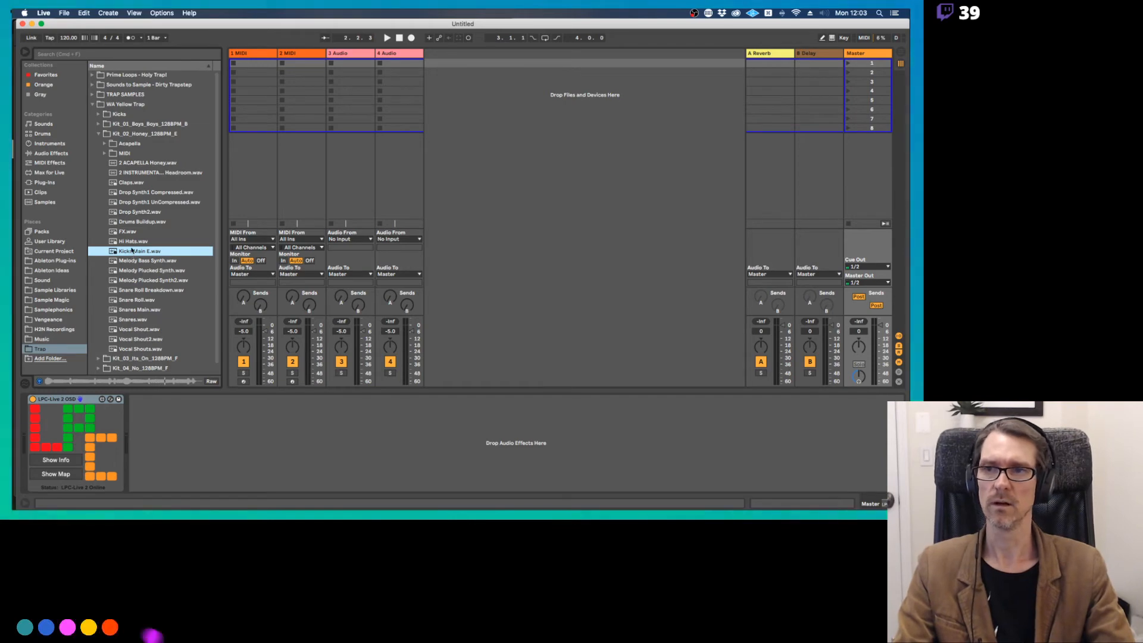
left_click_drag(131, 252, 359, 65)
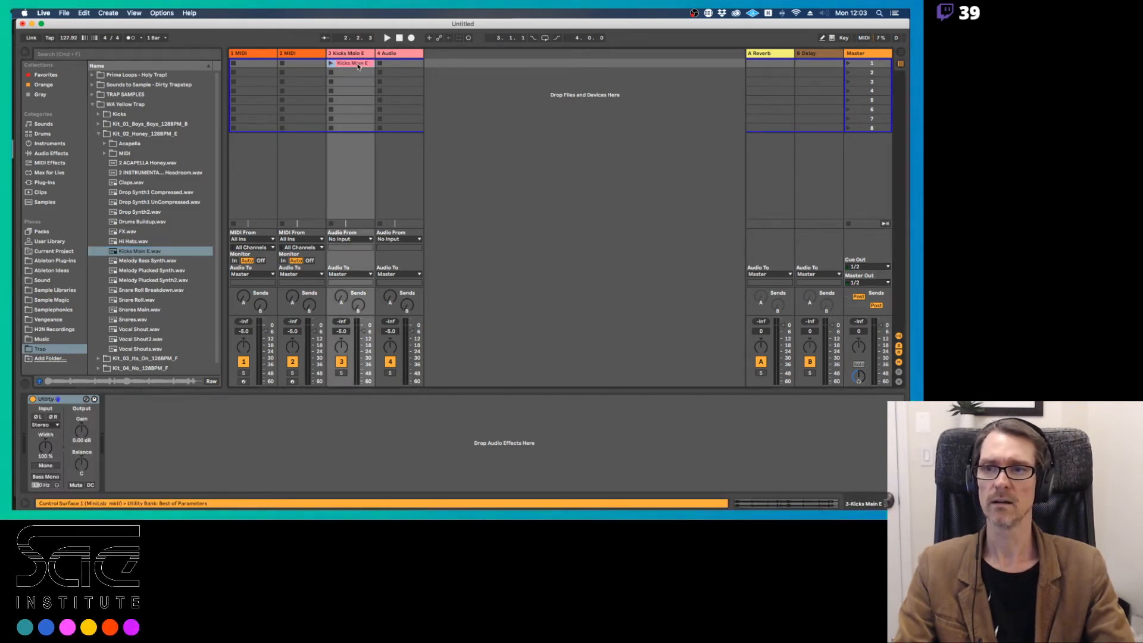
left_click(359, 65)
left_click(331, 63)
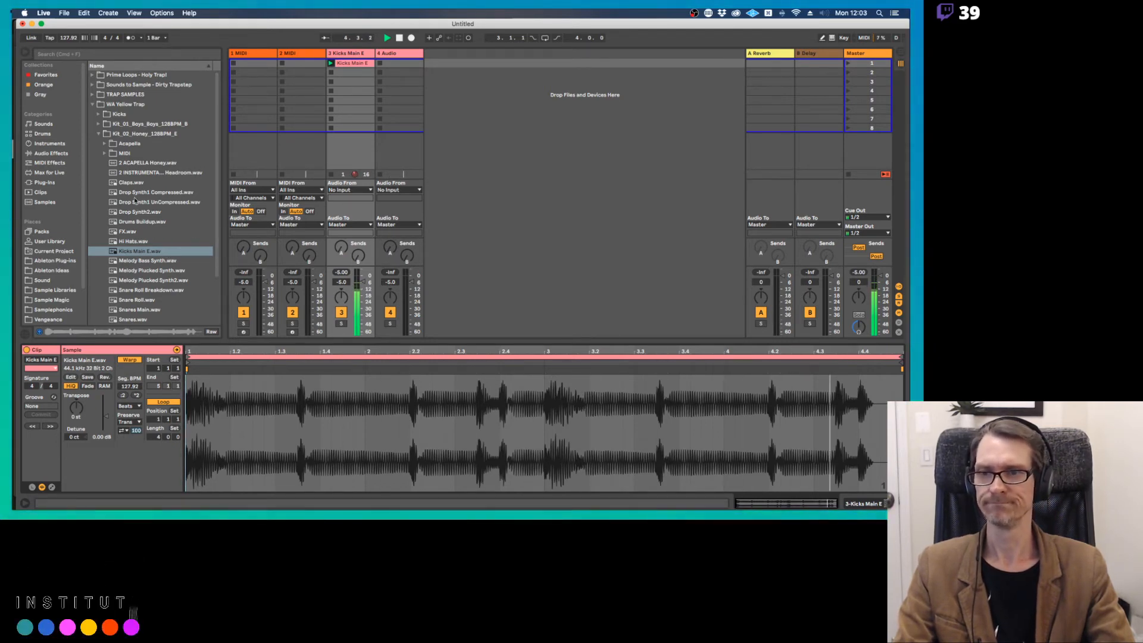
Load and launch Claps.wav in the first slot of track 4 and Hi Hats.wav in the first slot of a new track.
left_click_drag(131, 182, 393, 66)
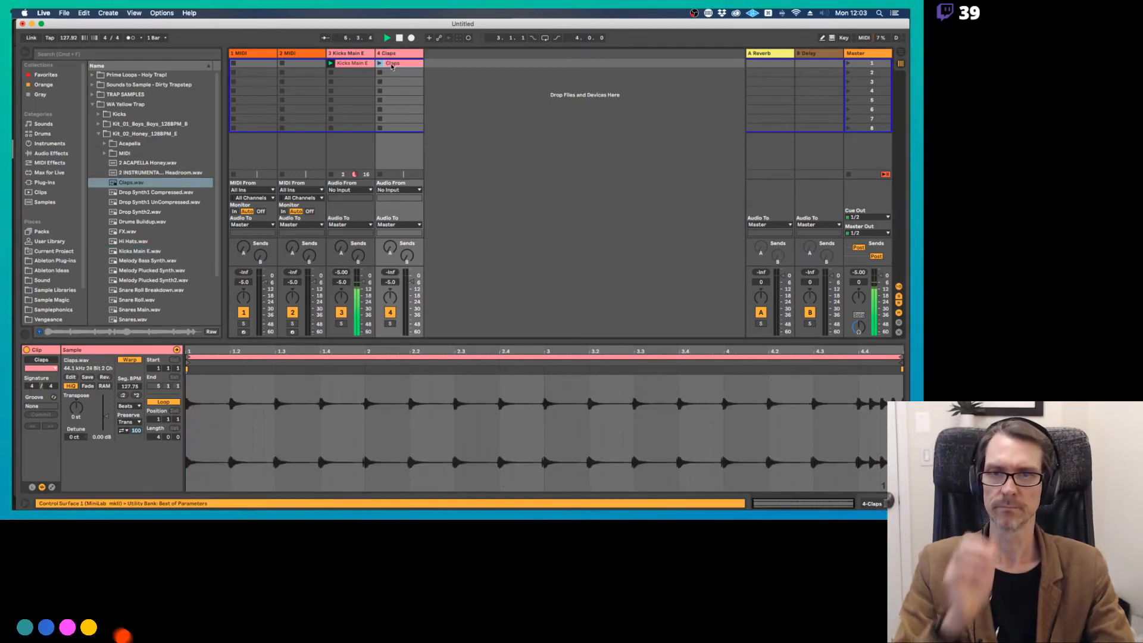
left_click(380, 63)
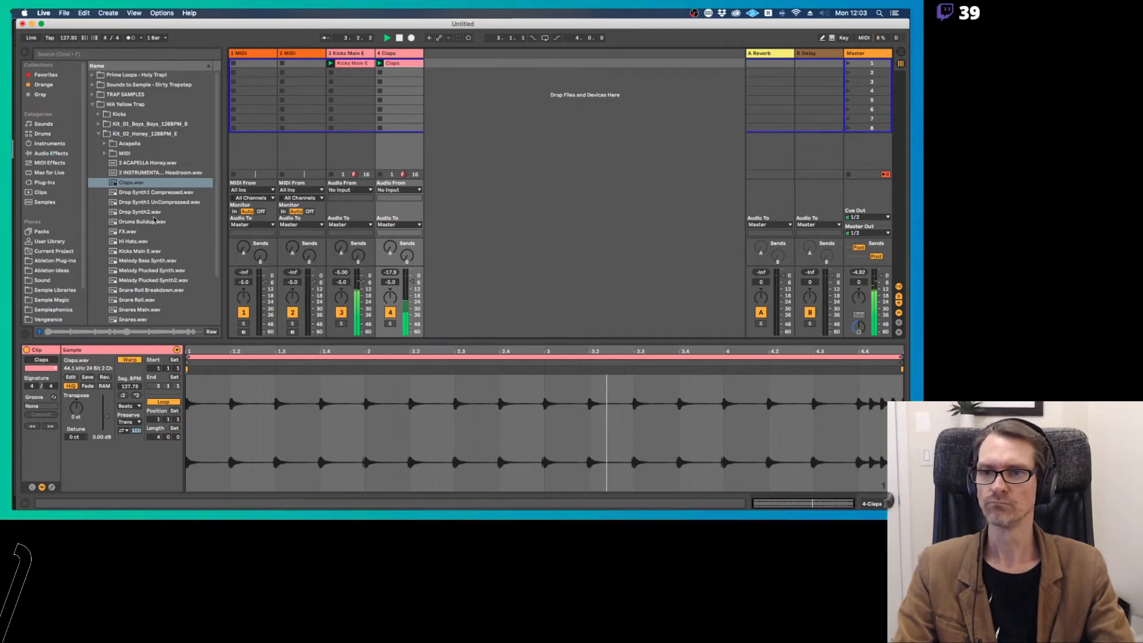
left_click_drag(141, 241, 428, 65)
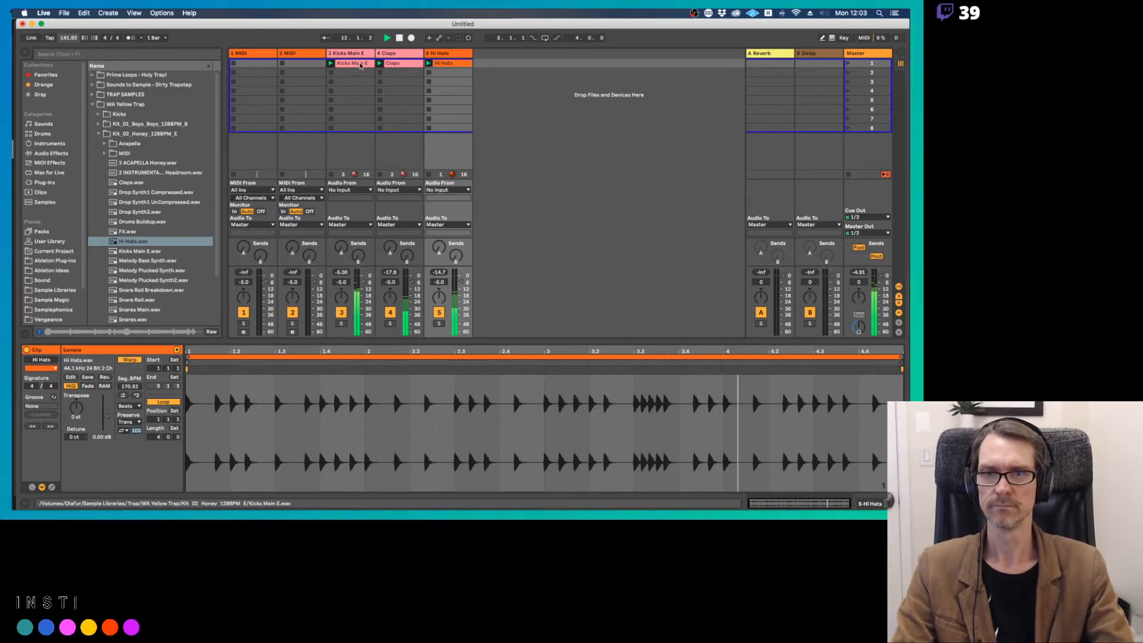
Inspect the Kicks Main E clip's sample settings and turn off transient looping for the Hi Hats clip.
left_click(360, 64)
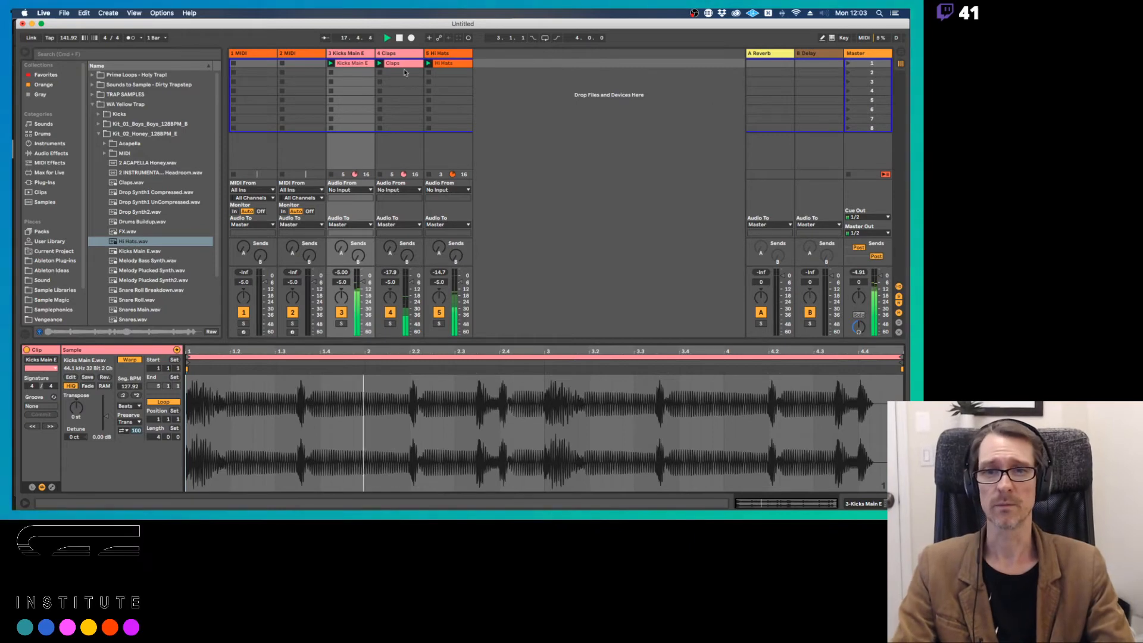
left_click(449, 64)
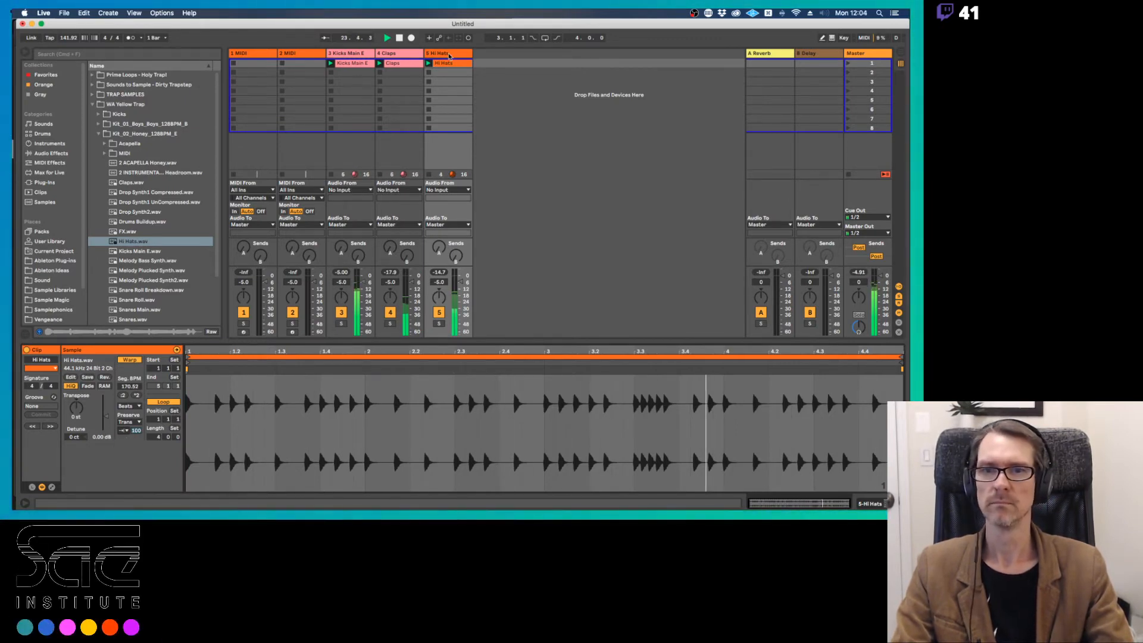
left_click(450, 56)
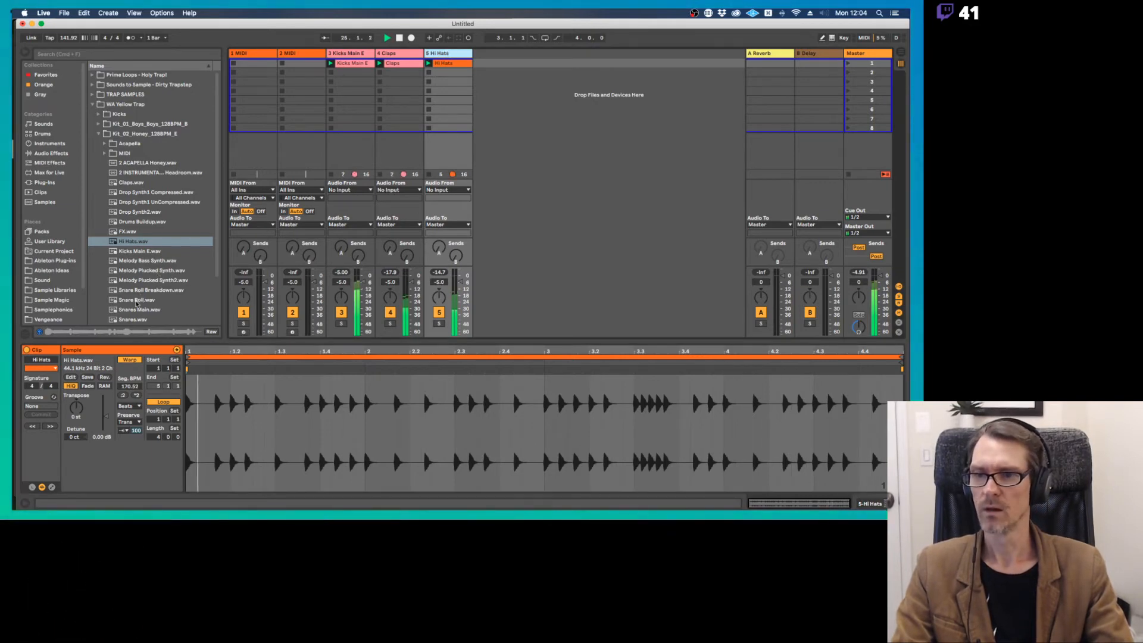
Load Snares Main.wav onto a new track after Hi Hats, launch it and move its clip to the first scene.
scroll(136, 304, "down", 1)
left_click_drag(136, 307, 494, 81)
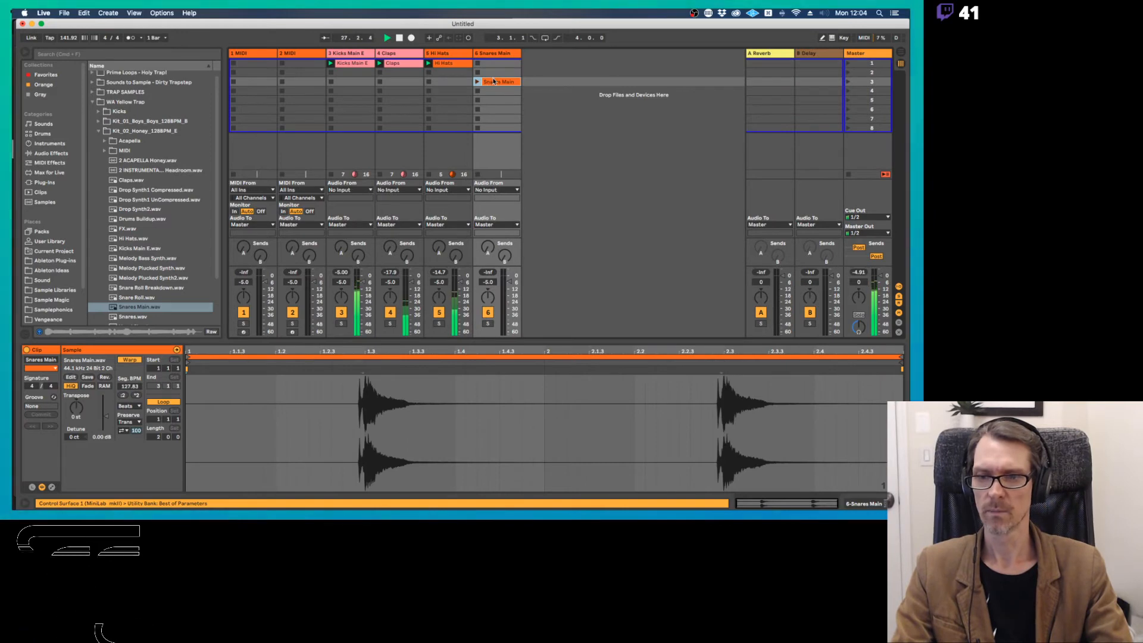
left_click(476, 82)
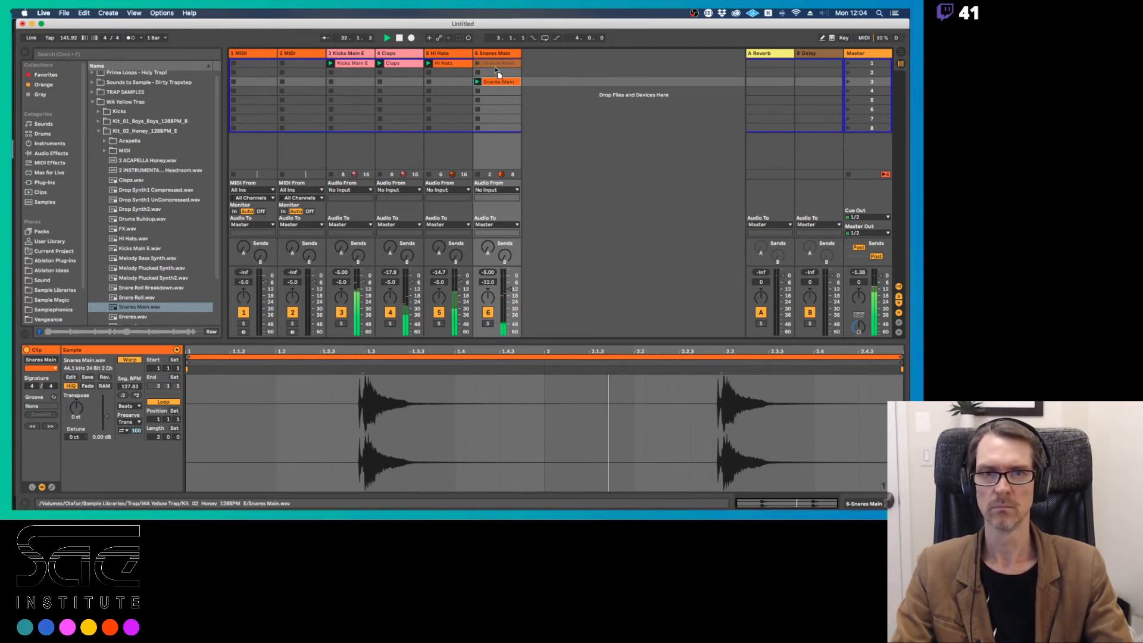
left_click_drag(497, 81, 496, 66)
Turn off transient looping and shorten the transient envelope of the Snares Main clip, and set its track volume to -7.5 dB.
left_click(123, 429)
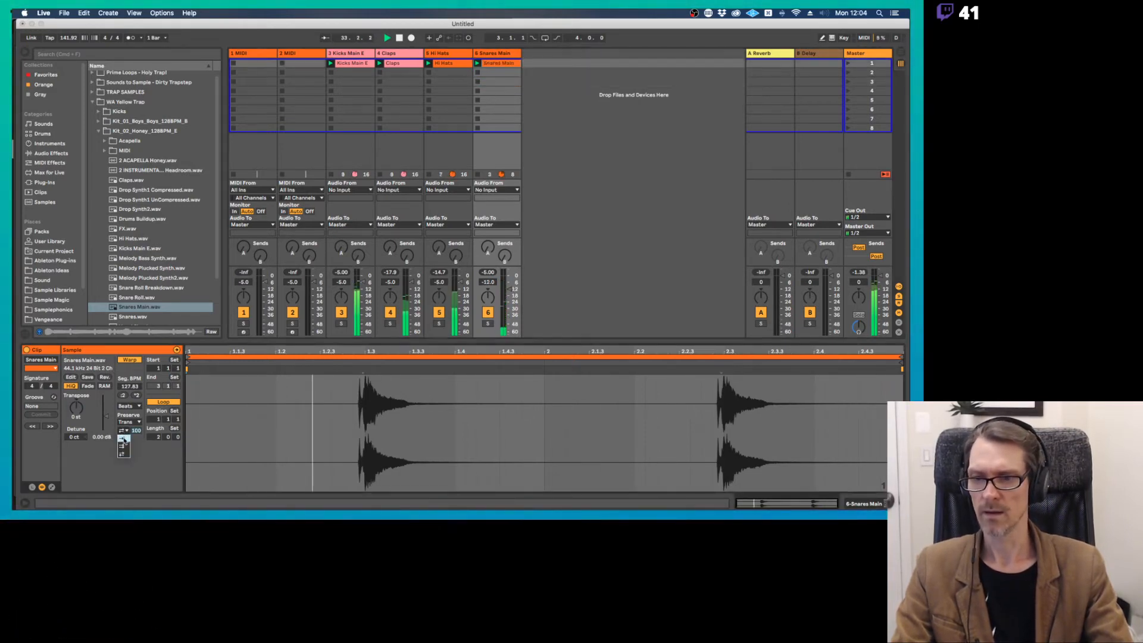
mouse_move(137, 430)
left_mouse_down()
mouse_move(136, 468)
mouse_move(136, 430)
left_mouse_up()
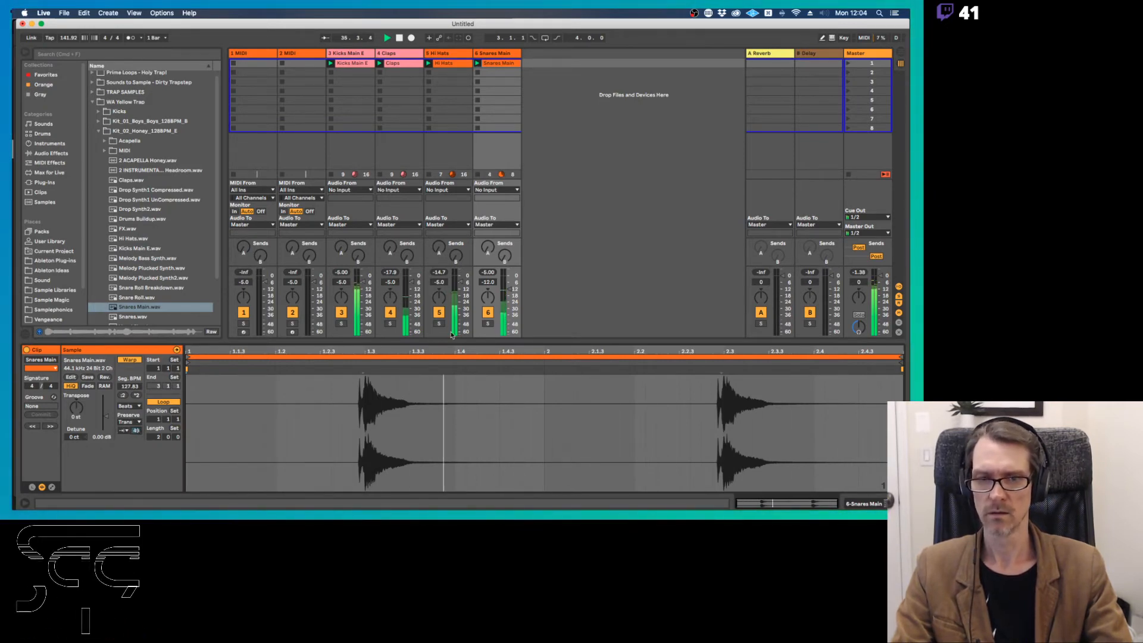
left_click_drag(510, 292, 510, 283)
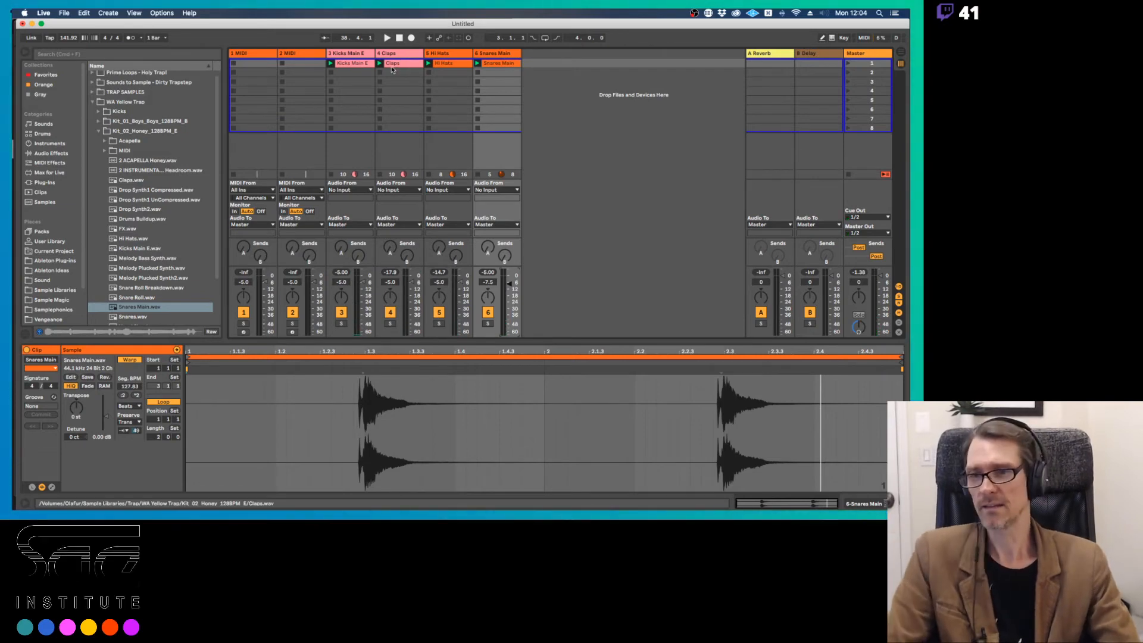
scroll(169, 232, "down", 3)
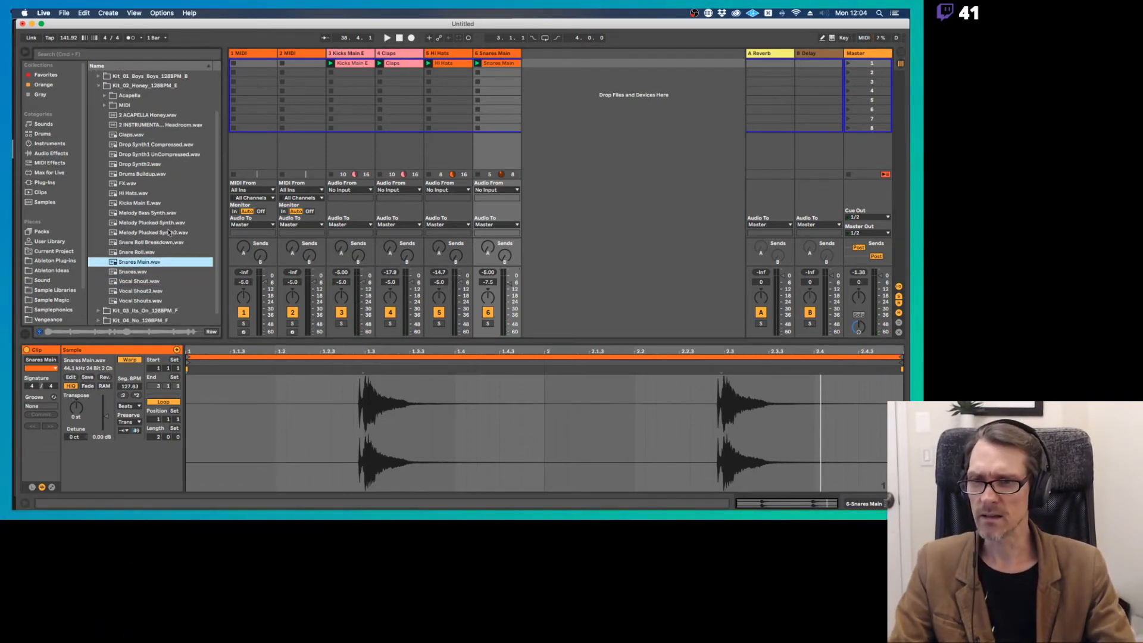
Audition Vocal Shout.wav, Vocal Shout2.wav and Vocal Shouts.wav in the Kit_02_Honey folder, and collapse that folder.
left_click(136, 281)
left_click(139, 291)
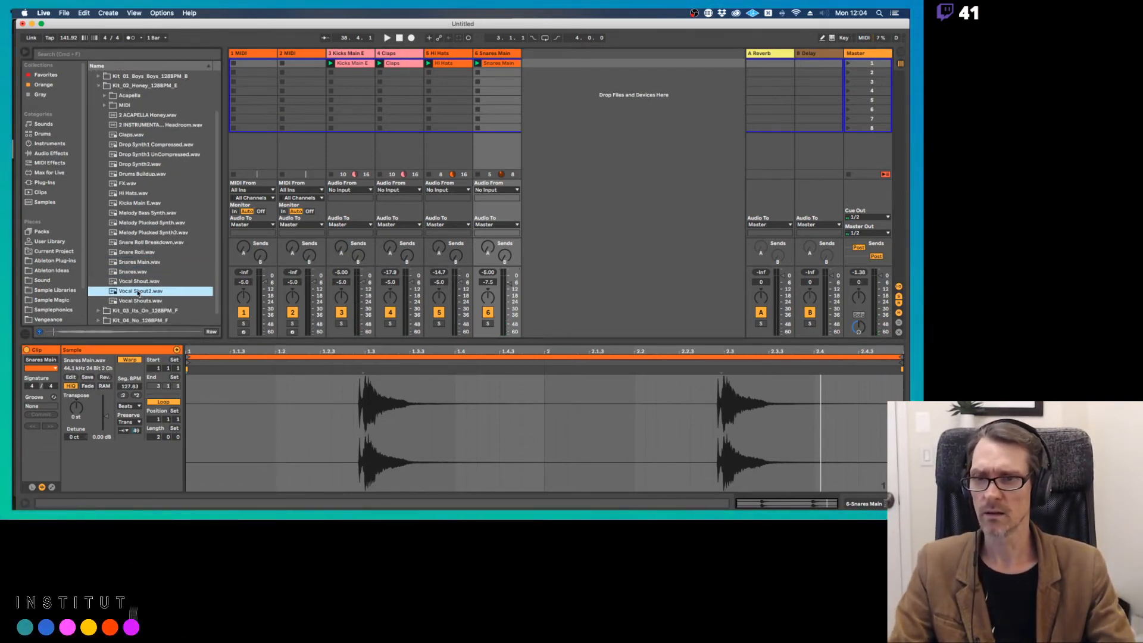
left_click(139, 301)
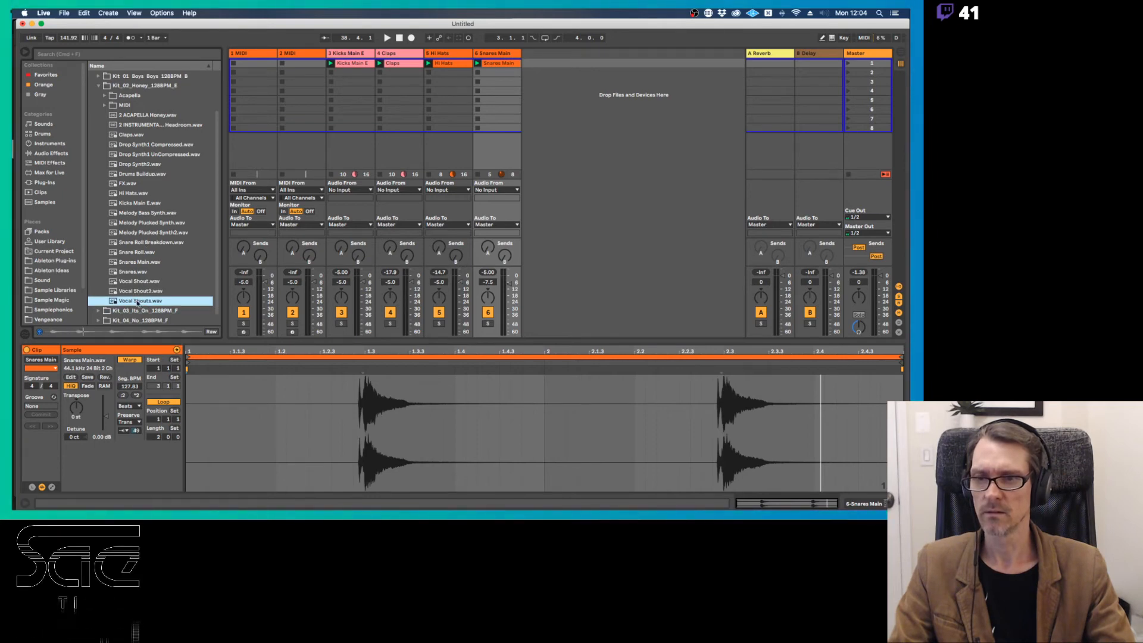
left_click(100, 86)
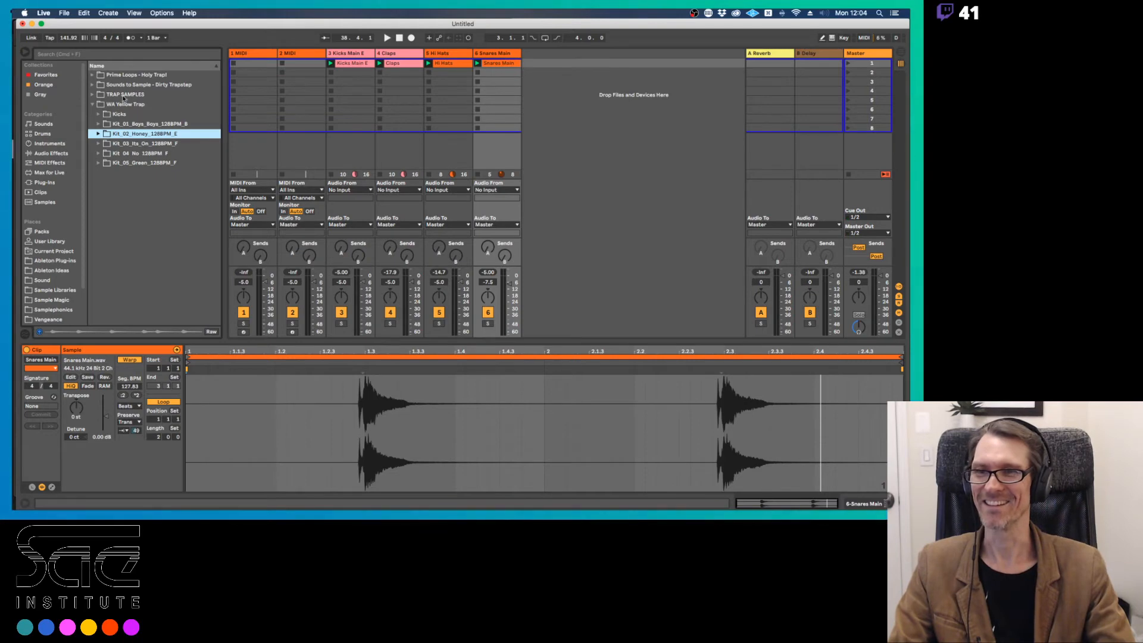
Audition several vocal loops in the Vox Loops folder of the Prime Loops - Holy Trap! pack.
left_click(91, 75)
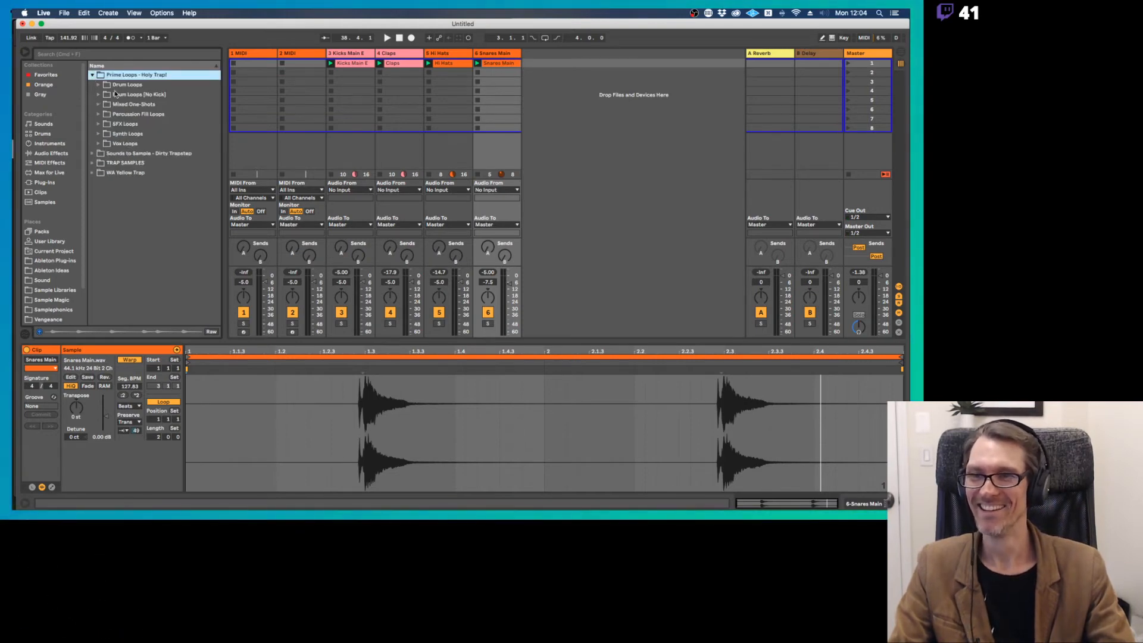
left_click(99, 145)
left_click(135, 233)
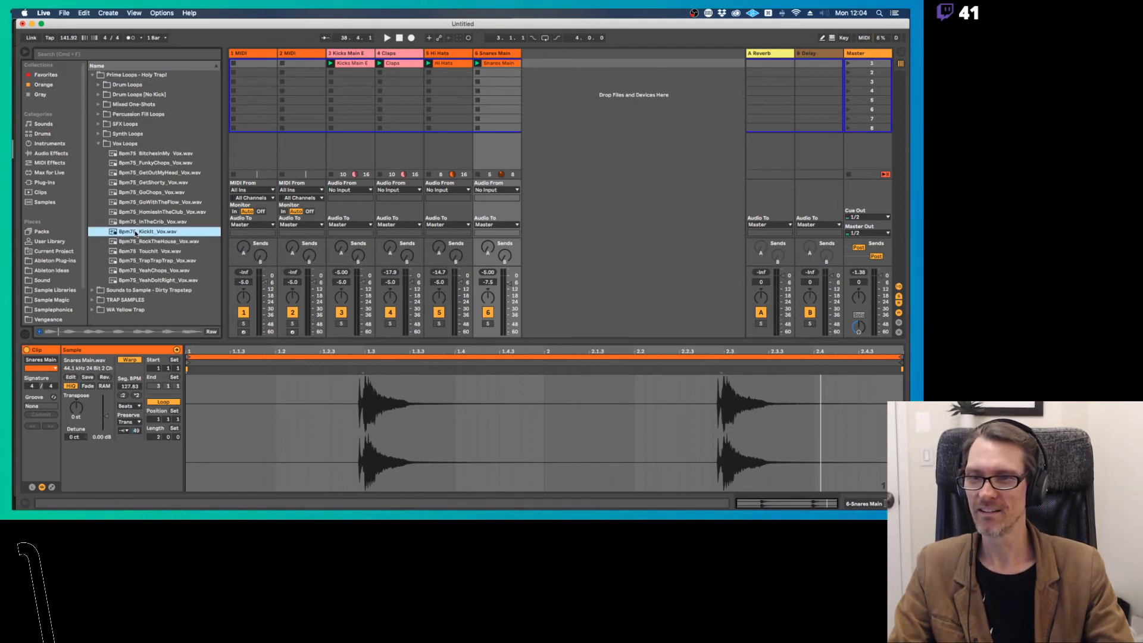
left_click(139, 243)
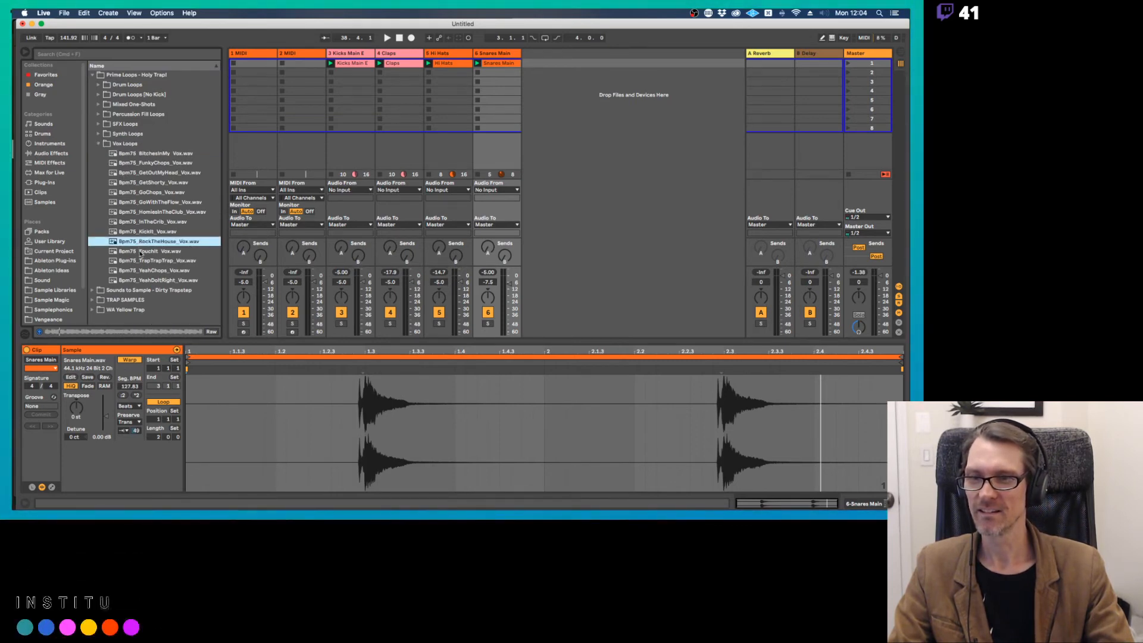
left_click(141, 262)
left_click(143, 271)
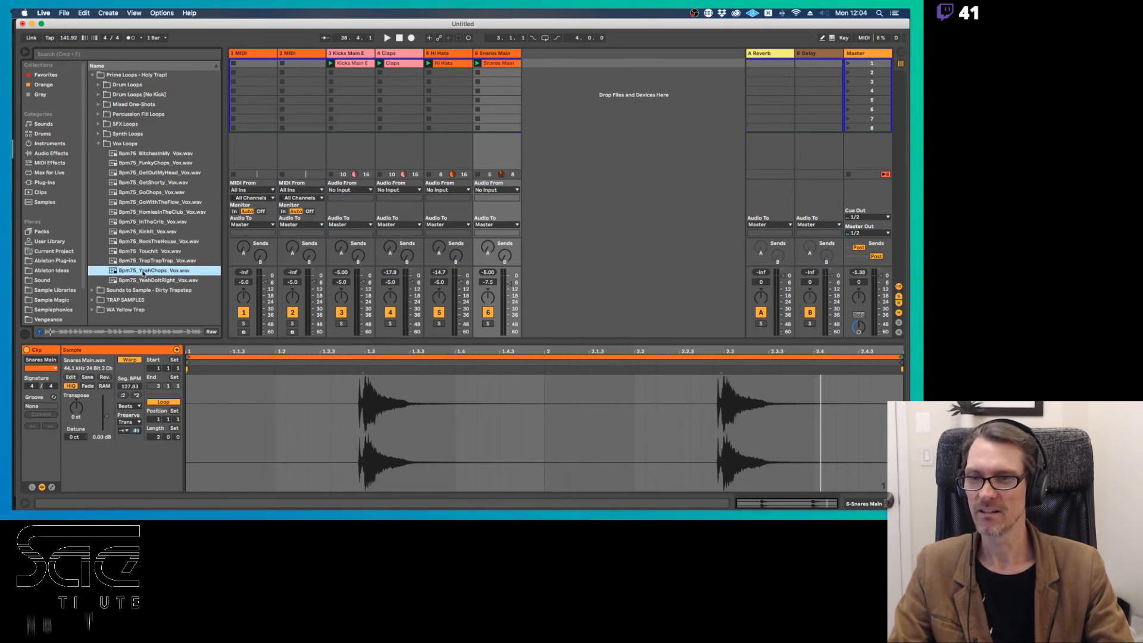
left_click(147, 280)
left_click(148, 193)
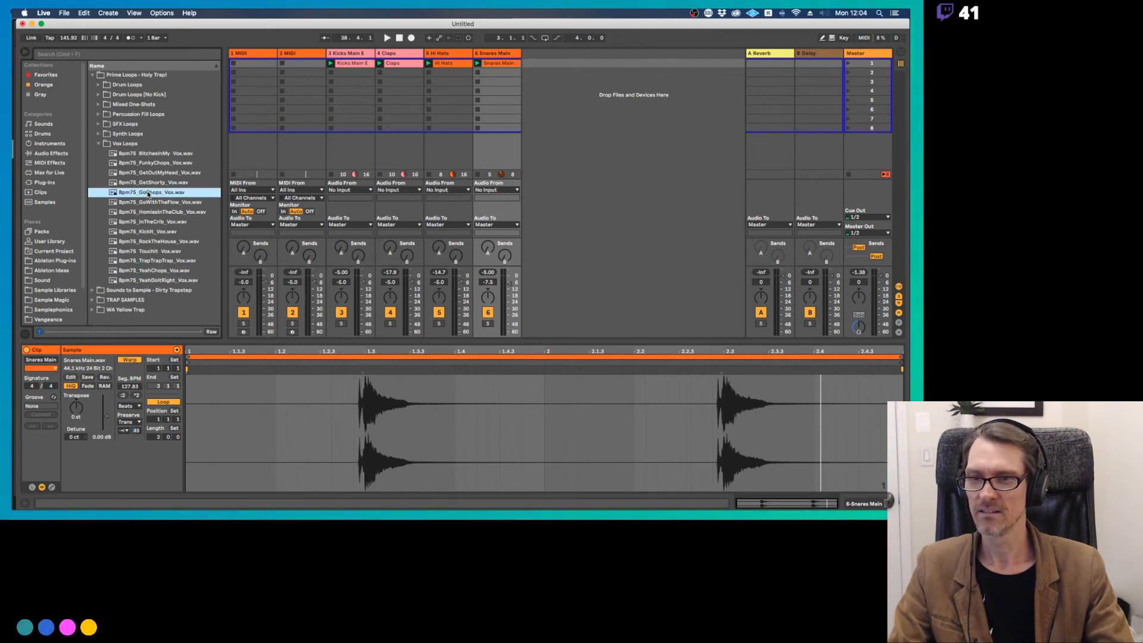
left_click(147, 182)
Load Bpm75_FunkyChops_Vox.wav onto a new track in the second scene, launch it and set the track volume to -10.7 dB.
left_click(147, 162)
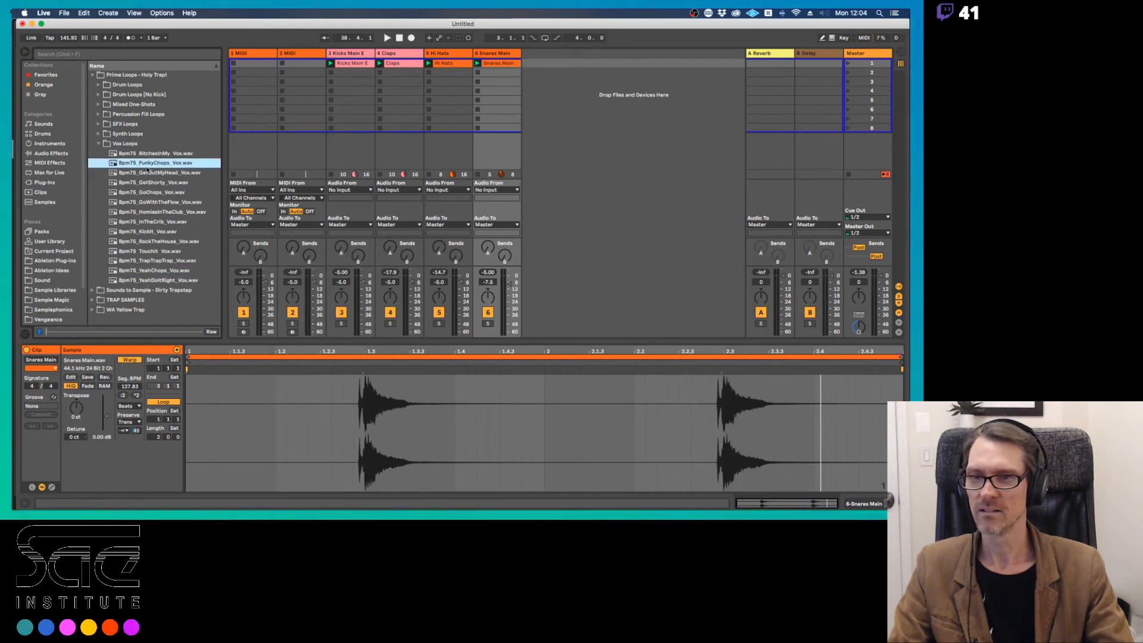
left_click_drag(147, 161, 537, 72)
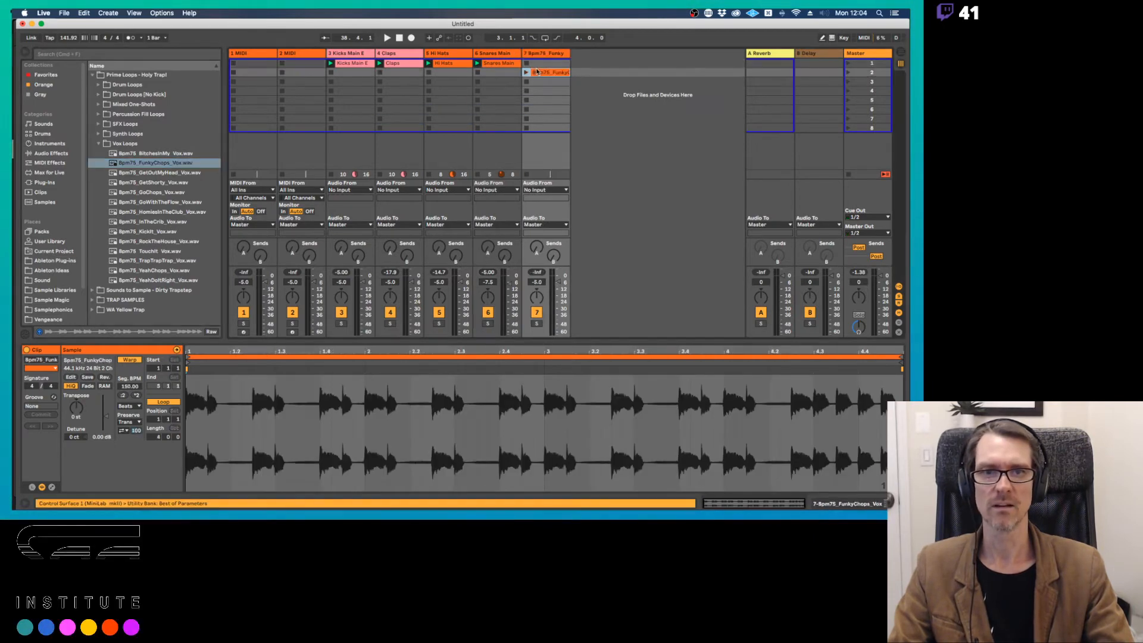
left_click(527, 72)
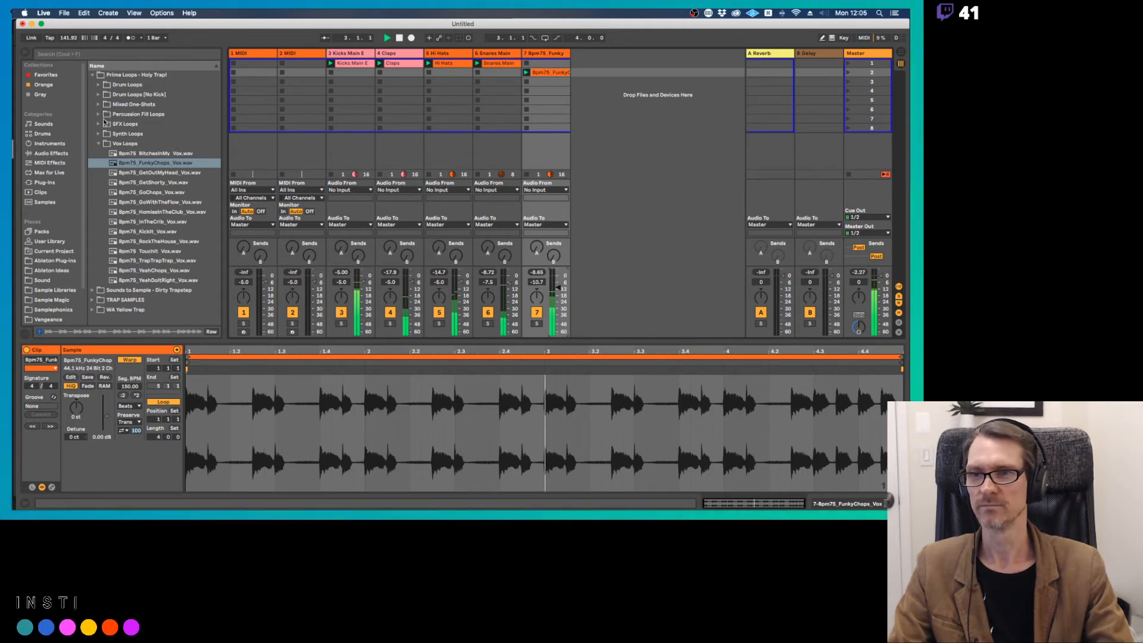
Audition the Pulse_Synth01, TranceHead and Pulse_Synth02 loops in the Synth Loops folder against the playing beat.
left_click(100, 144)
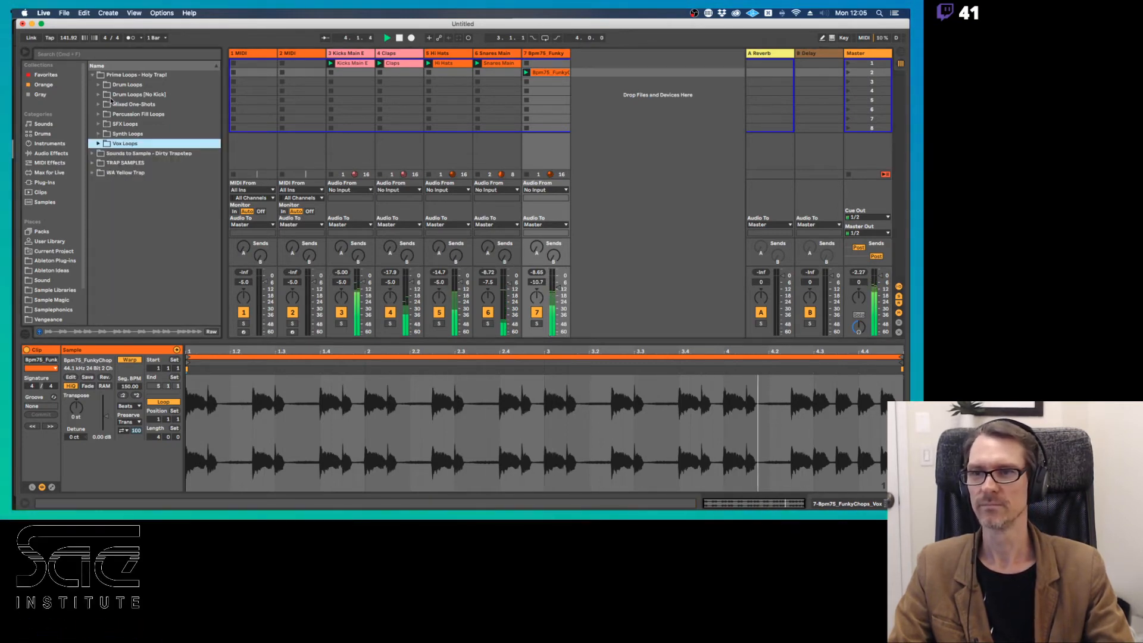
left_click(111, 135)
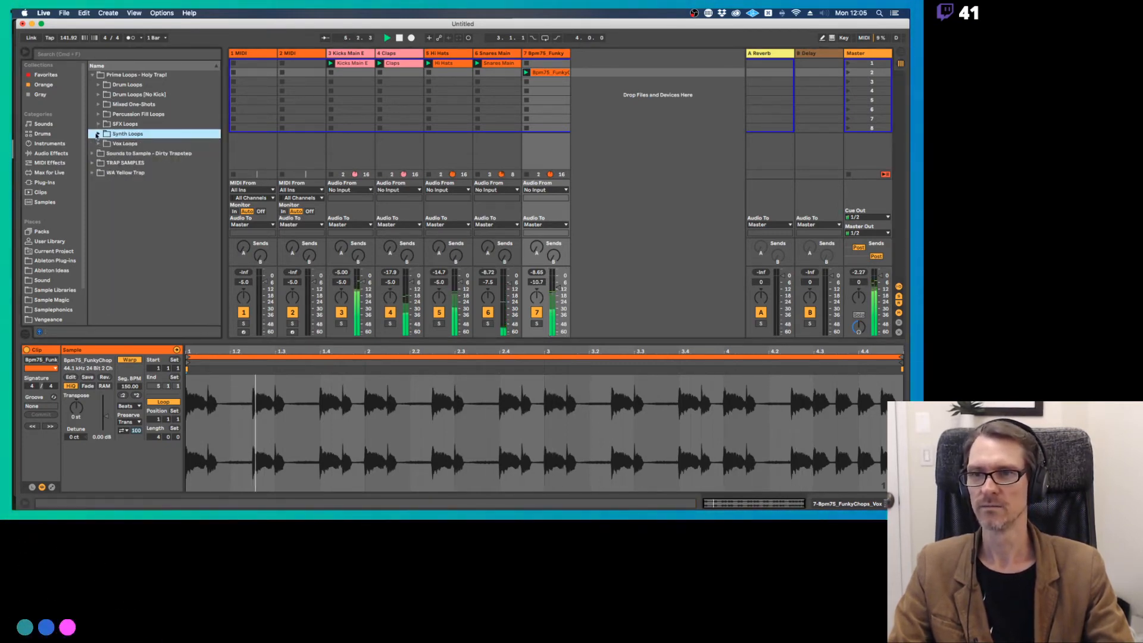
left_click(99, 134)
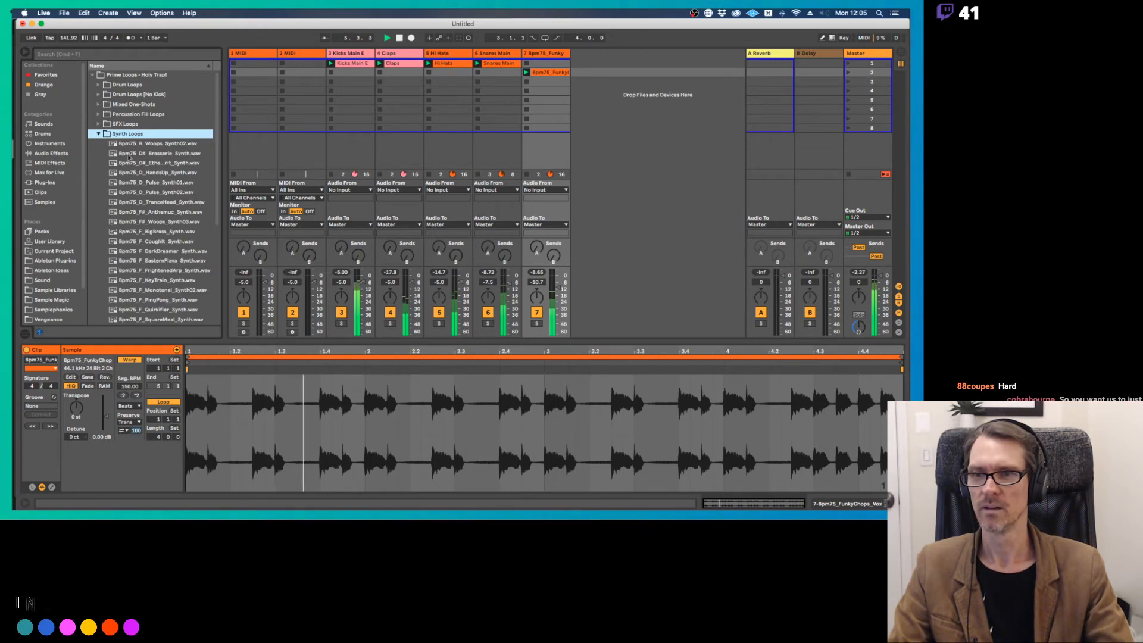
left_click(157, 182)
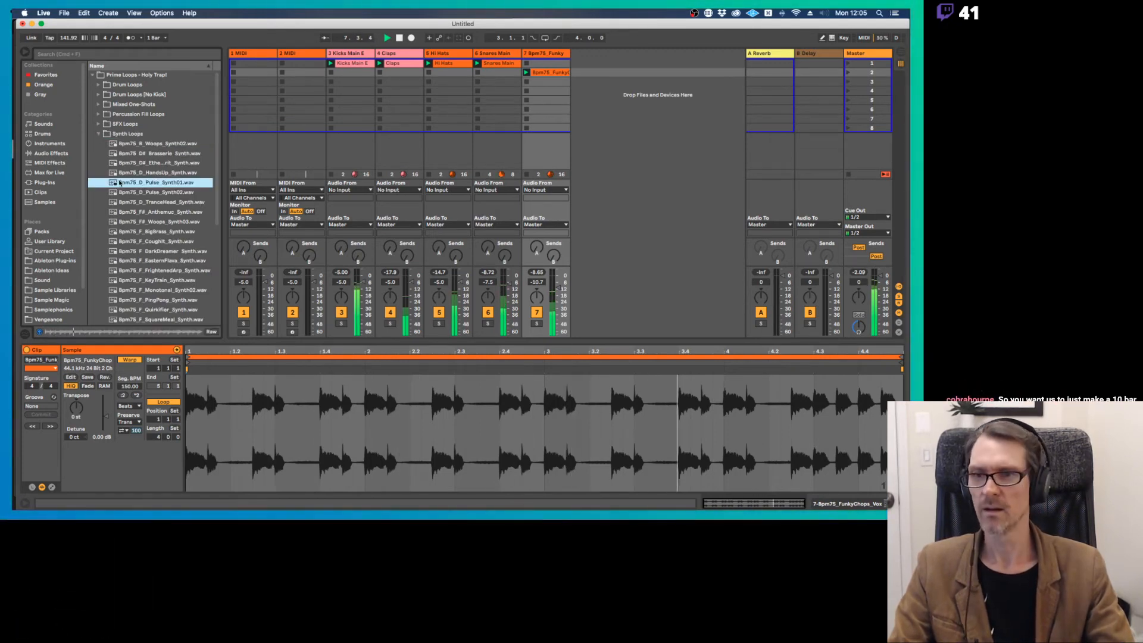
left_click(136, 201)
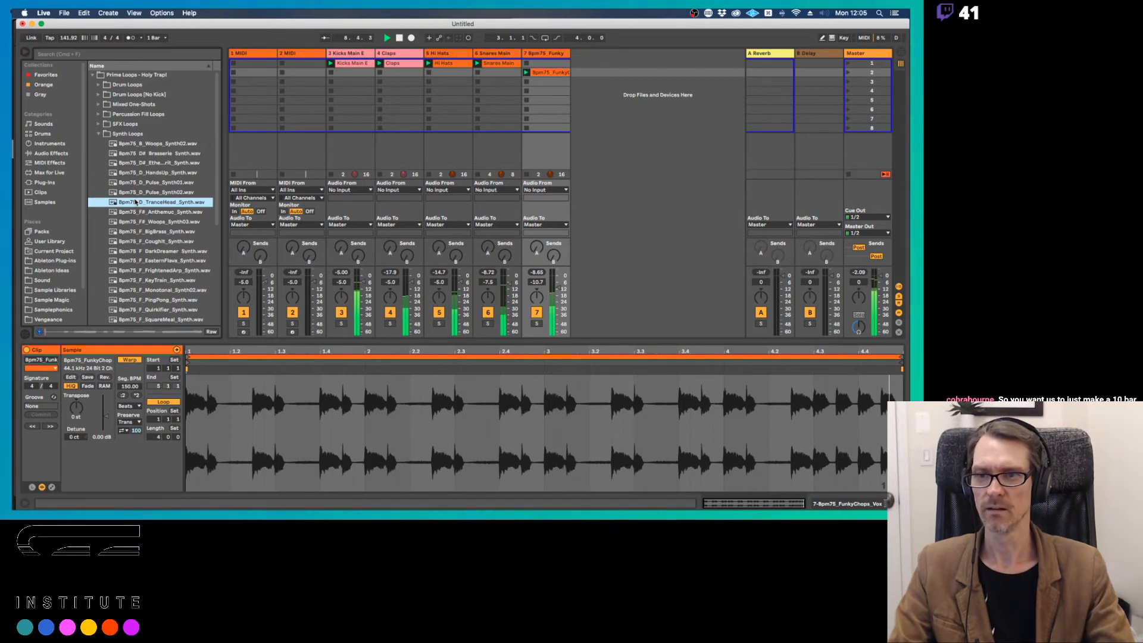
left_click(153, 192)
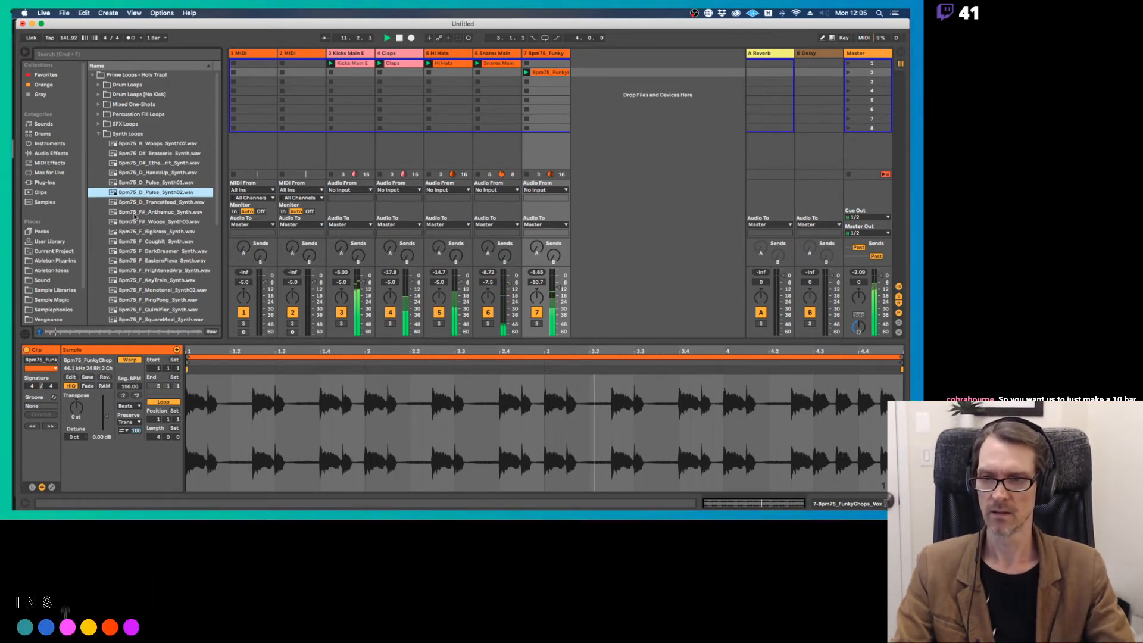
Load Bpm75_F_EasternFlava_Synth.wav onto a new track in the first scene, launch it and set its track volume to -11.0 dB.
left_click(147, 261)
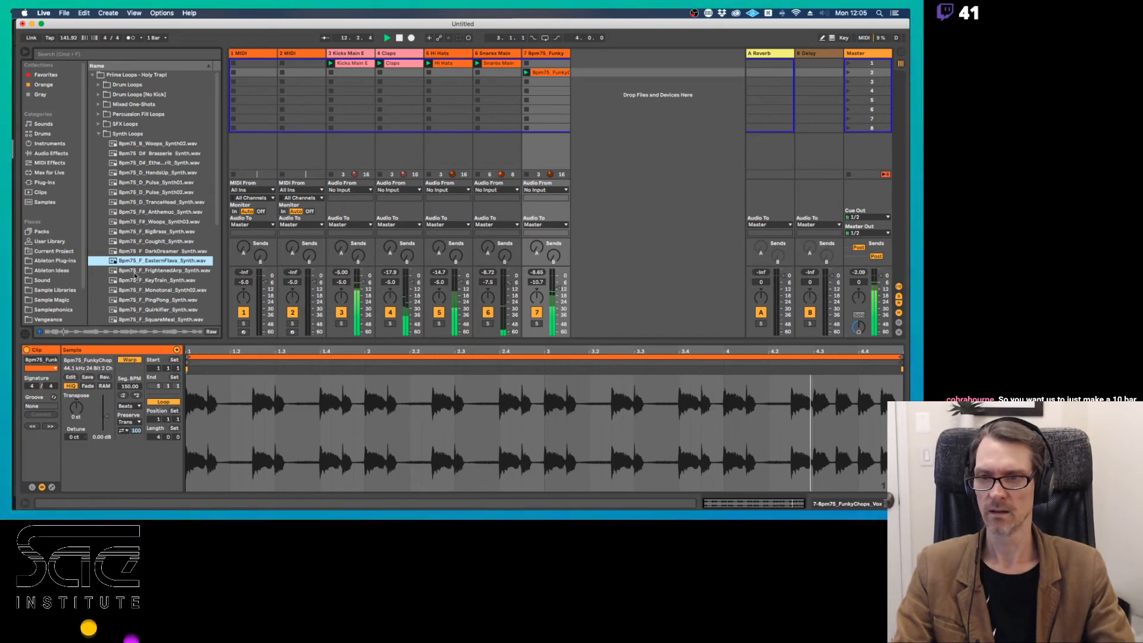
left_click_drag(402, 154, 591, 65)
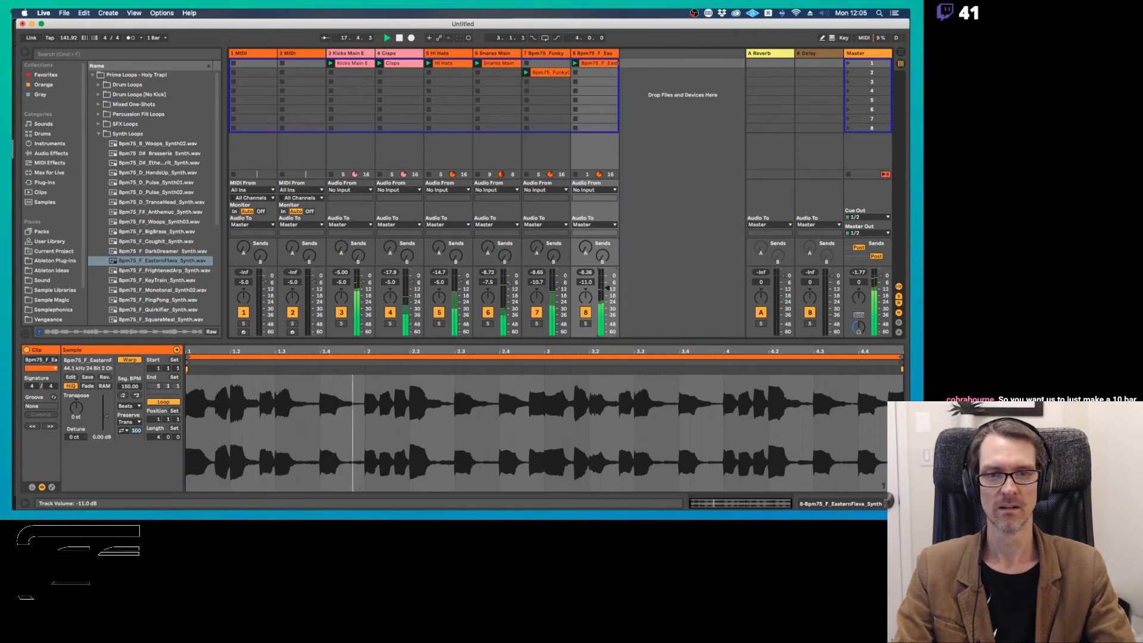
left_click_drag(610, 285, 611, 291)
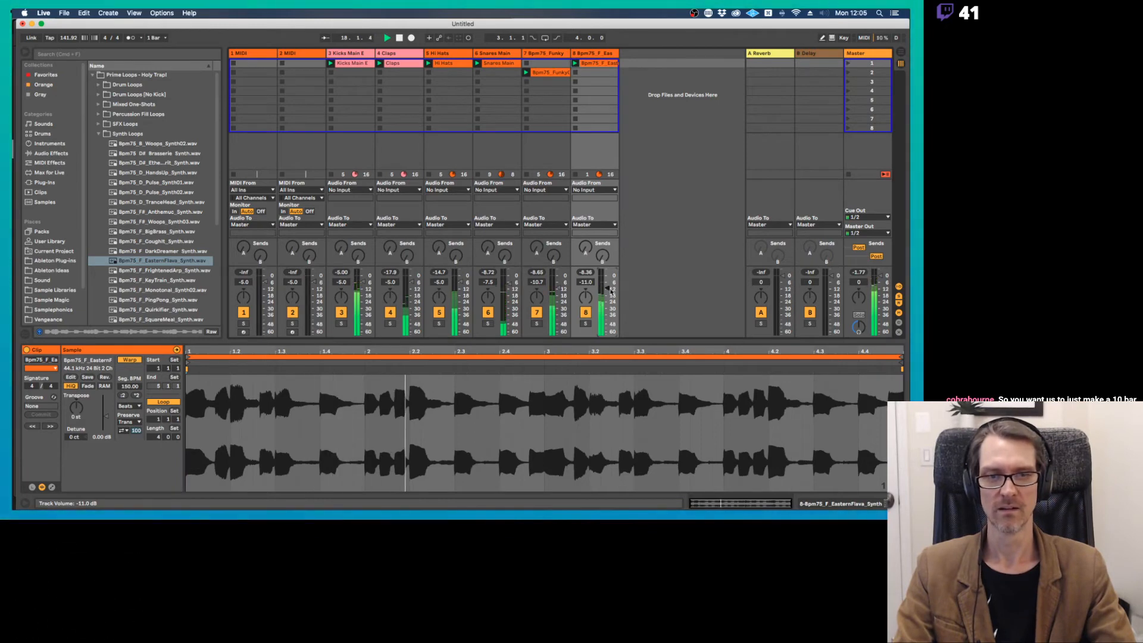
Set the warp mode of the EasternFlava synth clip to Complex.
left_click(125, 429)
left_click(138, 407)
left_click(137, 406)
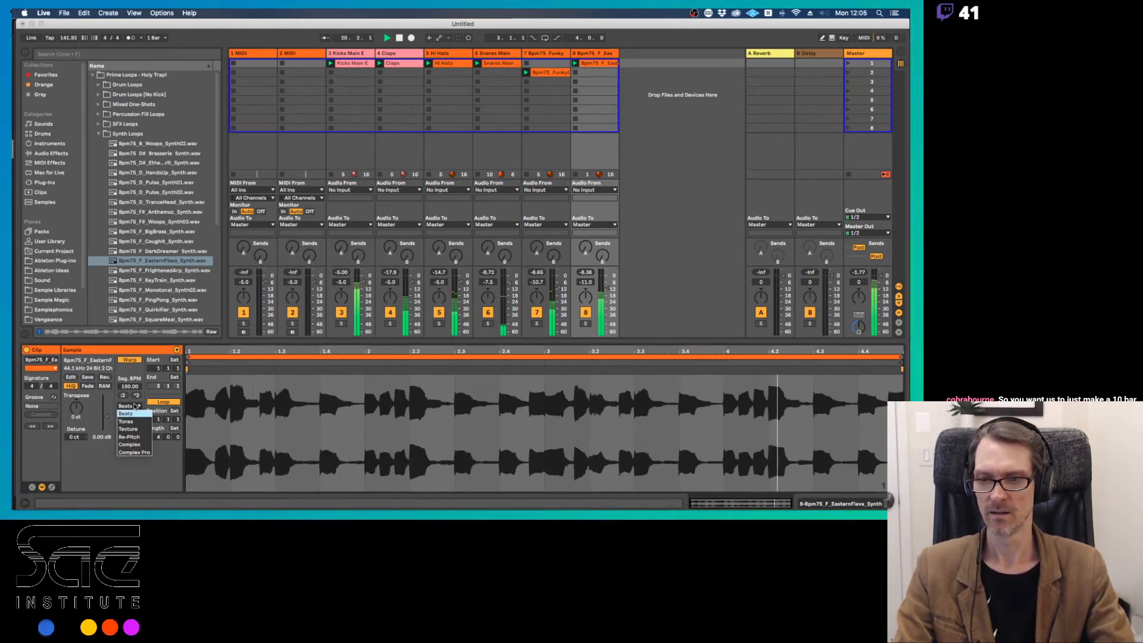
left_click(134, 444)
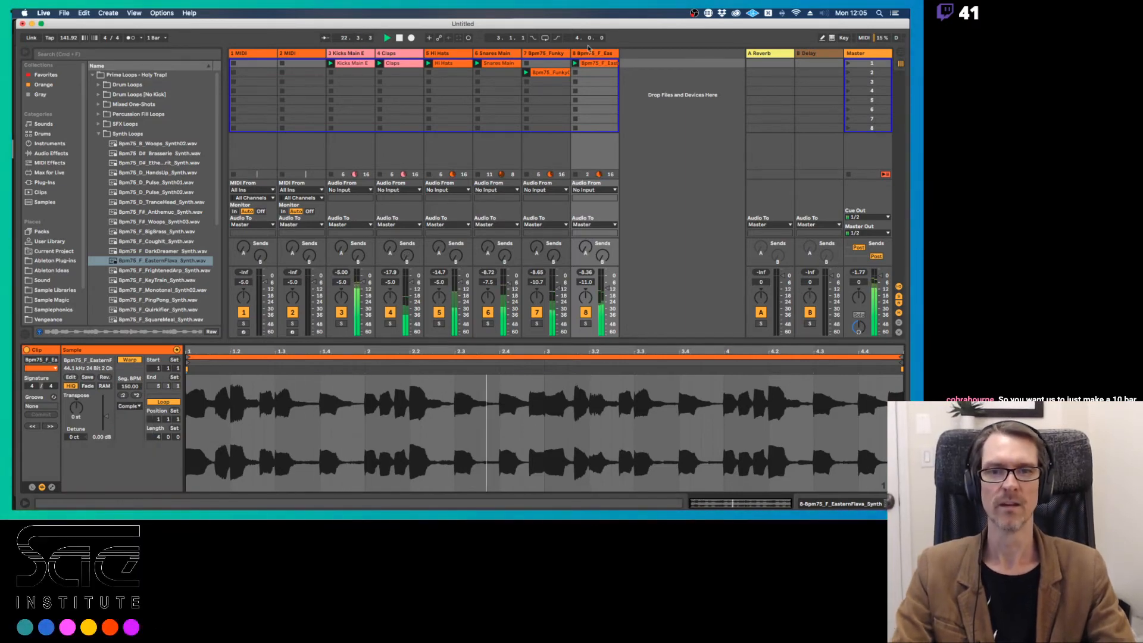
Move the FunkyChops clip up to the first scene and delete the two empty MIDI tracks.
left_click_drag(558, 72, 551, 64)
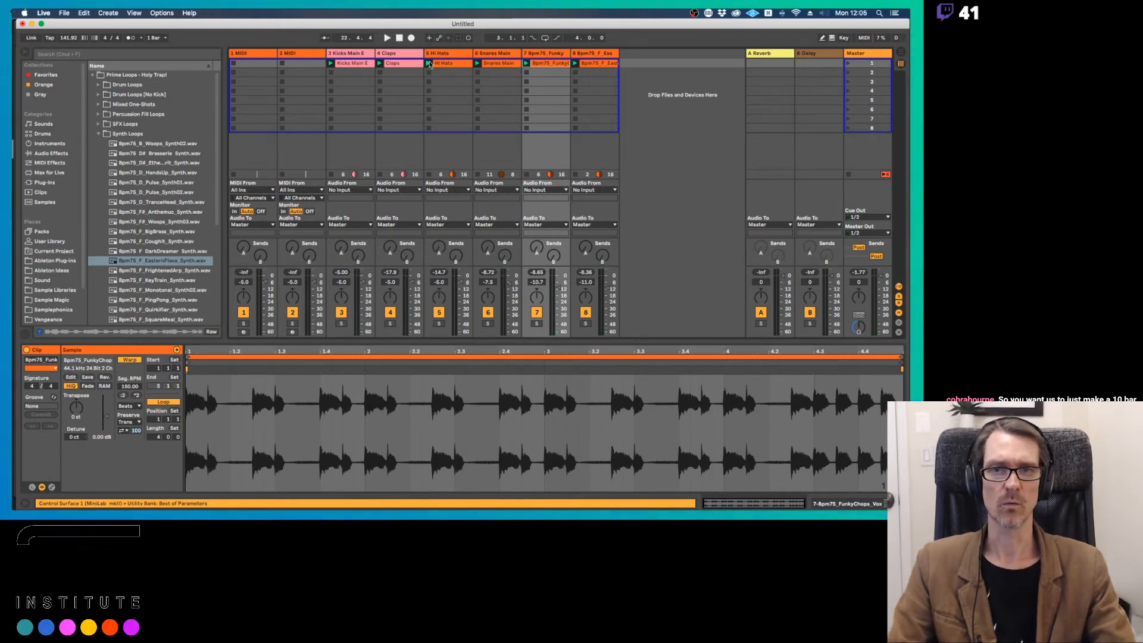
left_click(268, 54)
left_click(300, 55, "shift")
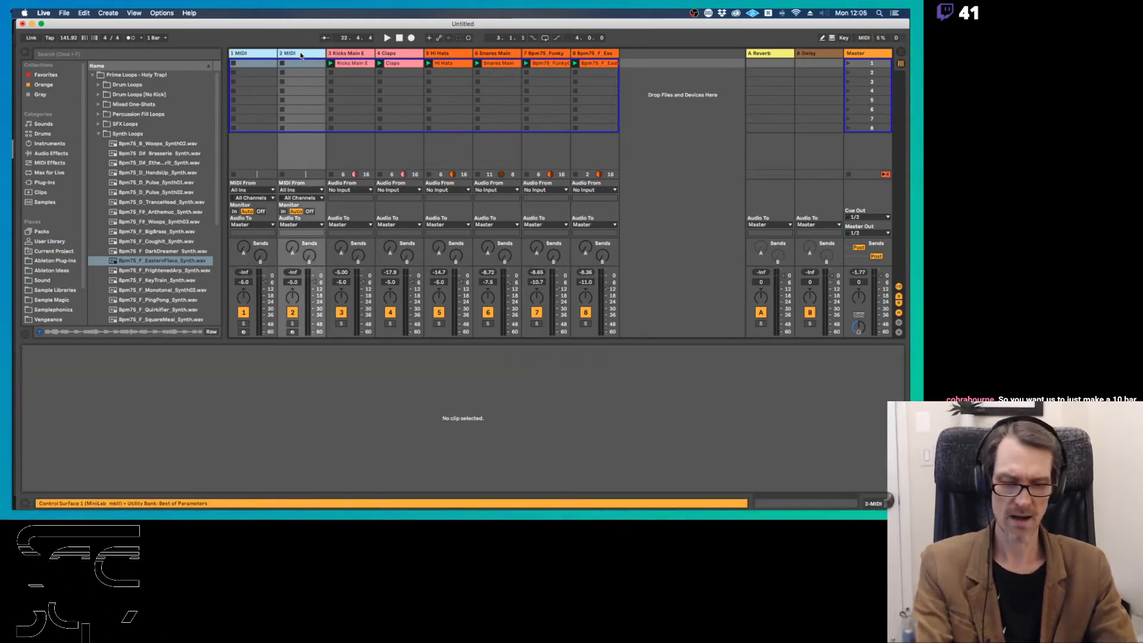
key("Delete")
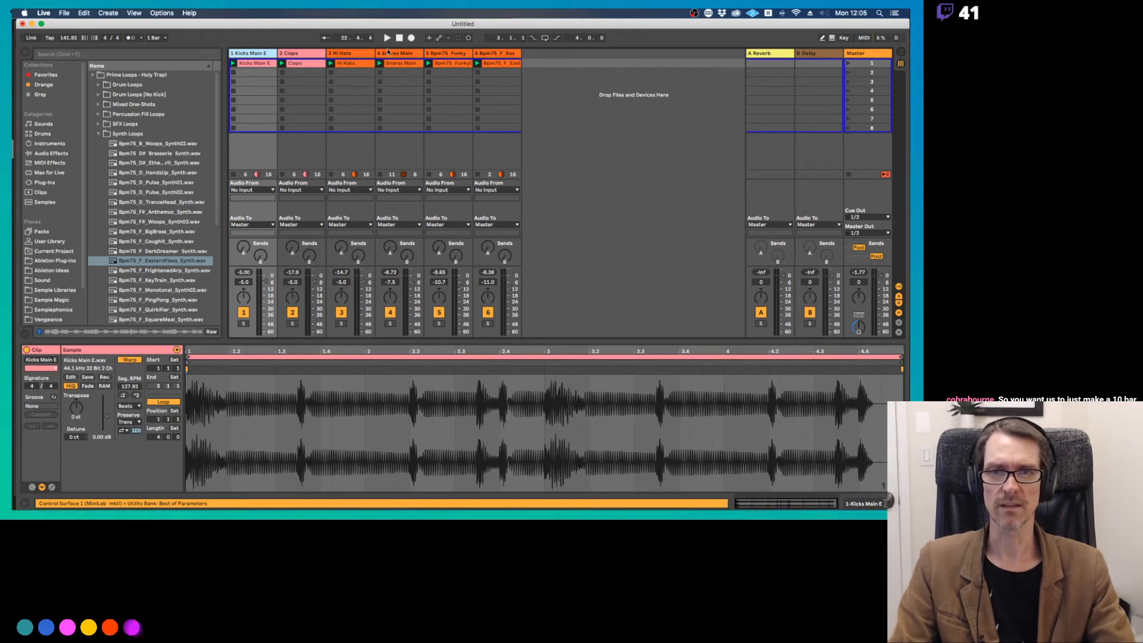
Color the Kicks, Claps, Hi Hats and Snares tracks orange and assign the track color to their clips.
left_click(361, 55, "shift")
left_click(388, 54, "shift")
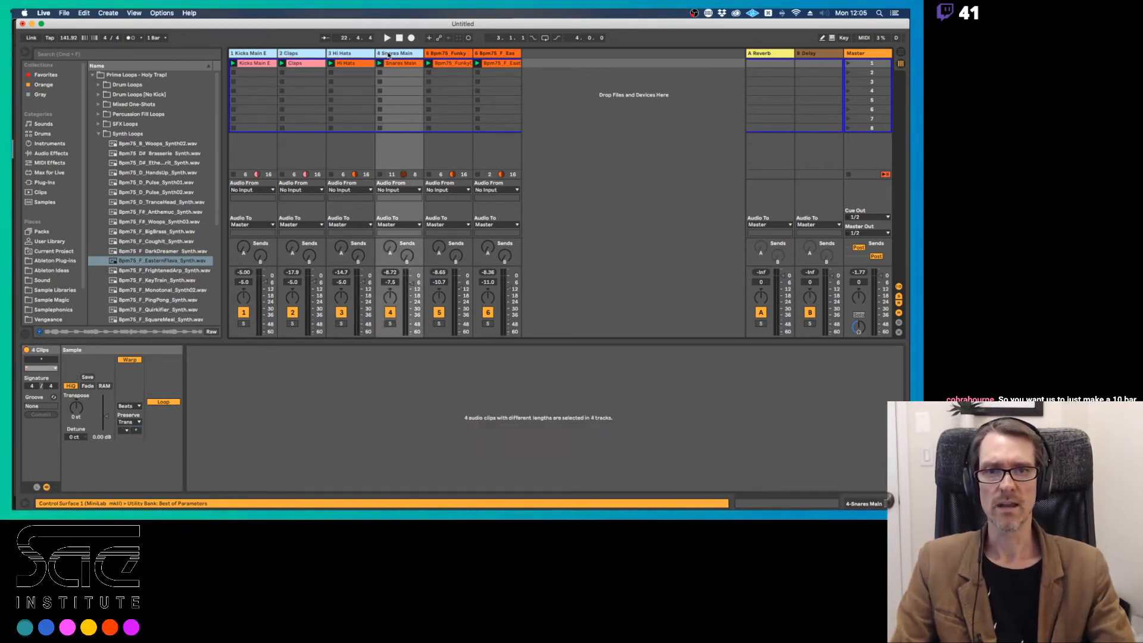
right_click(388, 54)
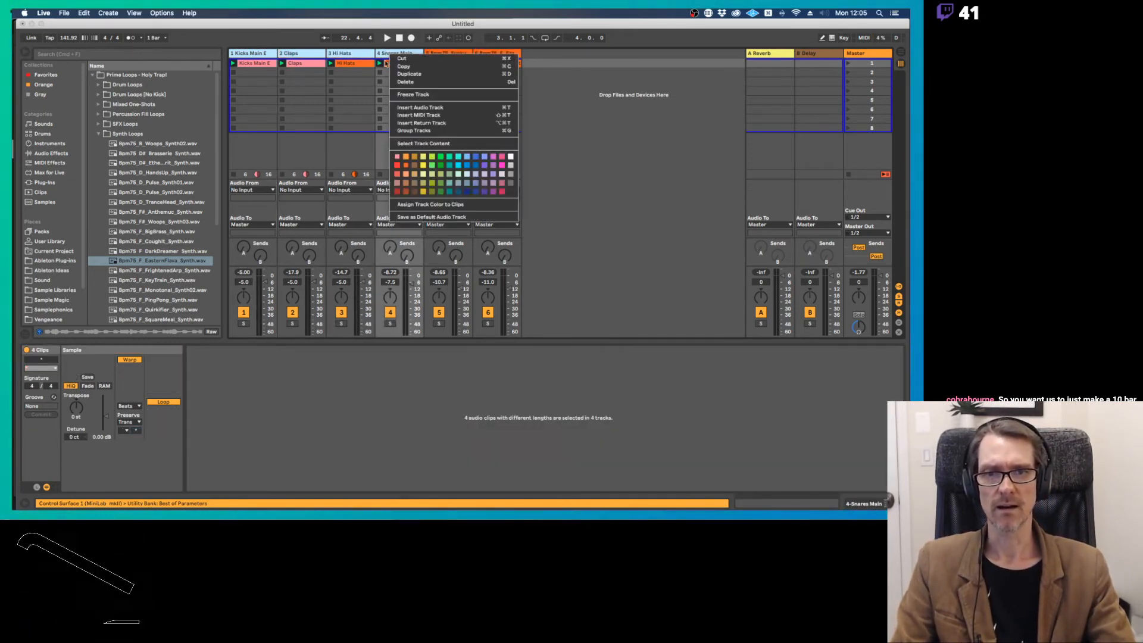
left_click(406, 167)
right_click(393, 57)
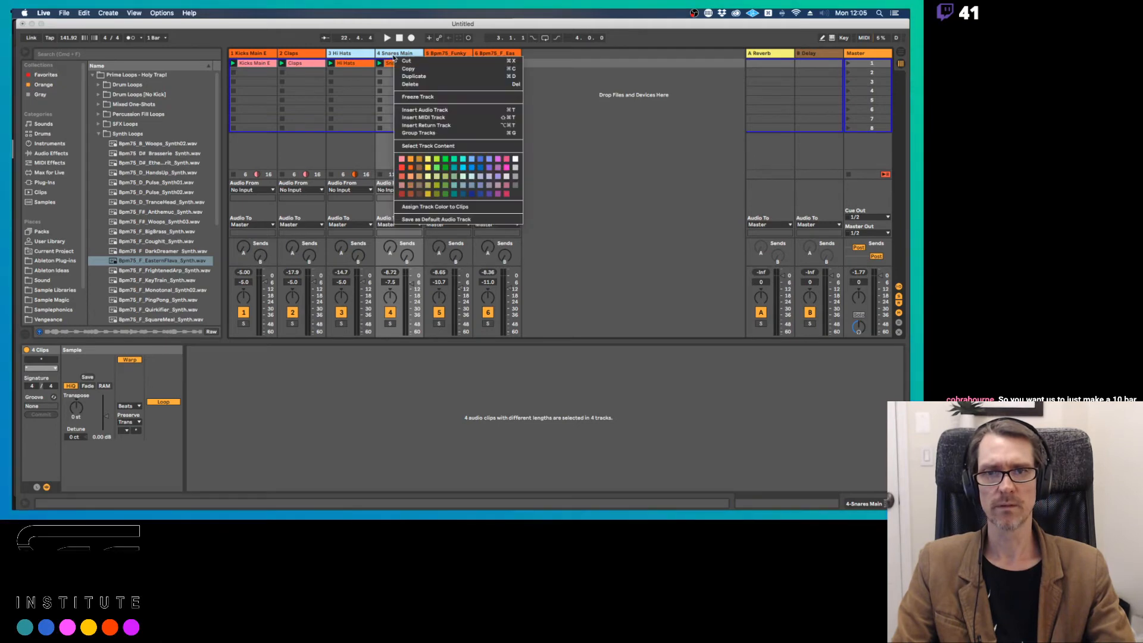
left_click(455, 206)
Color the FunkyChops vocal track green and the EasternFlava synth track blue.
right_click(451, 55)
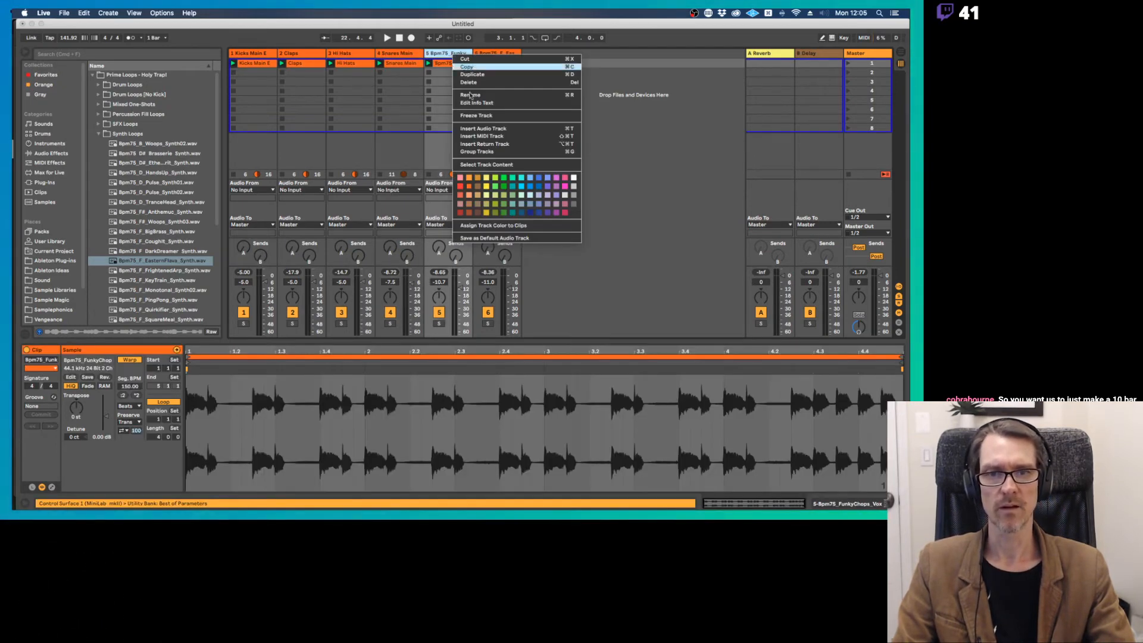
left_click(504, 198)
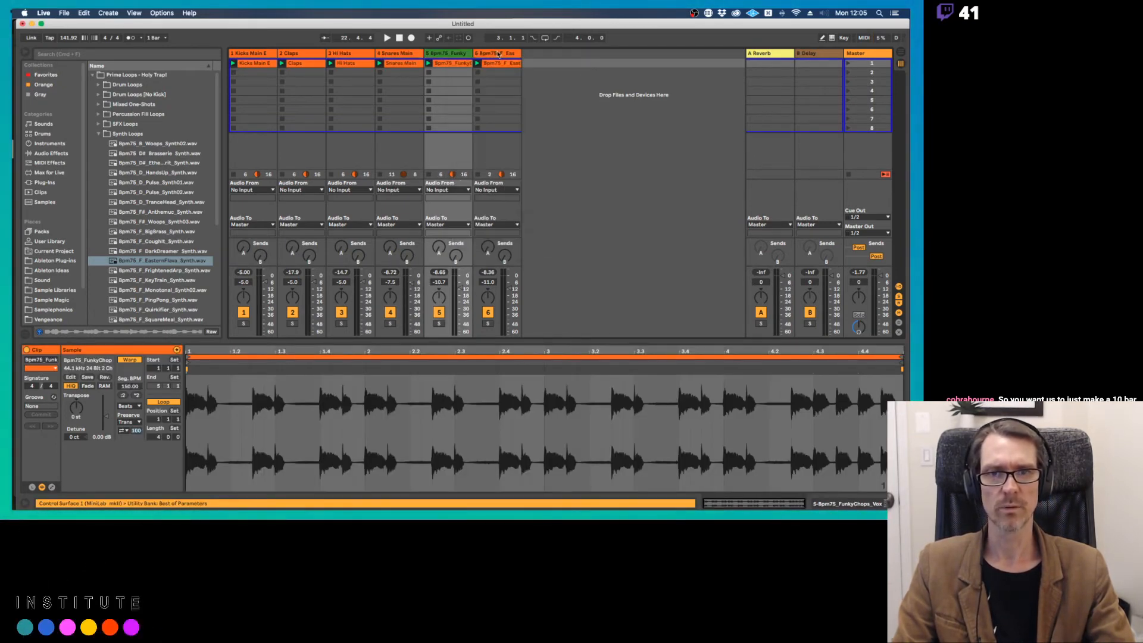
right_click(496, 55)
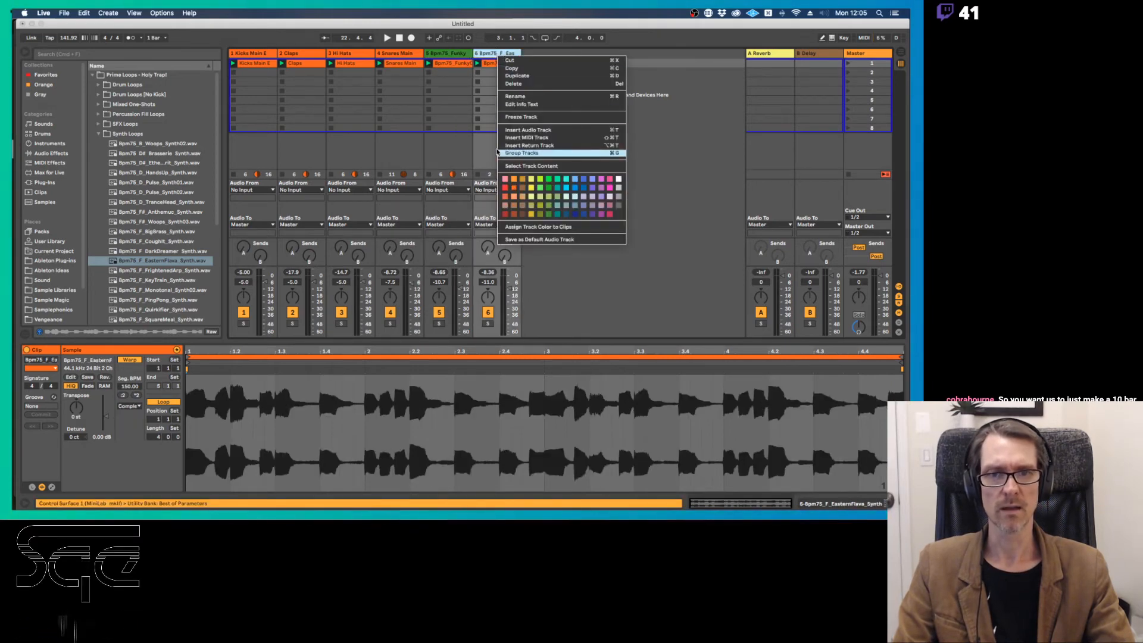
left_click(576, 188)
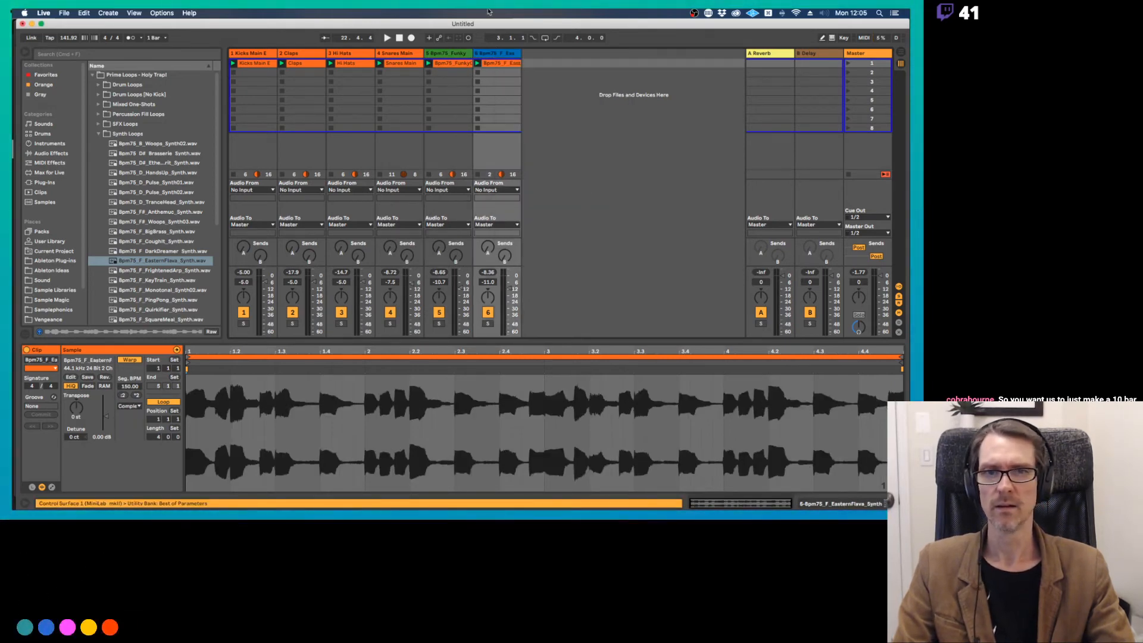
Assign the track colors of the FunkyChops and EasternFlava tracks to their clips.
left_click(457, 54)
left_click(493, 55, "shift")
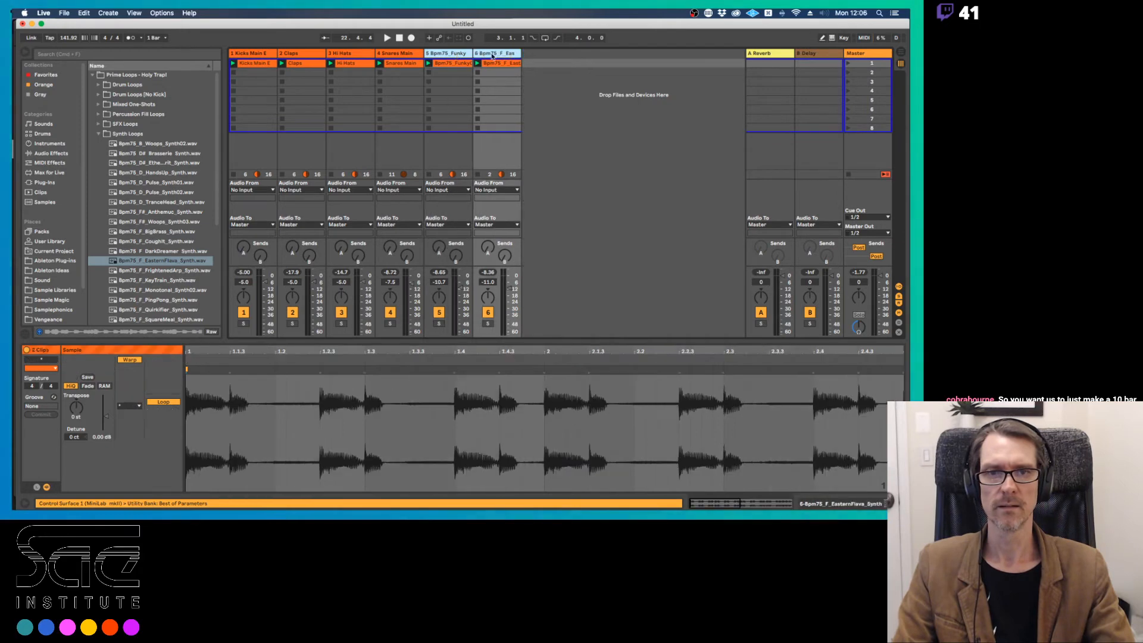
right_click(492, 55)
left_click(524, 210)
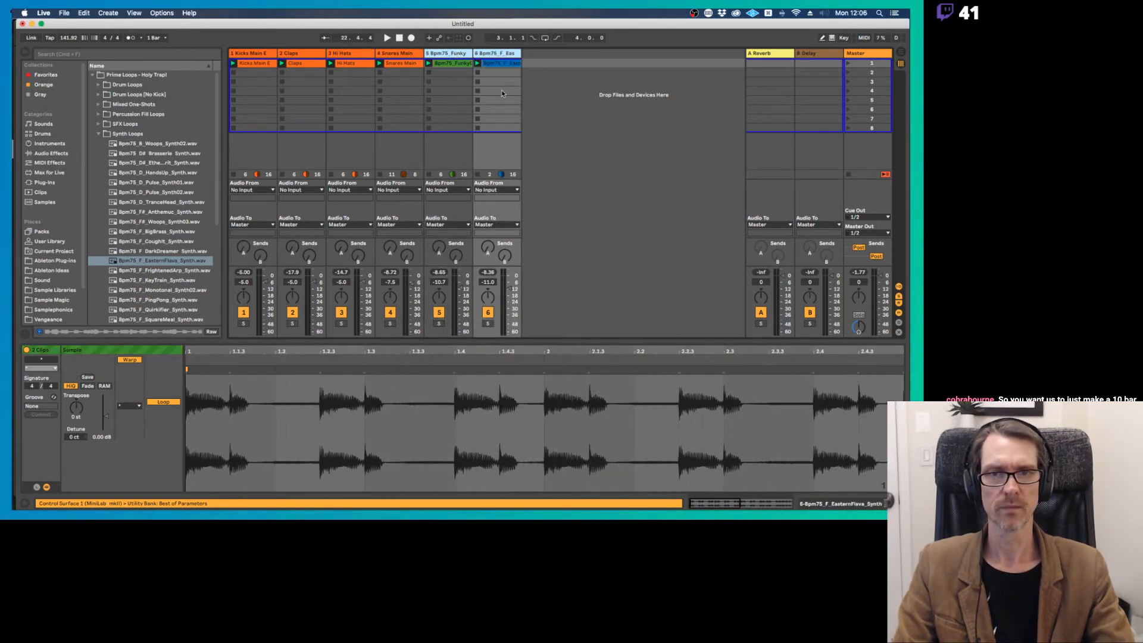
left_click(492, 56)
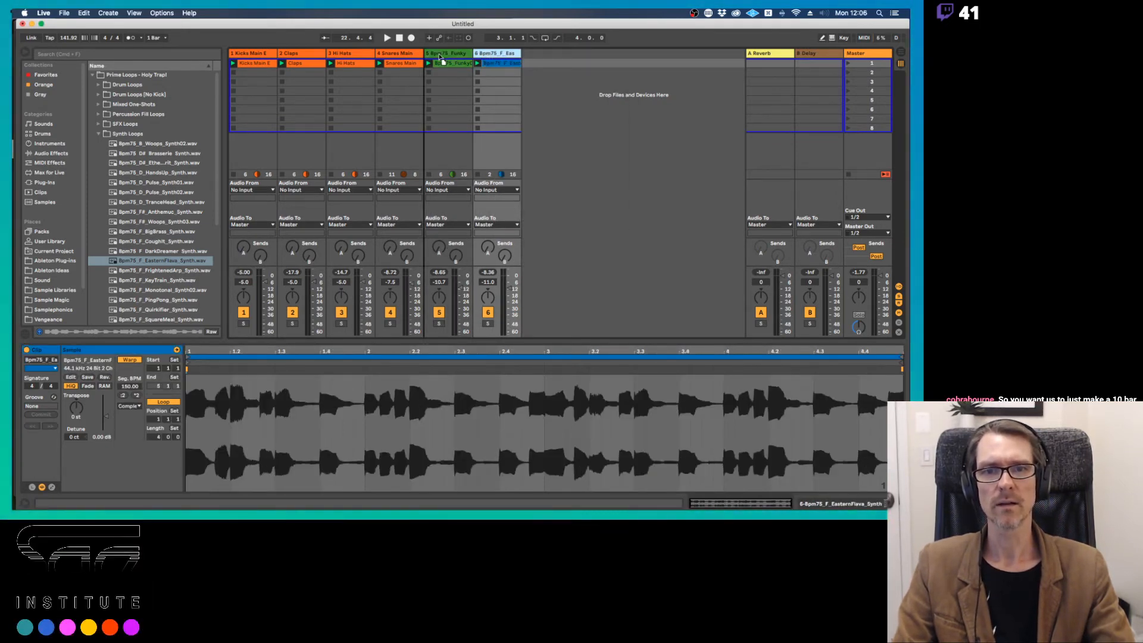
Reorder the tracks so the blue EasternFlava synth track comes before the green FunkyChops track, and stop all clips.
left_click_drag(440, 57, 417, 58)
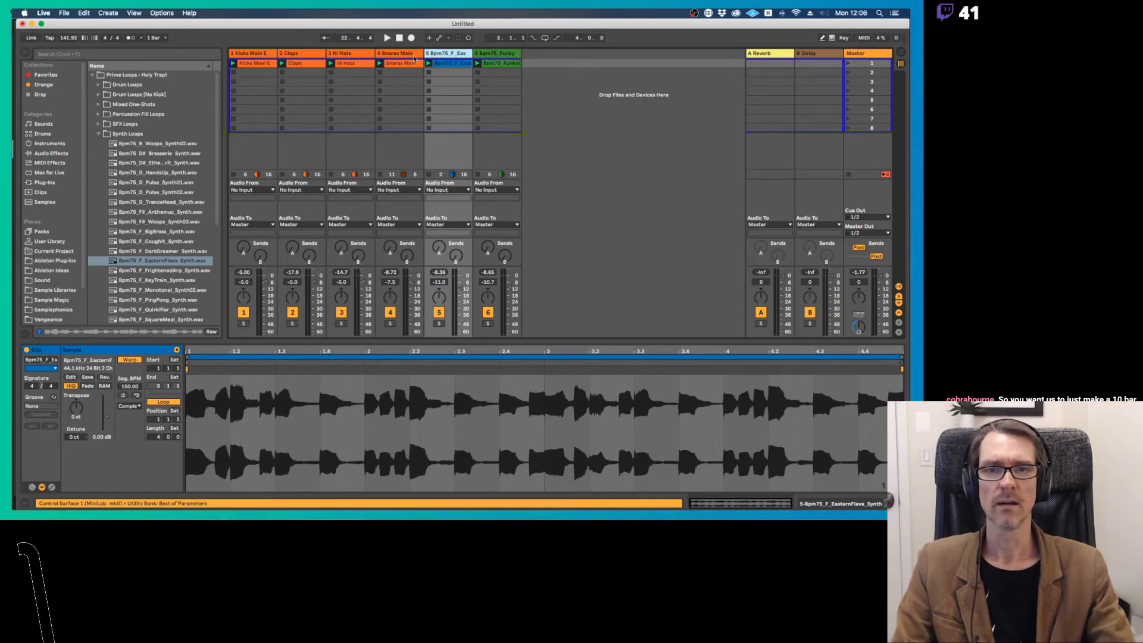
left_click(850, 174)
Audition the Kicks Main and Claps clips of the first scene together and stop playback.
left_click(272, 63)
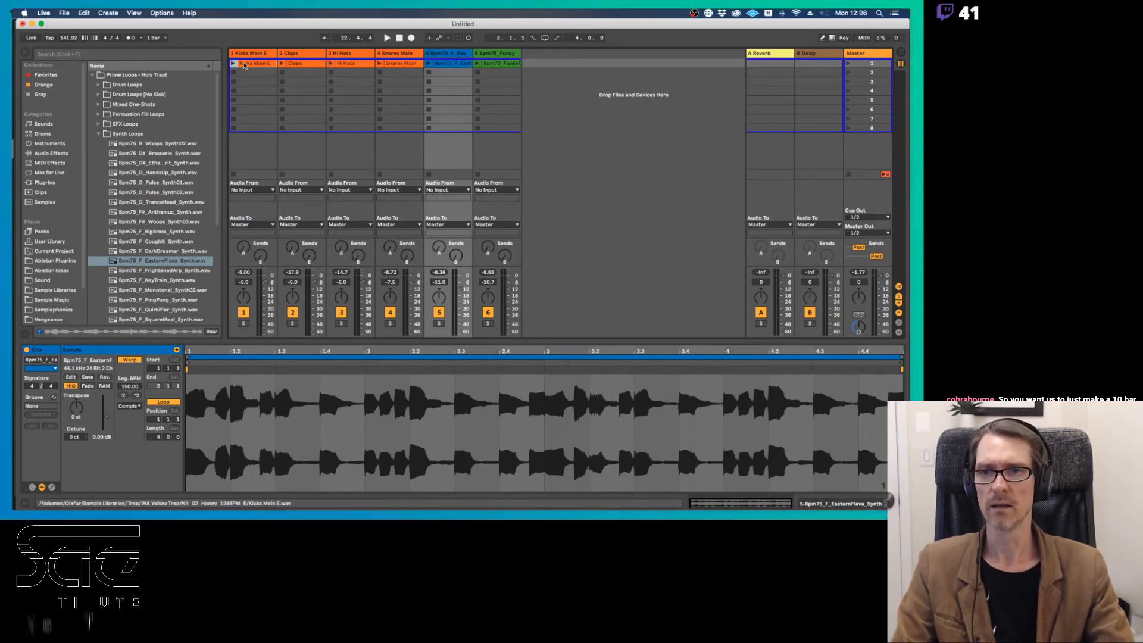
left_click(236, 64)
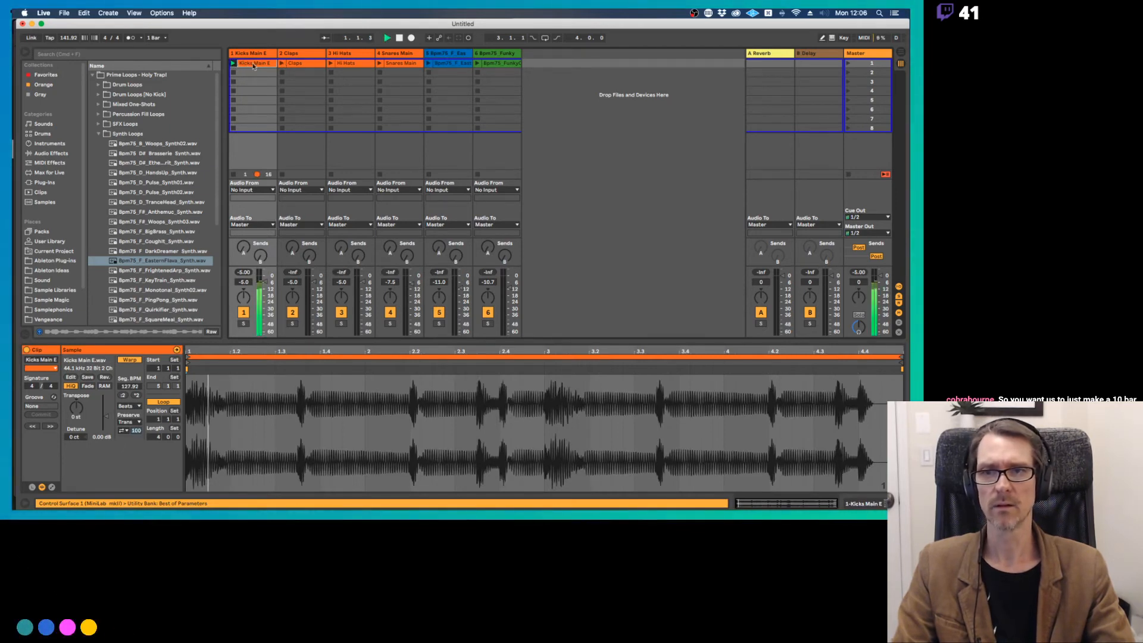
key("space")
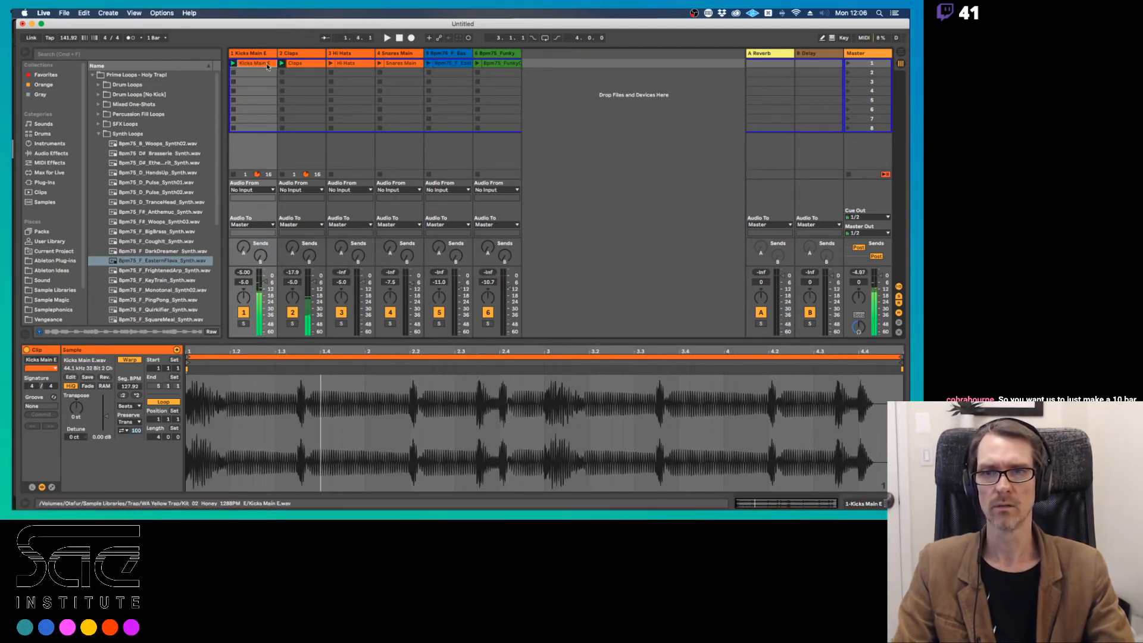
Copy the Kicks Main, Claps and Snares Main clips from the first scene into the third scene and launch them.
key("Right")
left_click(266, 63, "shift")
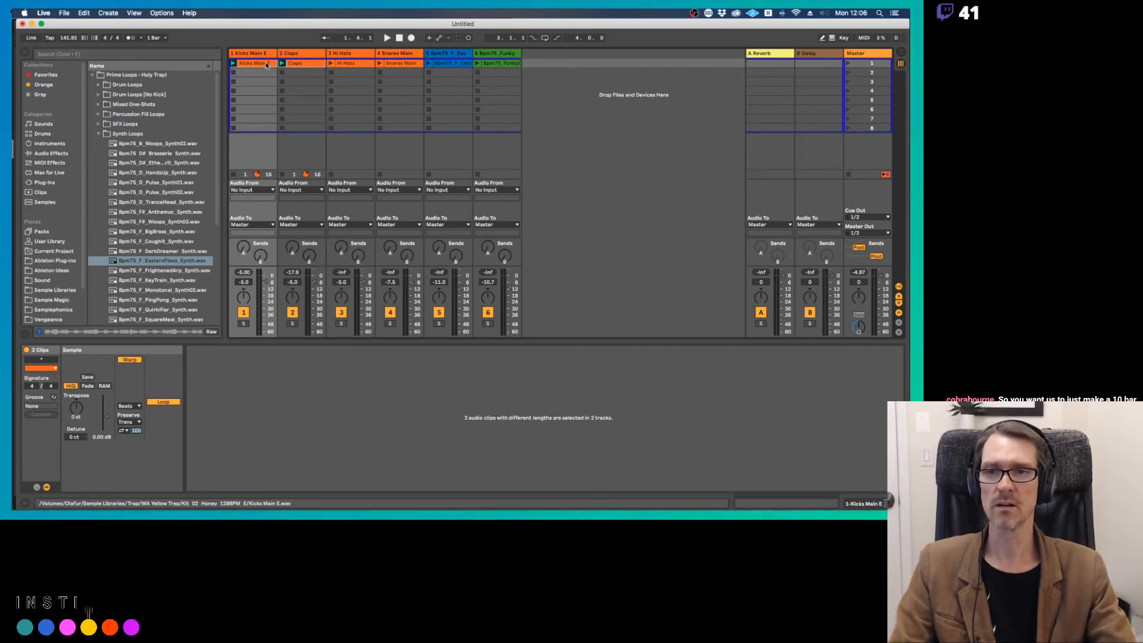
left_click_drag(266, 66, 267, 84)
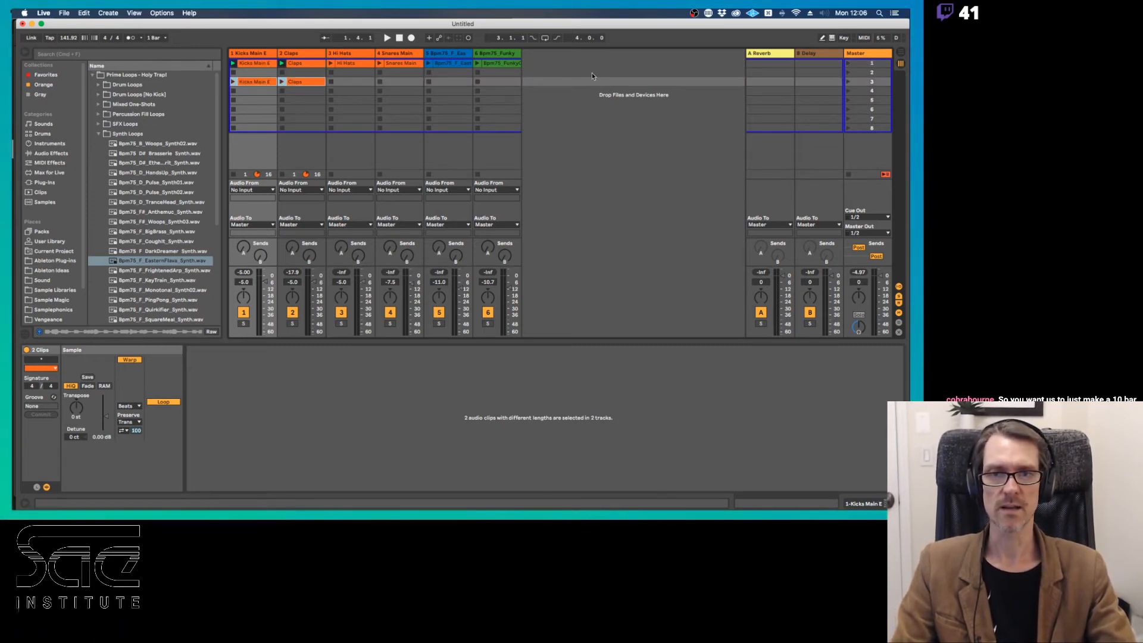
left_click(848, 82)
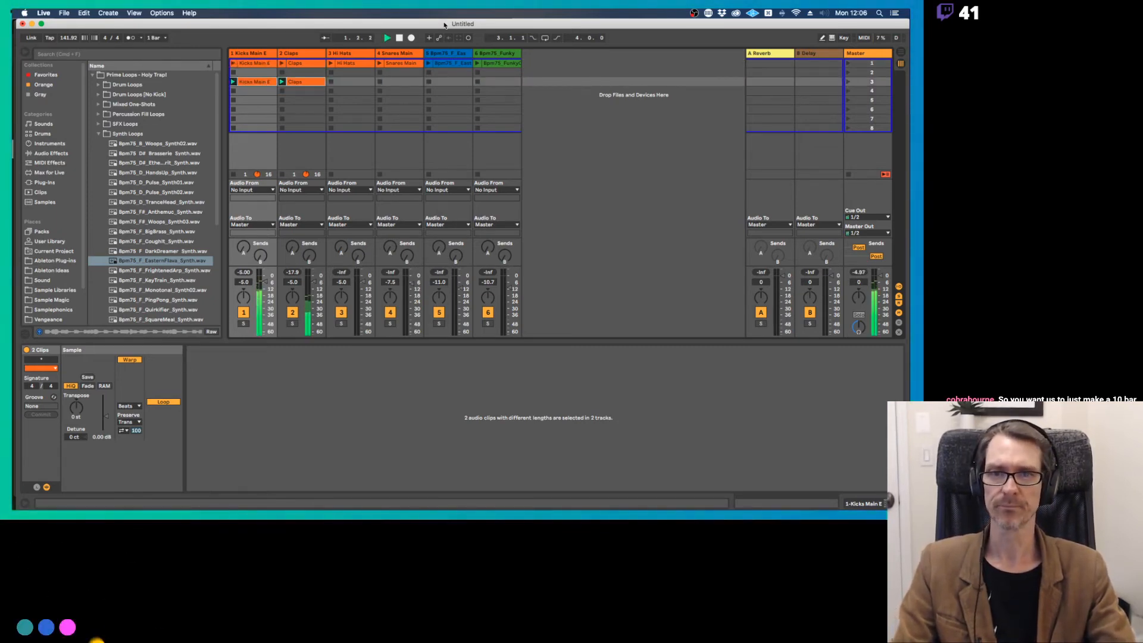
left_click_drag(382, 63, 381, 84)
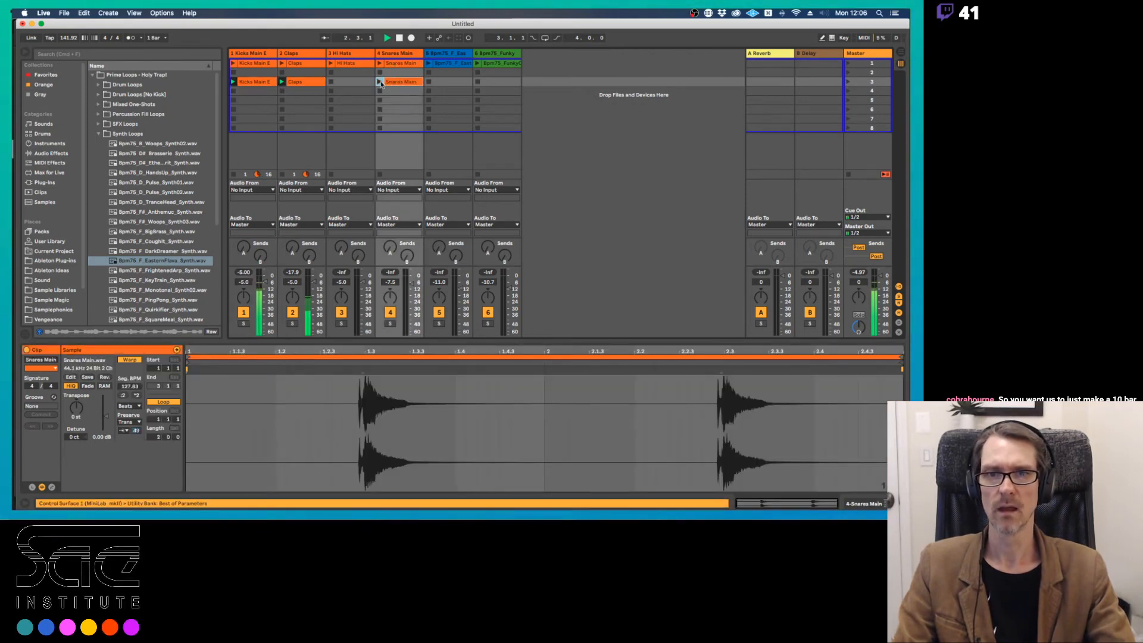
left_click(381, 83)
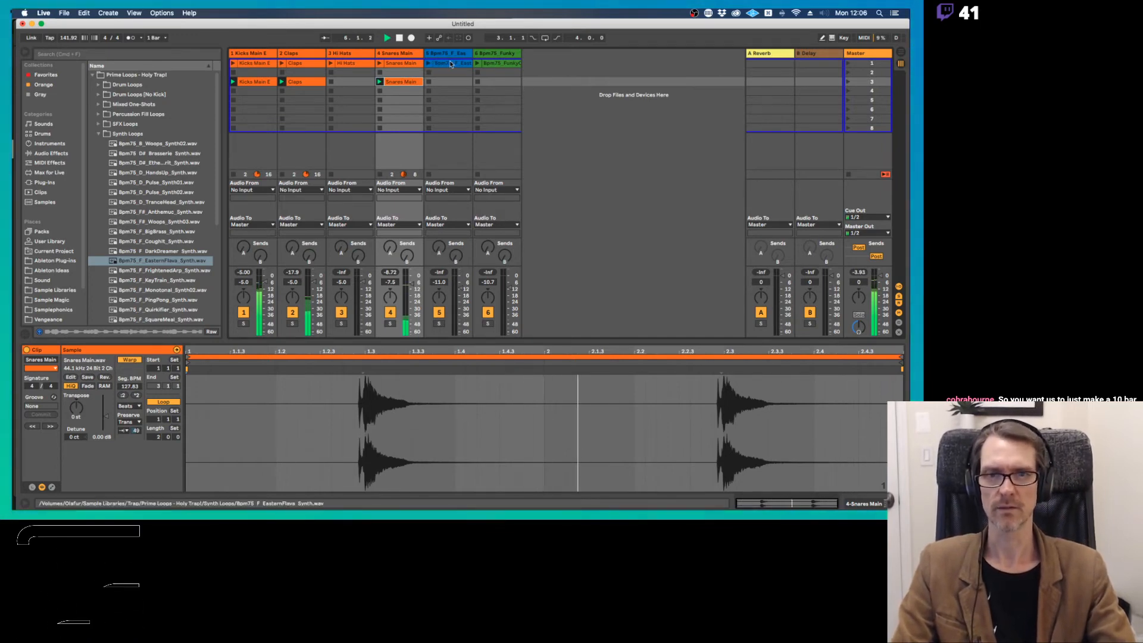
Duplicate the third scene, add a copy of the Hi Hats clip to the duplicate and launch it.
left_click(864, 82)
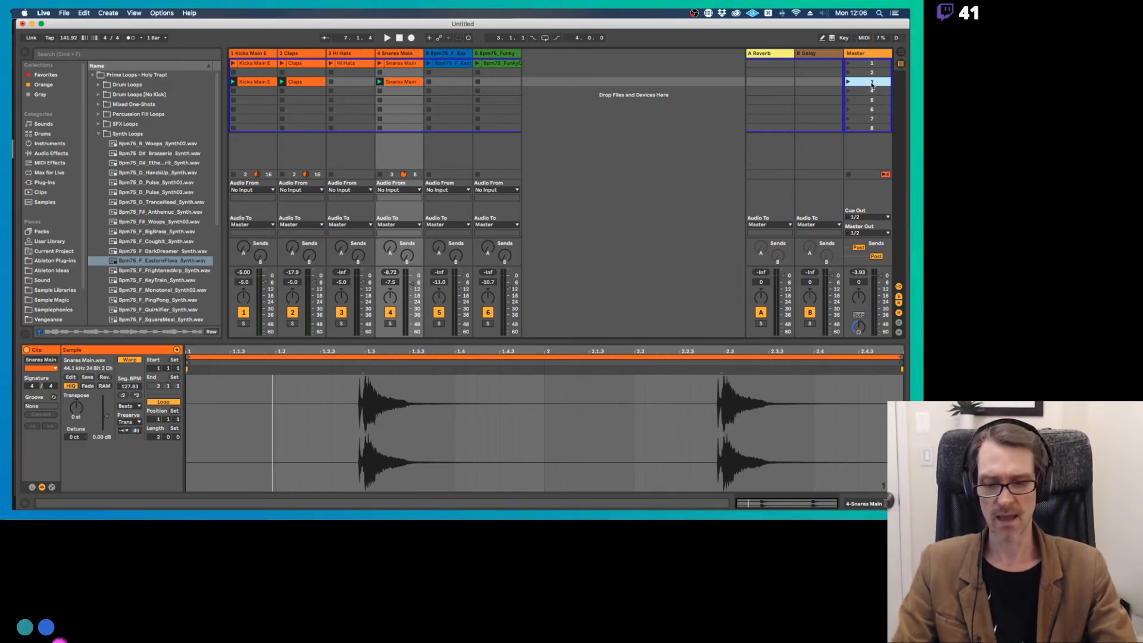
key("super+d")
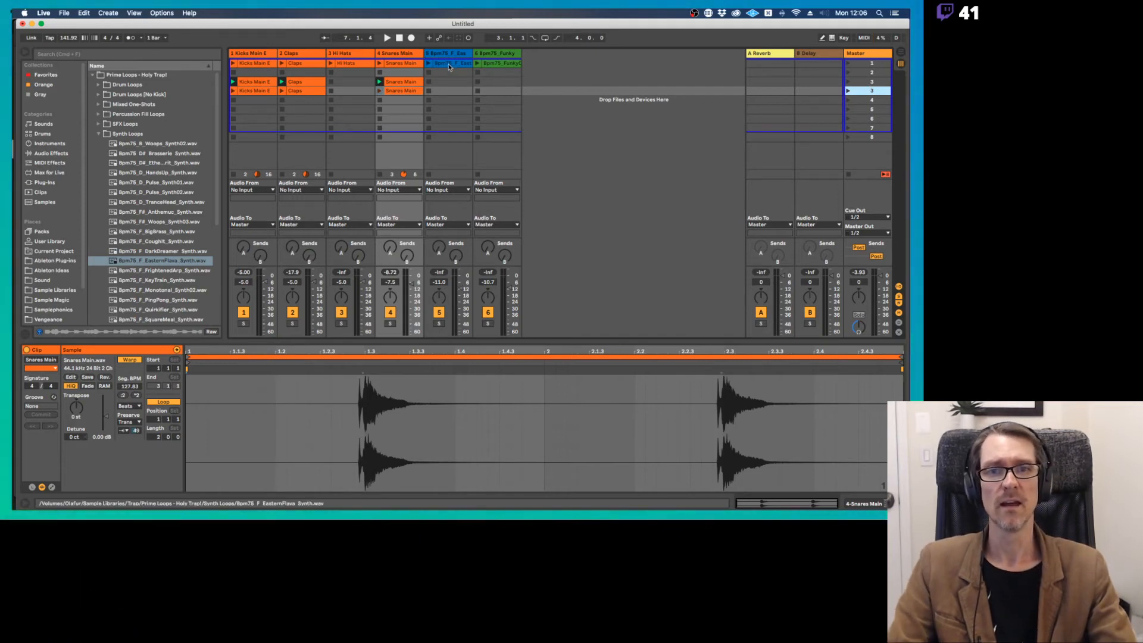
left_click_drag(352, 64, 357, 92)
left_click(847, 93)
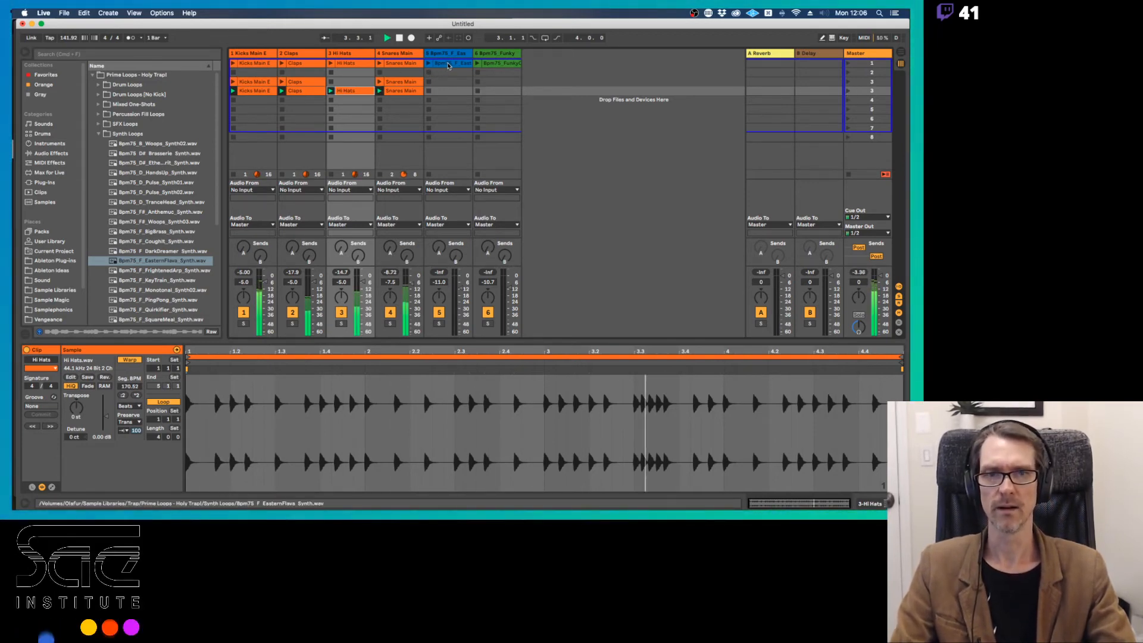
Duplicate the full drum scene in the fourth row, add a copy of the EasternFlava synth clip to the duplicate and launch it.
left_click(874, 91)
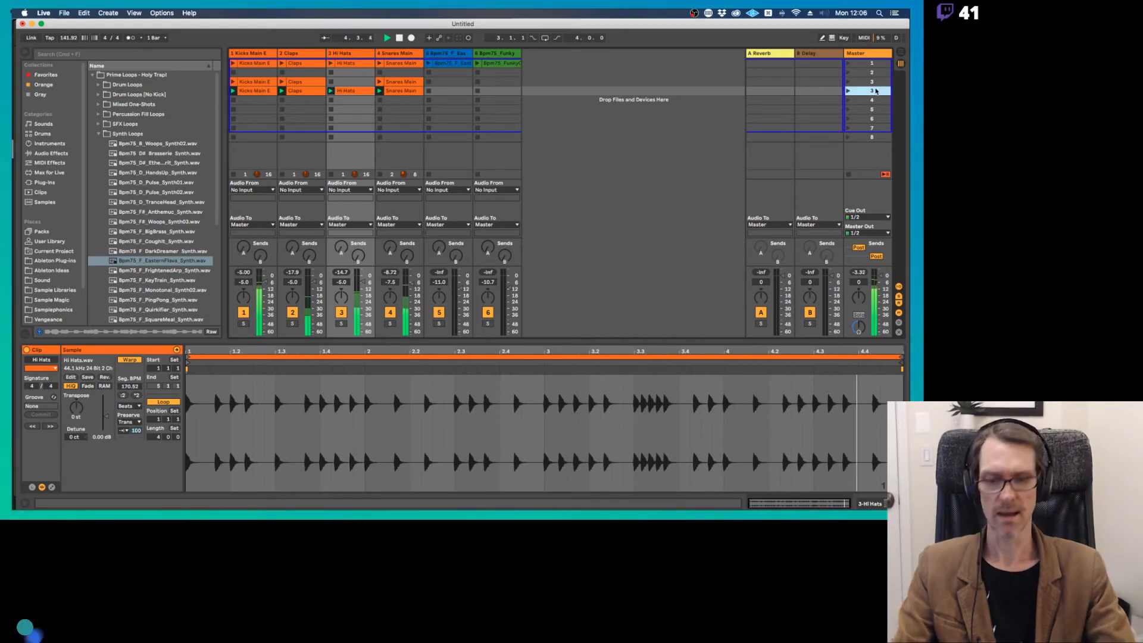
key("super+d")
left_click_drag(461, 62, 457, 104)
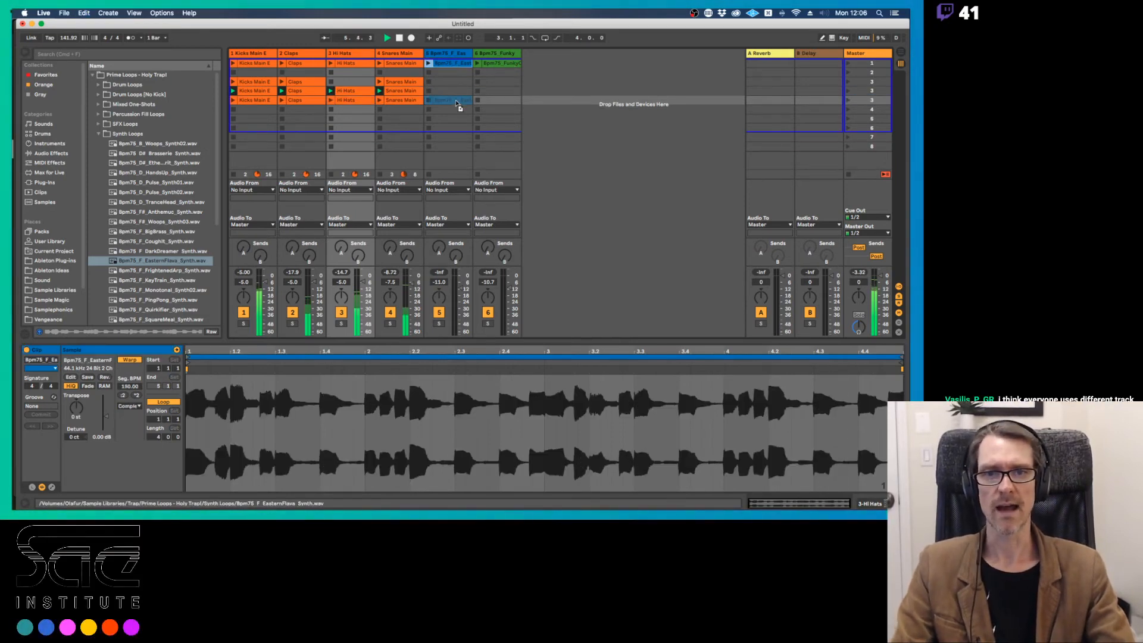
left_click(872, 101)
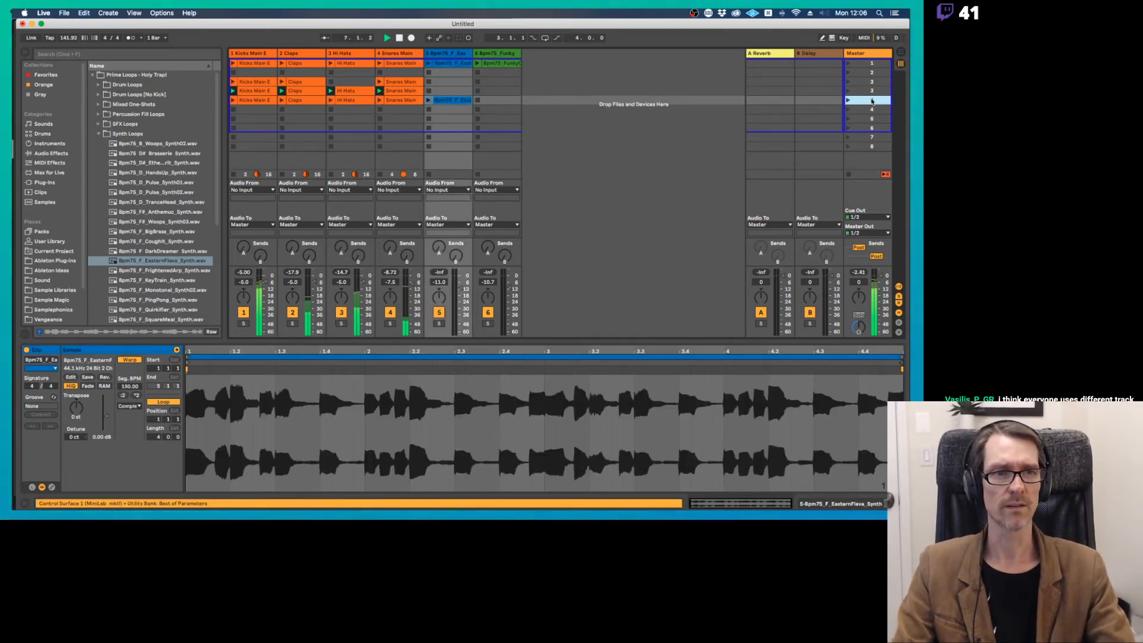
left_click(847, 101)
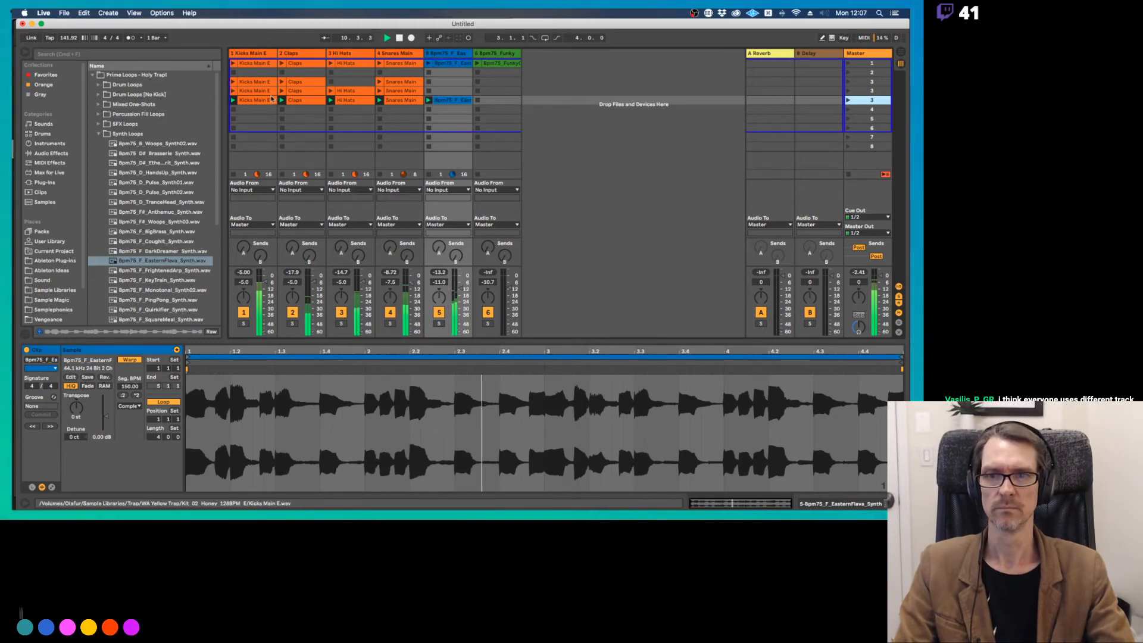
Build a scene in the sixth row from copies of the Claps, Hi Hats, Snares Main and FunkyChops clips, and launch it.
left_click(298, 100)
left_click(400, 100, "shift")
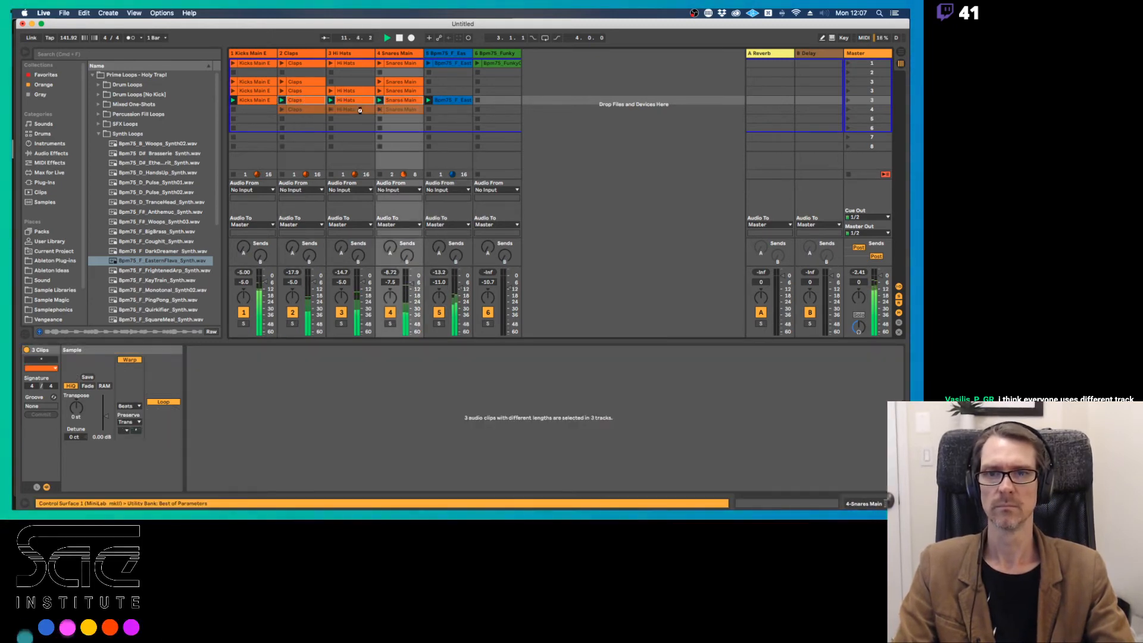
key("super+d")
left_click_drag(497, 63, 495, 110)
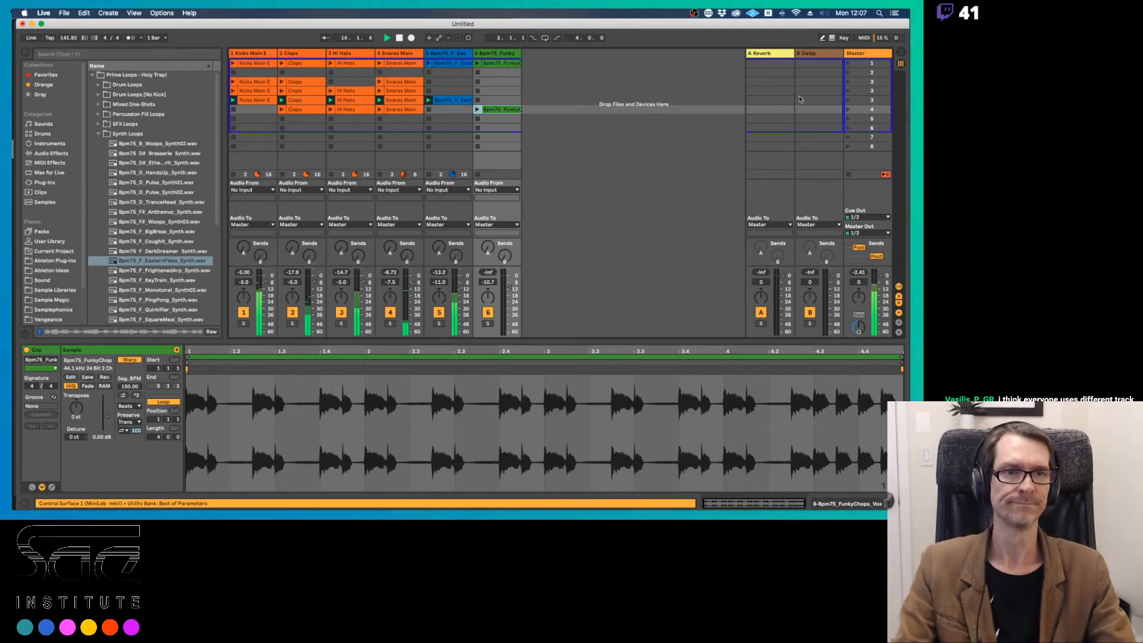
left_click(856, 111)
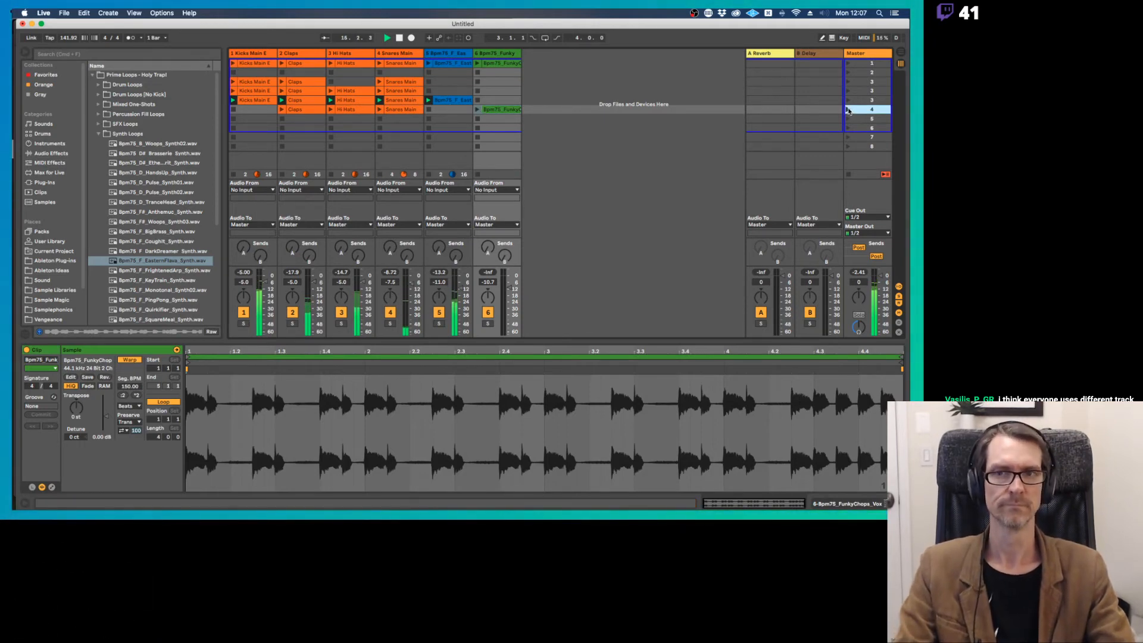
left_click(848, 110)
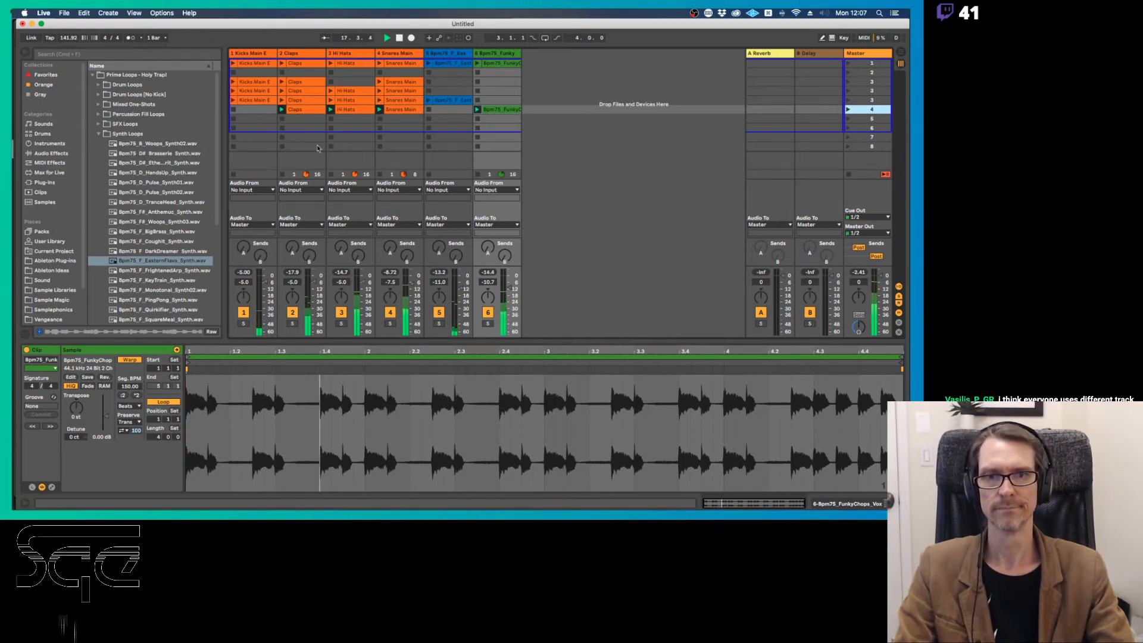
Build a scene in the seventh row from copies of the Kicks Main, FunkyChops and EasternFlava clips, and launch it.
left_click_drag(265, 101, 267, 119)
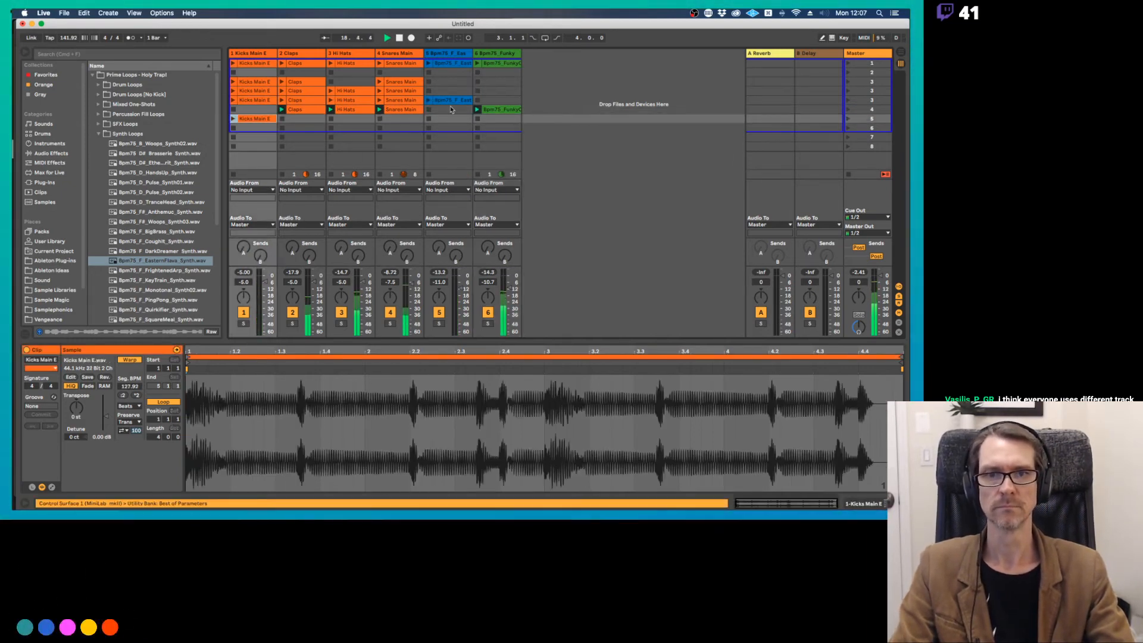
left_click_drag(500, 111, 501, 120)
left_click_drag(452, 101, 451, 119)
left_click(848, 119)
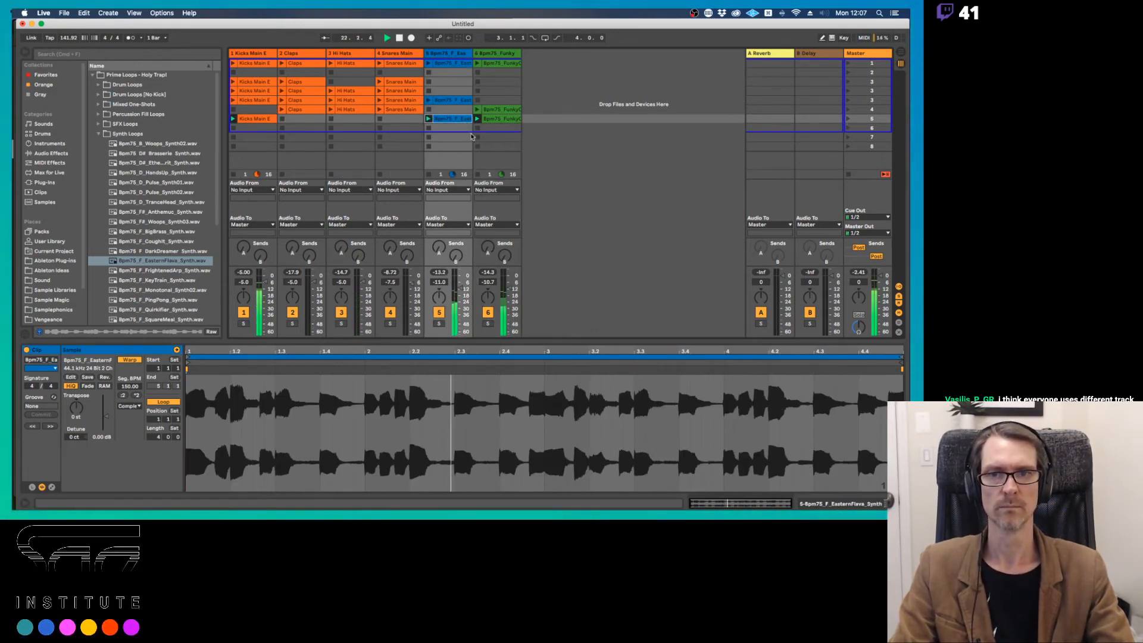
Duplicate the seventh-row scene and include a copy of the Snares Main clip in the eighth row.
left_click_drag(395, 109, 397, 128)
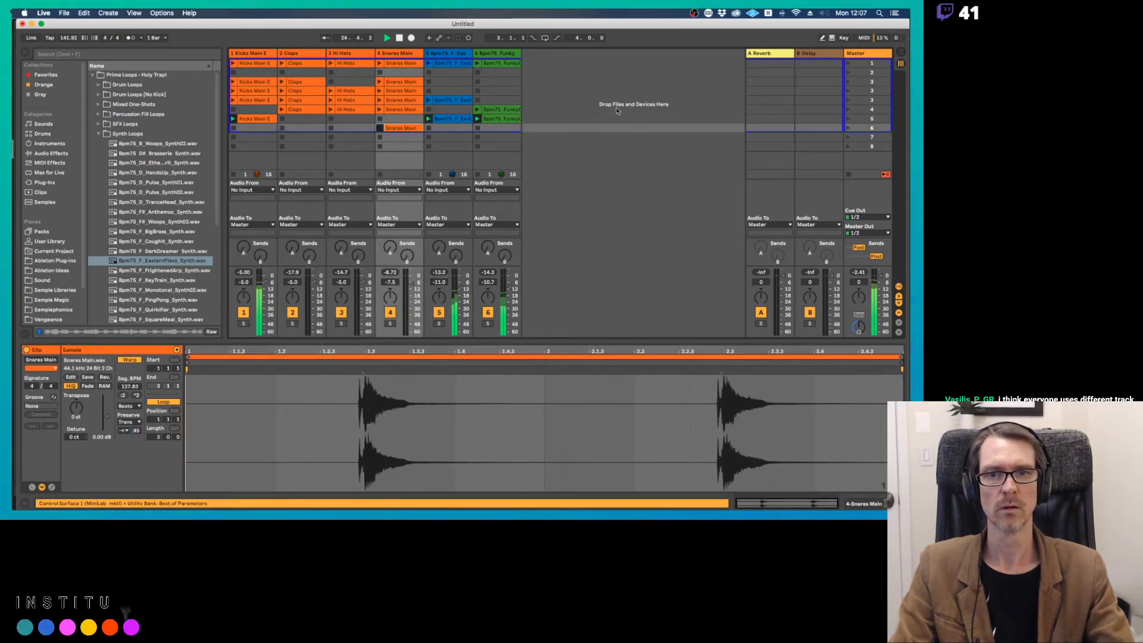
left_click(860, 122)
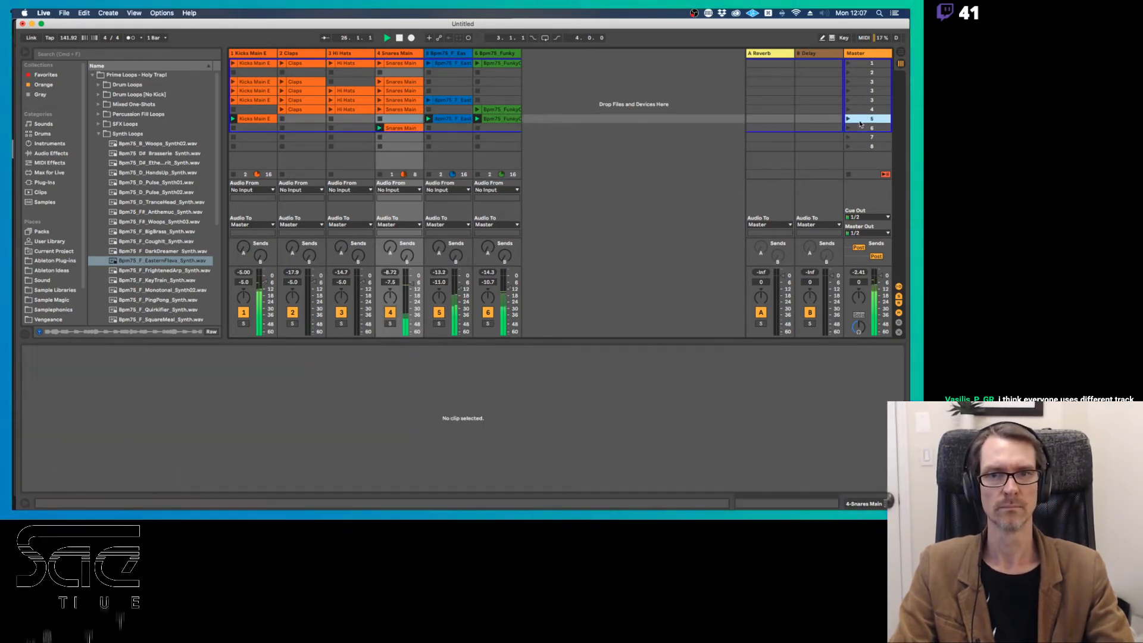
key("super+d")
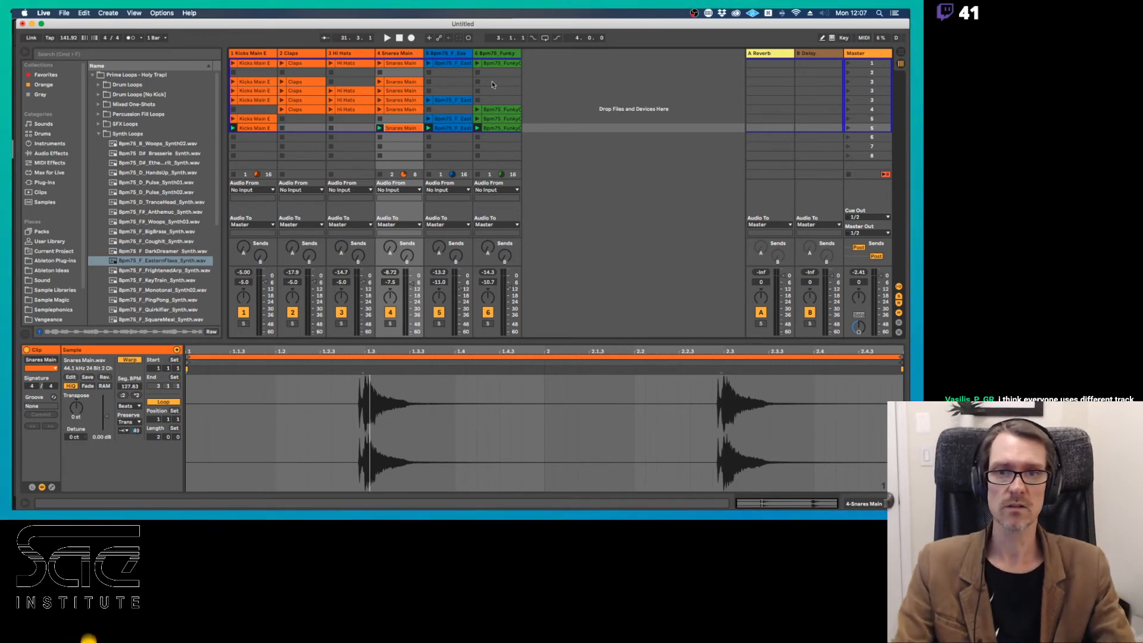
Check the AL Session Setup Exercise PDF in Preview for the remaining scene, arrangement and effects requirements, and return to Live.
key("super+Tab")
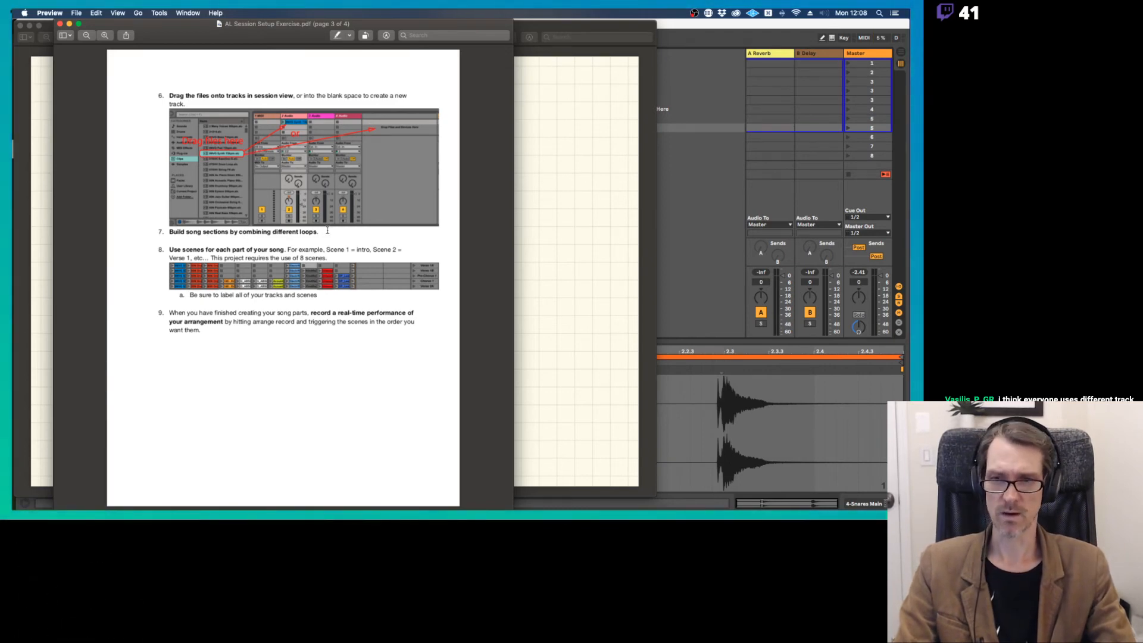
scroll(328, 224, "down", 3)
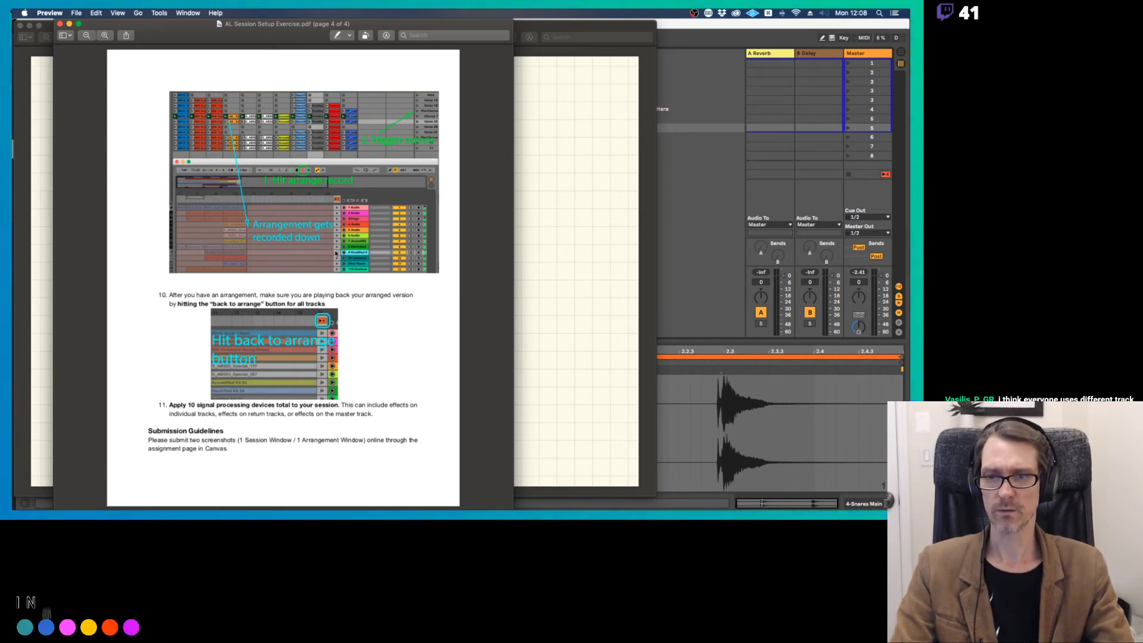
key("super+Tab")
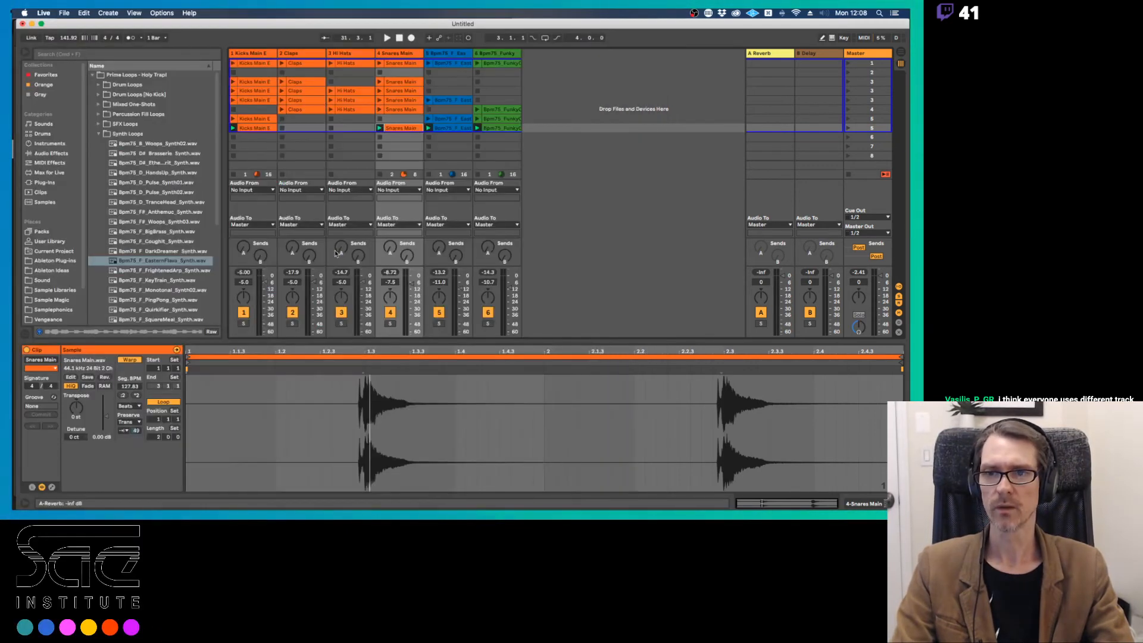
Copy the Kicks Main, Claps and Snares Main clips of the third scene and paste them at bar 1 of the Arrangement View.
left_click(262, 82)
left_click(409, 84, "shift")
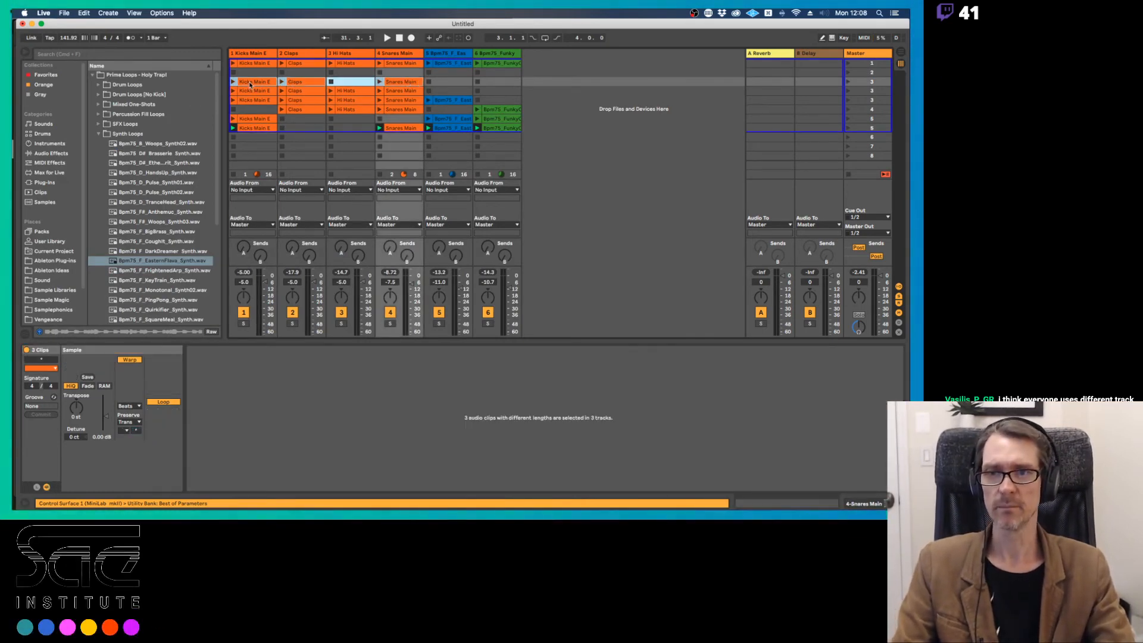
left_click(250, 84)
left_click(393, 82, "shift")
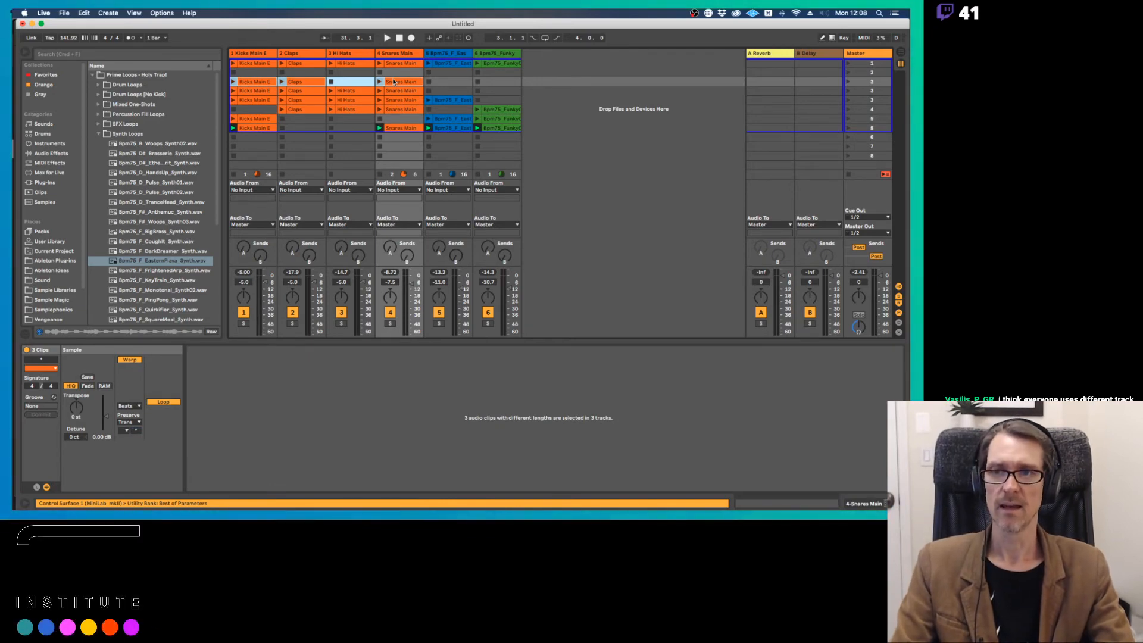
key("Tab")
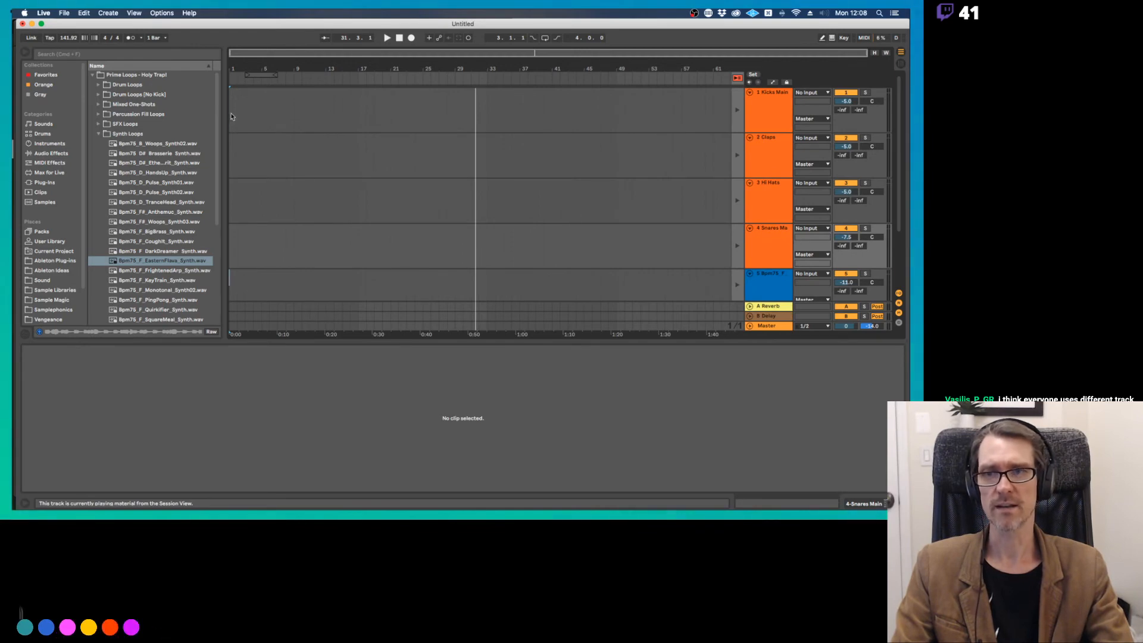
key("super+v")
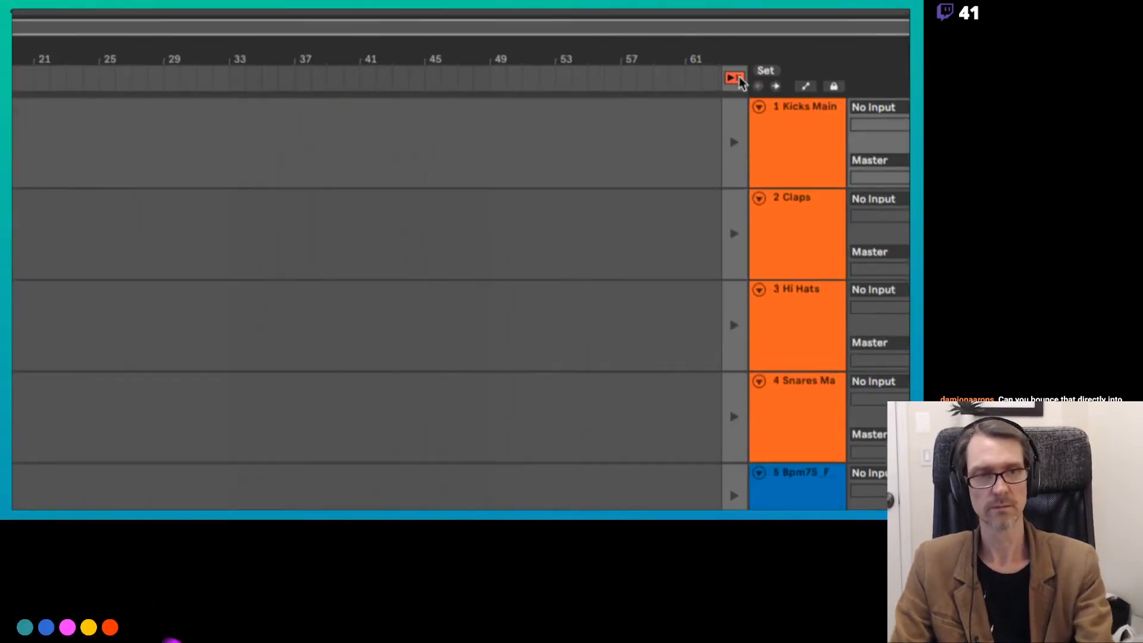
Return all tracks to arrangement playback and extend the three pasted drum clips to bar 33.
left_click(737, 78)
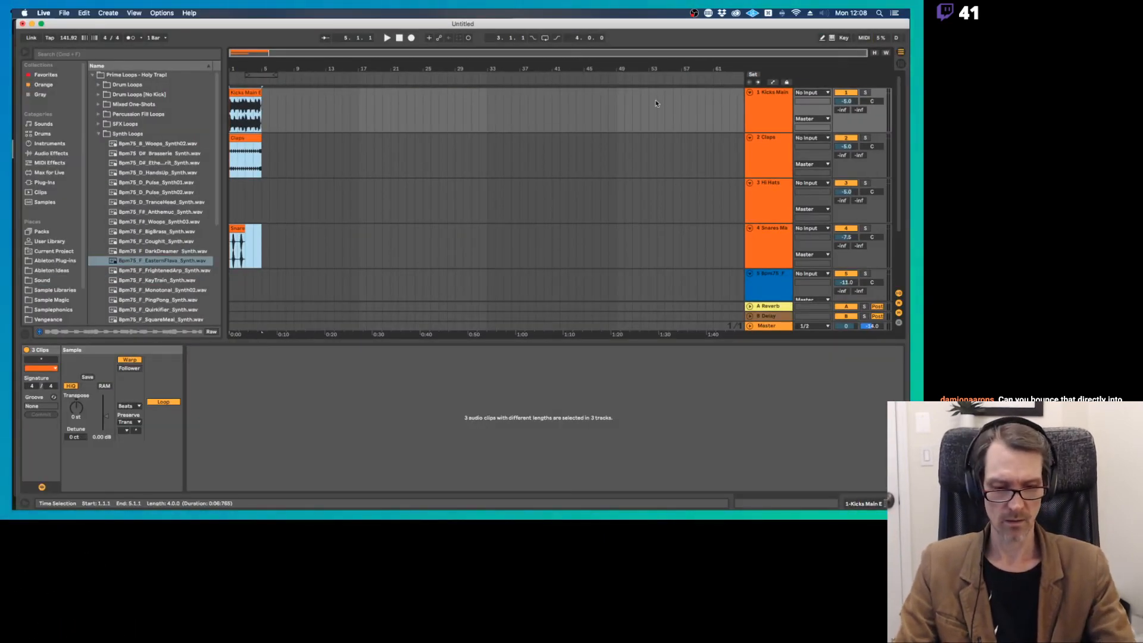
left_click(259, 234)
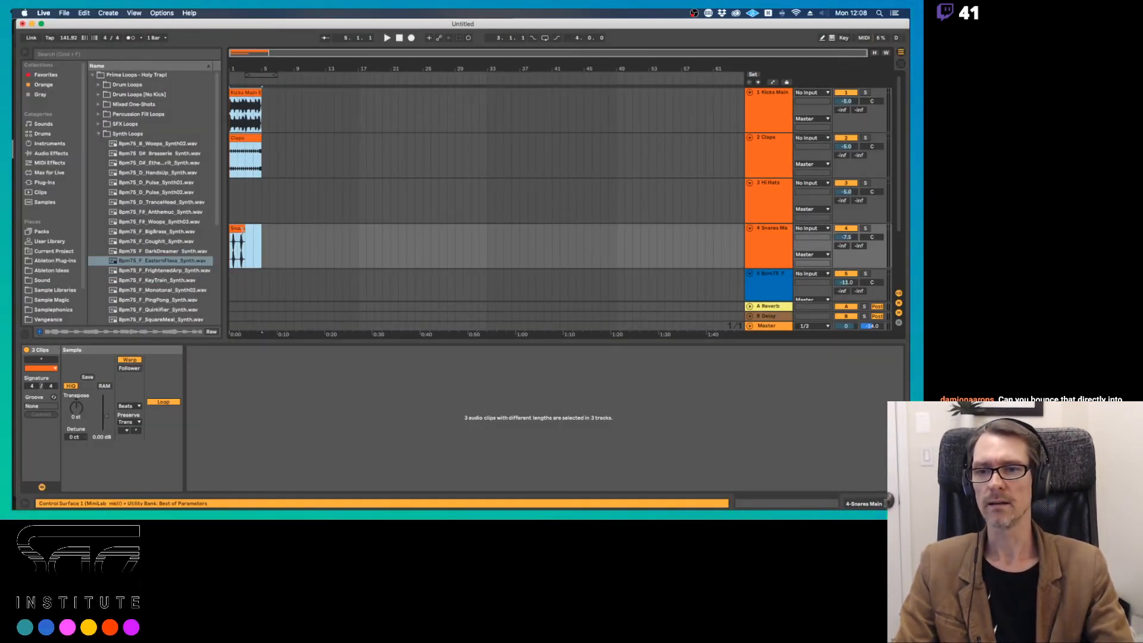
left_click_drag(258, 233, 481, 236)
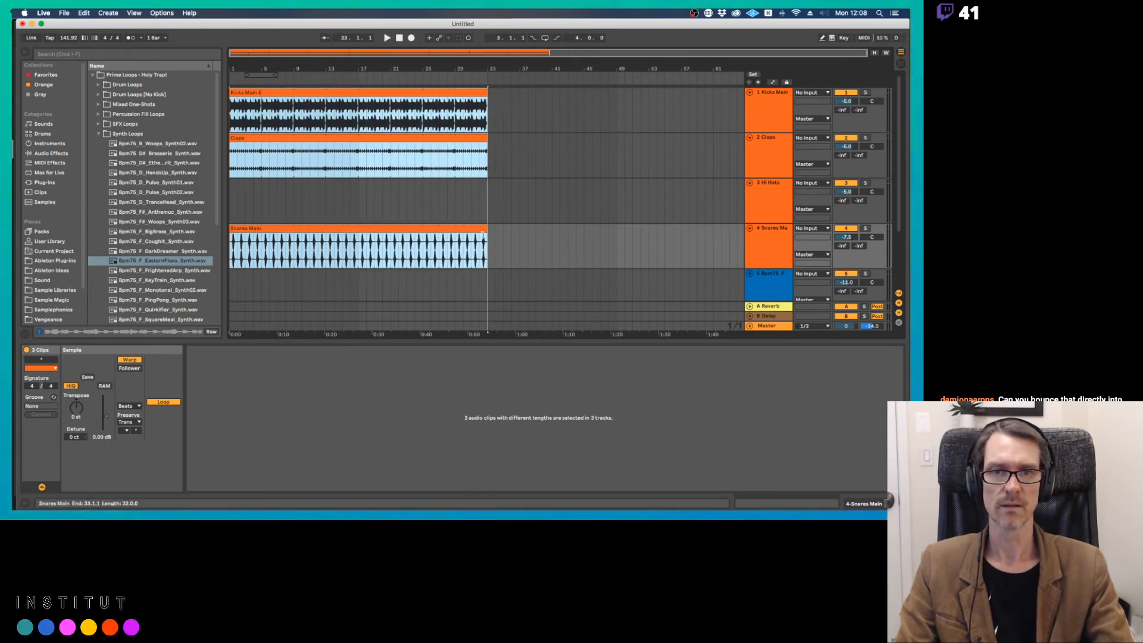
Delete the three drum clips from the arrangement and enable arrangement recording from the Session View.
key("Delete")
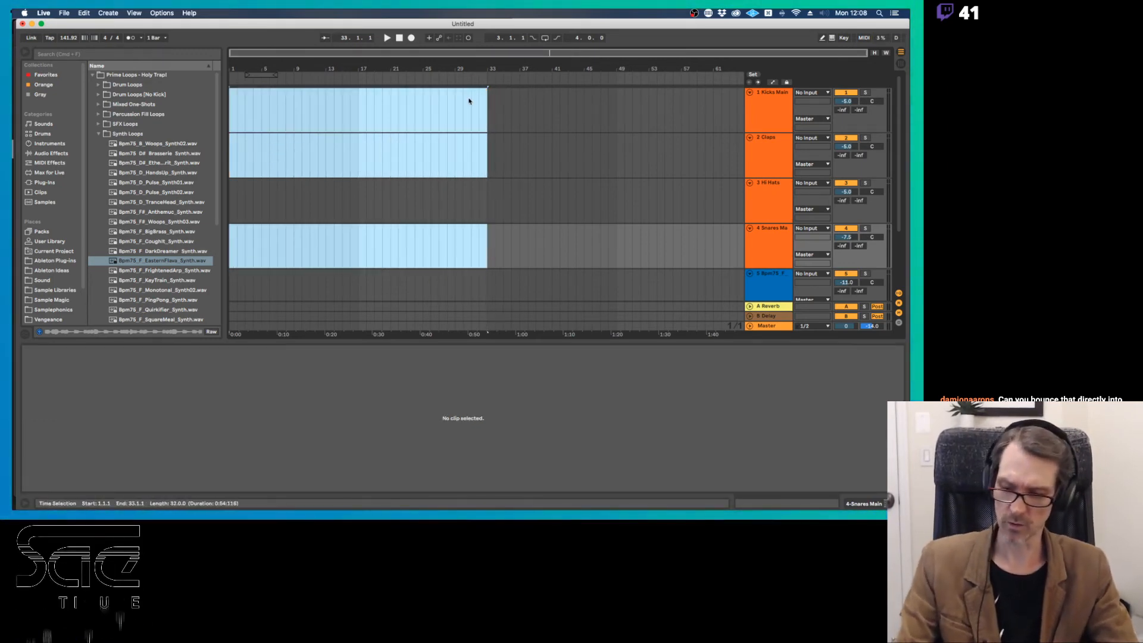
key("Tab")
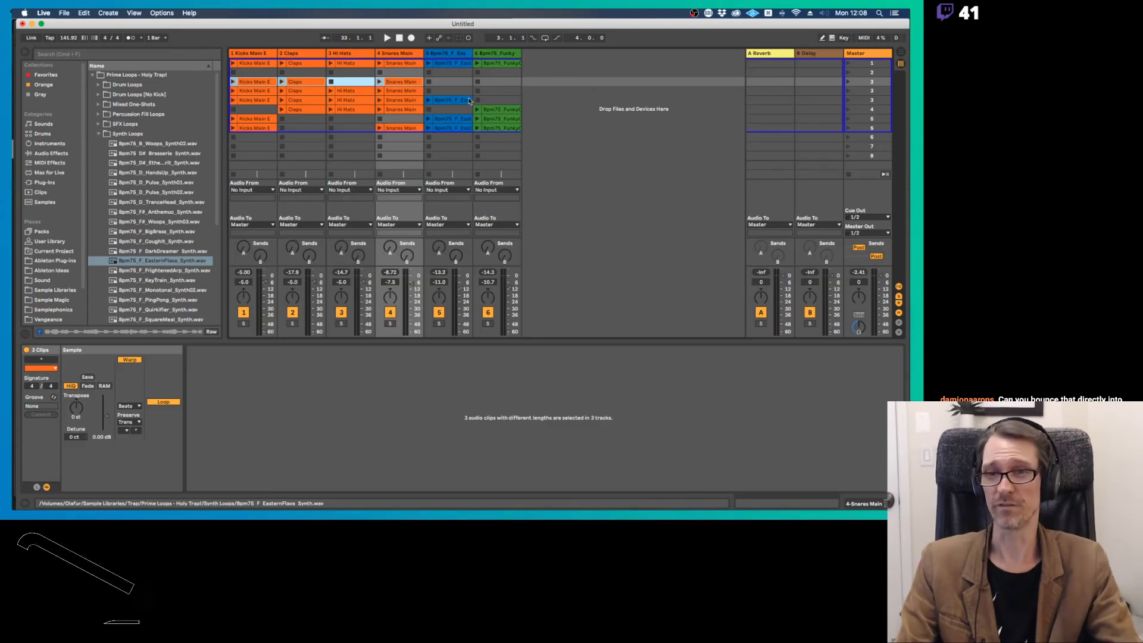
left_click(411, 38)
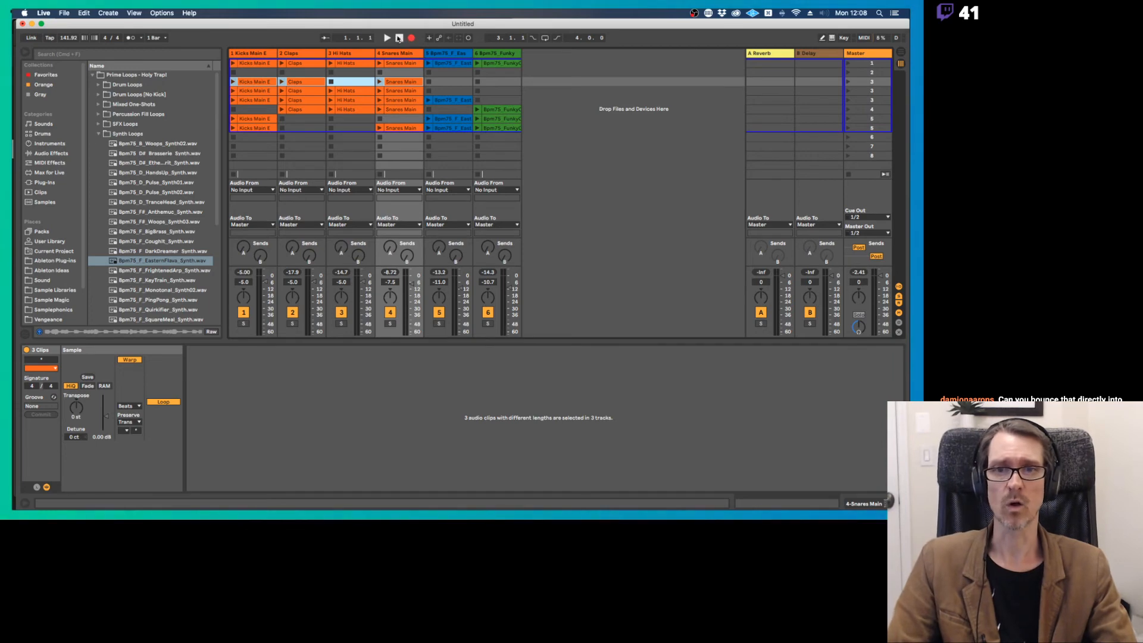
Record the third-, fourth- and fifth-row scenes into the arrangement, bring in the sixth-row FunkyChops clip, and launch the sixth-row scene.
left_click(855, 84)
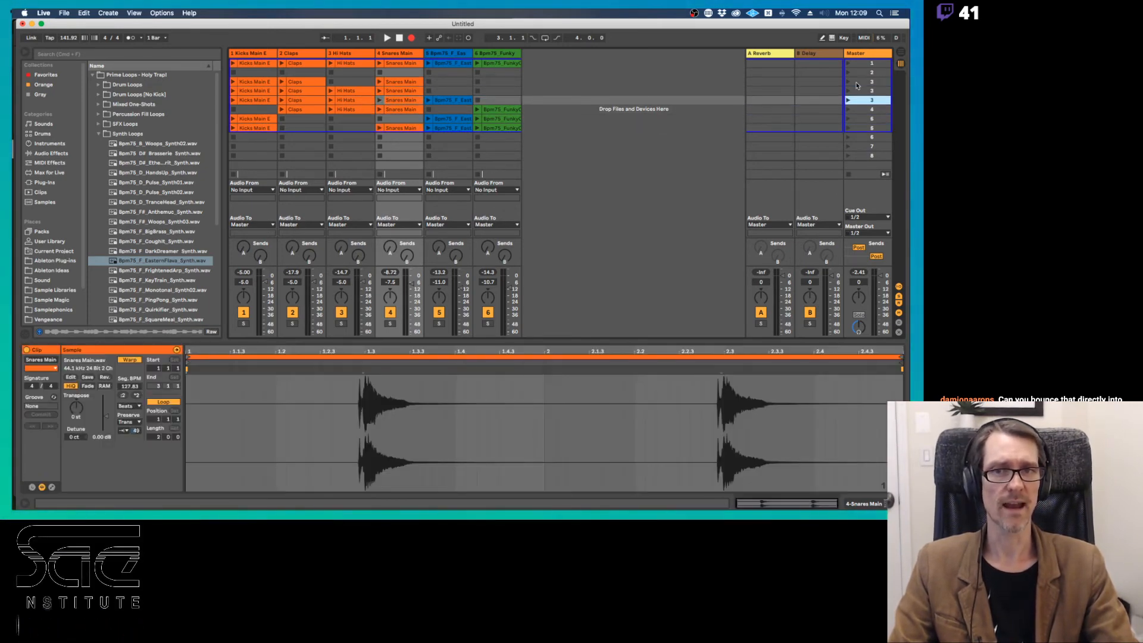
left_click(857, 84)
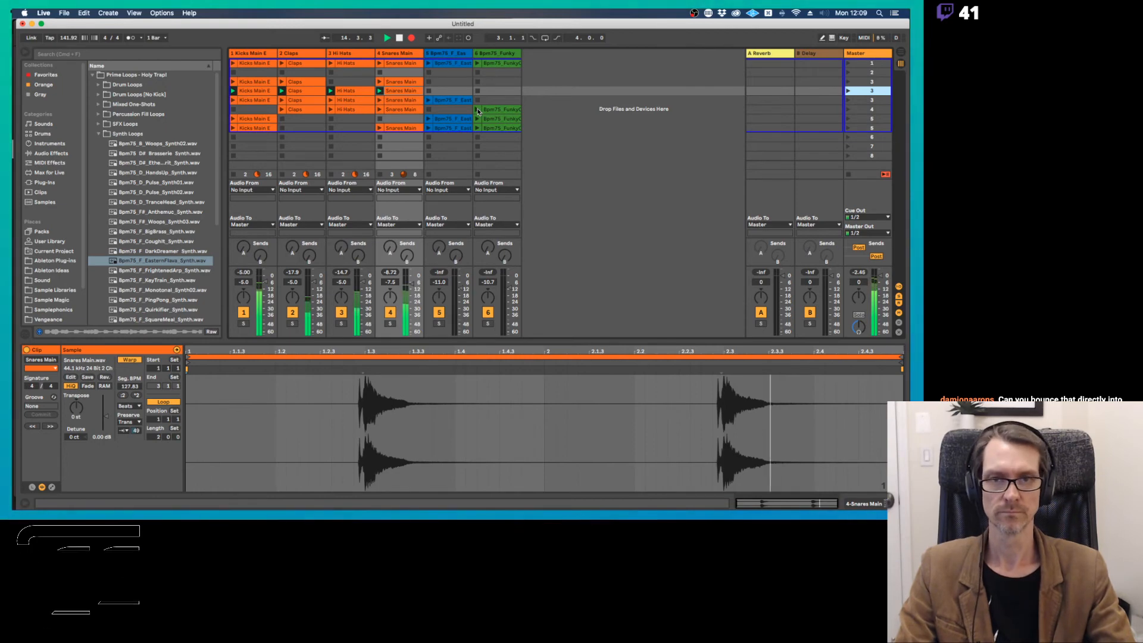
left_click(869, 101)
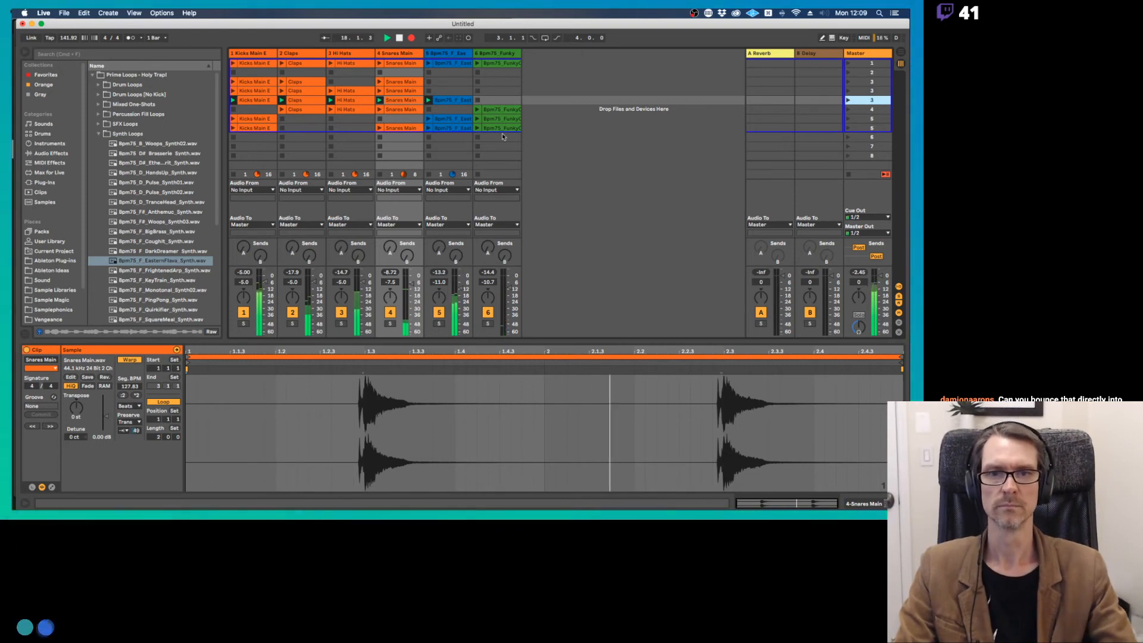
left_click(477, 109)
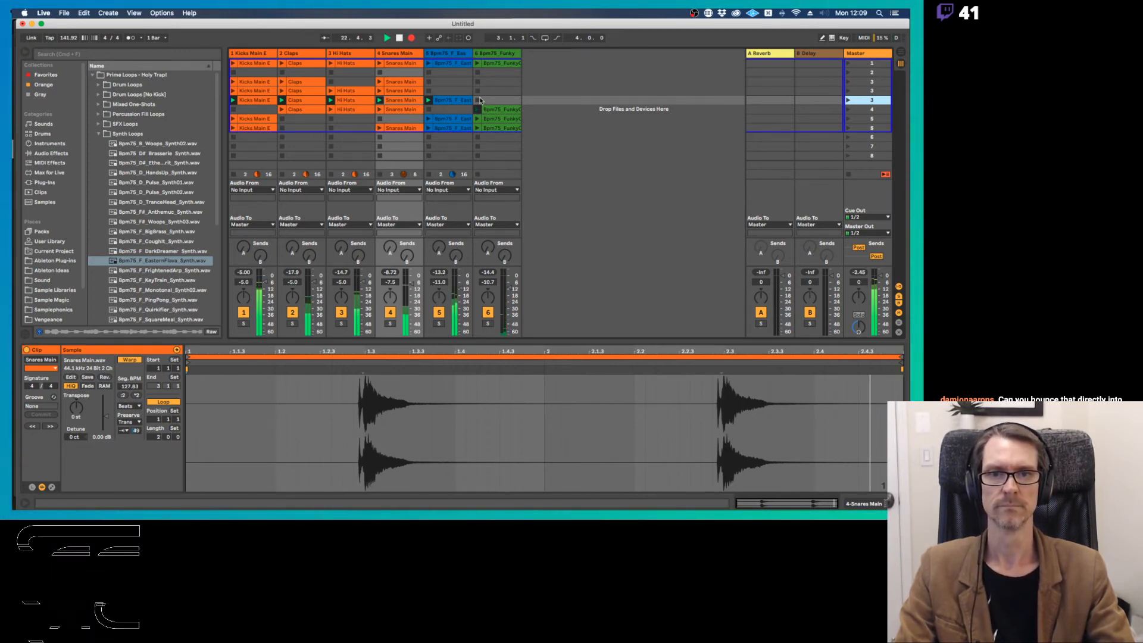
left_click(872, 109)
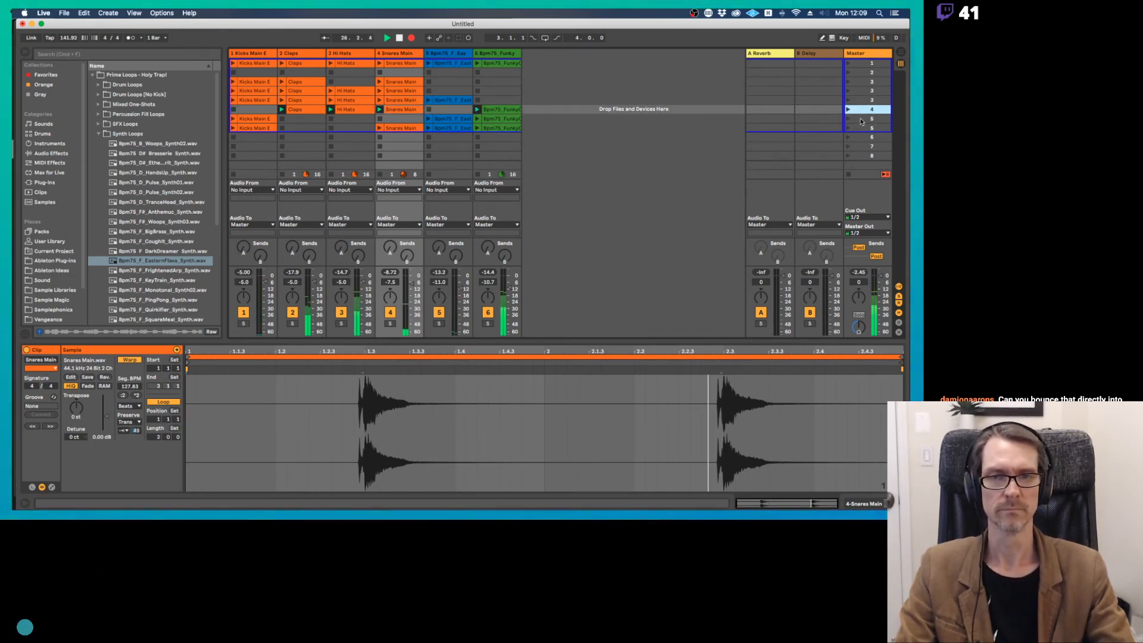
Continue recording with the seventh-row scene, adding the sixth-row Claps clip and the eighth-row Snares Main clip.
left_click(861, 121)
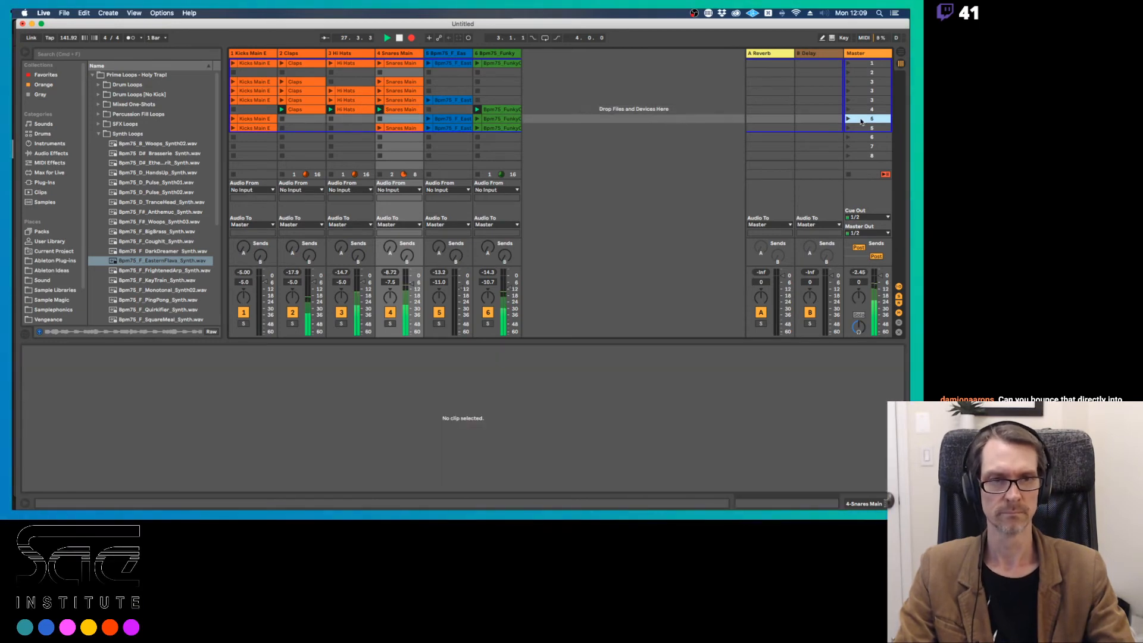
left_click(849, 128)
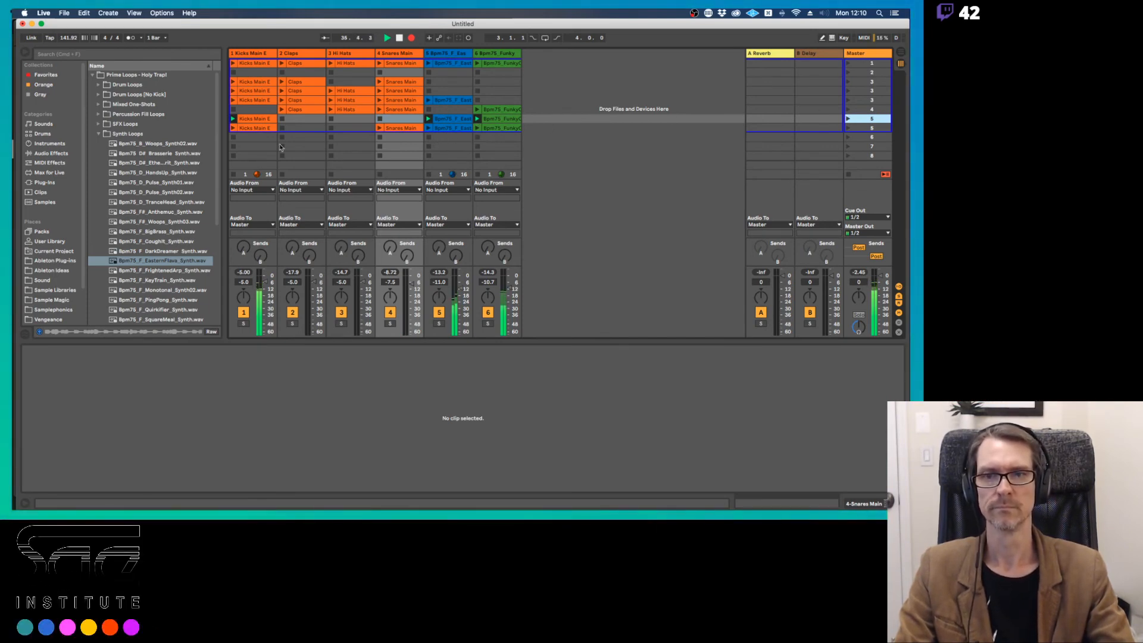
left_click(282, 110)
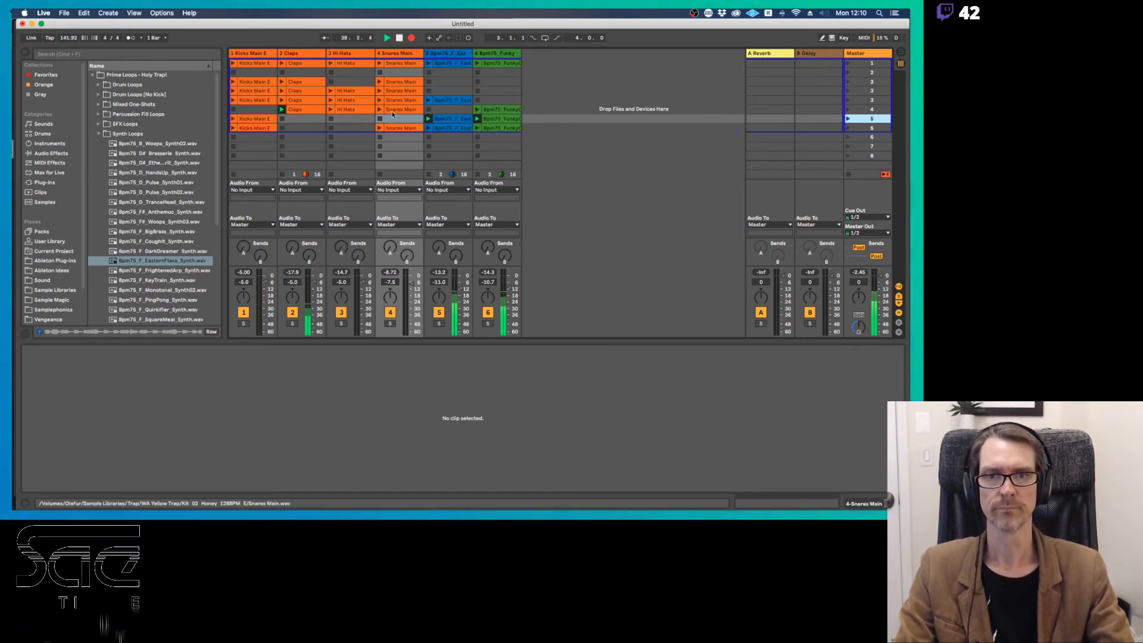
left_click(395, 129)
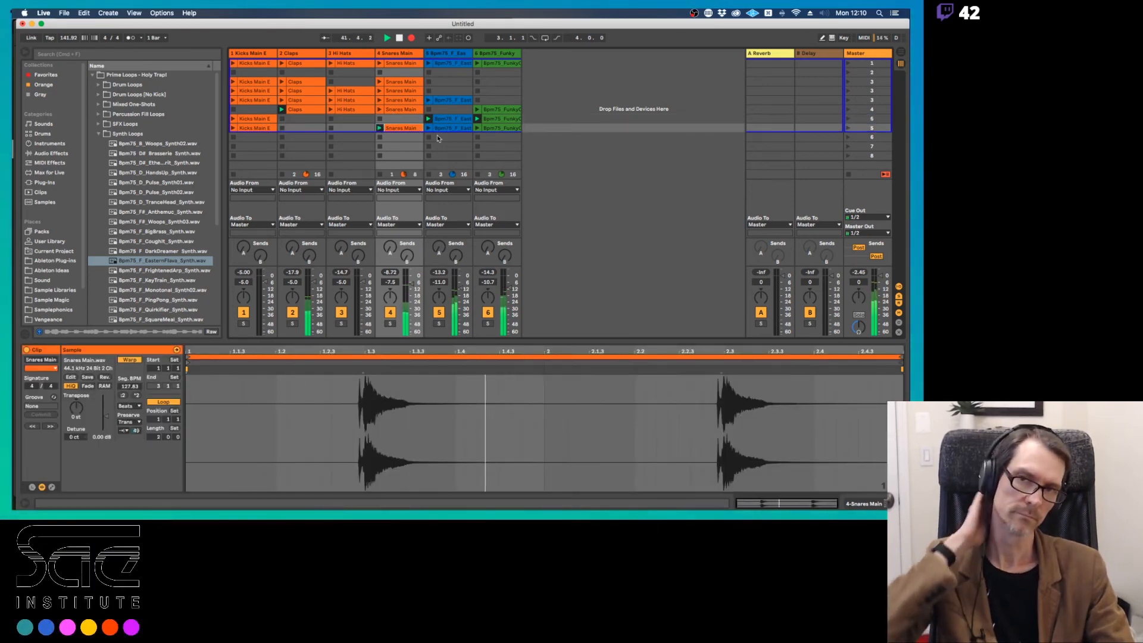
Launch the third-row and fourth-row scenes to end the performance, and stop the recording.
left_click(864, 82)
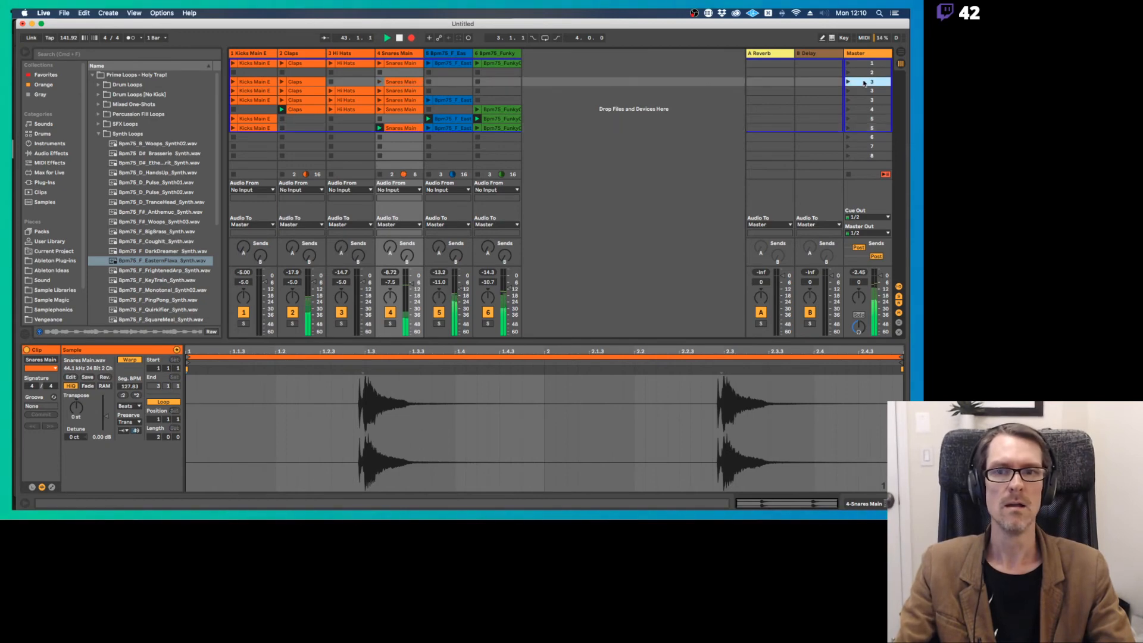
left_click(867, 91)
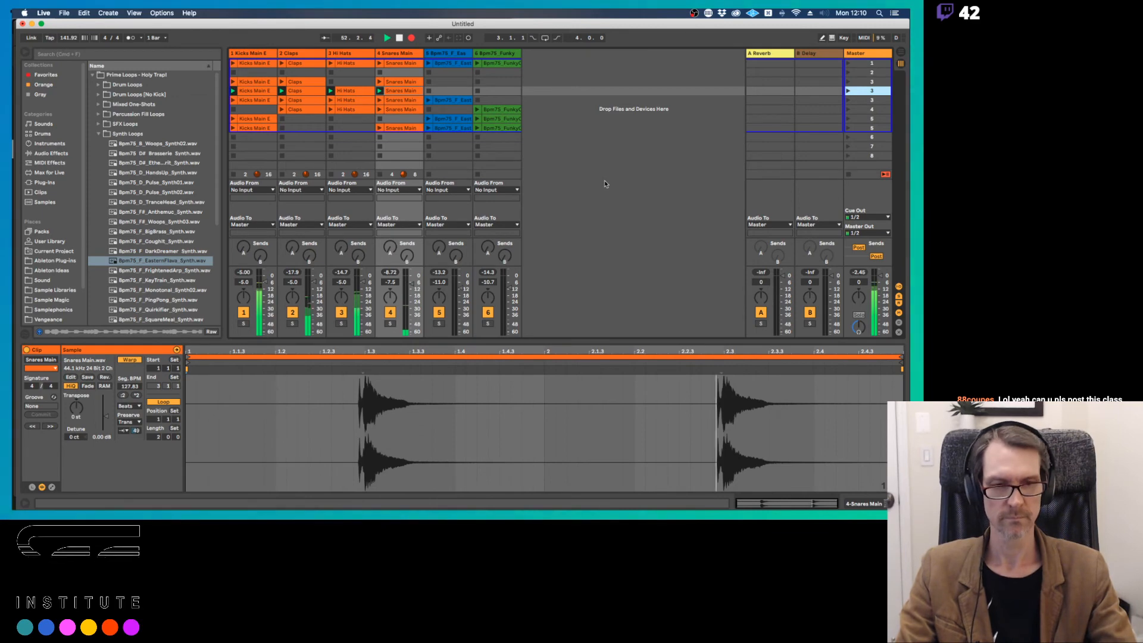
key("space")
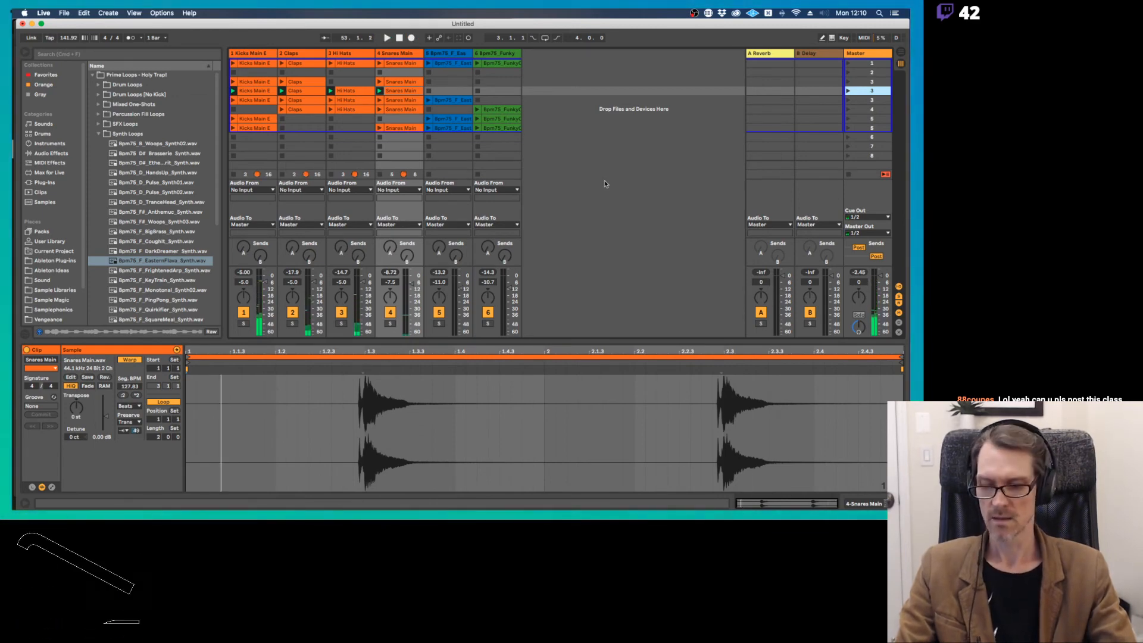
Review the recorded clips in a taller Arrangement View and return all tracks to arrangement playback.
key("Tab")
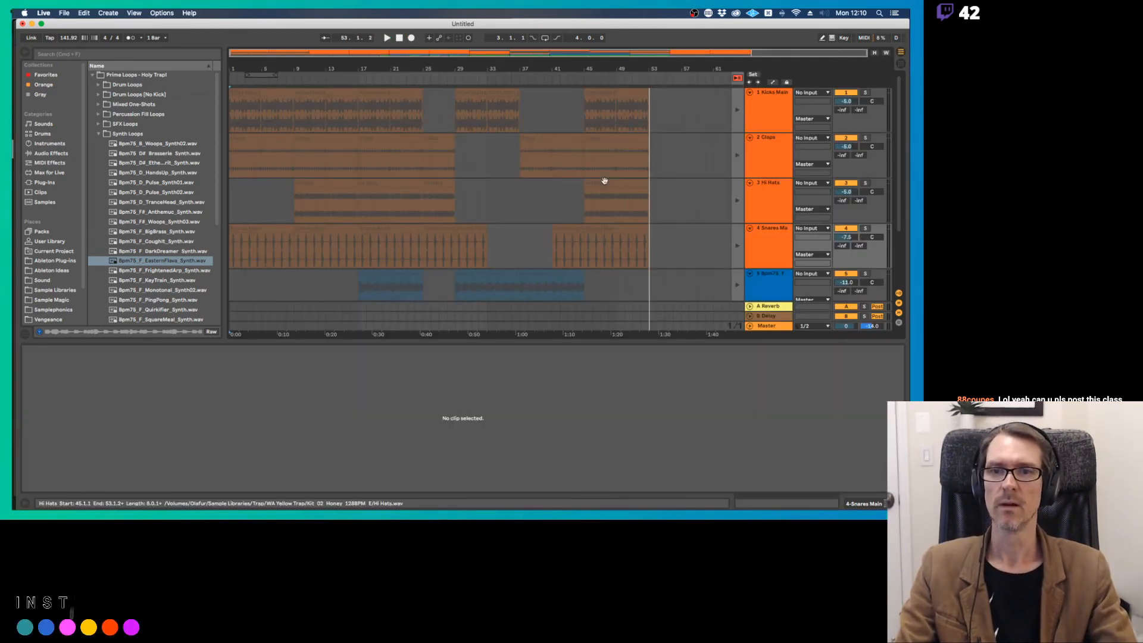
scroll(571, 173, "down", 3)
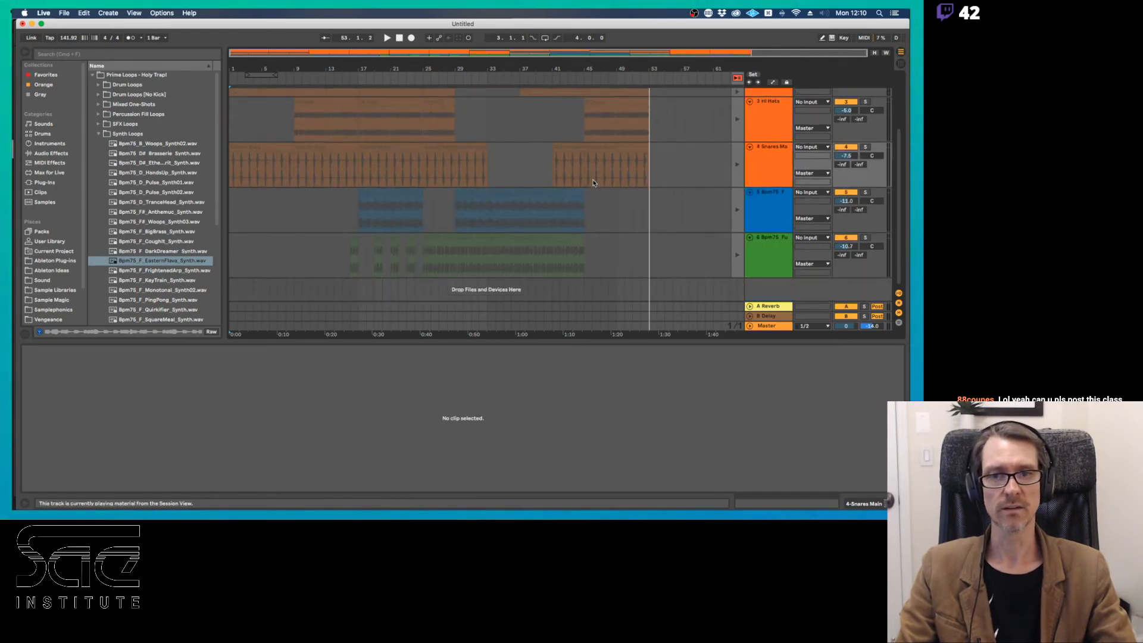
scroll(592, 179, "up", 3)
scroll(593, 180, "down", 3)
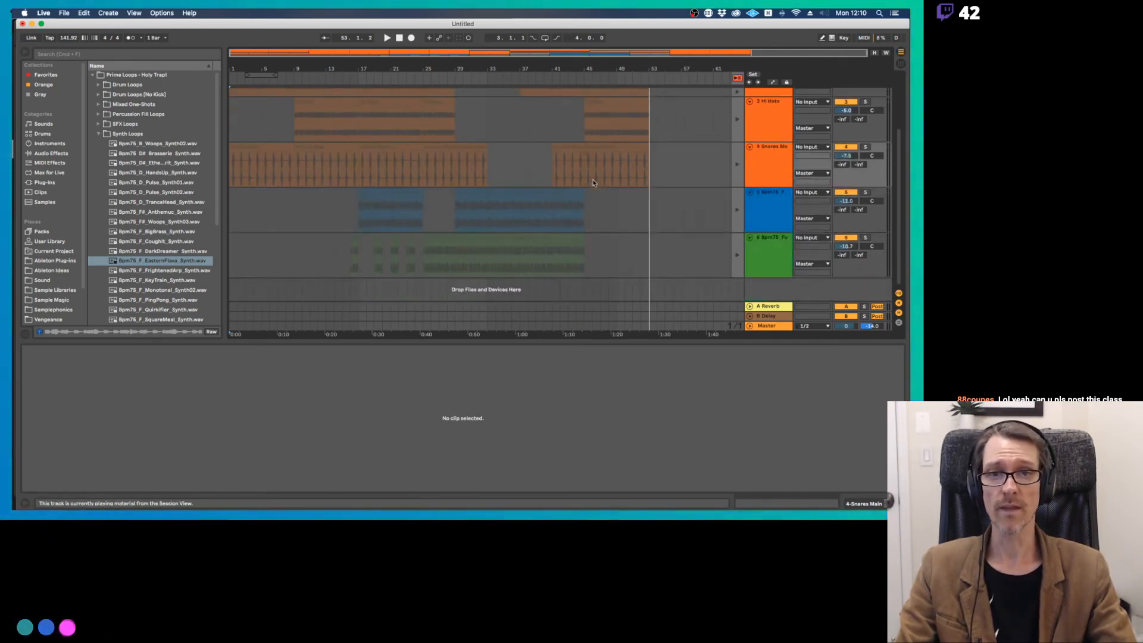
scroll(592, 180, "up", 3)
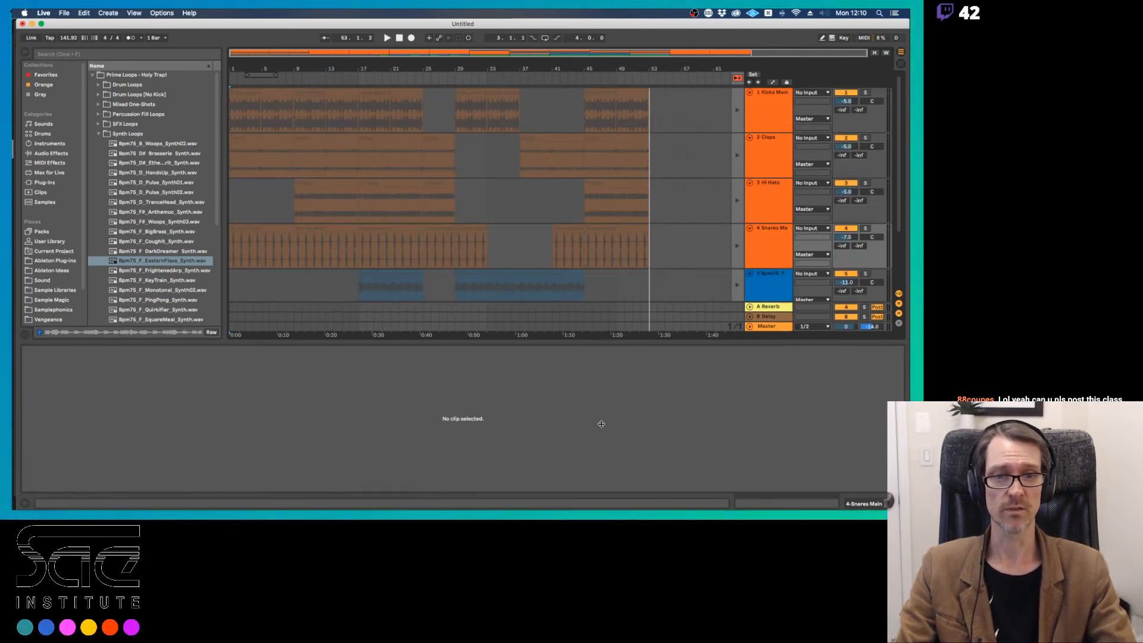
left_click_drag(605, 341, 606, 390)
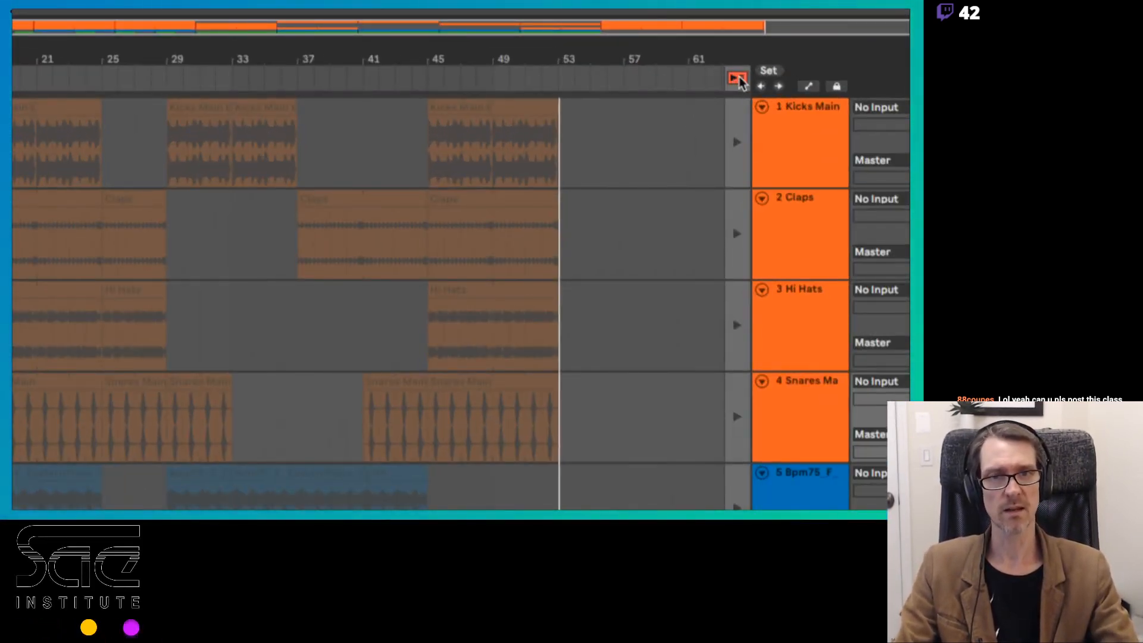
left_click(736, 78)
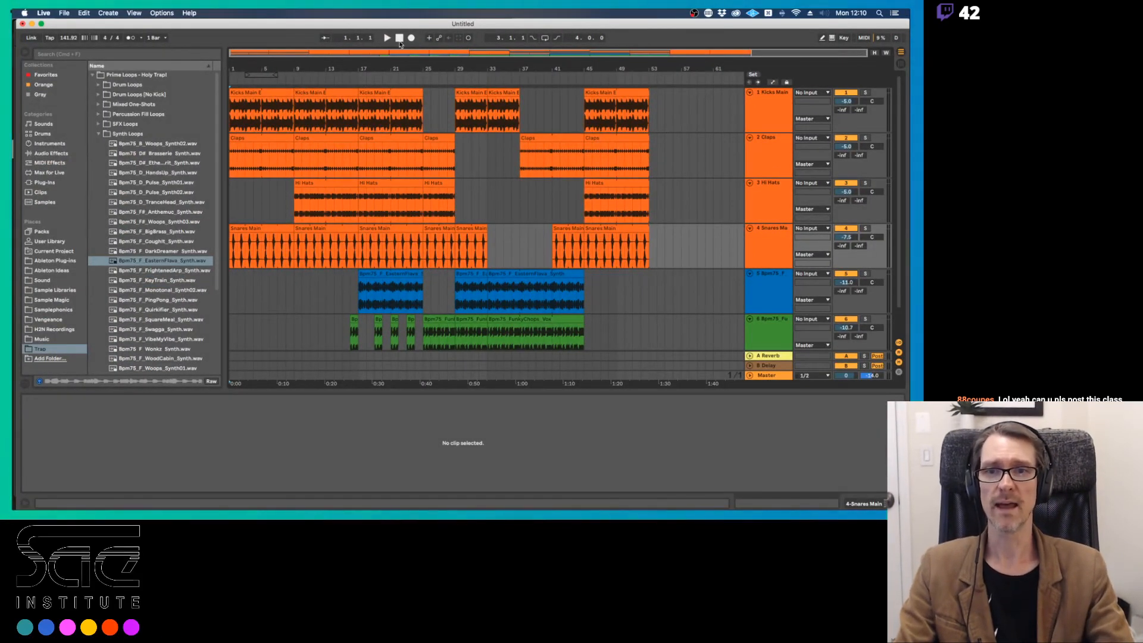
Play the recorded arrangement from bar 1 and inspect the FunkyChops segment at bar 17.
key("space")
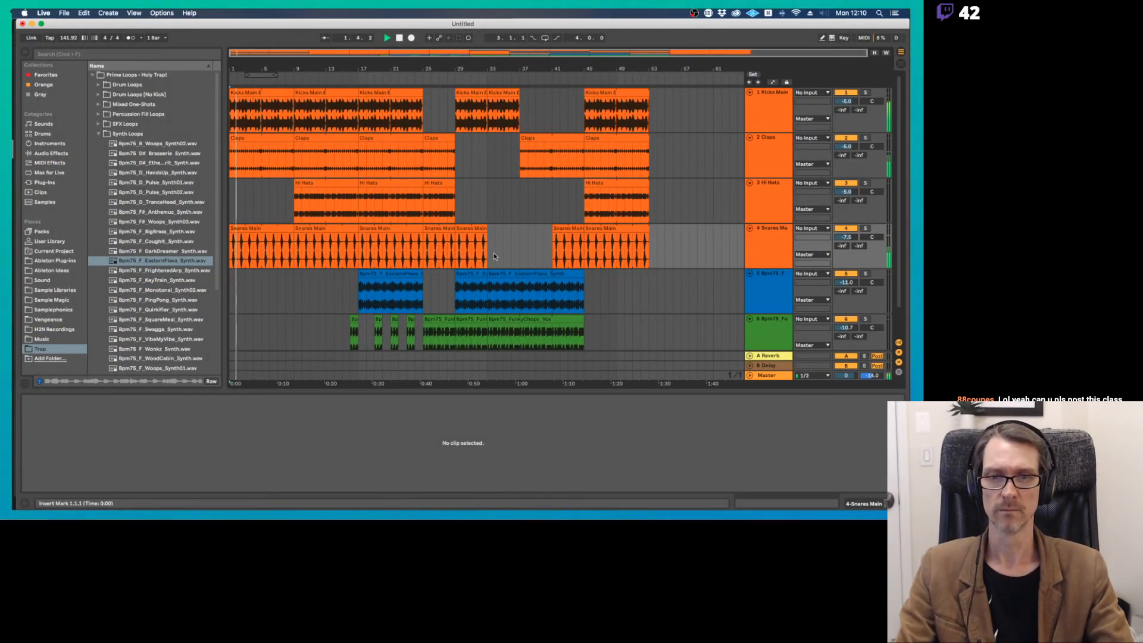
scroll(494, 256, "down", 2)
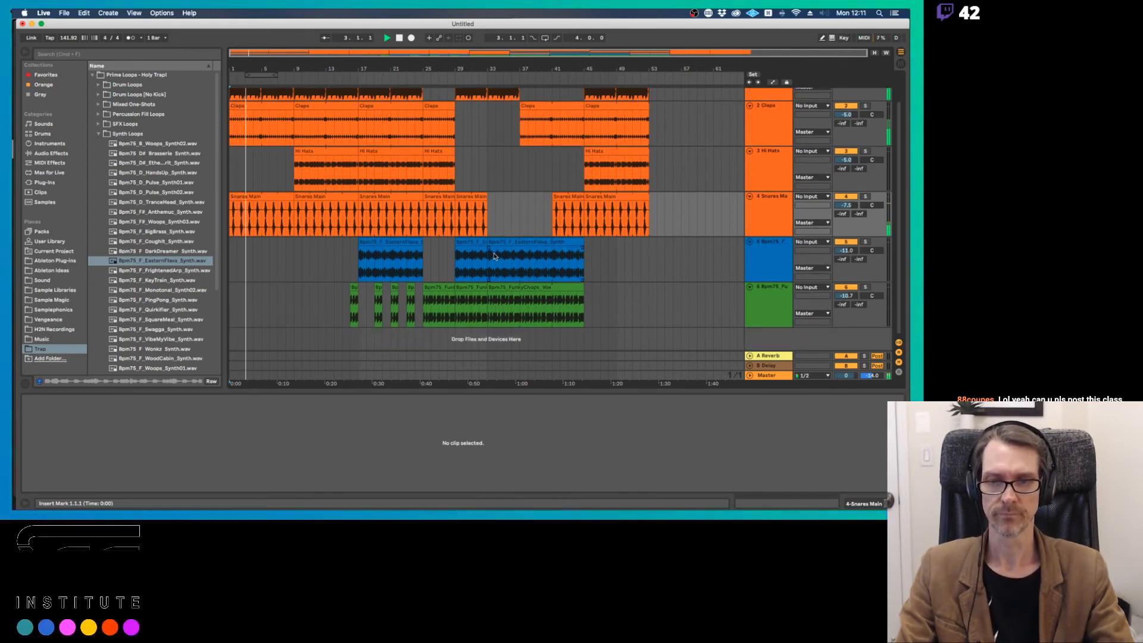
left_click(360, 290)
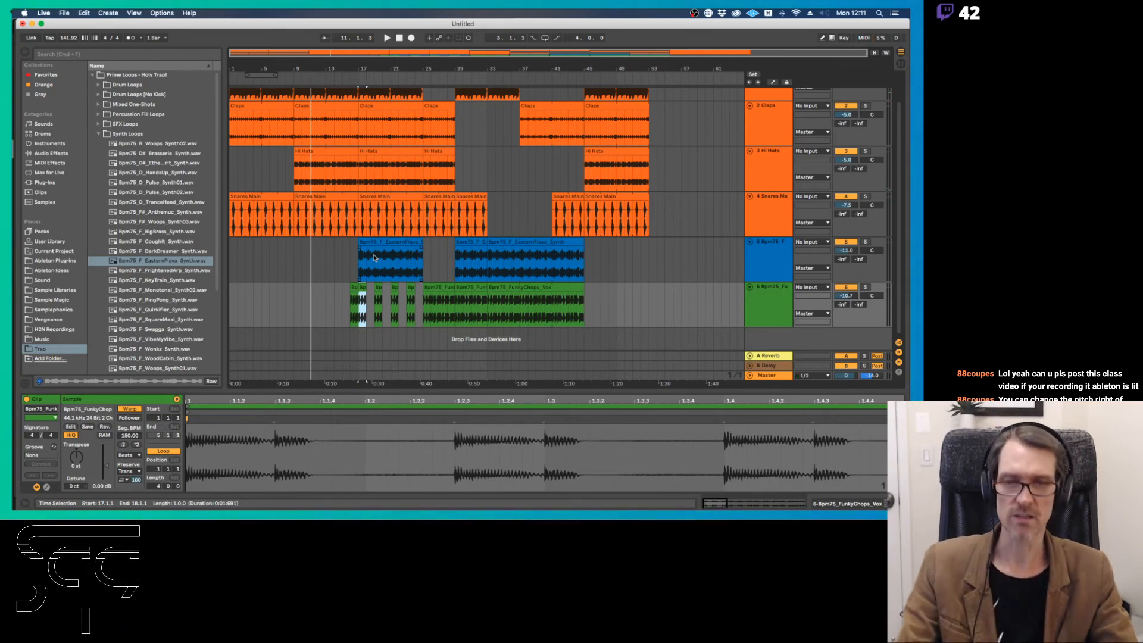
Solo the EasternFlava synth track and play its first clip looped from bar 17 to bar 25.
left_click(377, 241)
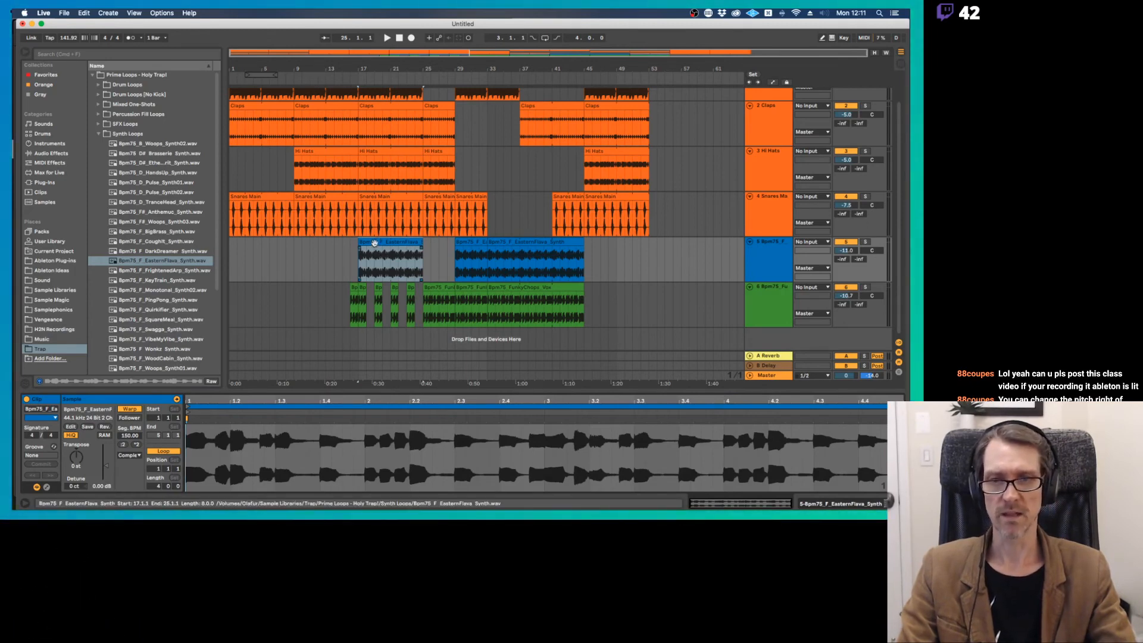
left_click(375, 243)
left_click(866, 242)
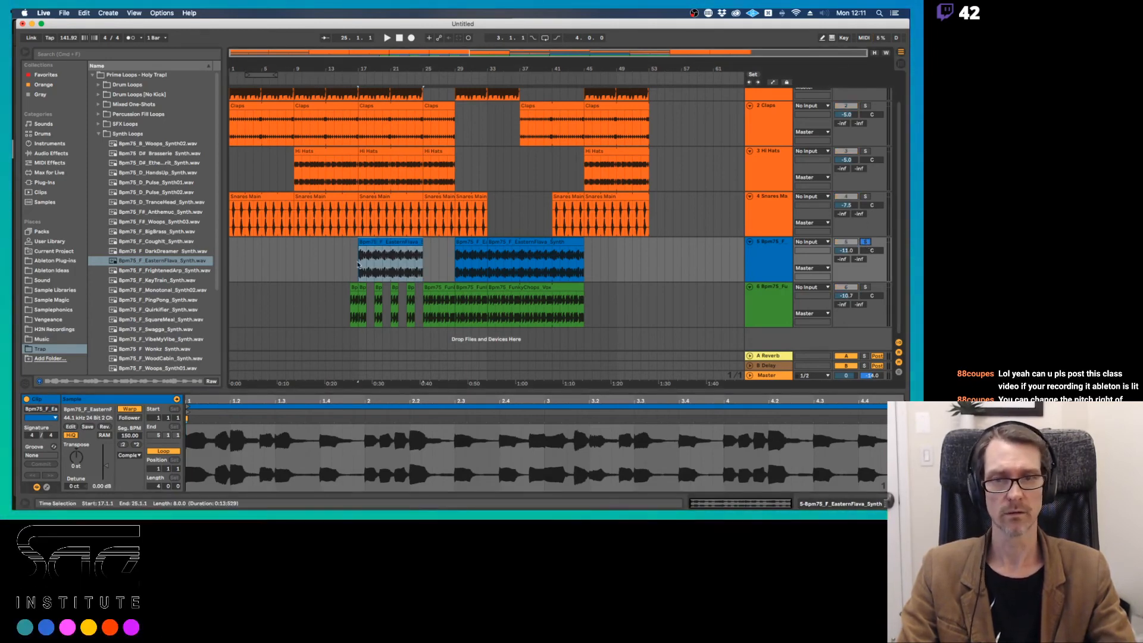
key("super+l")
key("space")
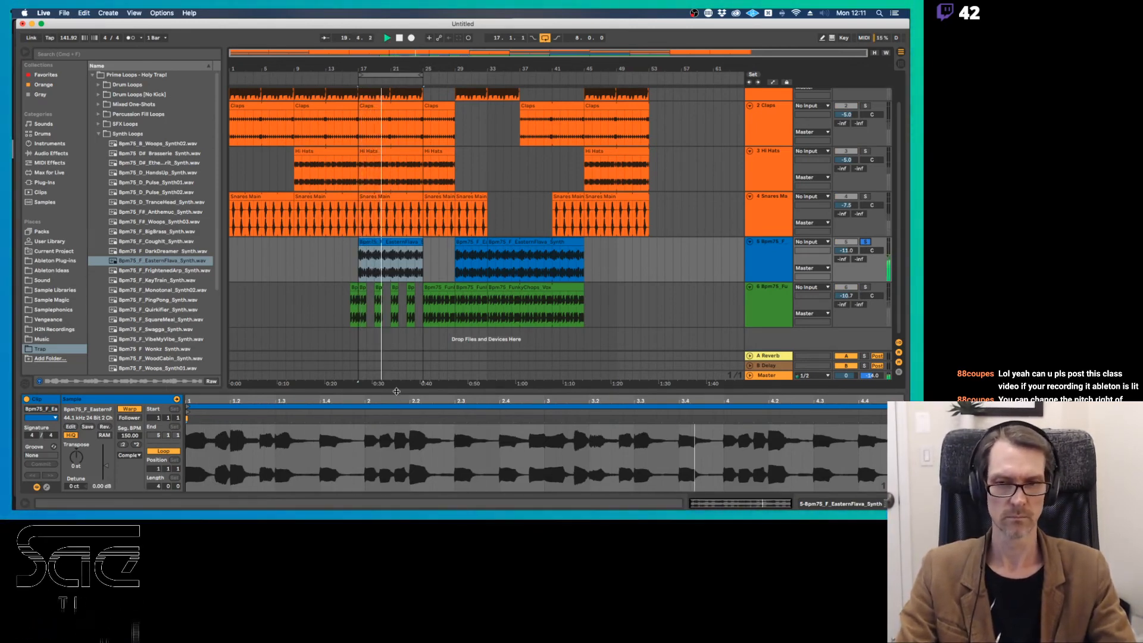
Enlarge the EasternFlava clip's detail view and display its Transposition envelope from the Clip category.
left_click_drag(396, 384, 396, 351)
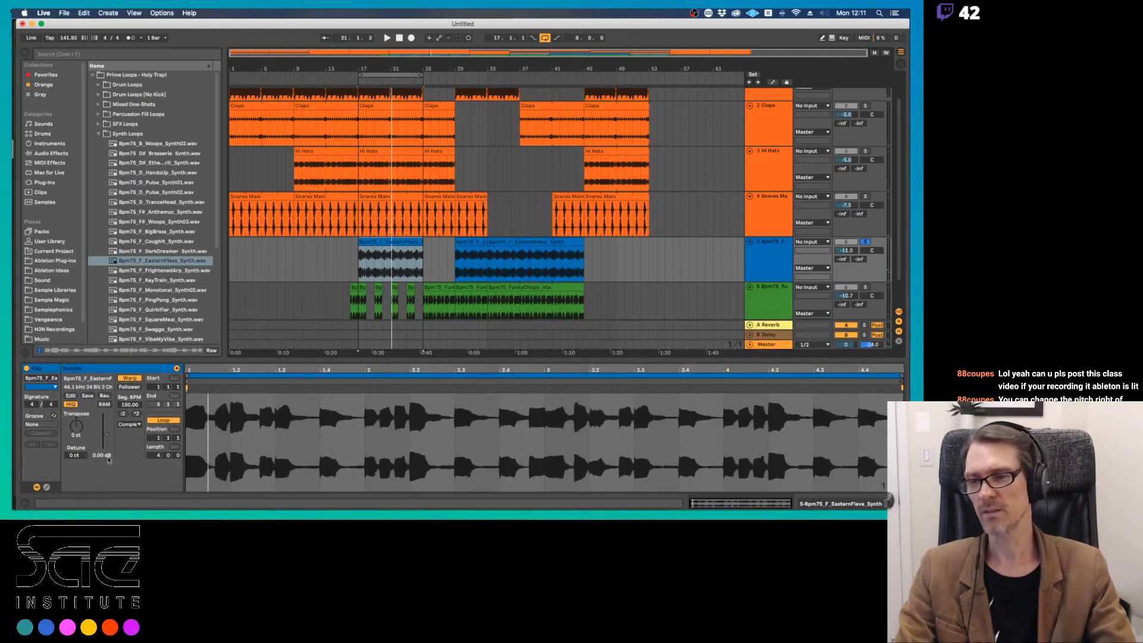
left_click(46, 487)
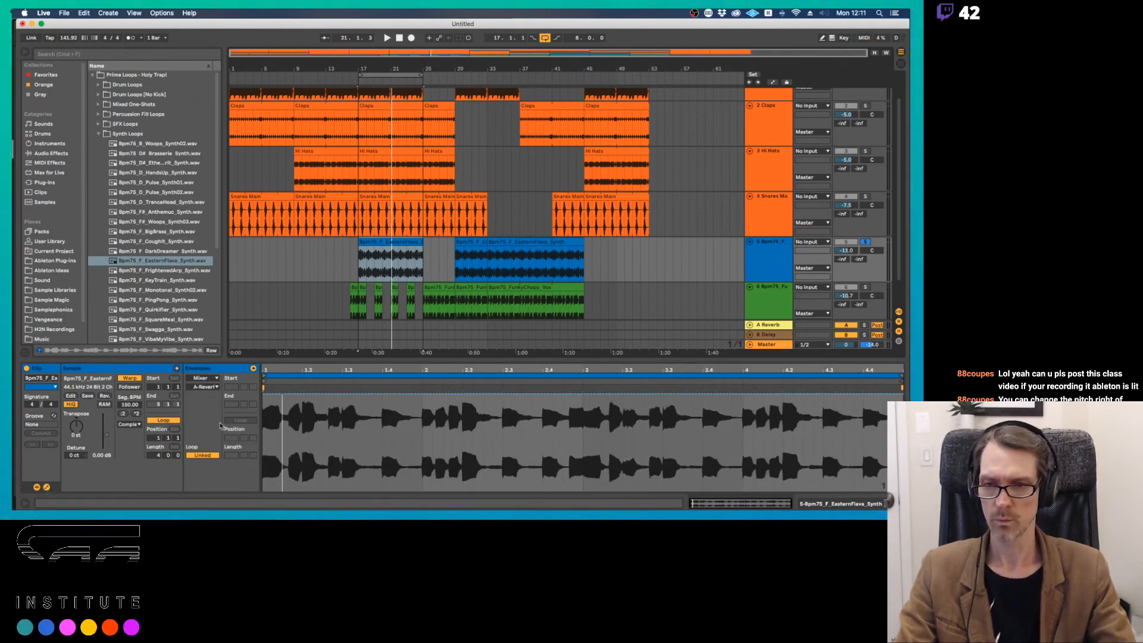
left_click(205, 378)
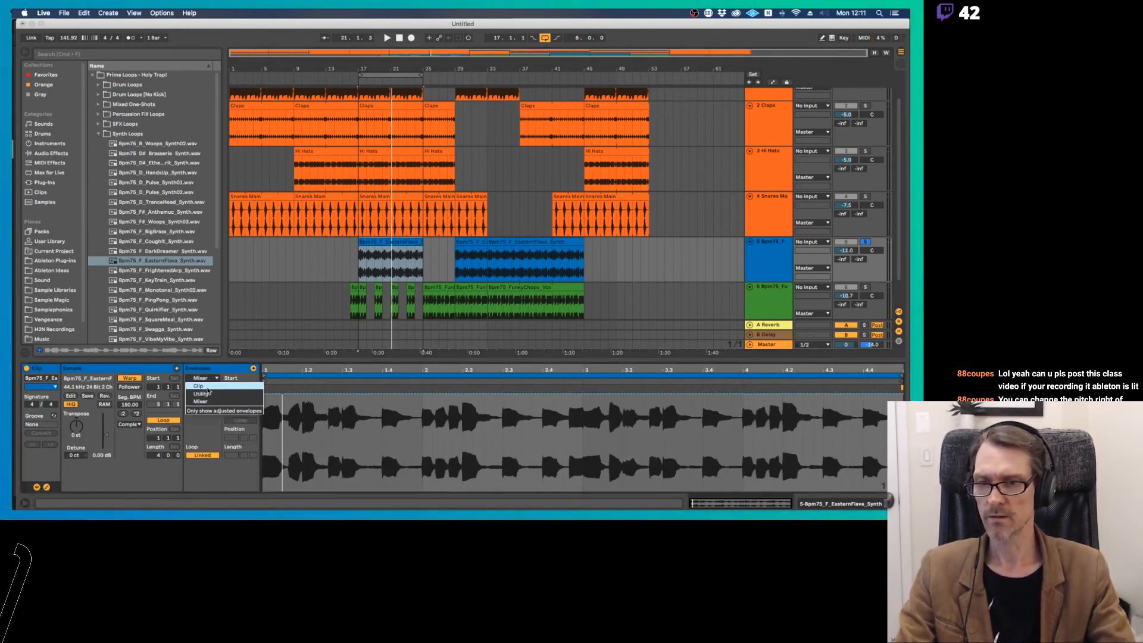
left_click(212, 390)
left_click(212, 387)
left_click(209, 398)
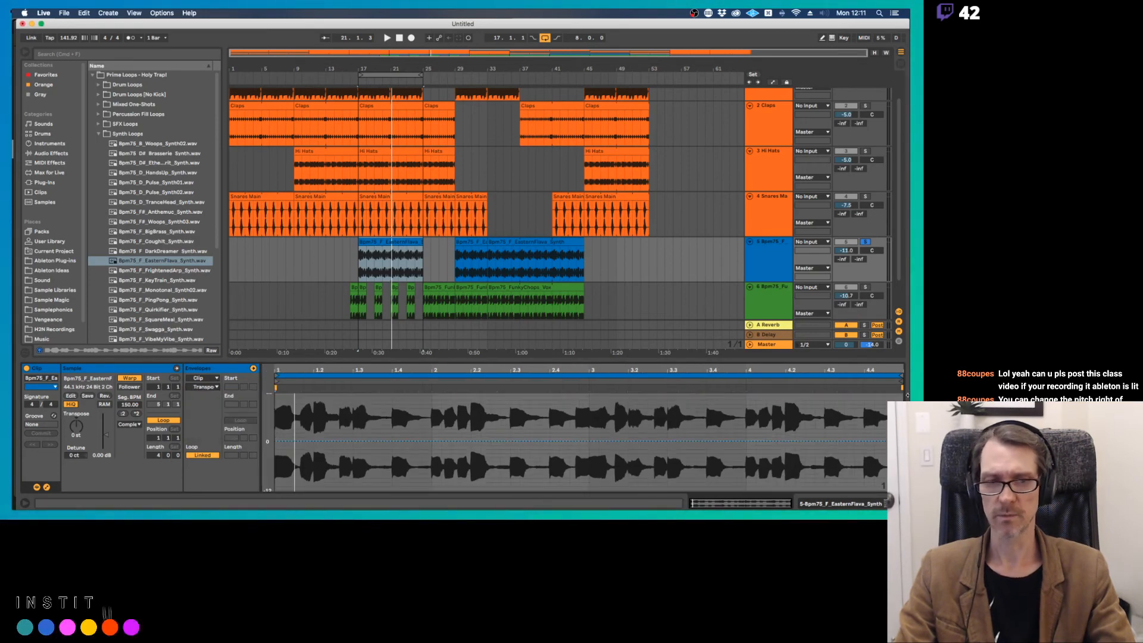
Raise the EasternFlava clip's Transposition envelope to +7 st from 4.4 to the clip's end and play the loop.
left_click_drag(863, 421, 884, 393)
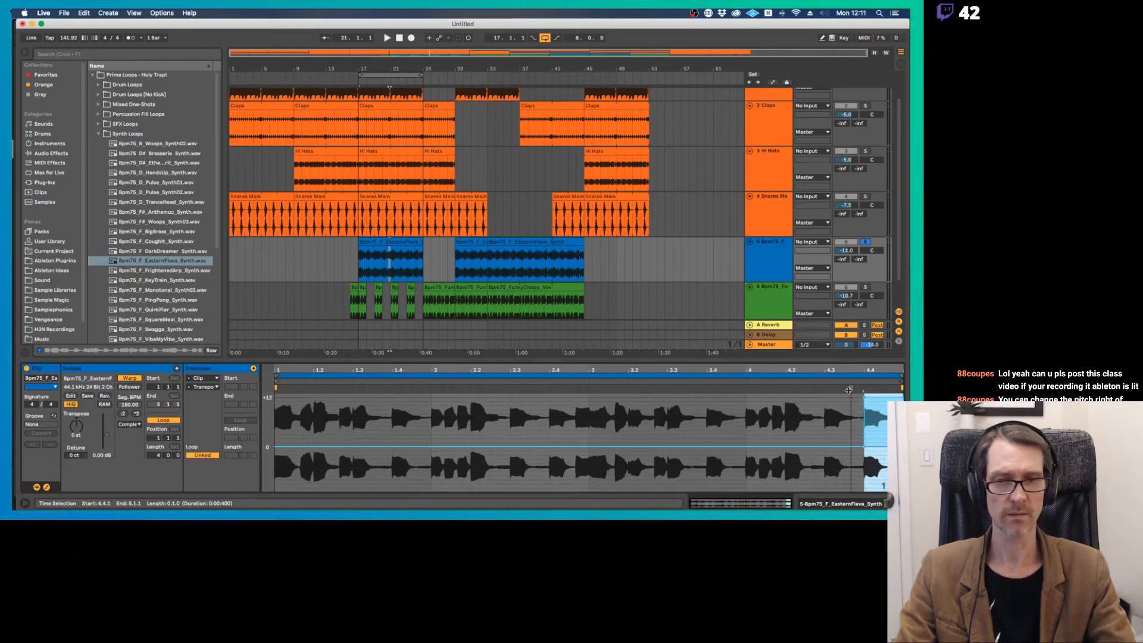
key("space")
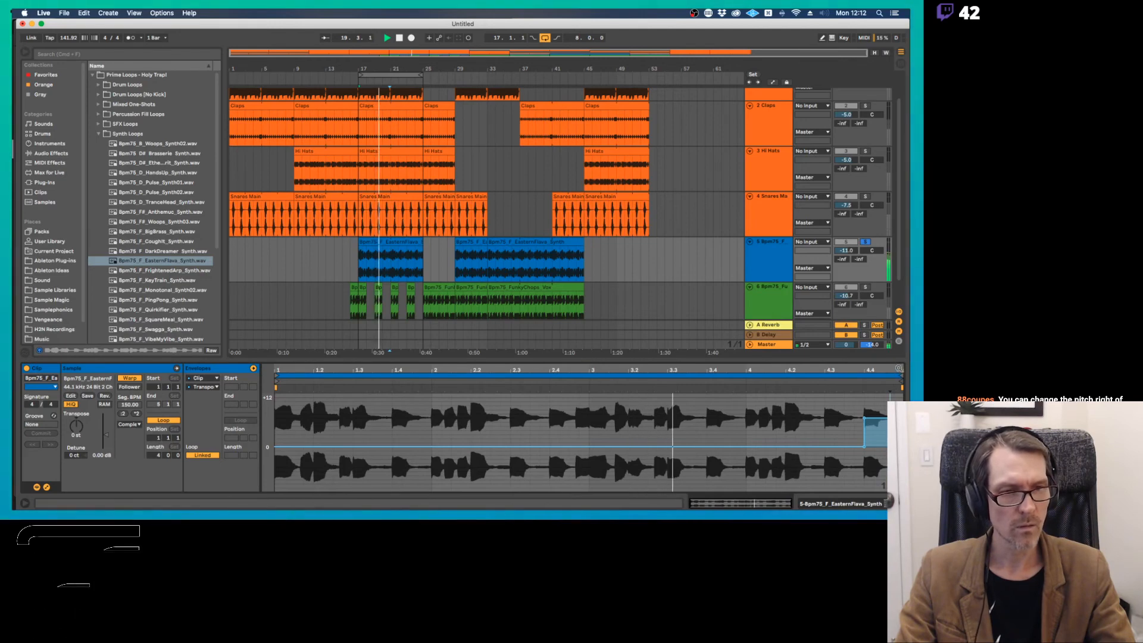
mouse_move(899, 368)
left_mouse_down()
mouse_move(899, 392)
mouse_move(903, 381)
left_mouse_up()
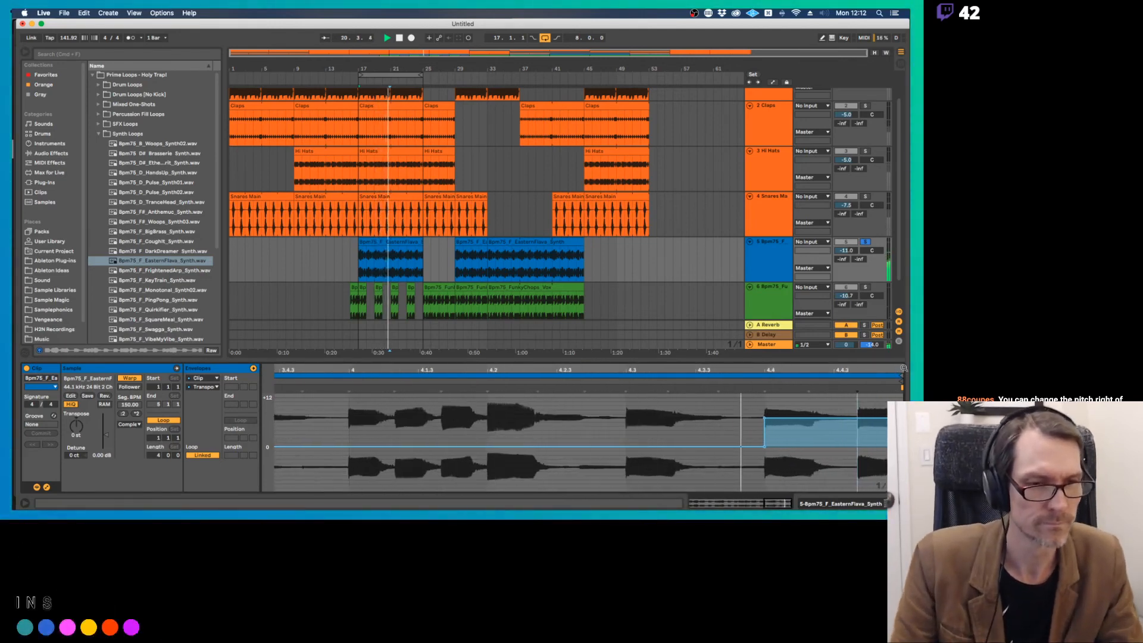
mouse_move(859, 440)
left_mouse_down()
mouse_move(880, 441)
mouse_move(856, 436)
left_mouse_up()
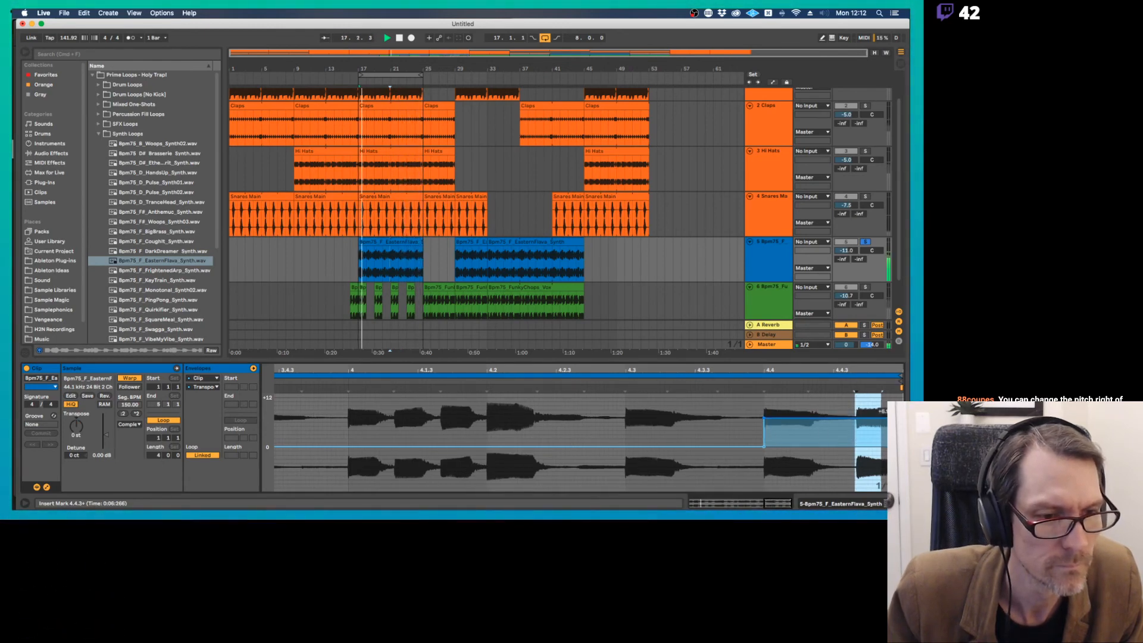
left_click_drag(892, 418, 892, 397)
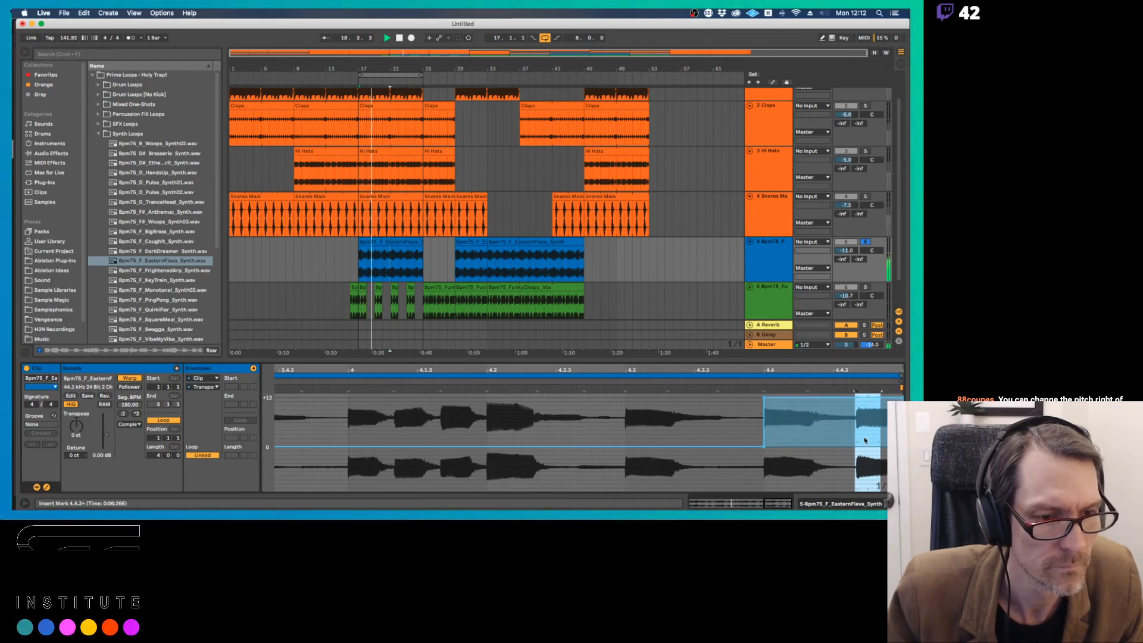
key("super+z")
left_click(856, 424)
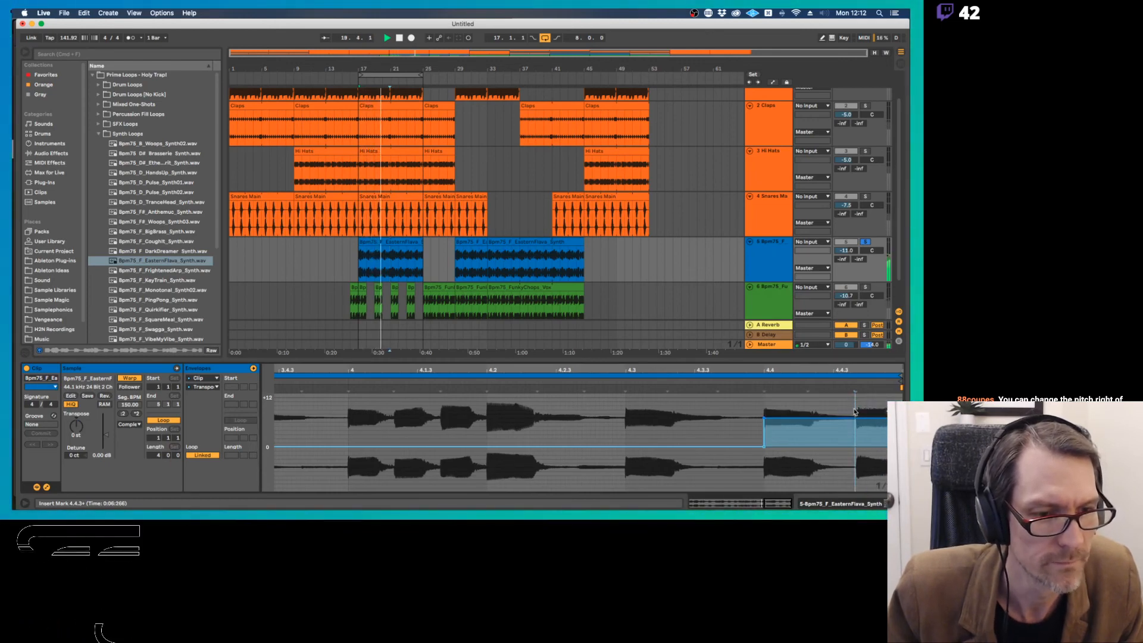
left_click_drag(891, 418, 930, 418)
key("super+z")
key("super+z")
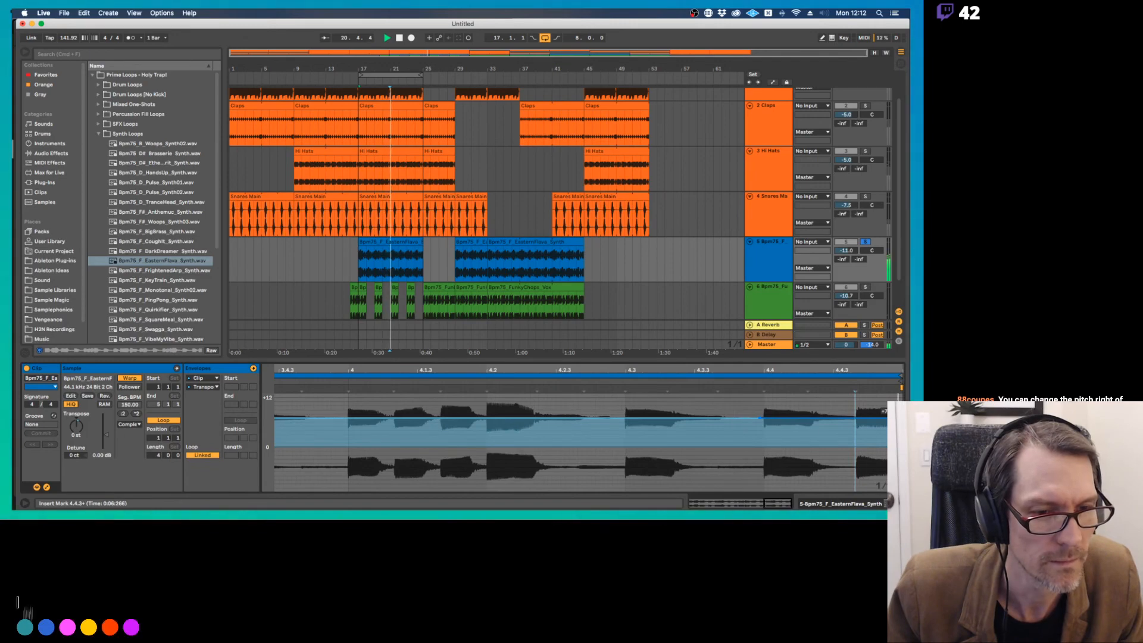
key("shift+super+z")
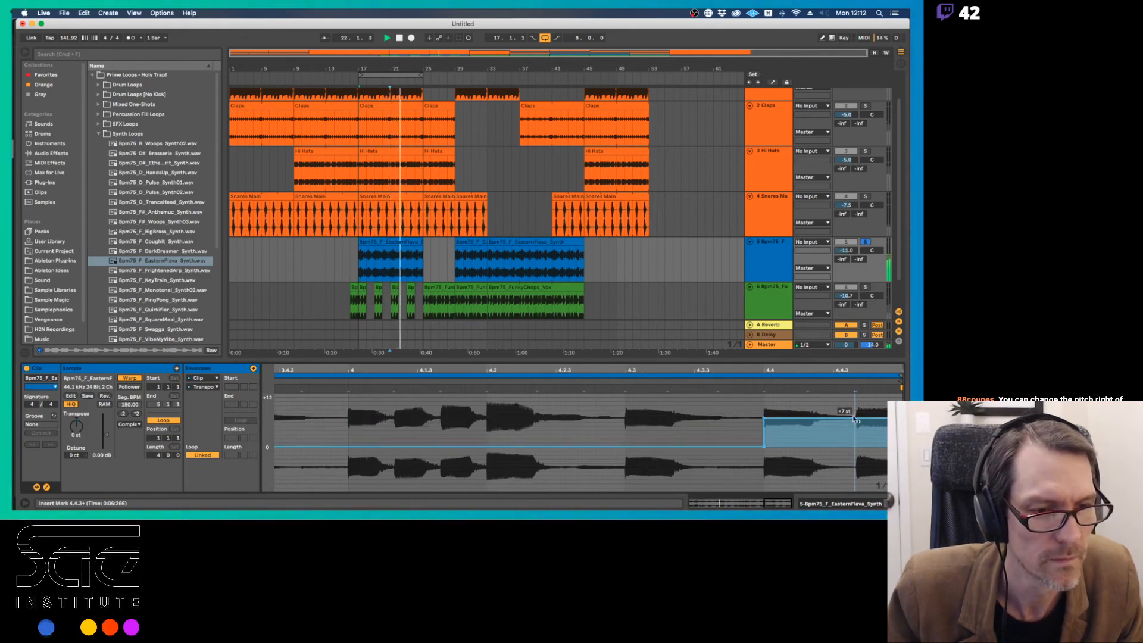
Raise the Transposition envelope to +10 st from about 4.4.3 to the clip's end and unsolo the synth track.
left_click(734, 439)
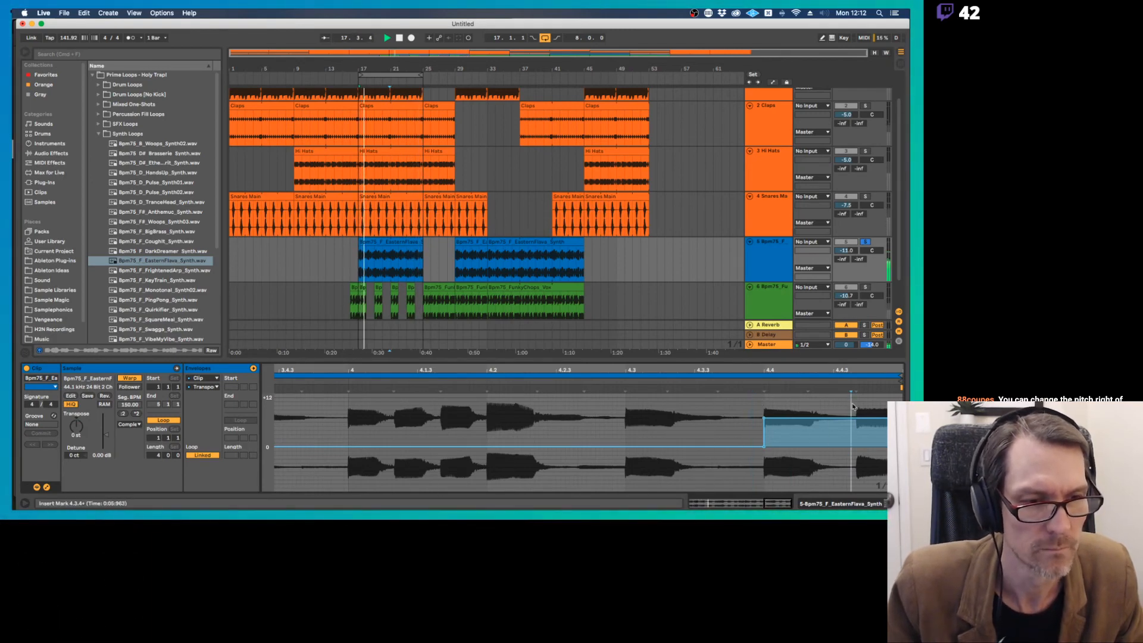
left_click_drag(854, 406, 902, 409)
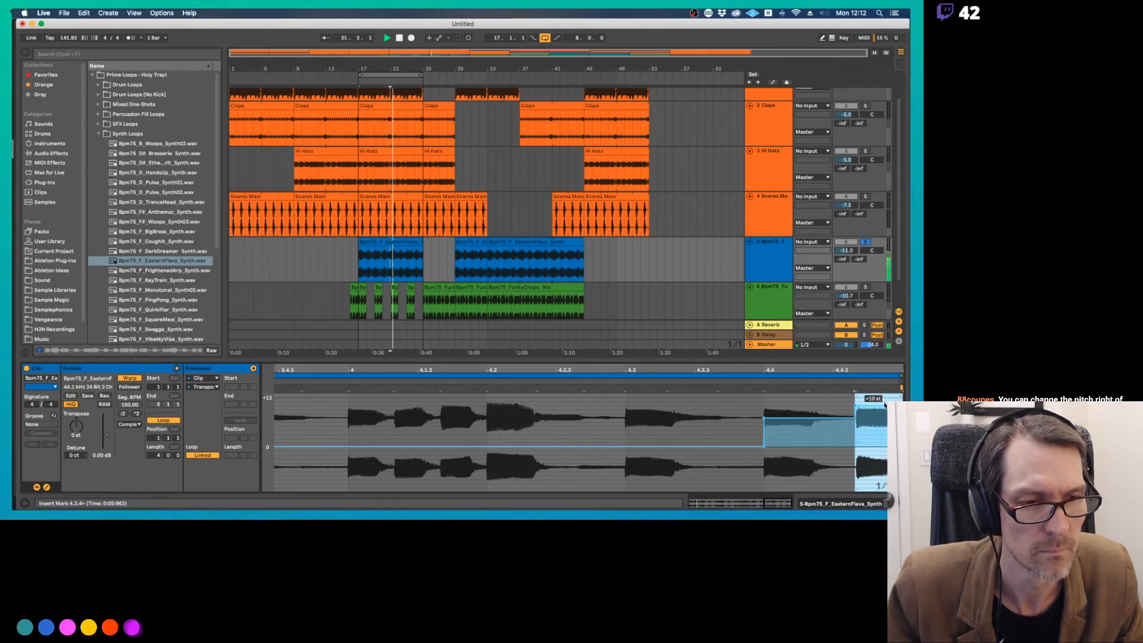
double_click(557, 369)
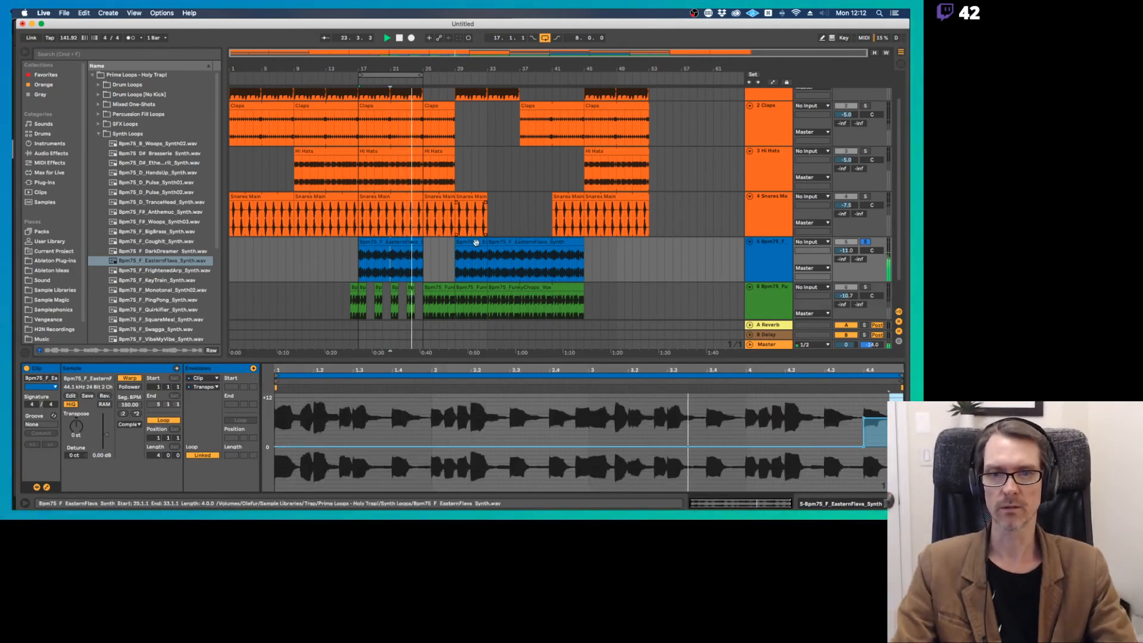
left_click(866, 241)
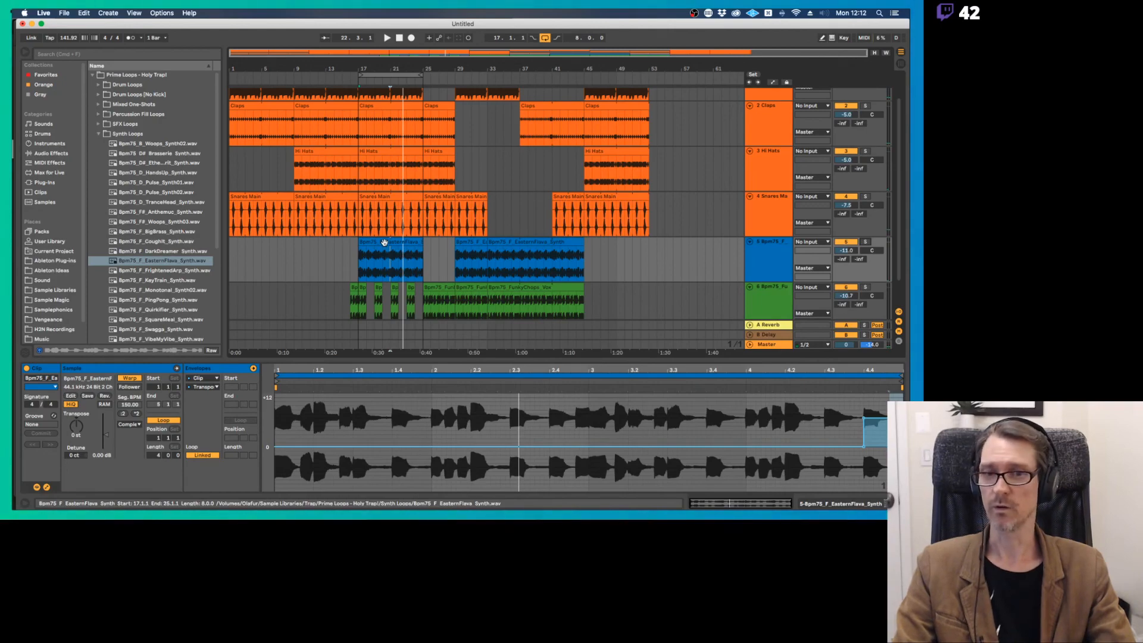
Cut the first EasternFlava clip down to bars 17 to 21 and duplicate its track.
left_click(384, 242)
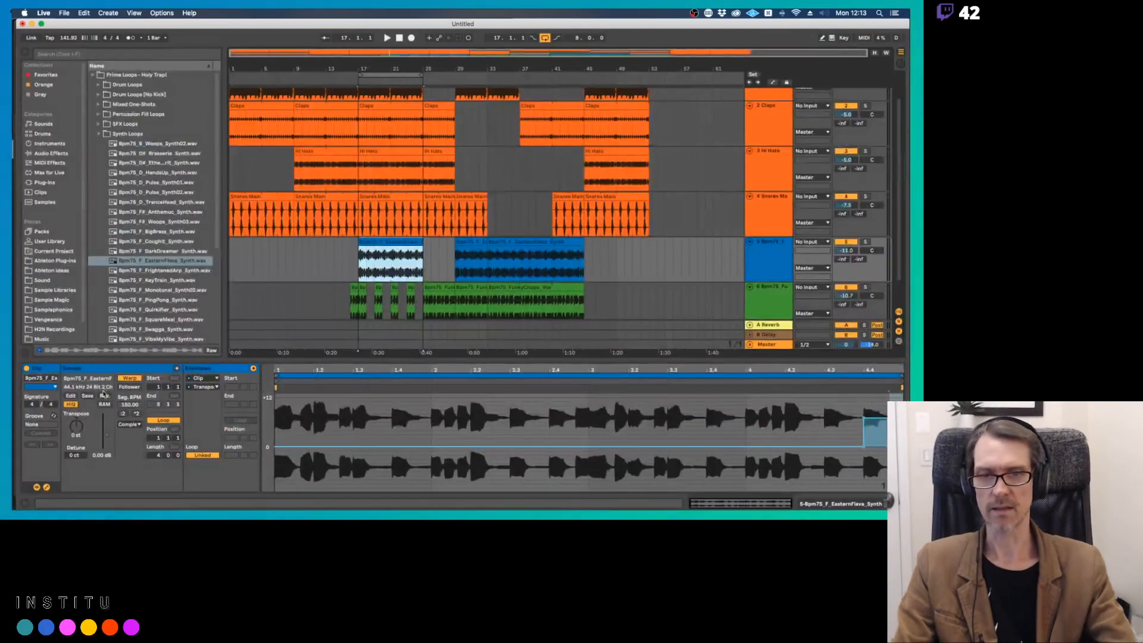
mouse_move(422, 242)
left_mouse_down()
mouse_move(391, 242)
mouse_move(417, 245)
left_mouse_up()
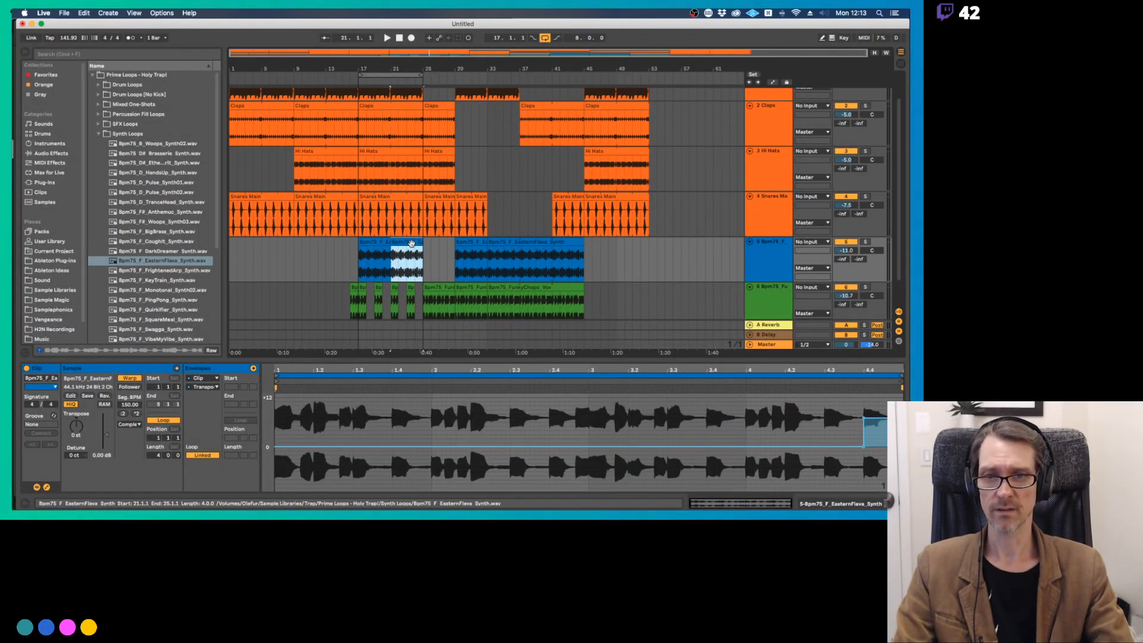
key("super+z")
left_click(758, 255)
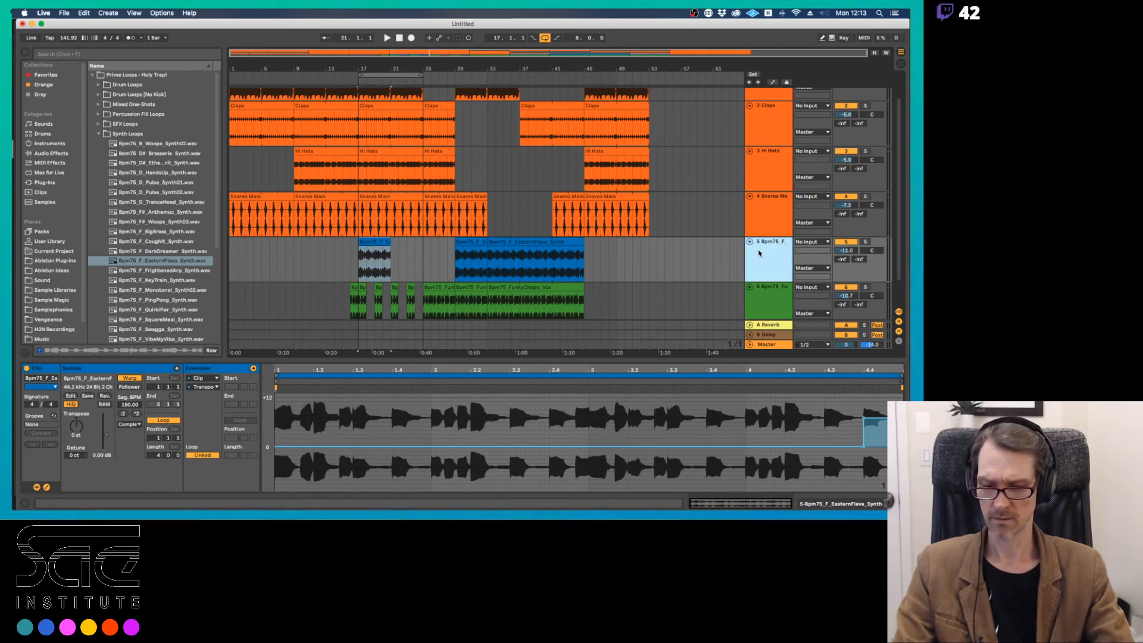
key("super+d")
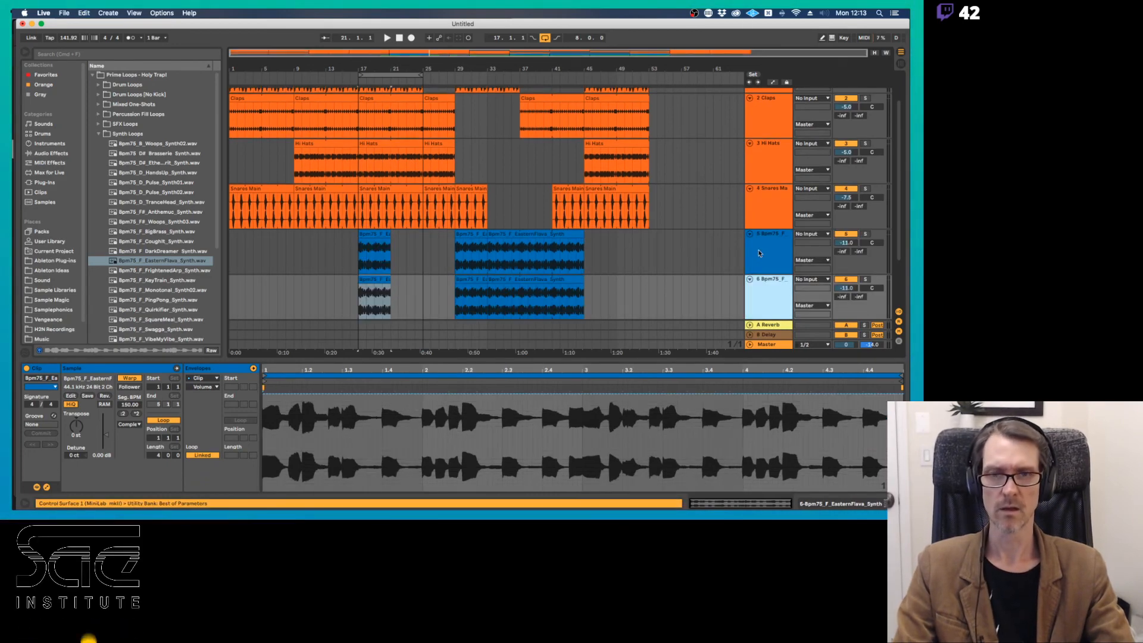
Delete the duplicate track's clips from bar 29 onward and extend the original track's first clip to bar 25.
left_click(494, 279)
key("Delete")
left_click(469, 279)
key("Delete")
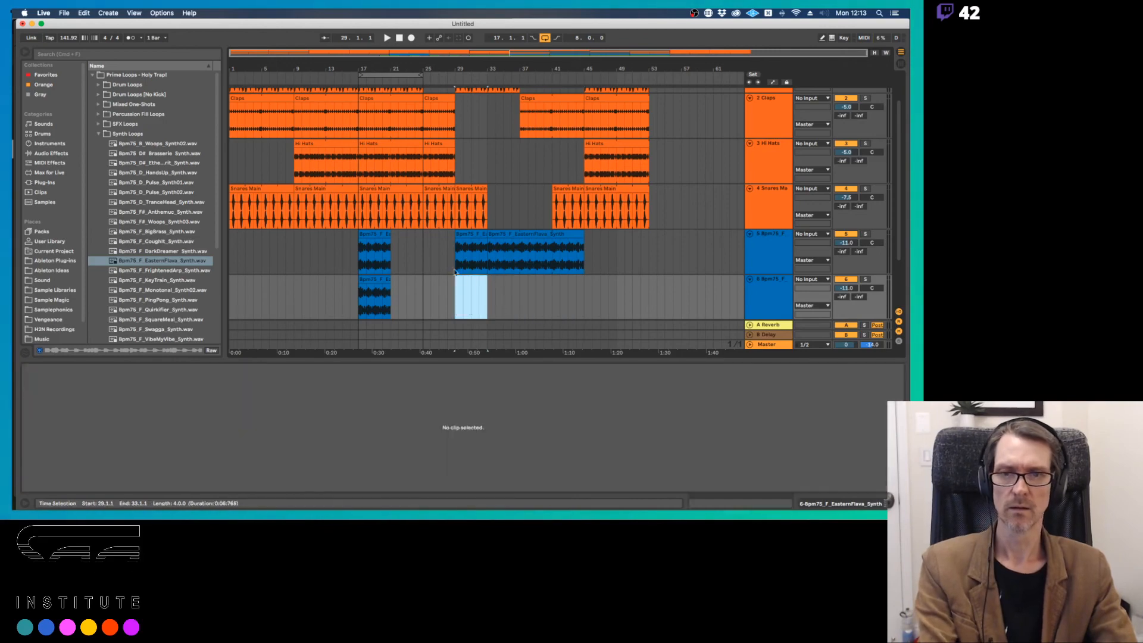
left_click_drag(390, 235, 423, 235)
Reverse the duplicate track's clip, place it only at bars 24 to 25 with the original clip ending at bar 24, and play.
left_click(380, 279)
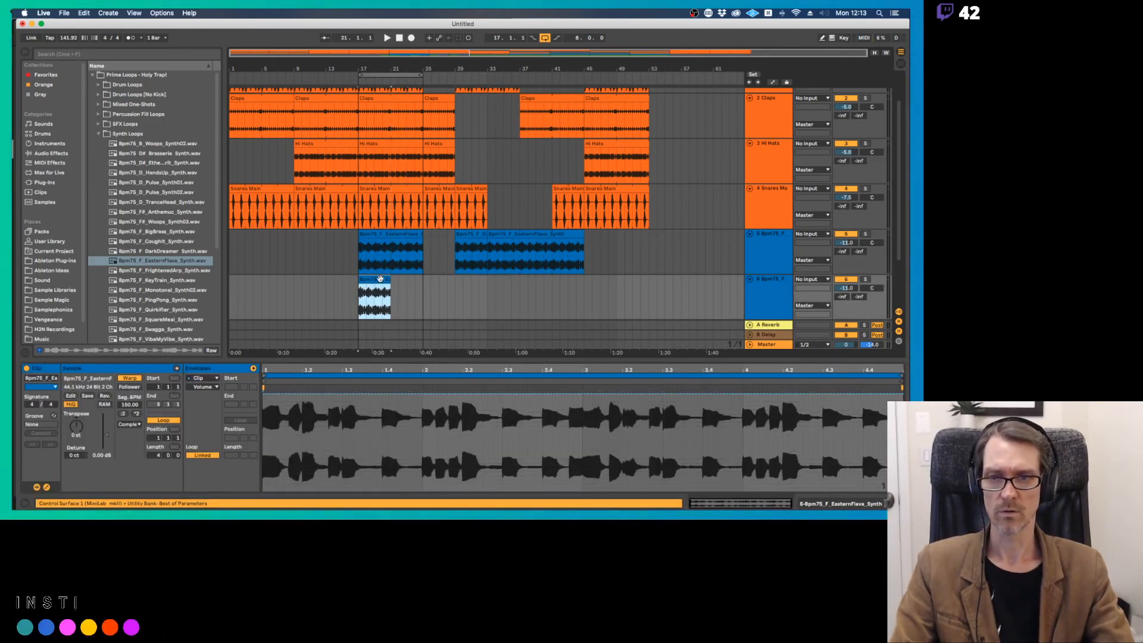
left_click(385, 295)
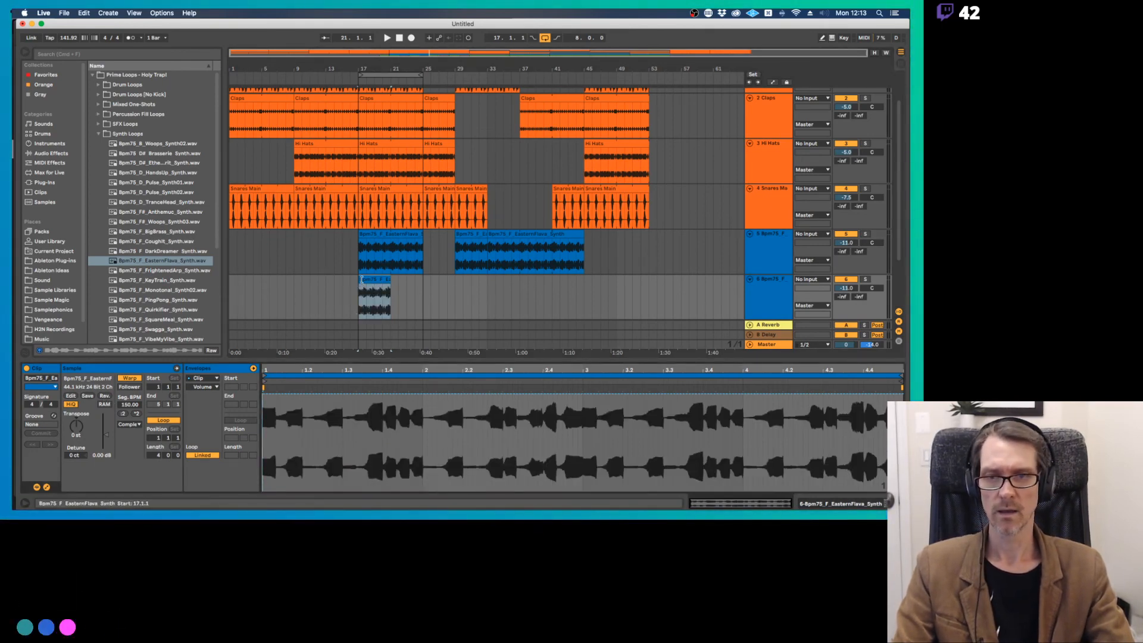
left_click_drag(359, 279, 415, 253)
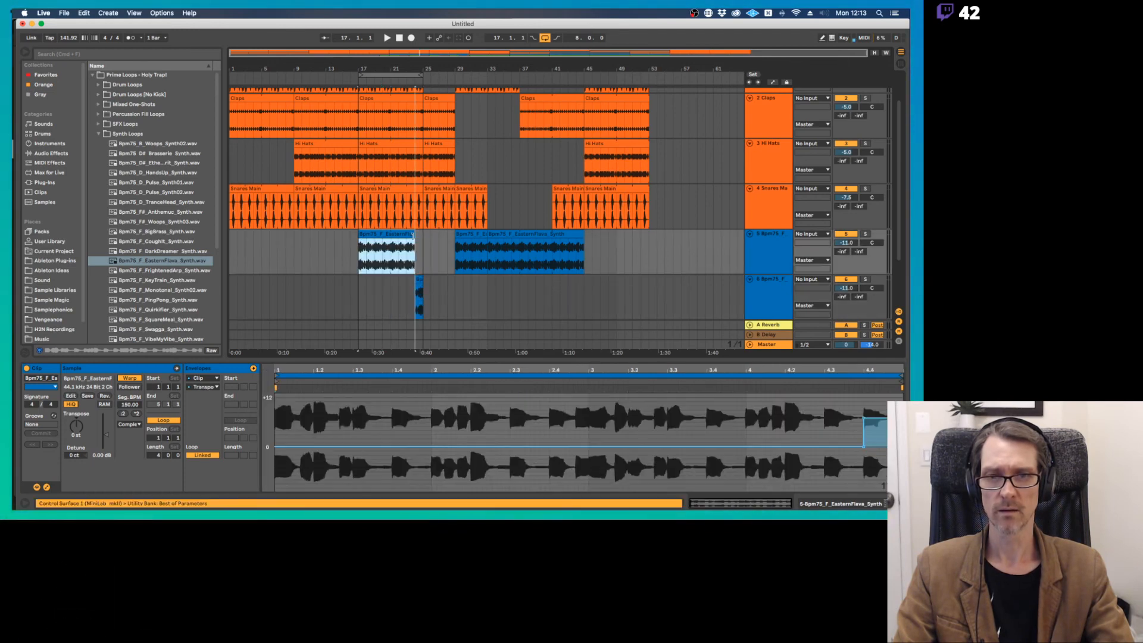
key("space")
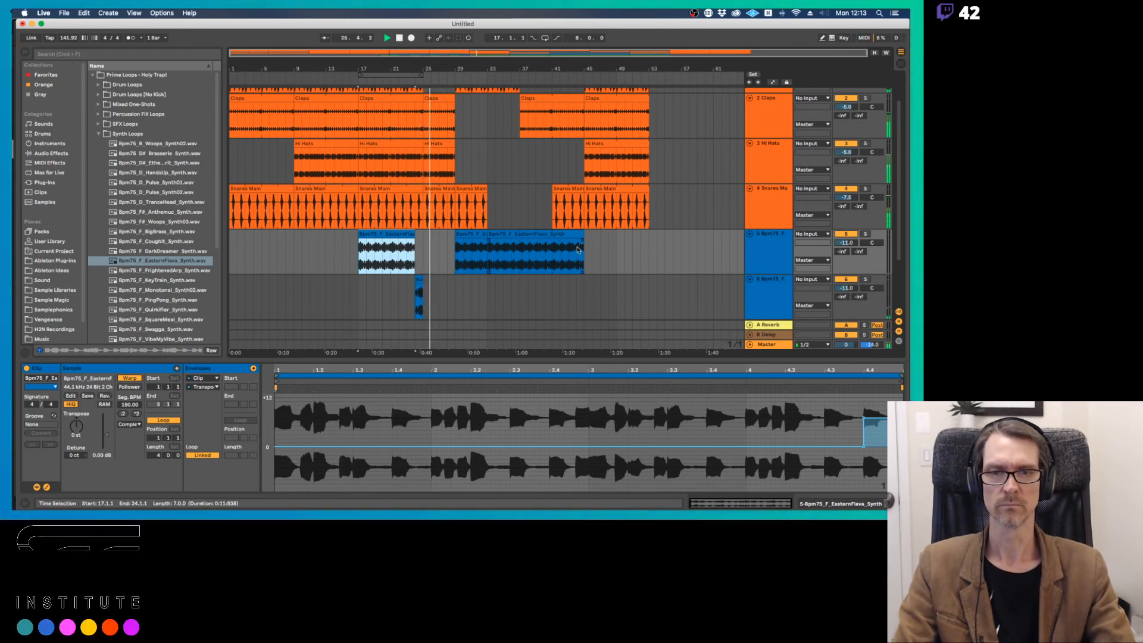
Copy the reversed clip to bar 32 and shorten the original track's clip at bar 29 to end there.
scroll(577, 250, "down", 3)
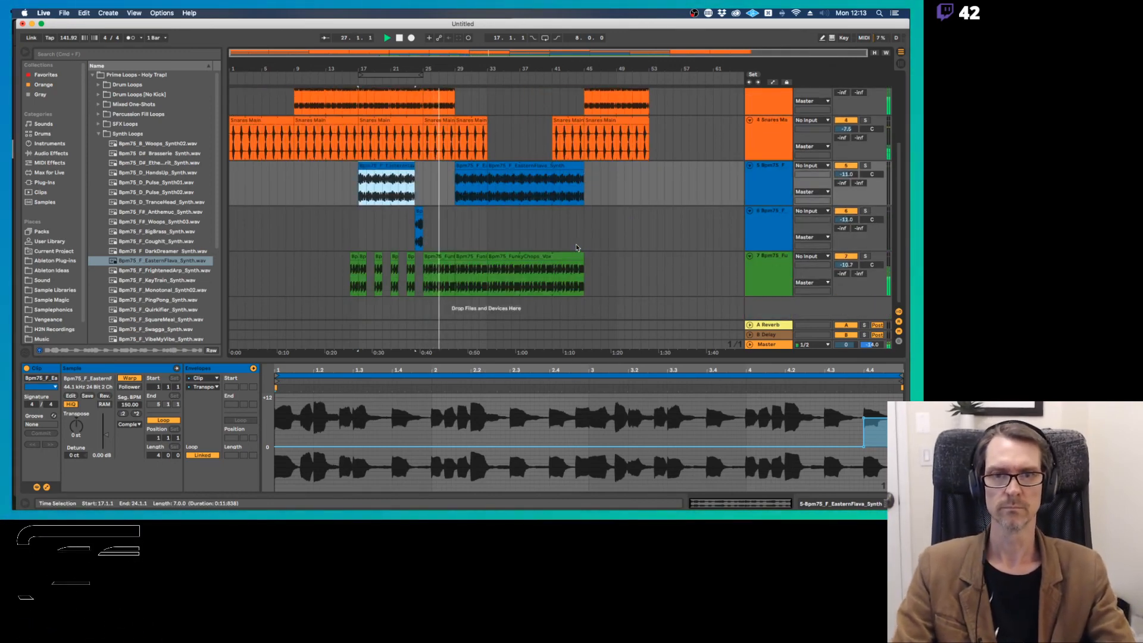
left_click_drag(418, 210, 483, 226)
left_click_drag(486, 168, 480, 172)
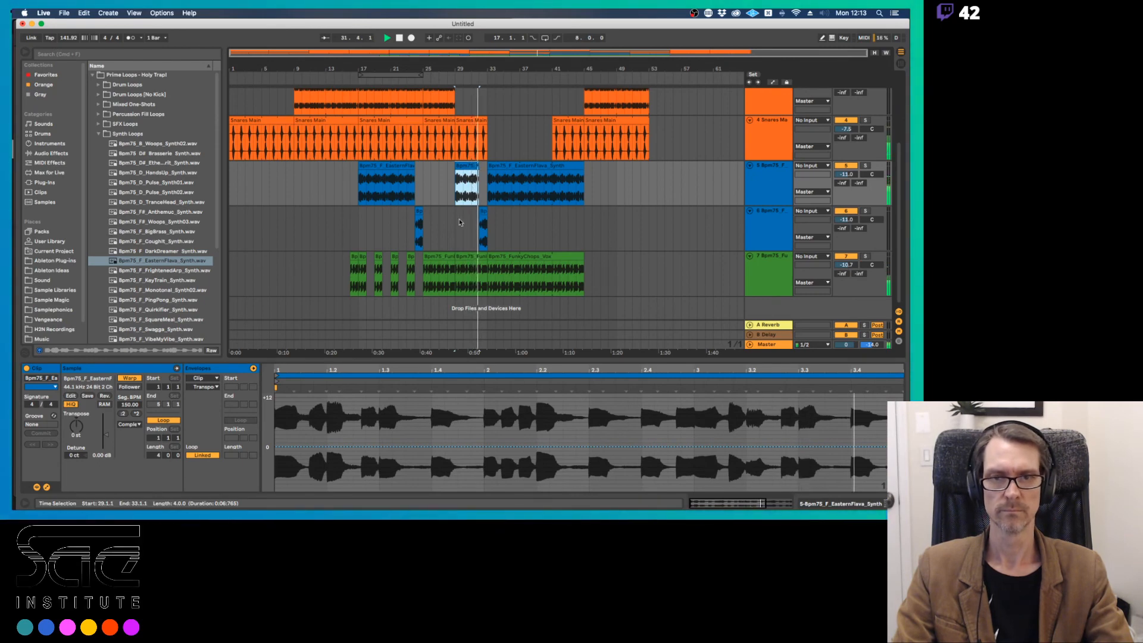
Duplicate the reversed track's bars 29 to 33 and remove bars 36 to 37 from the original synth clip.
left_click_drag(458, 222, 491, 223)
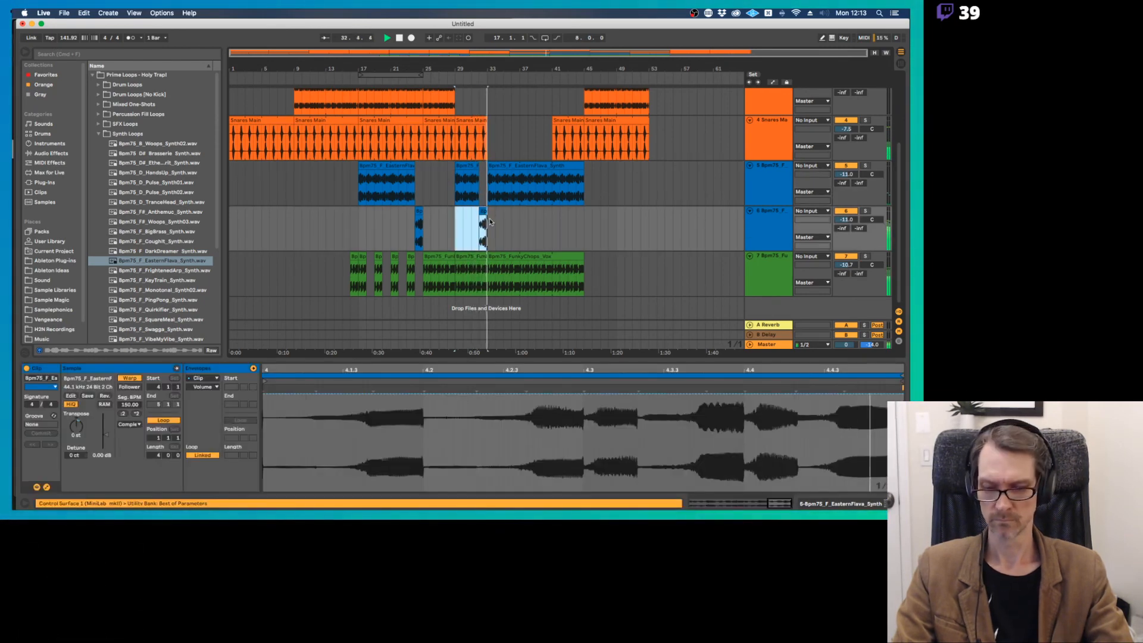
key("super+d")
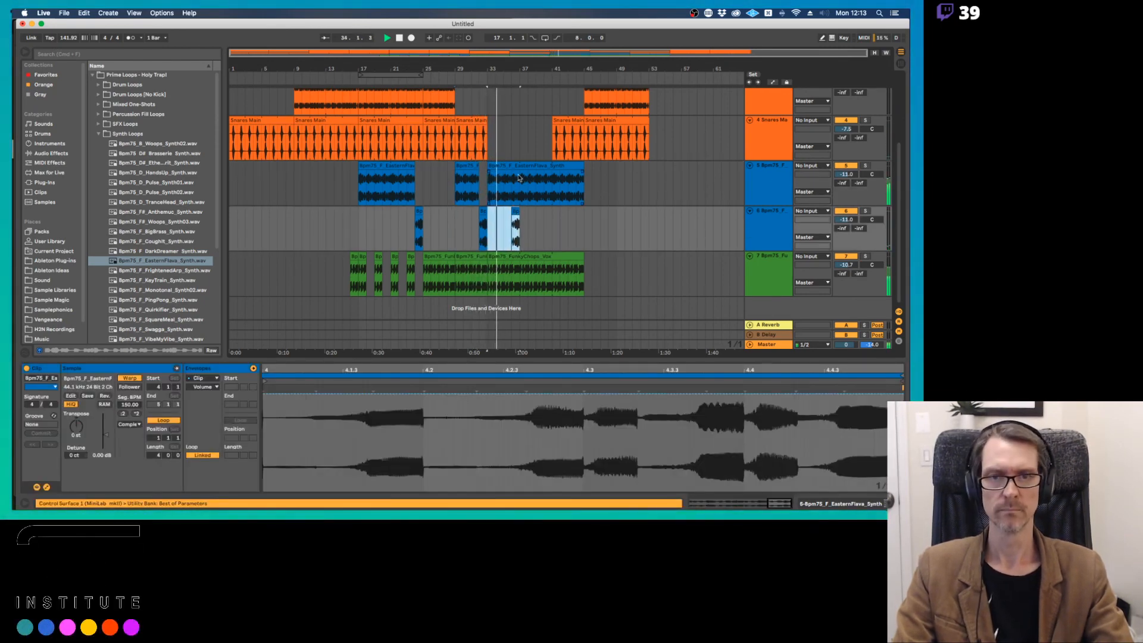
left_click_drag(520, 182, 512, 183)
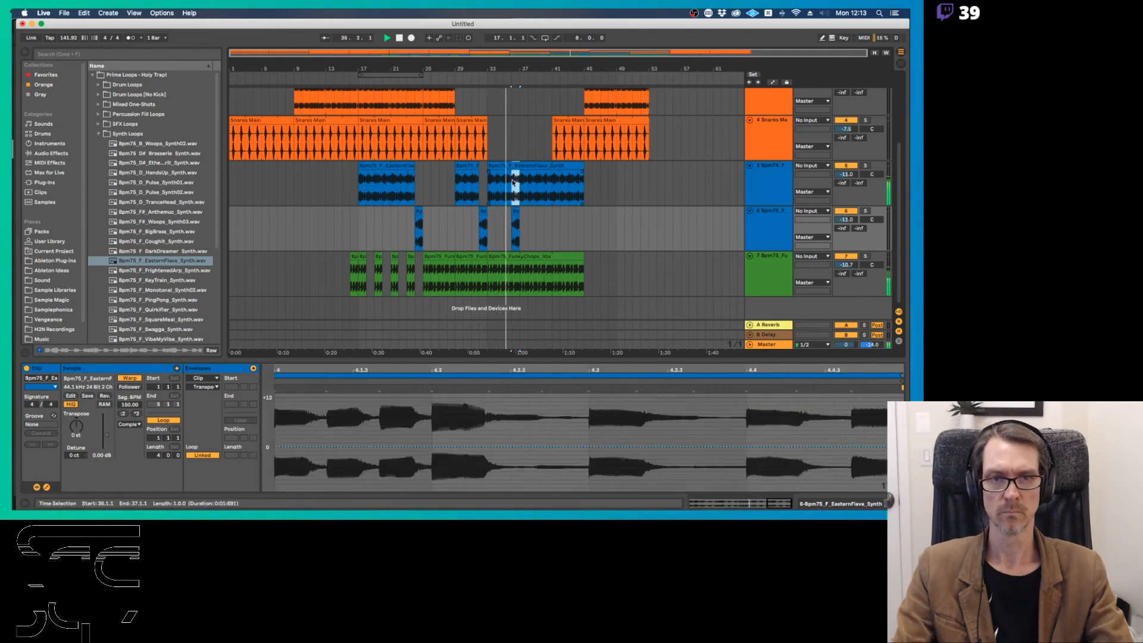
key("Delete")
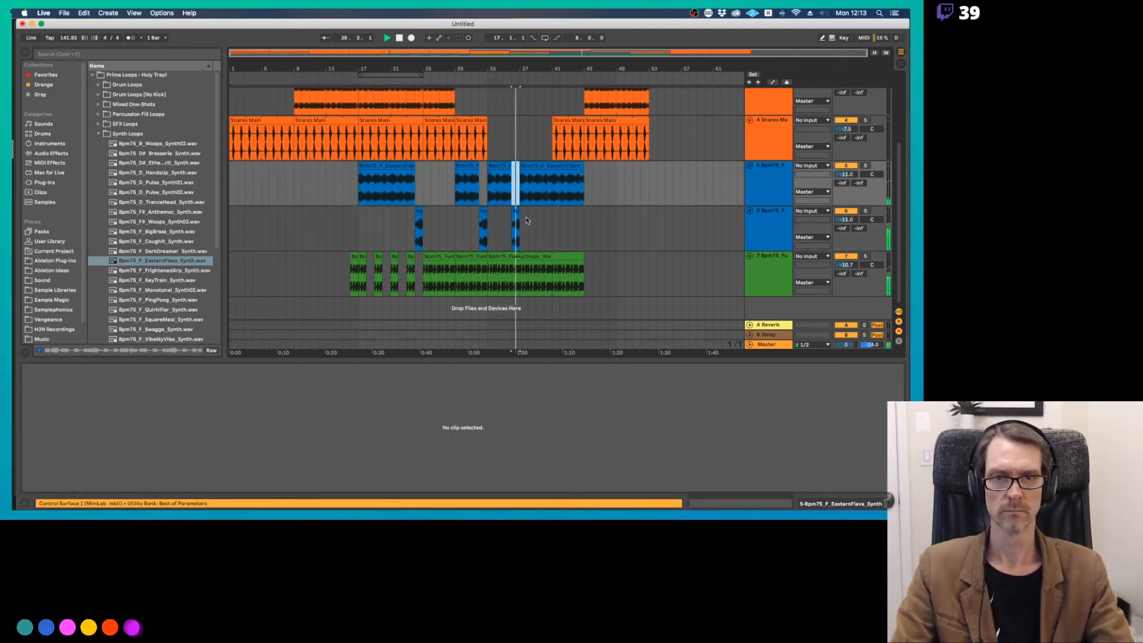
Place another copy of the reversed clip at bar 44 and shorten the original track's last clip to end there.
left_click_drag(496, 224, 515, 227)
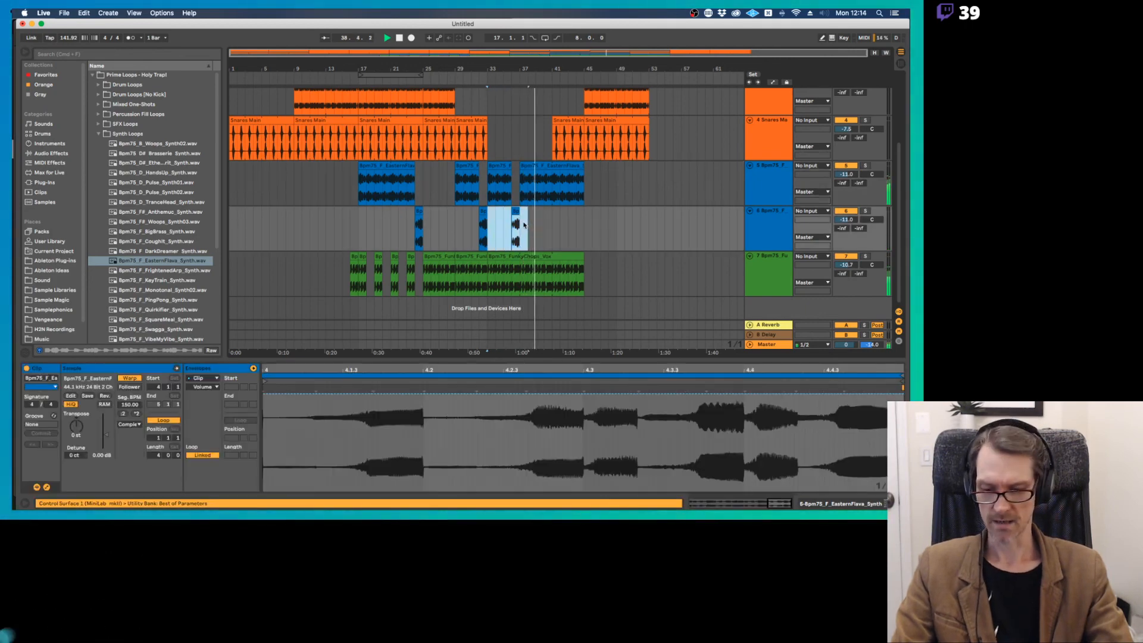
key("ctrl+d")
key("ctrl+d")
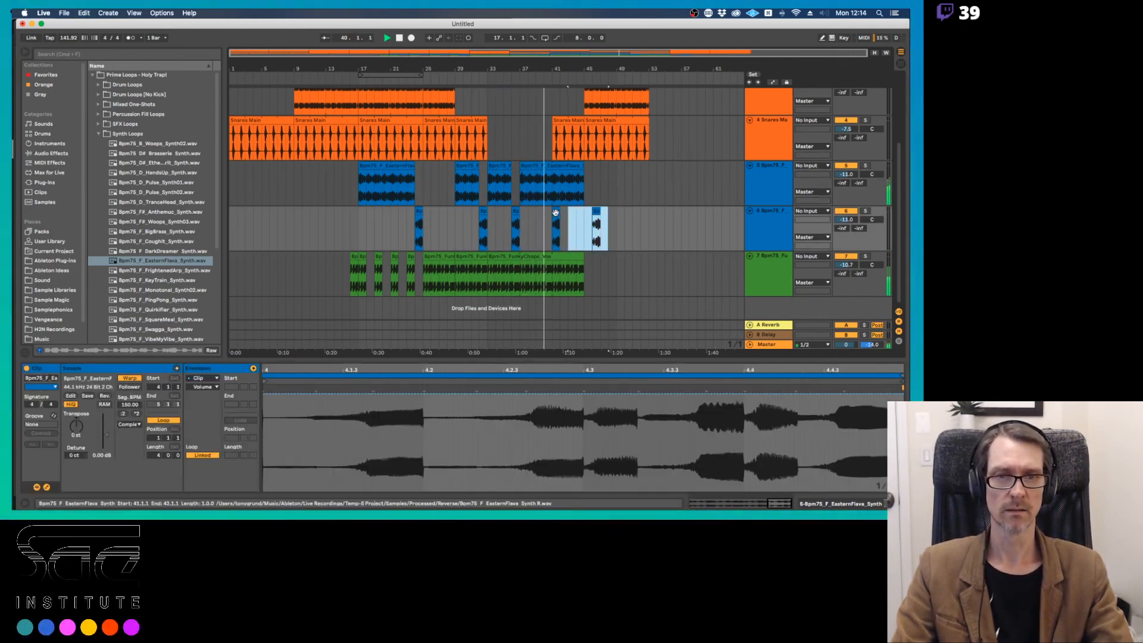
left_click(556, 216)
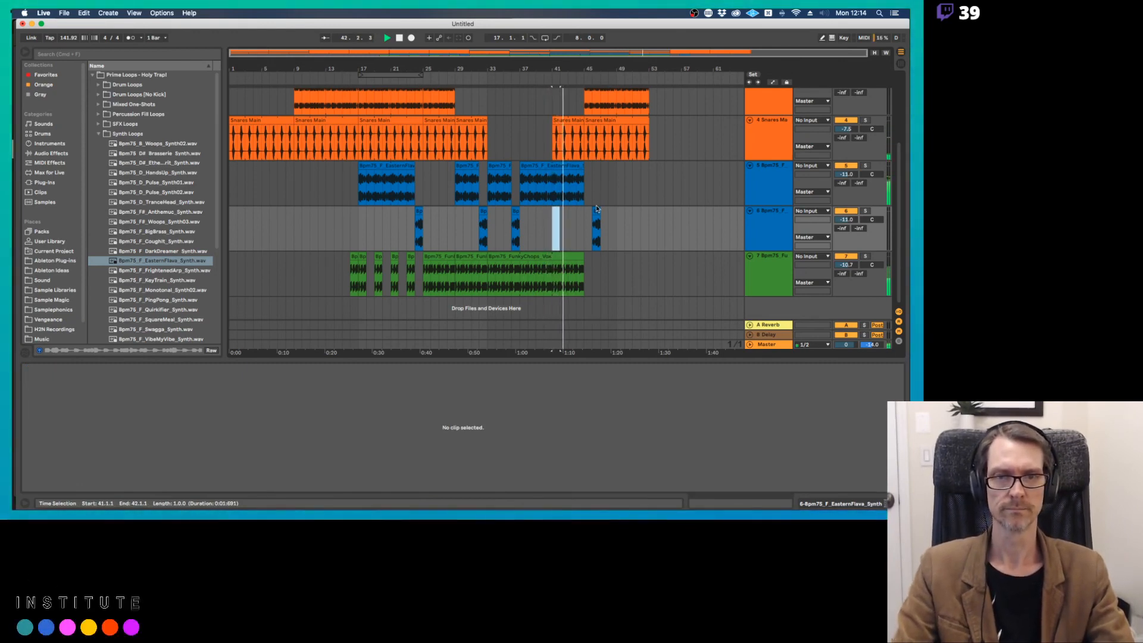
left_click_drag(596, 210, 581, 211)
left_click_drag(583, 167, 575, 170)
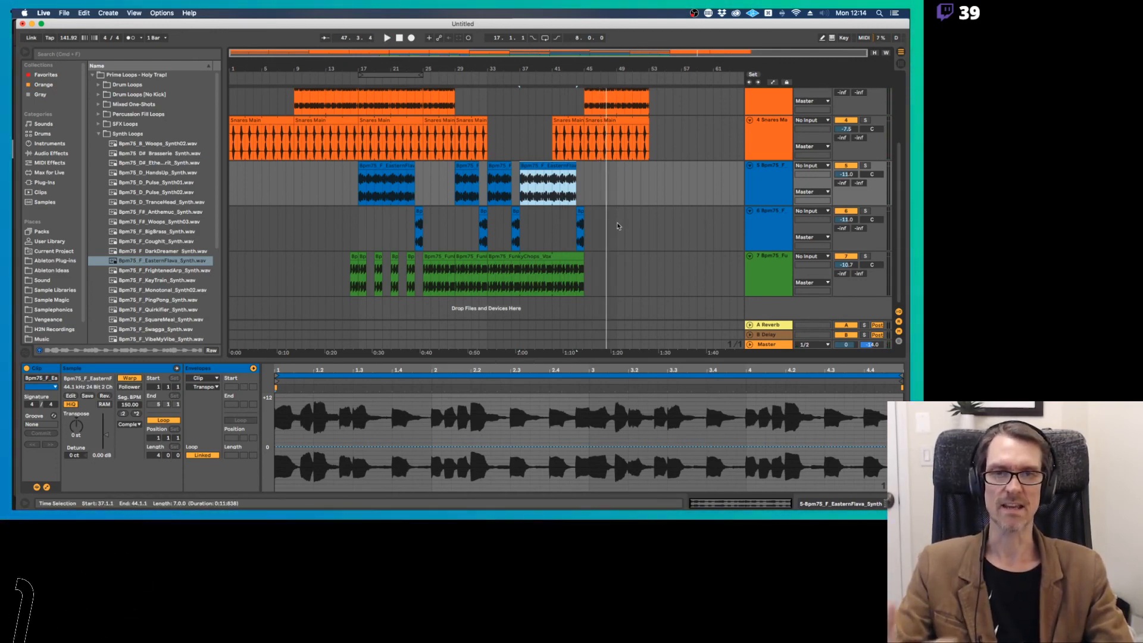
Review the edited arrangement from the drum tracks to the synth tracks and compare it with the Session View clips.
scroll(617, 225, "up", 4)
scroll(618, 225, "down", 5)
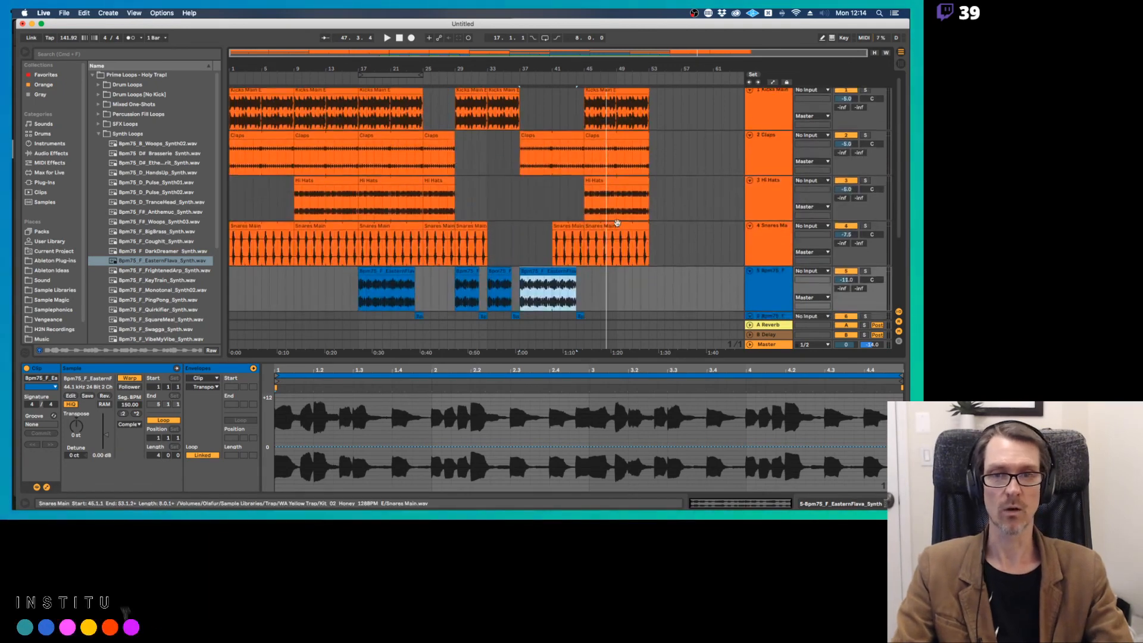
key("Tab")
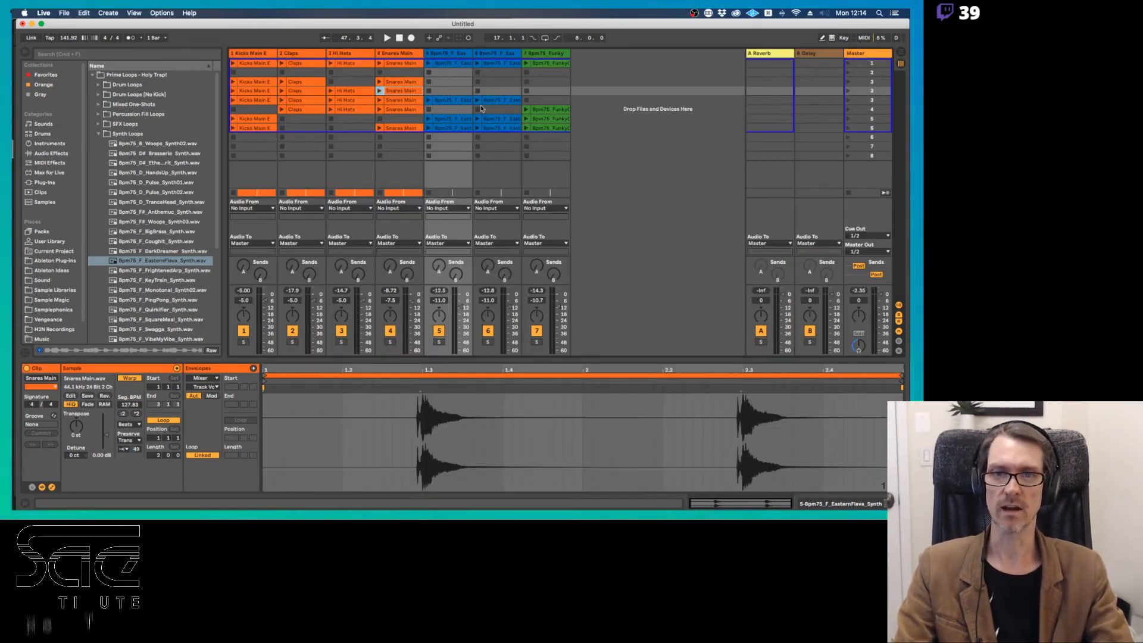
key("Tab")
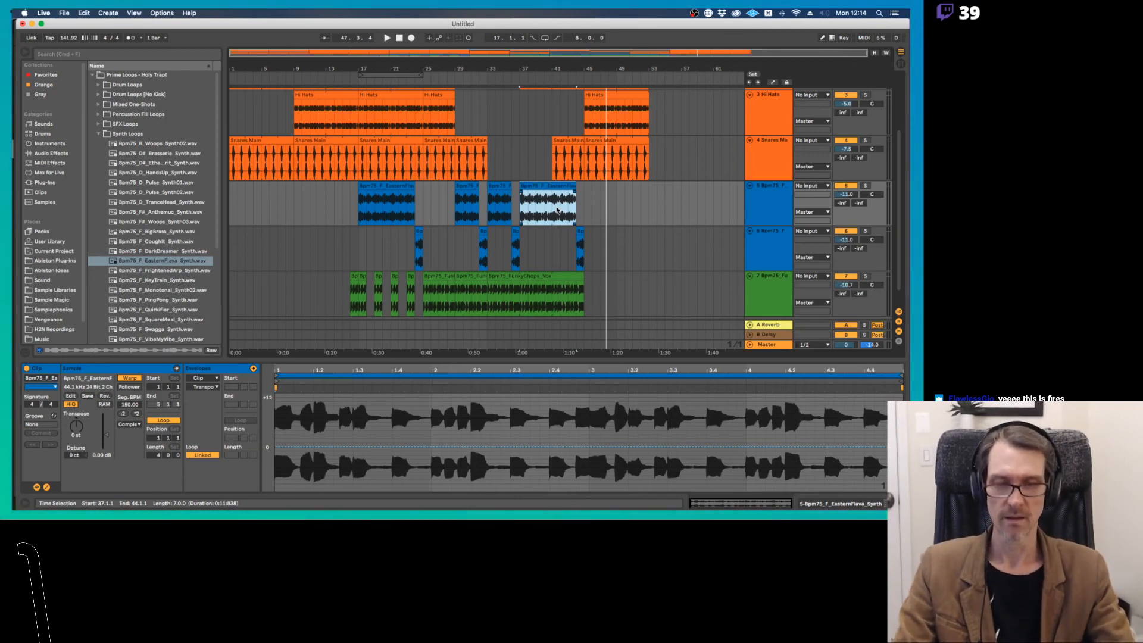
scroll(629, 171, "up", 3)
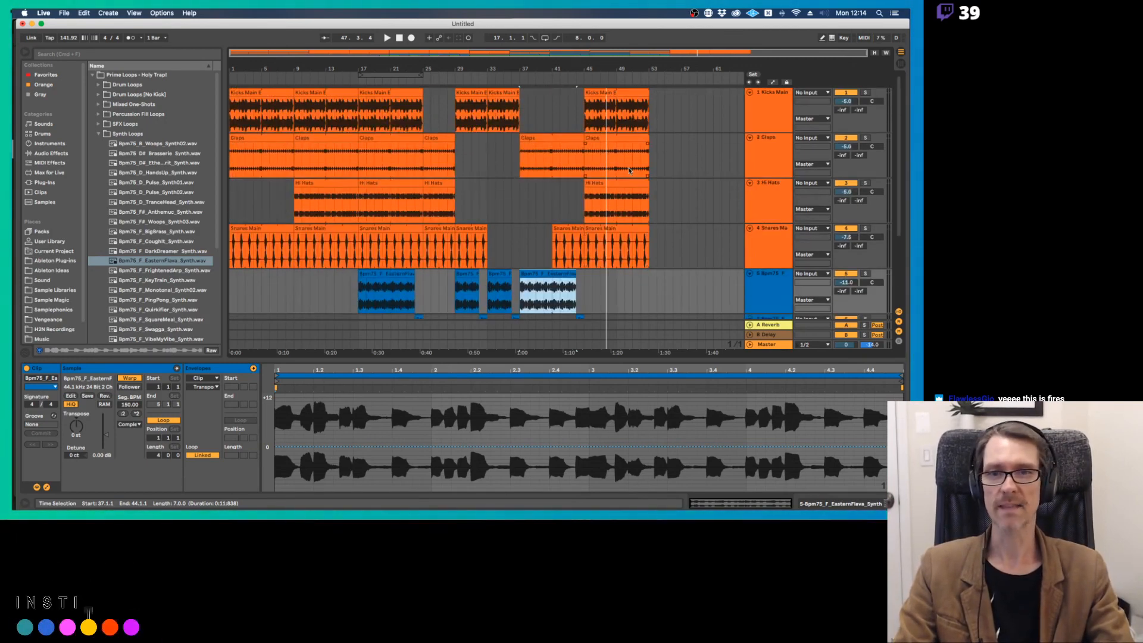
scroll(629, 171, "down", 3)
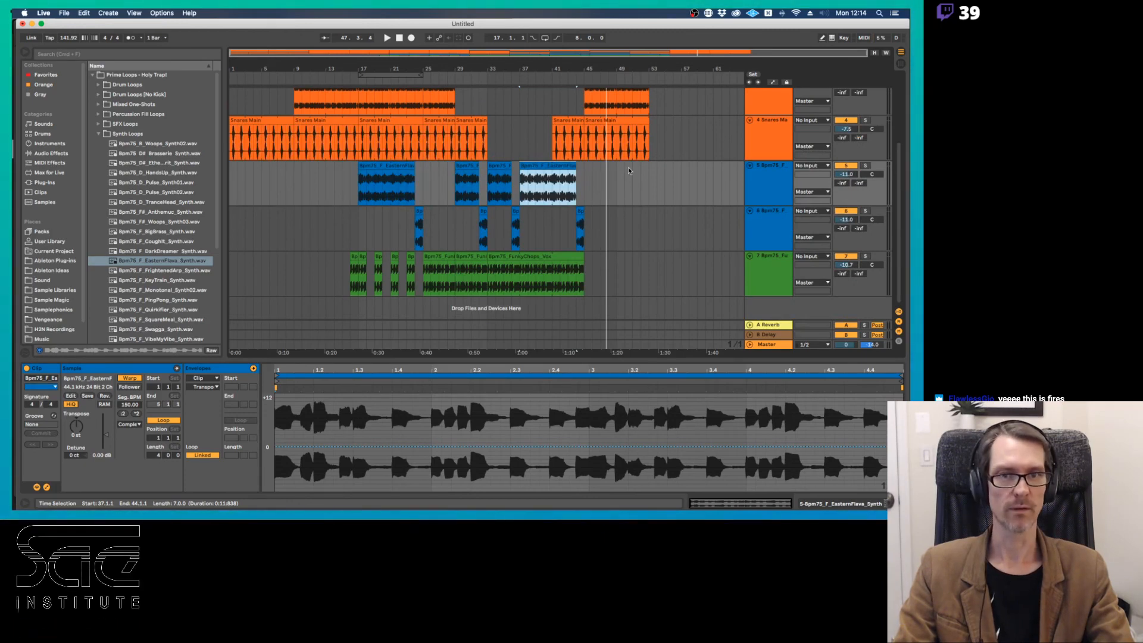